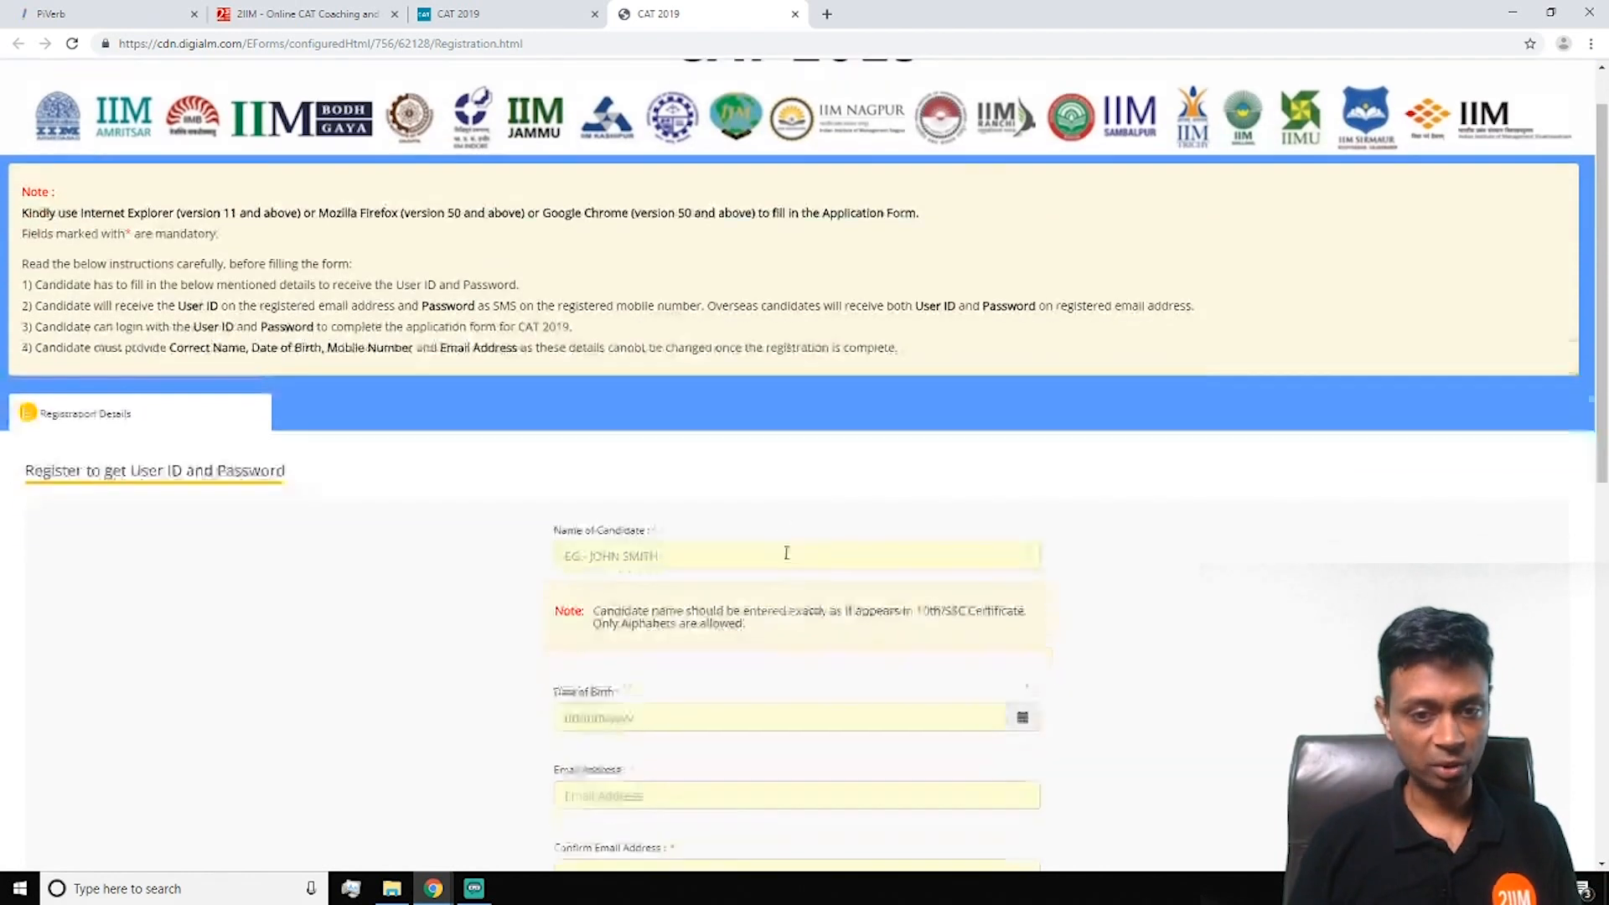
Enter the candidate's full name in the Name of Candidate field
click(660, 455)
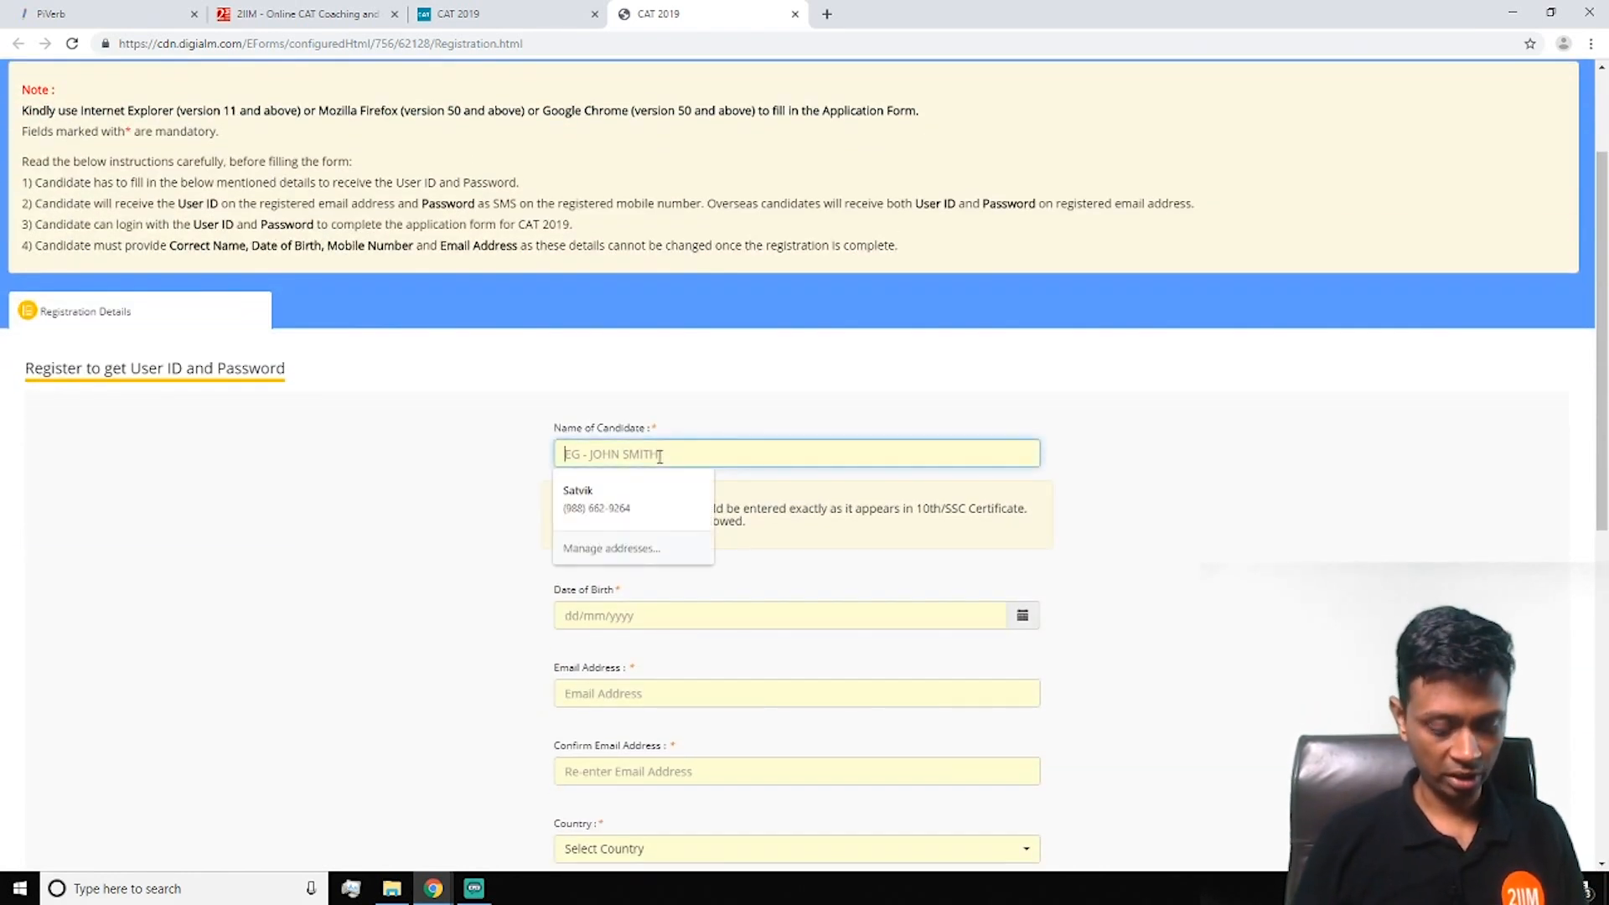
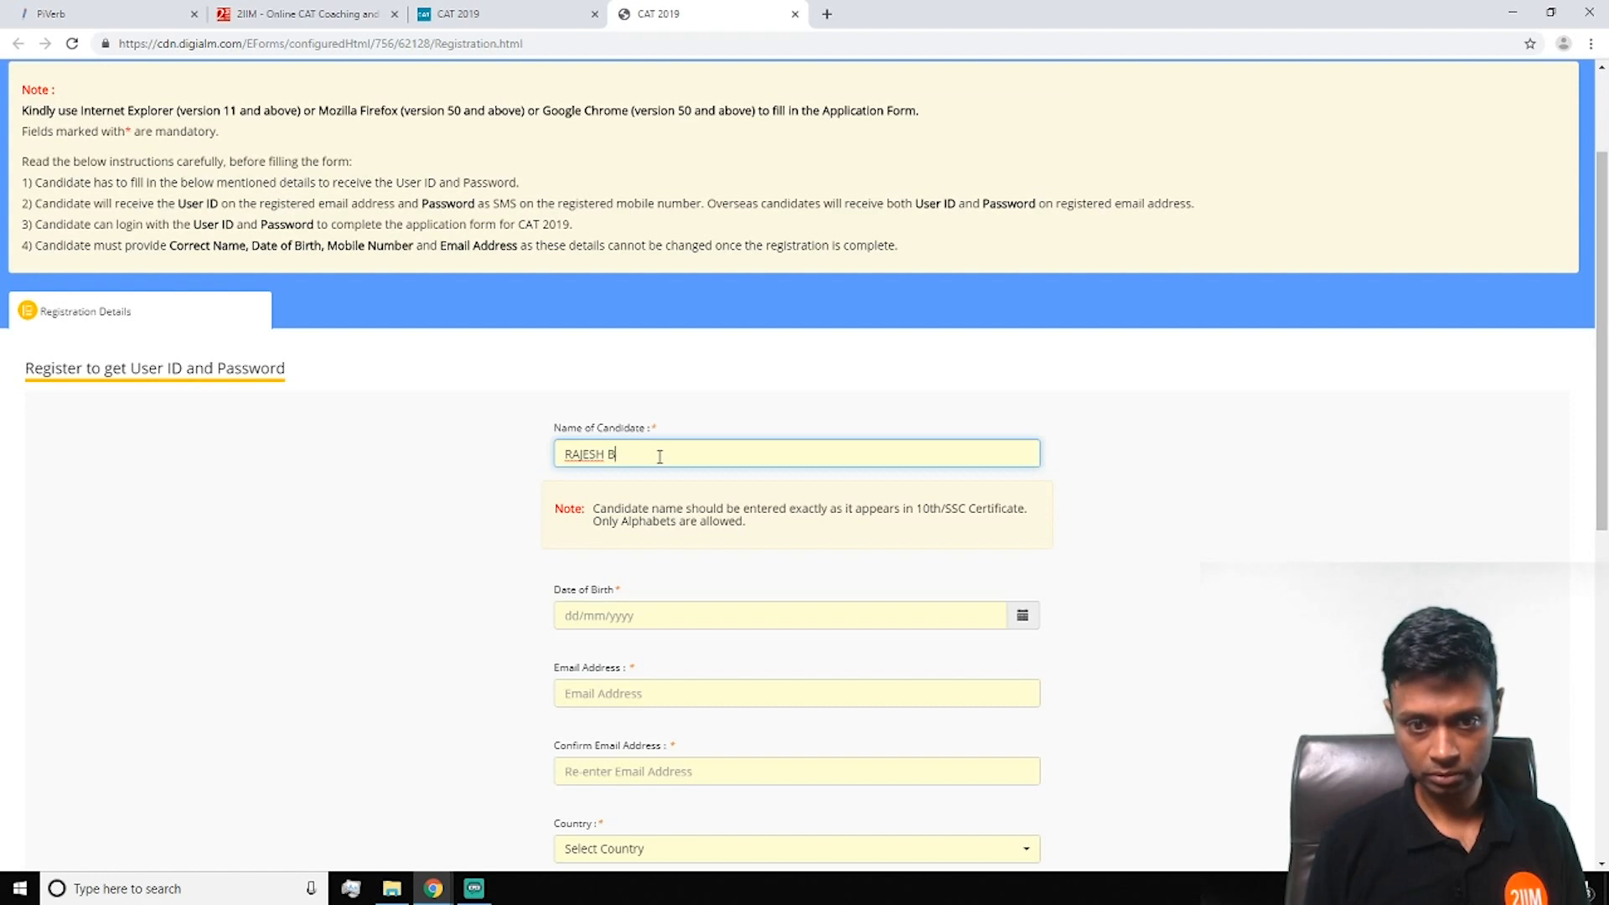
click(588, 620)
scroll(575, 474, down, 2)
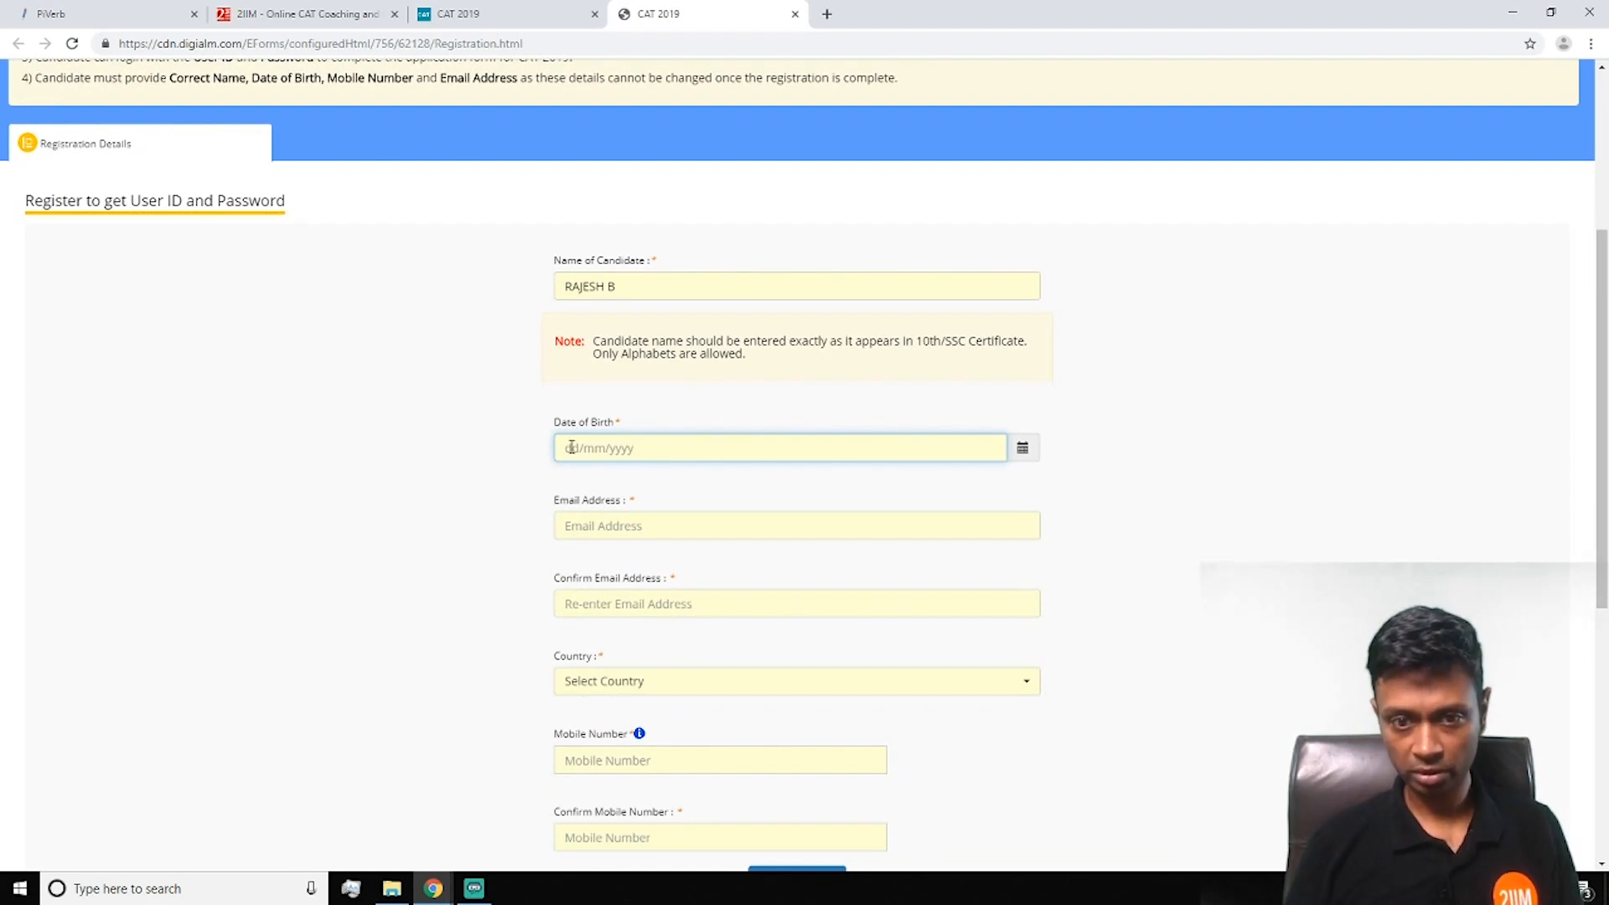
Pick 20 May 1980 as the date of birth from the calendar
click(1023, 448)
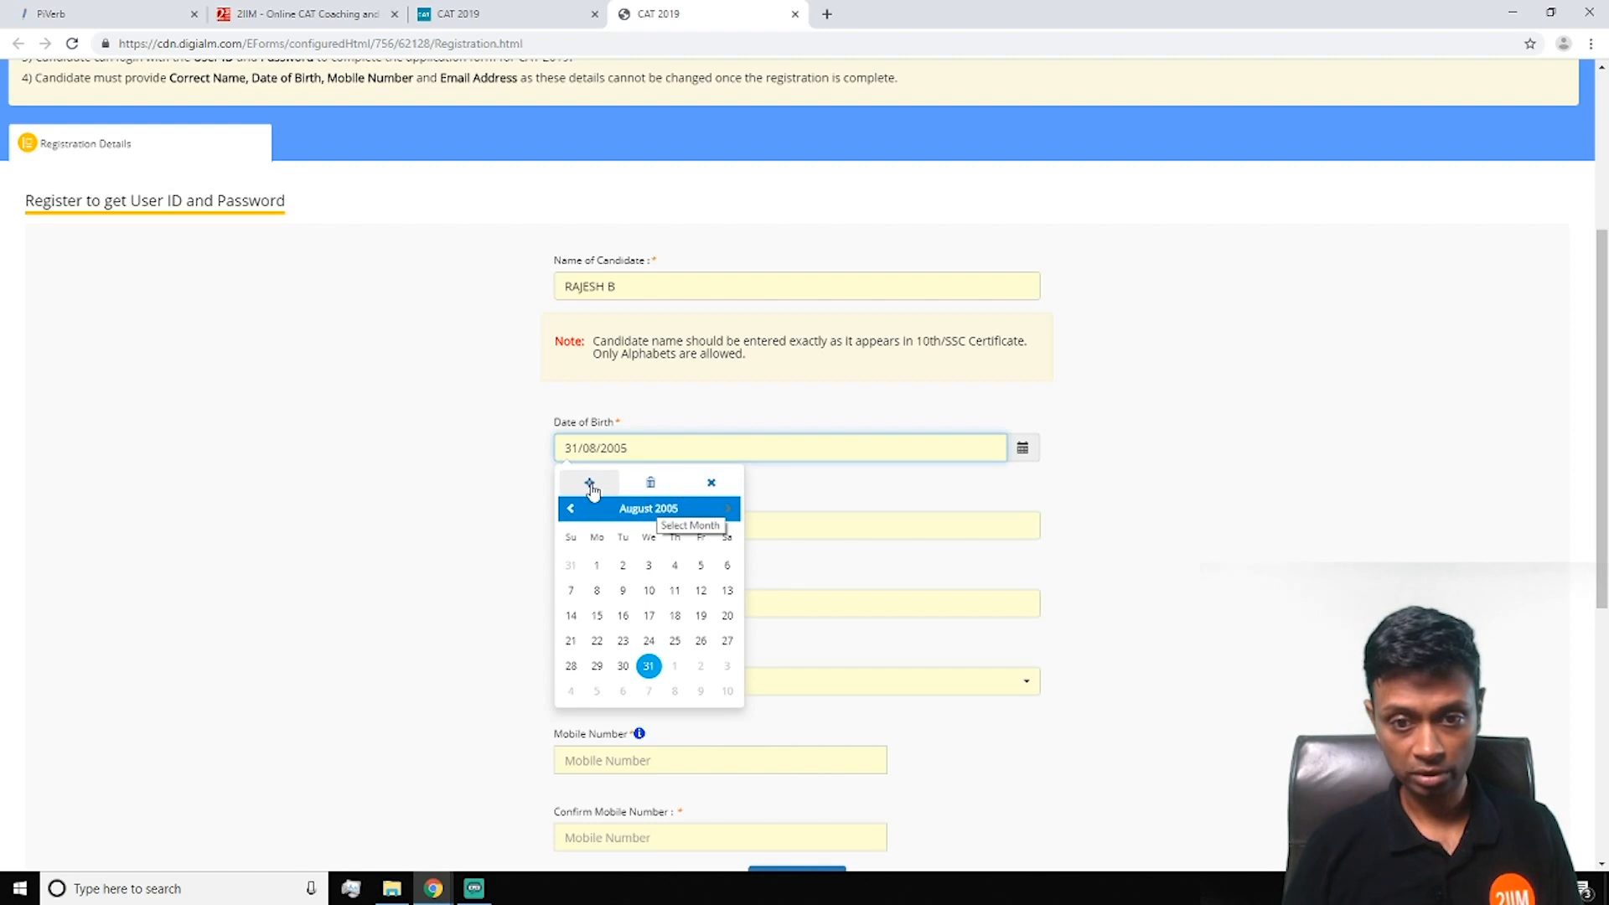
click(632, 508)
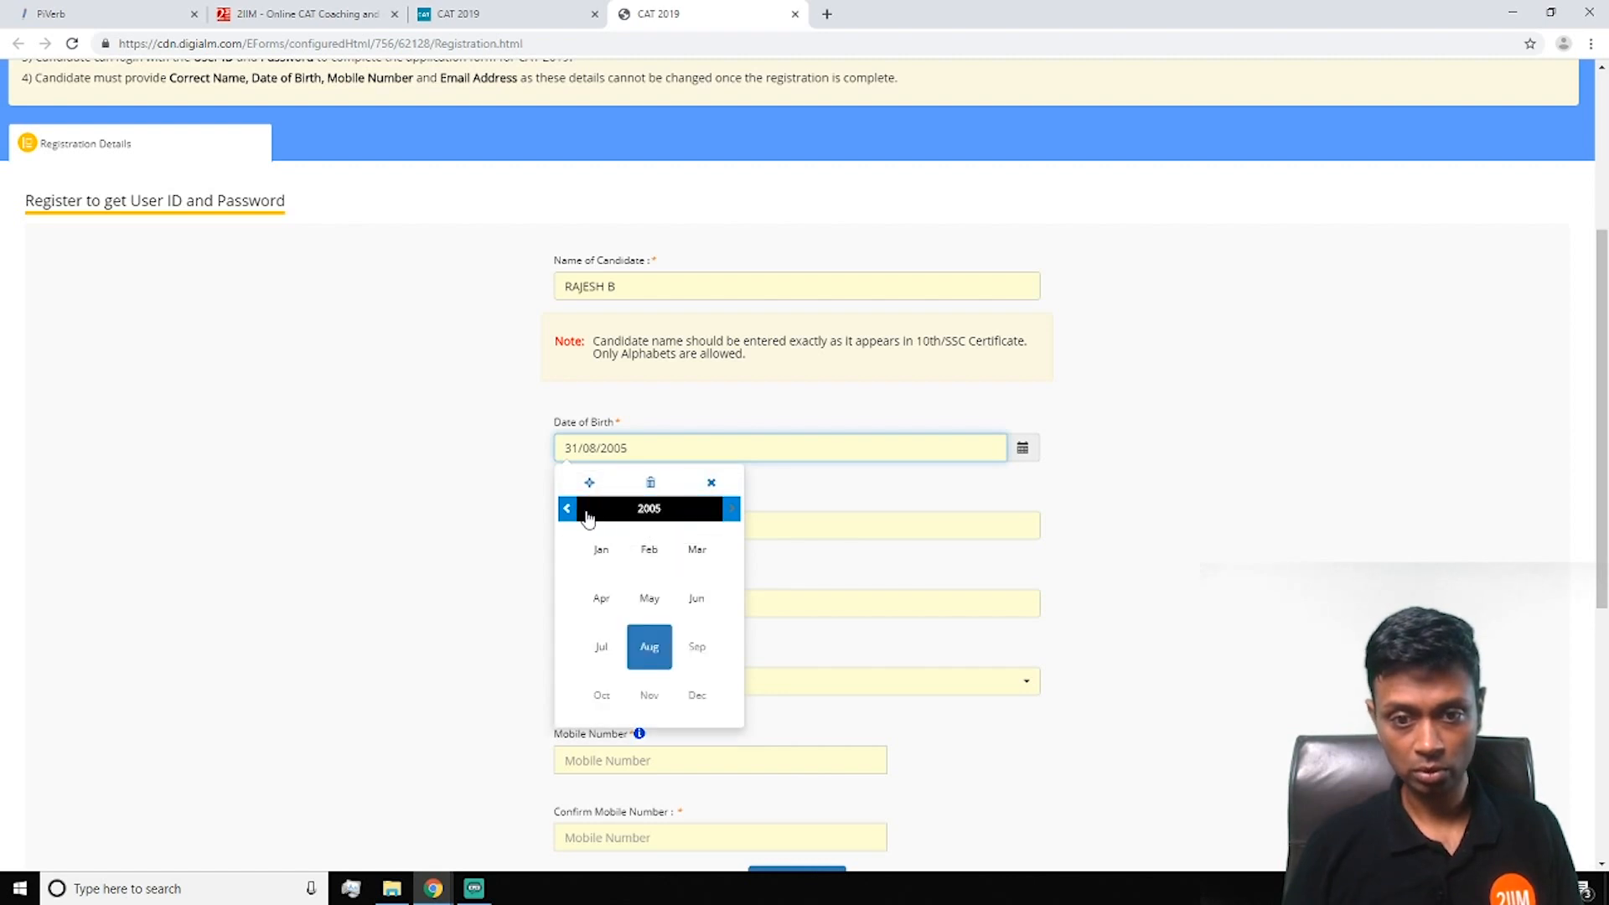
click(566, 509)
click(567, 508)
click(567, 509)
click(567, 509)
click(566, 509)
click(567, 509)
click(567, 509)
click(566, 508)
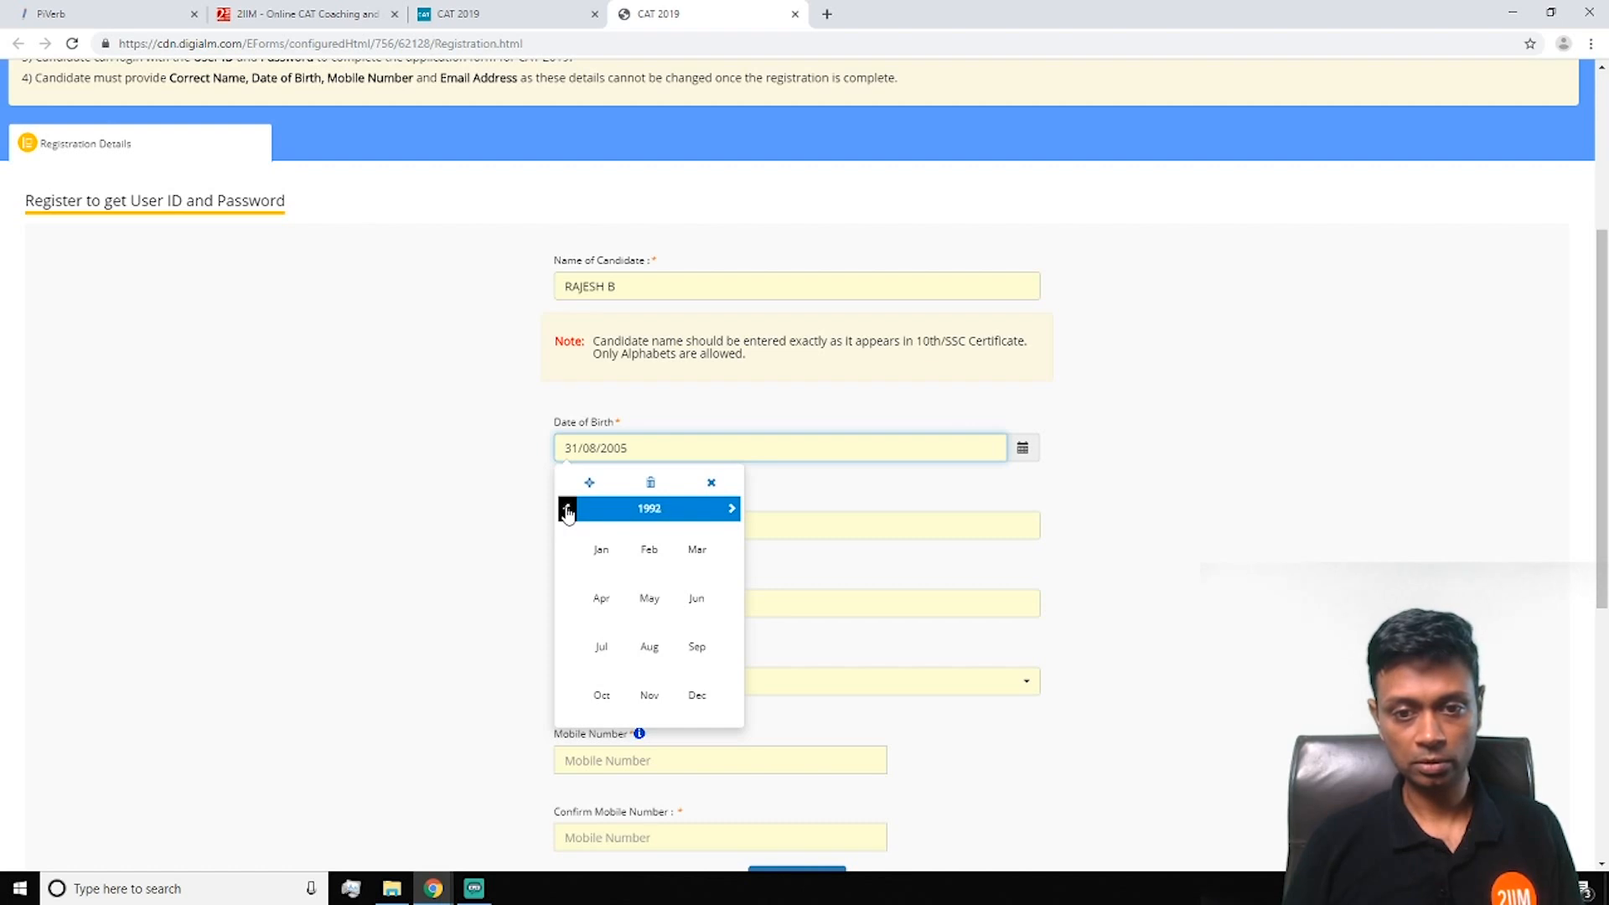
click(567, 508)
click(567, 509)
click(567, 509)
click(566, 509)
click(566, 508)
click(566, 509)
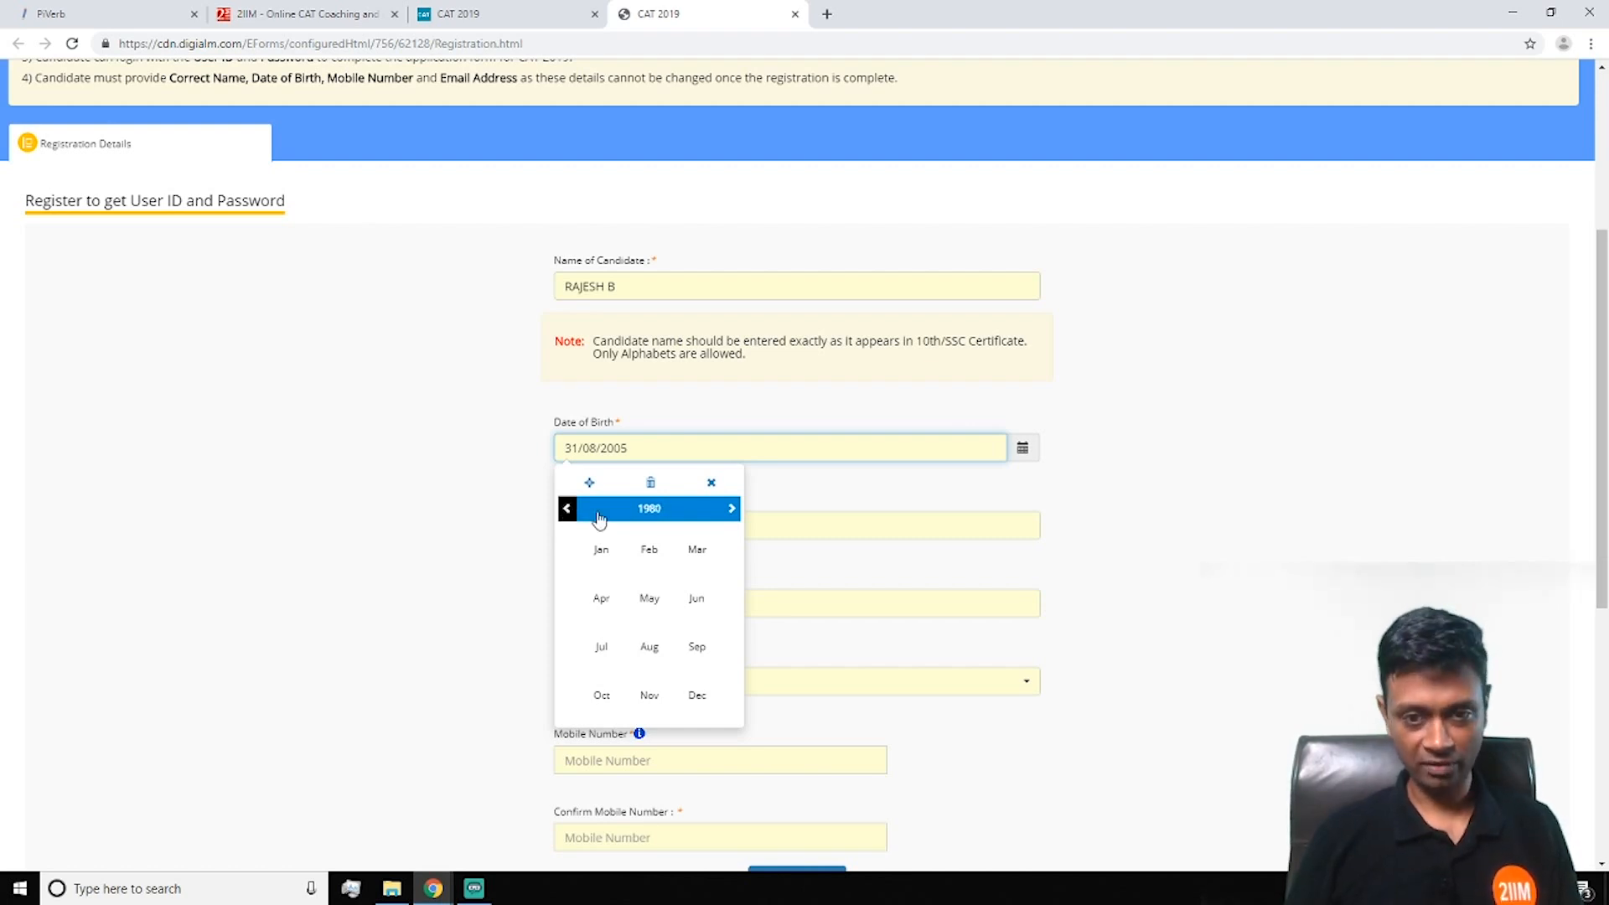
click(649, 598)
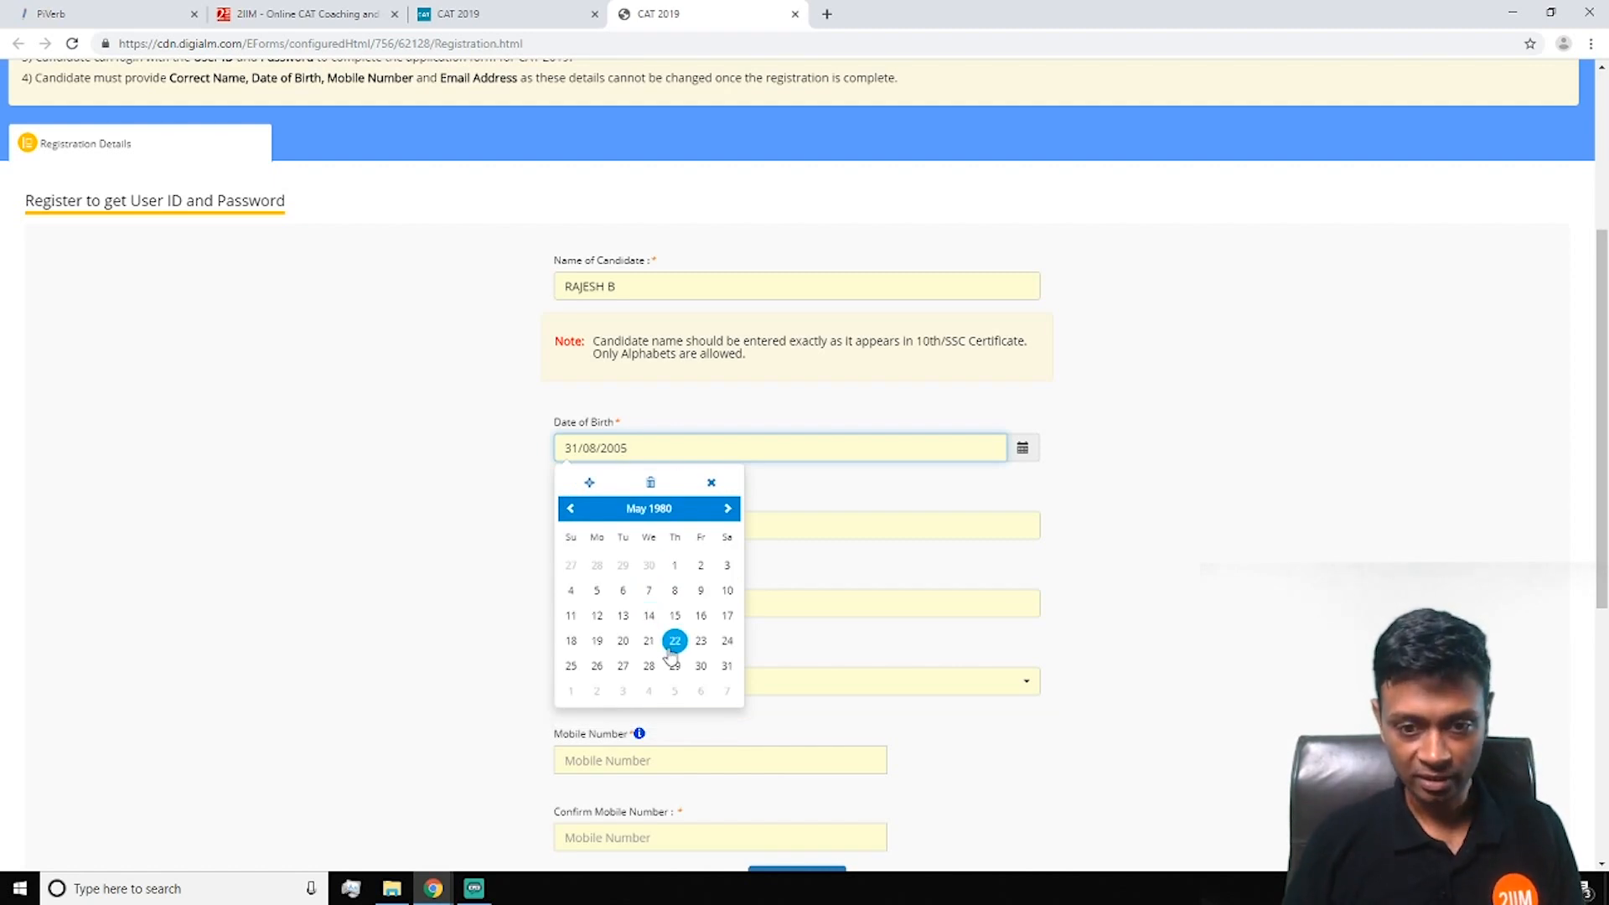
click(624, 643)
click(650, 525)
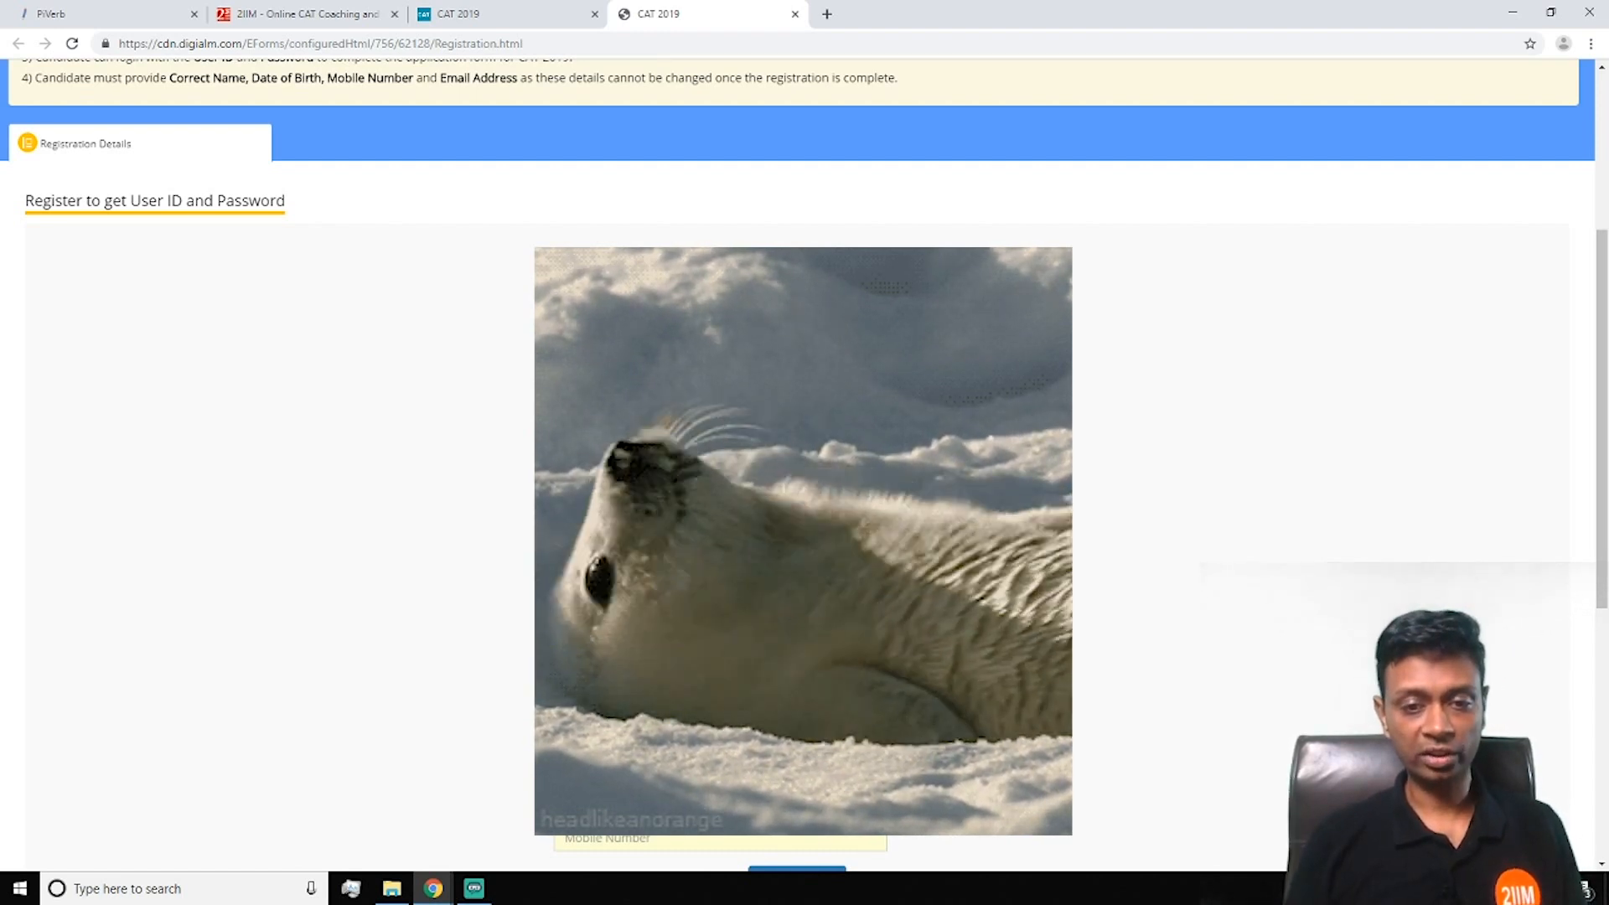
Validate the OTP entered for the registration
scroll(1170, 536, down, 1)
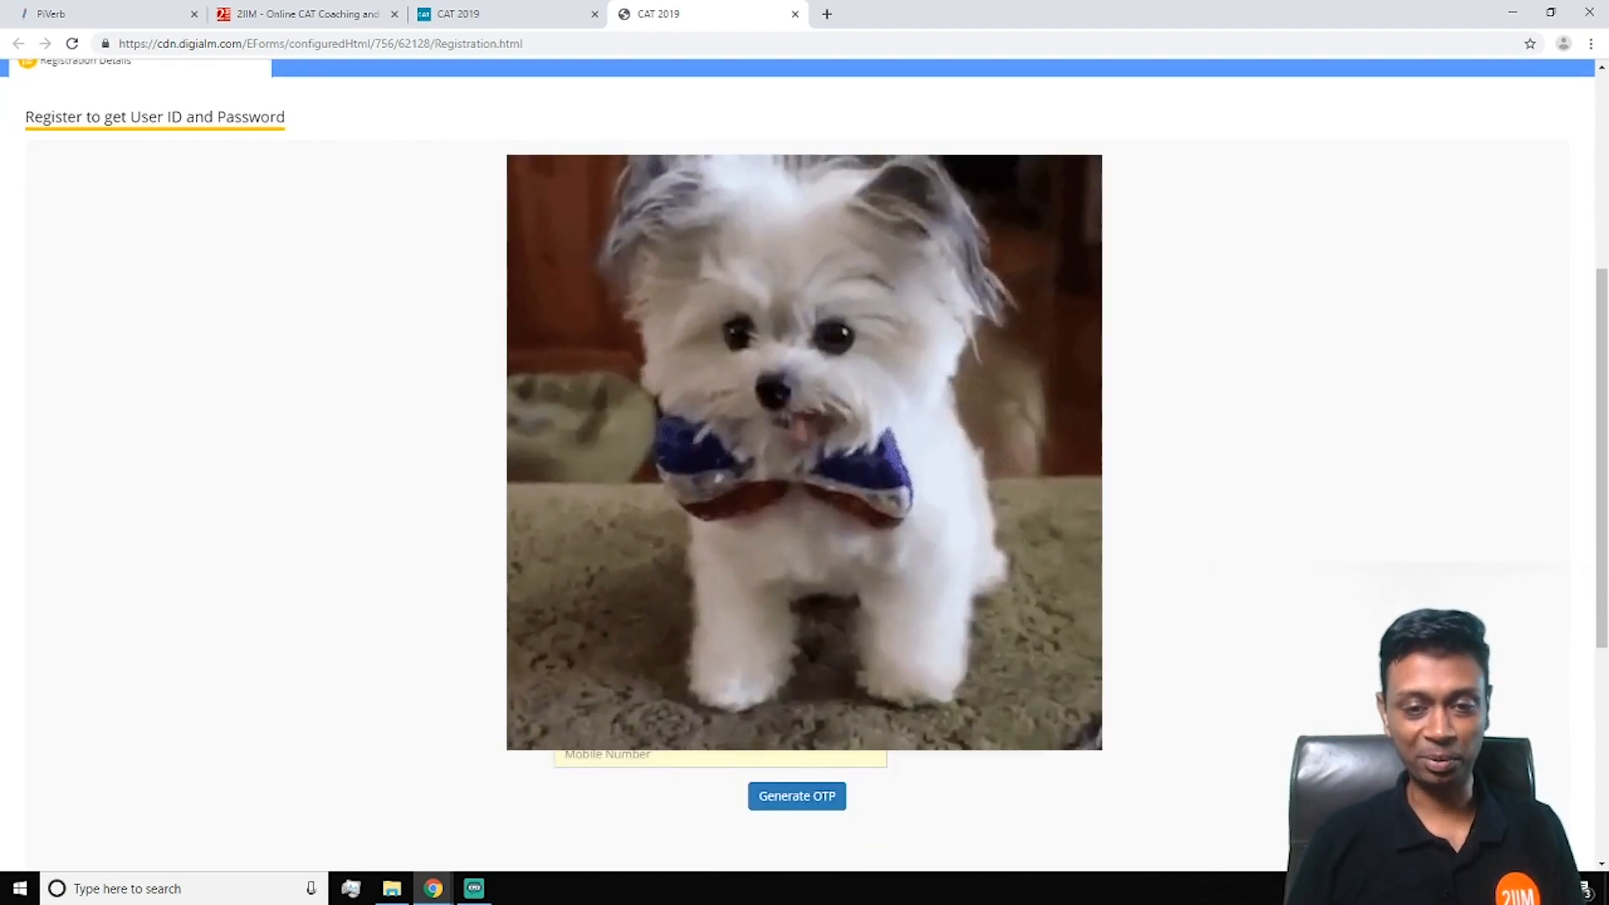
scroll(496, 625, down, 2)
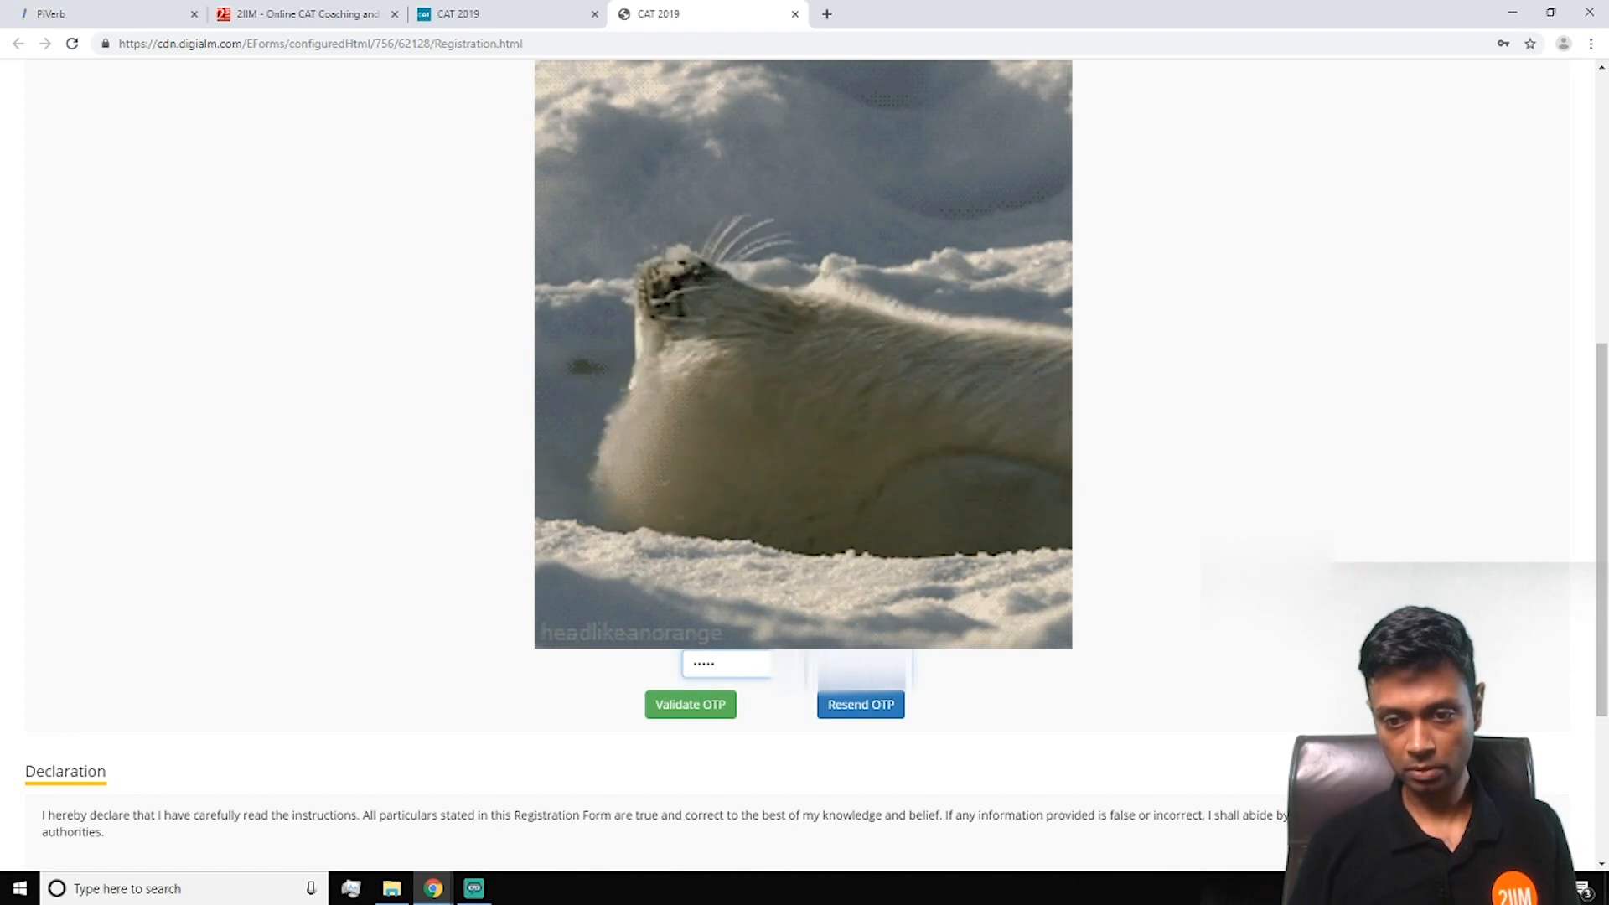
click(692, 707)
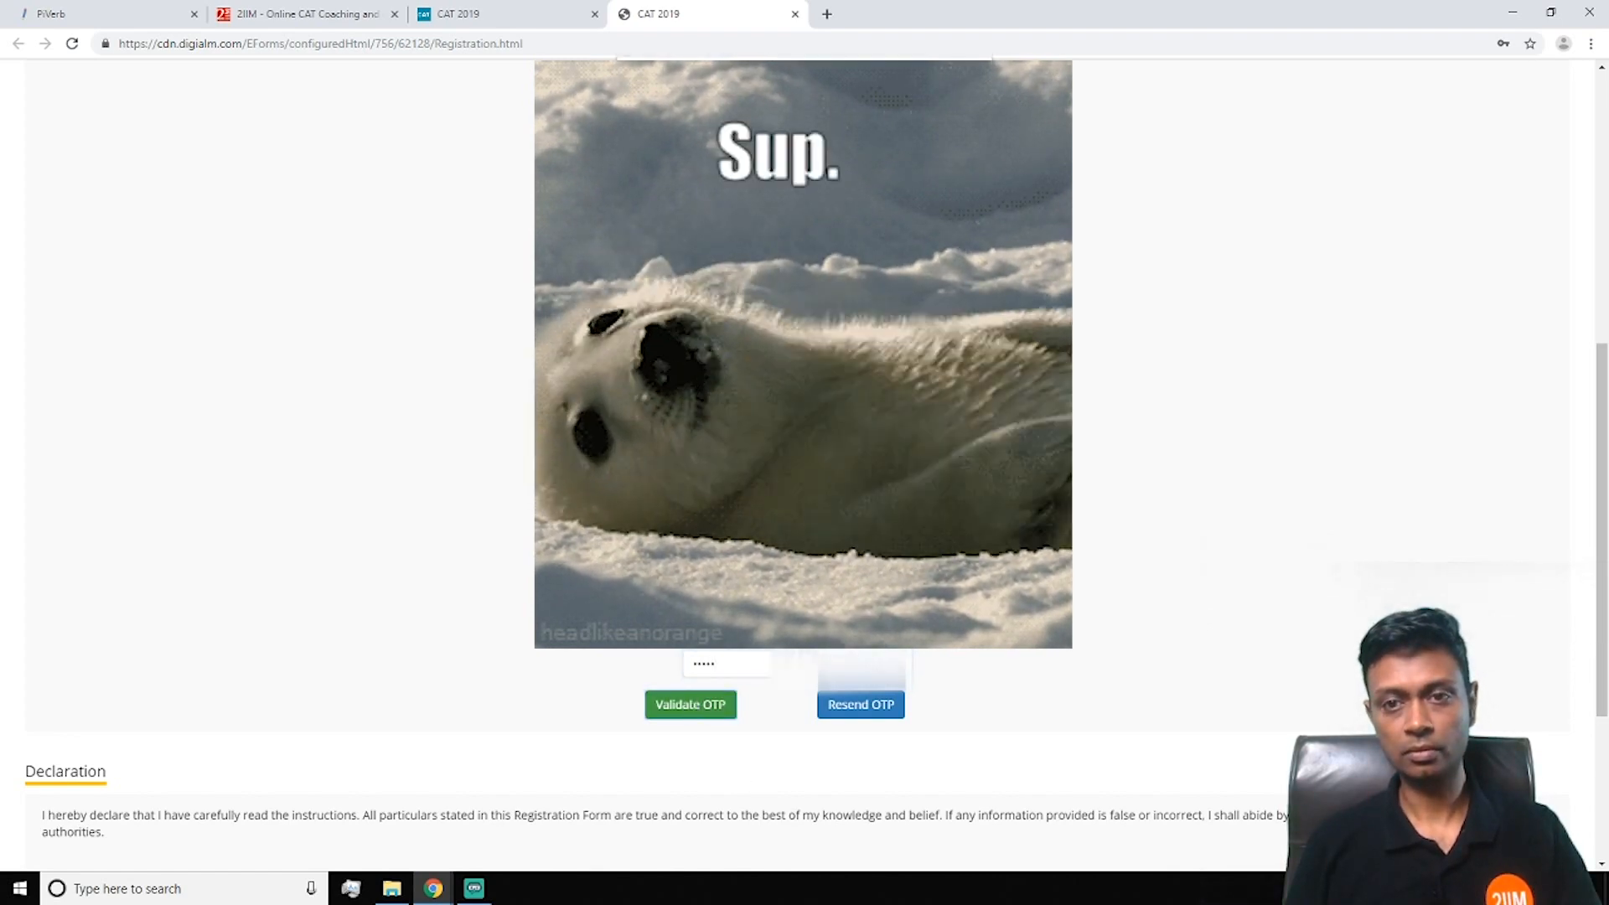
Enter the captcha code, tick I Agree and submit the registration
scroll(1232, 451, down, 2)
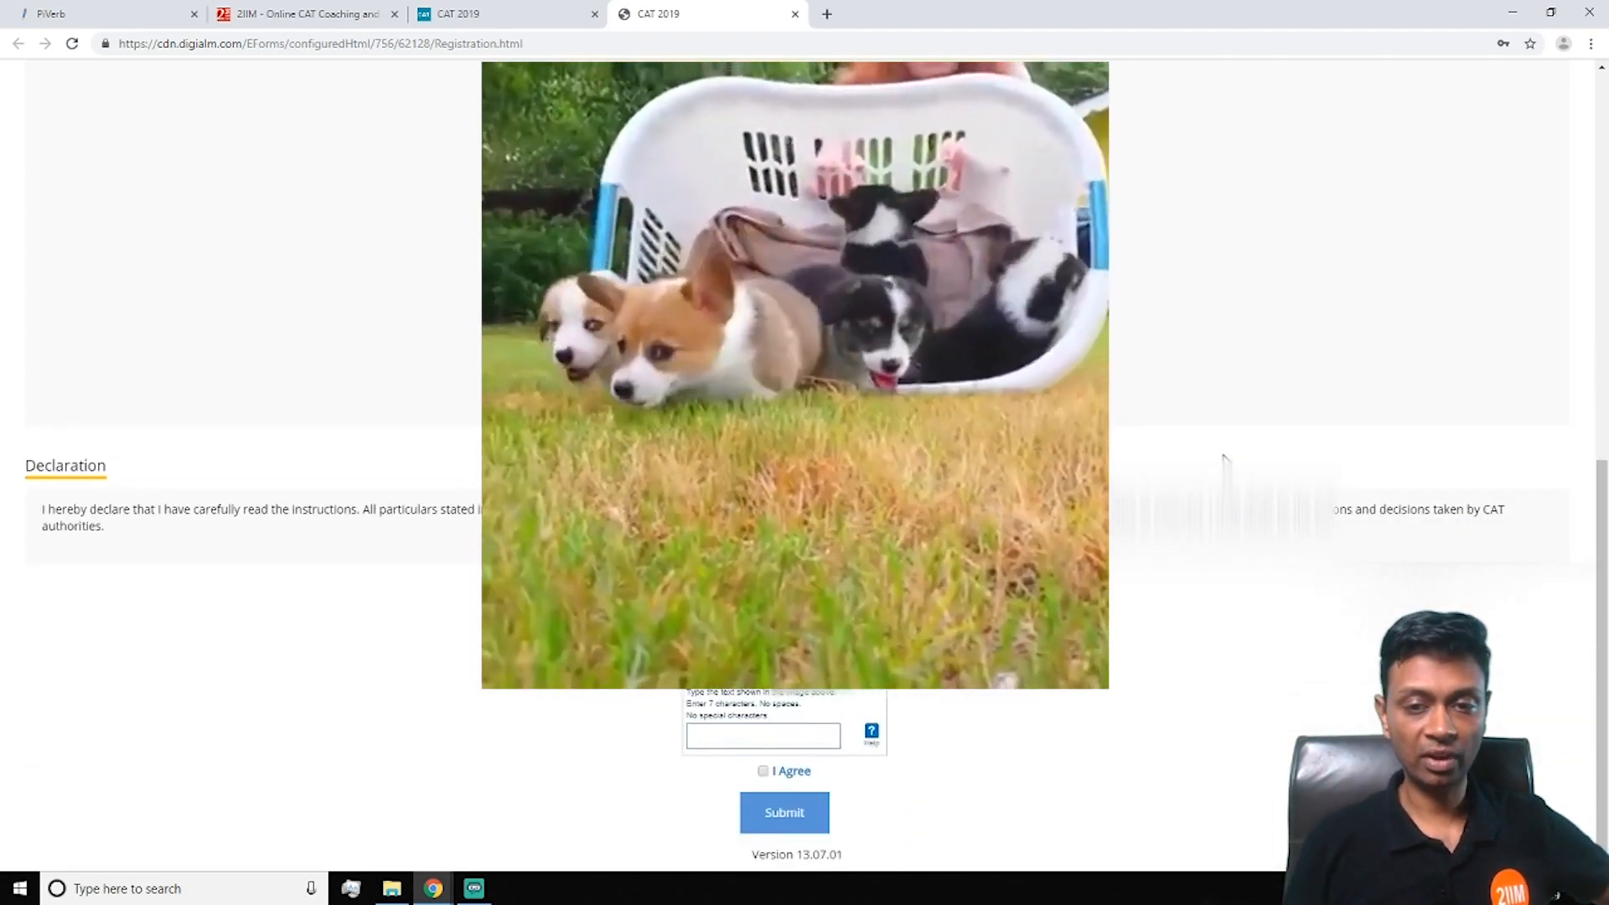
click(746, 731)
text(v8kjmsm)
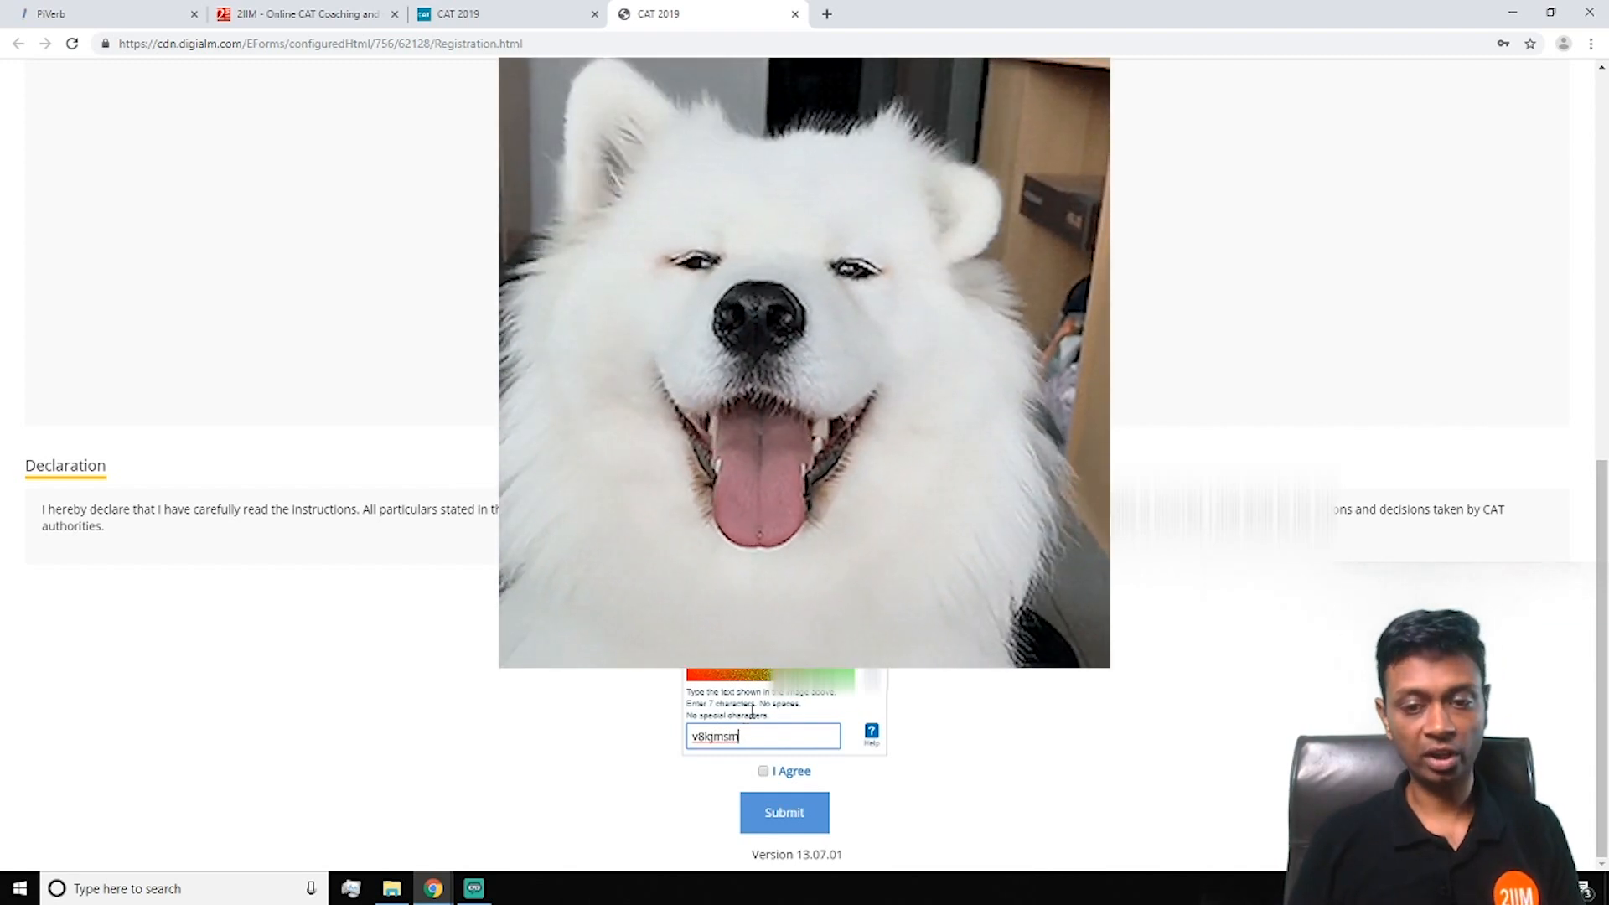
click(763, 771)
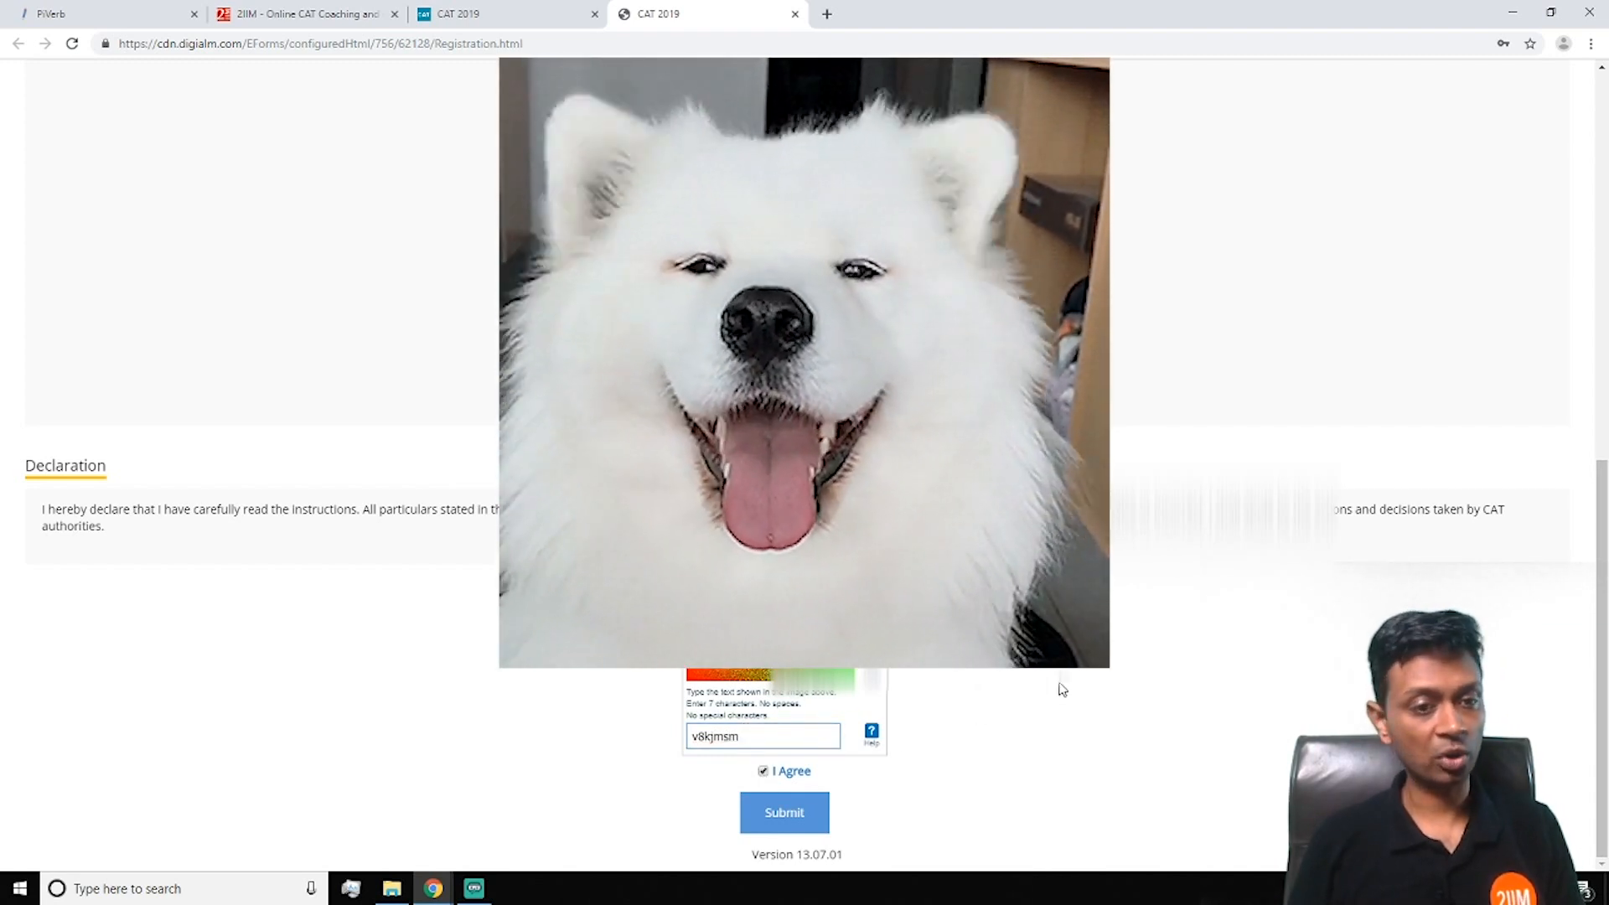
click(785, 813)
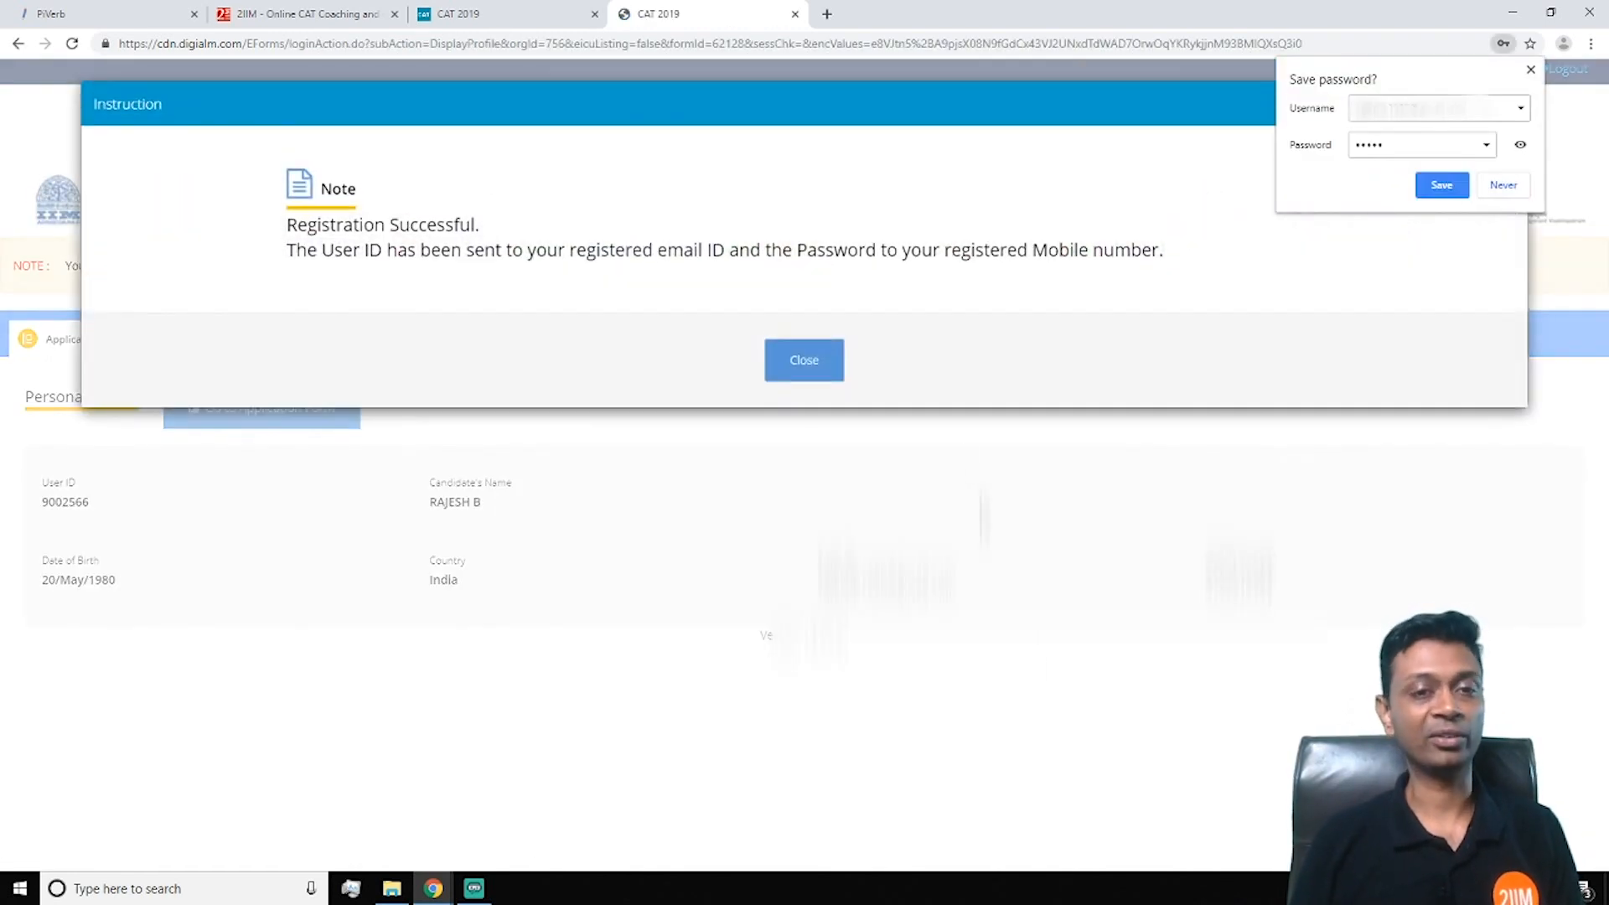
Close the success notice, go to the Application Form and dismiss the browser recommendation
click(796, 366)
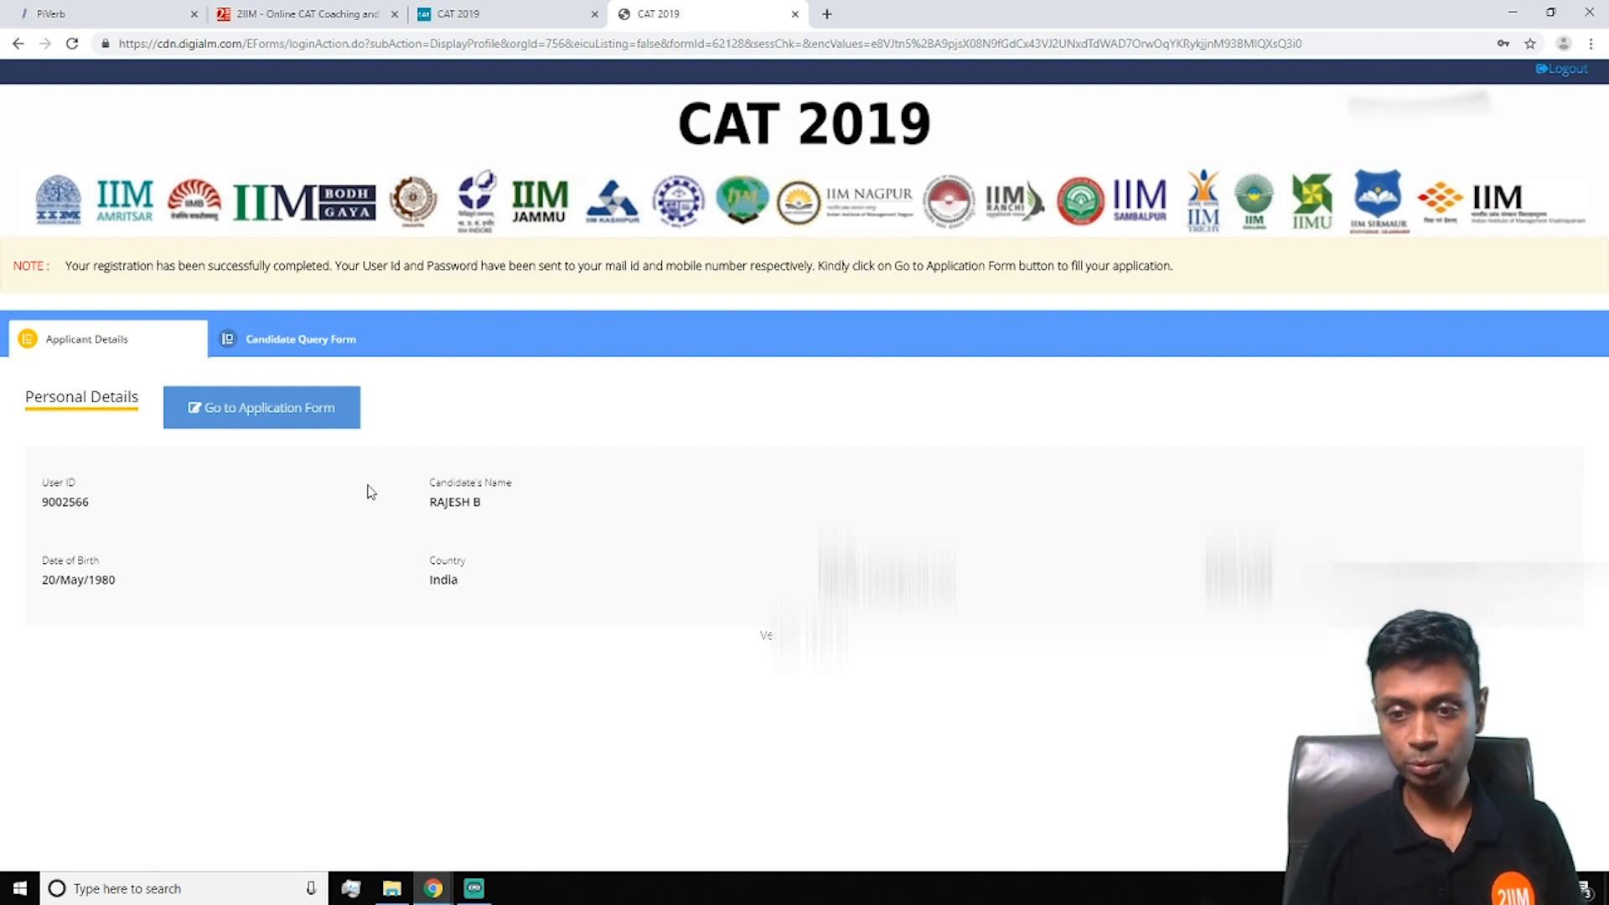
click(241, 411)
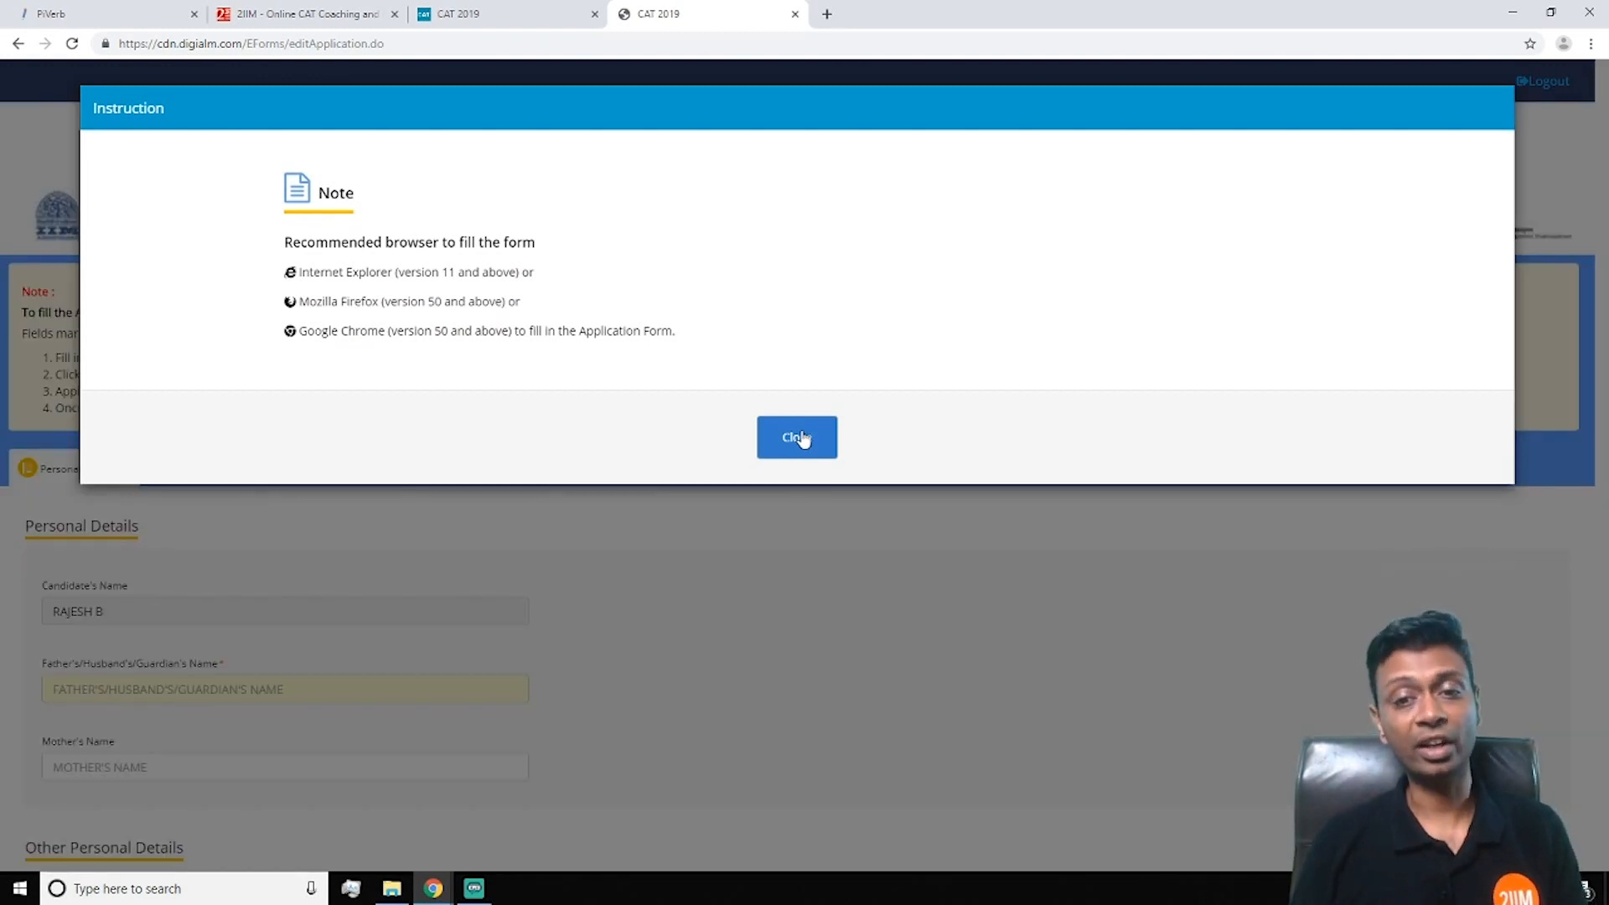
click(800, 438)
Type the father's/guardian's name and move to the mother's name field
scroll(819, 521, down, 3)
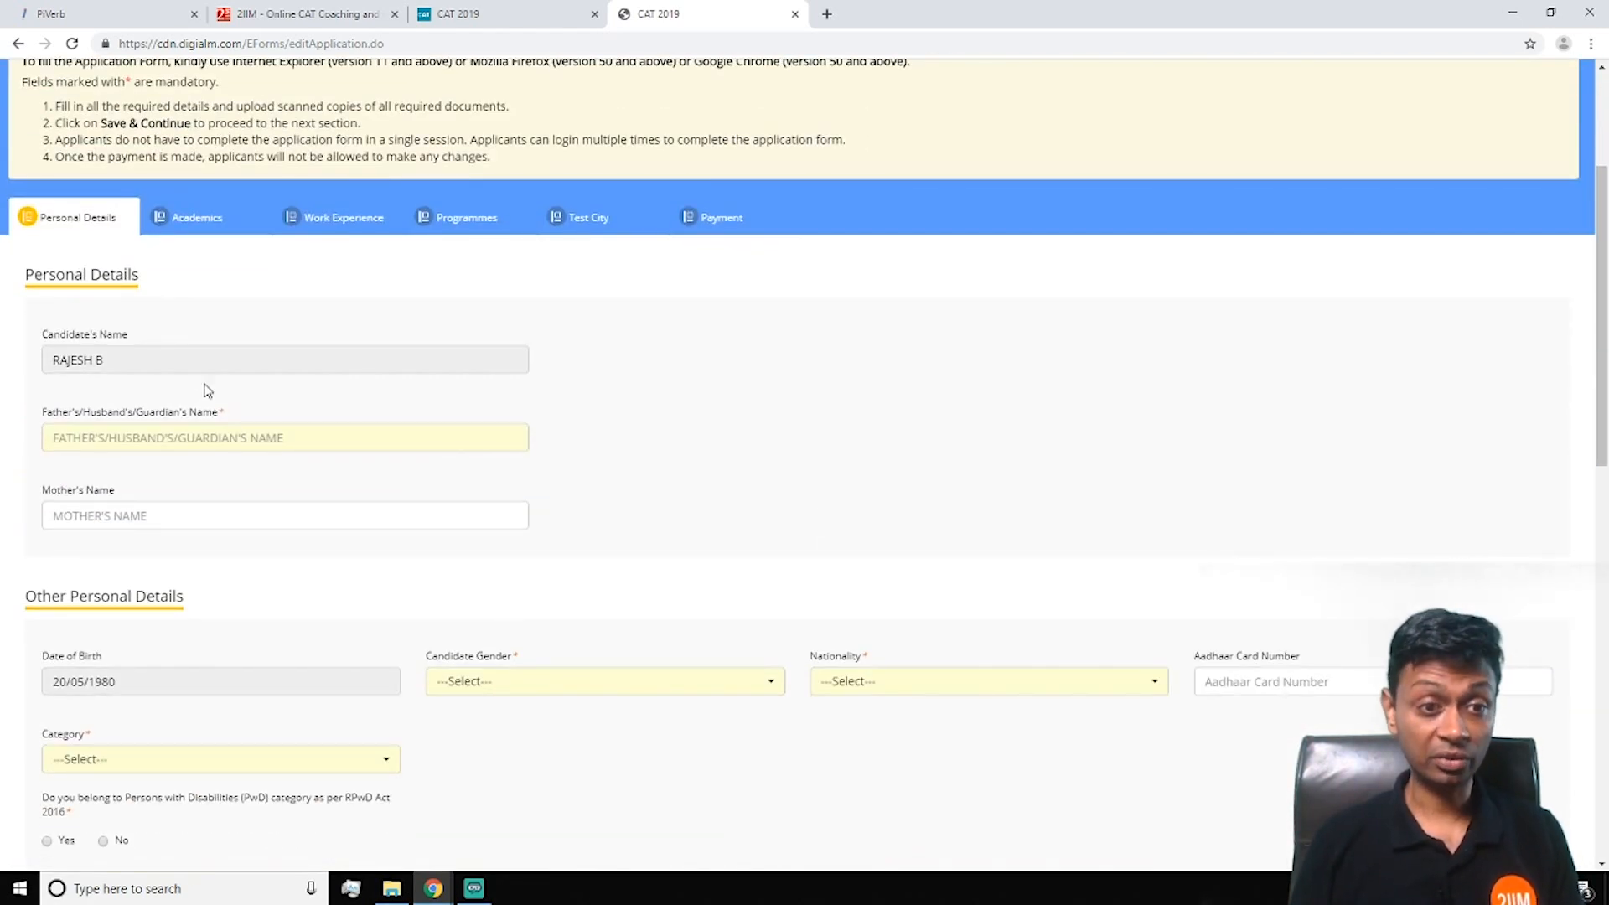
click(326, 440)
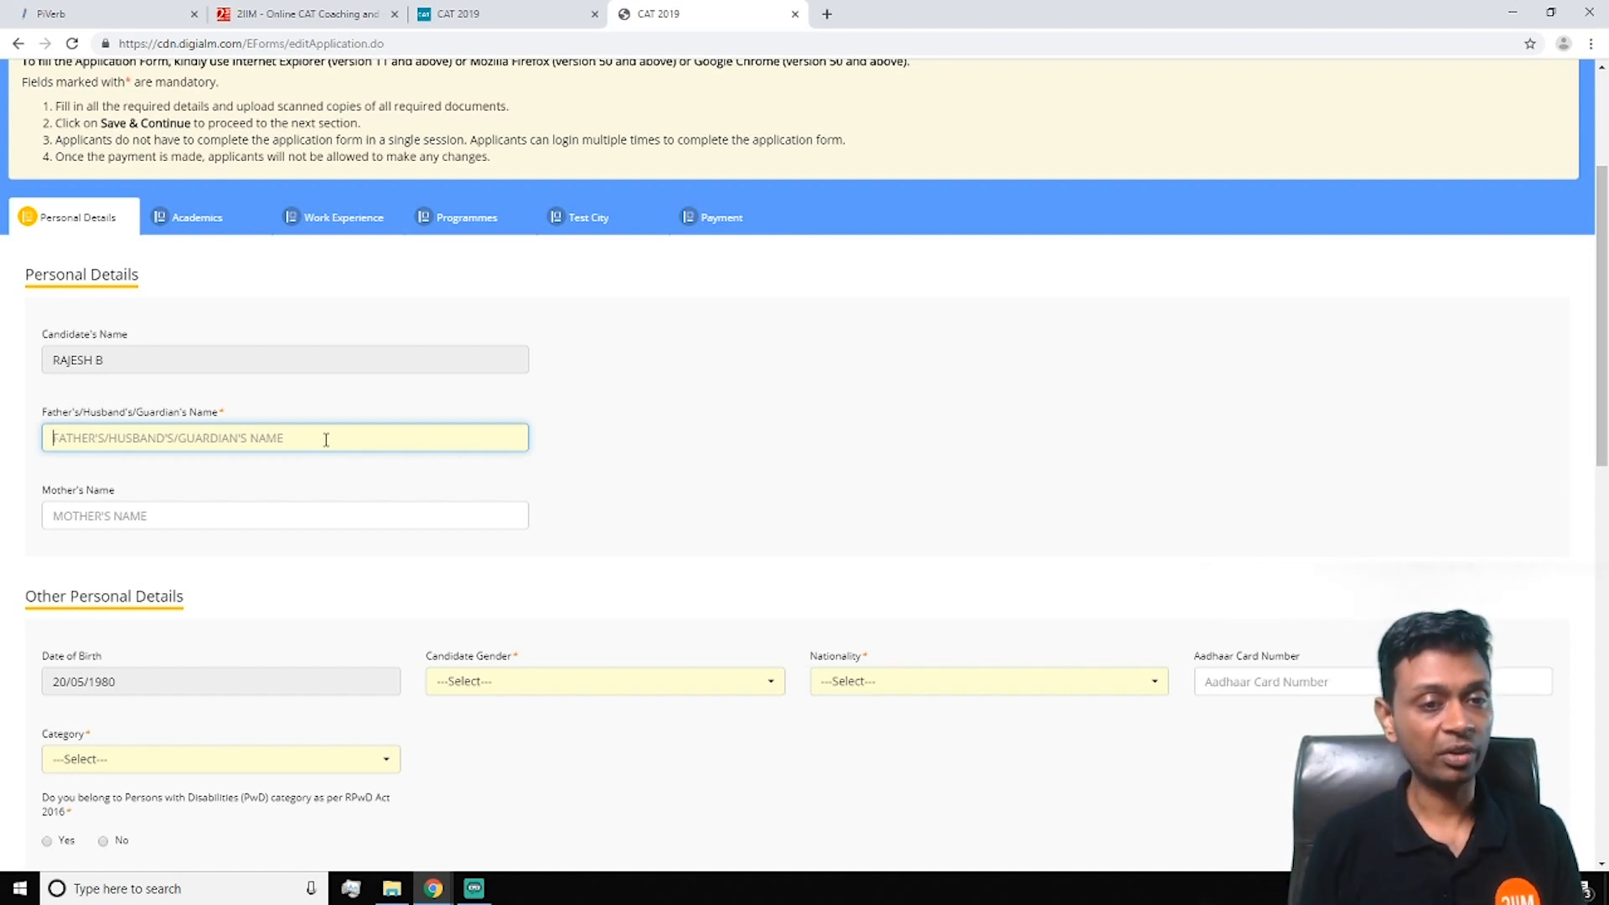
text(B)
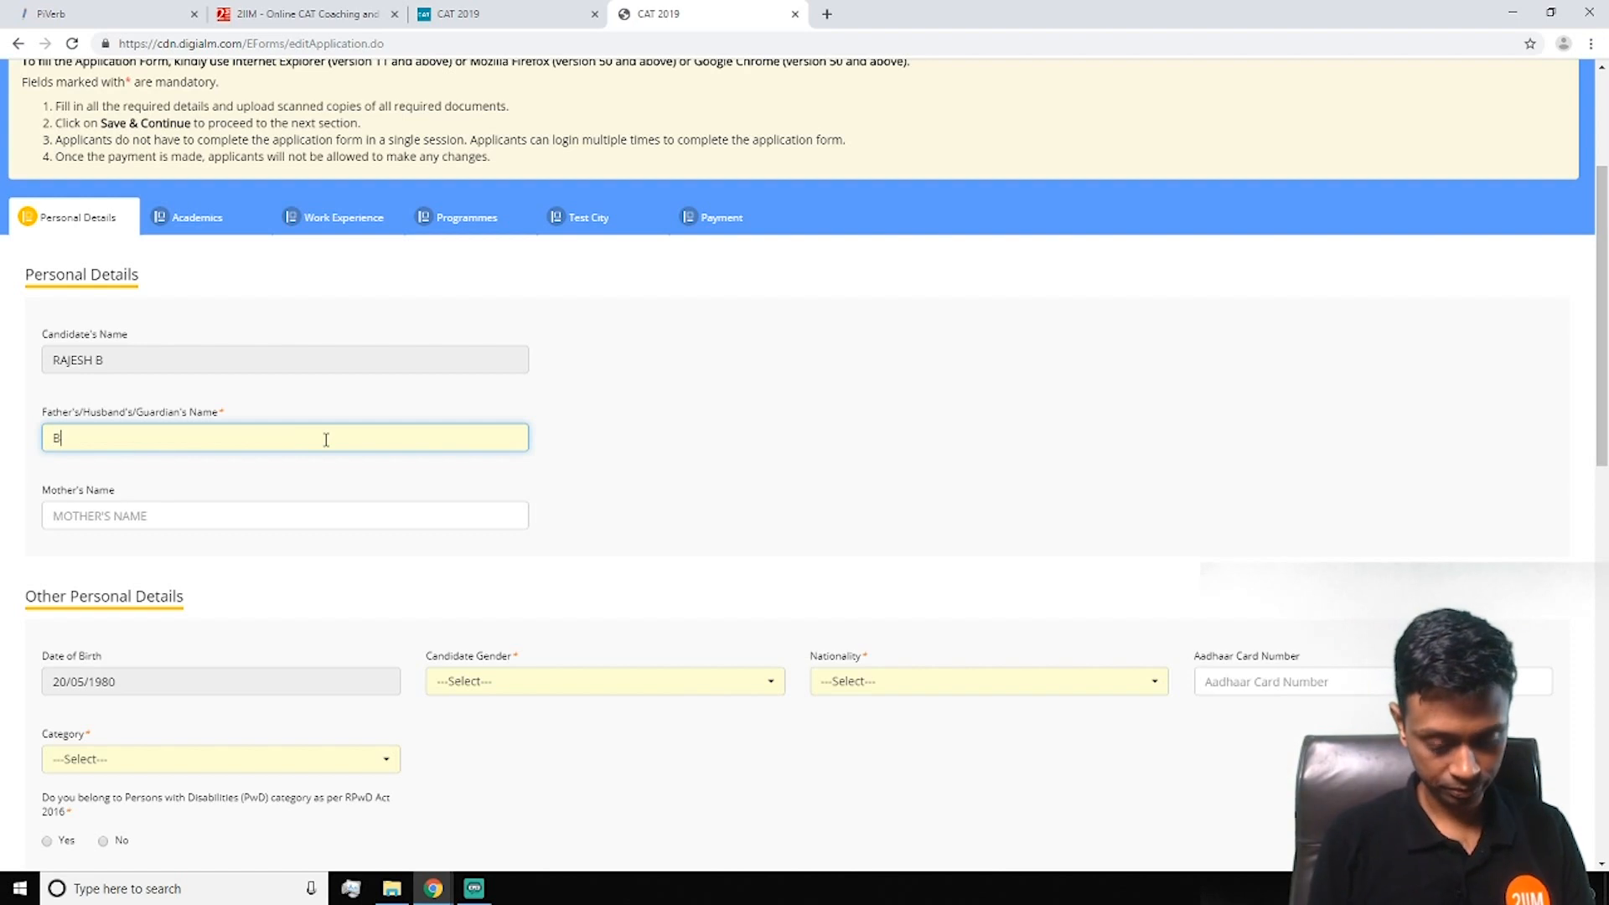
text(ALASUBRAMANIAN)
key(Tab)
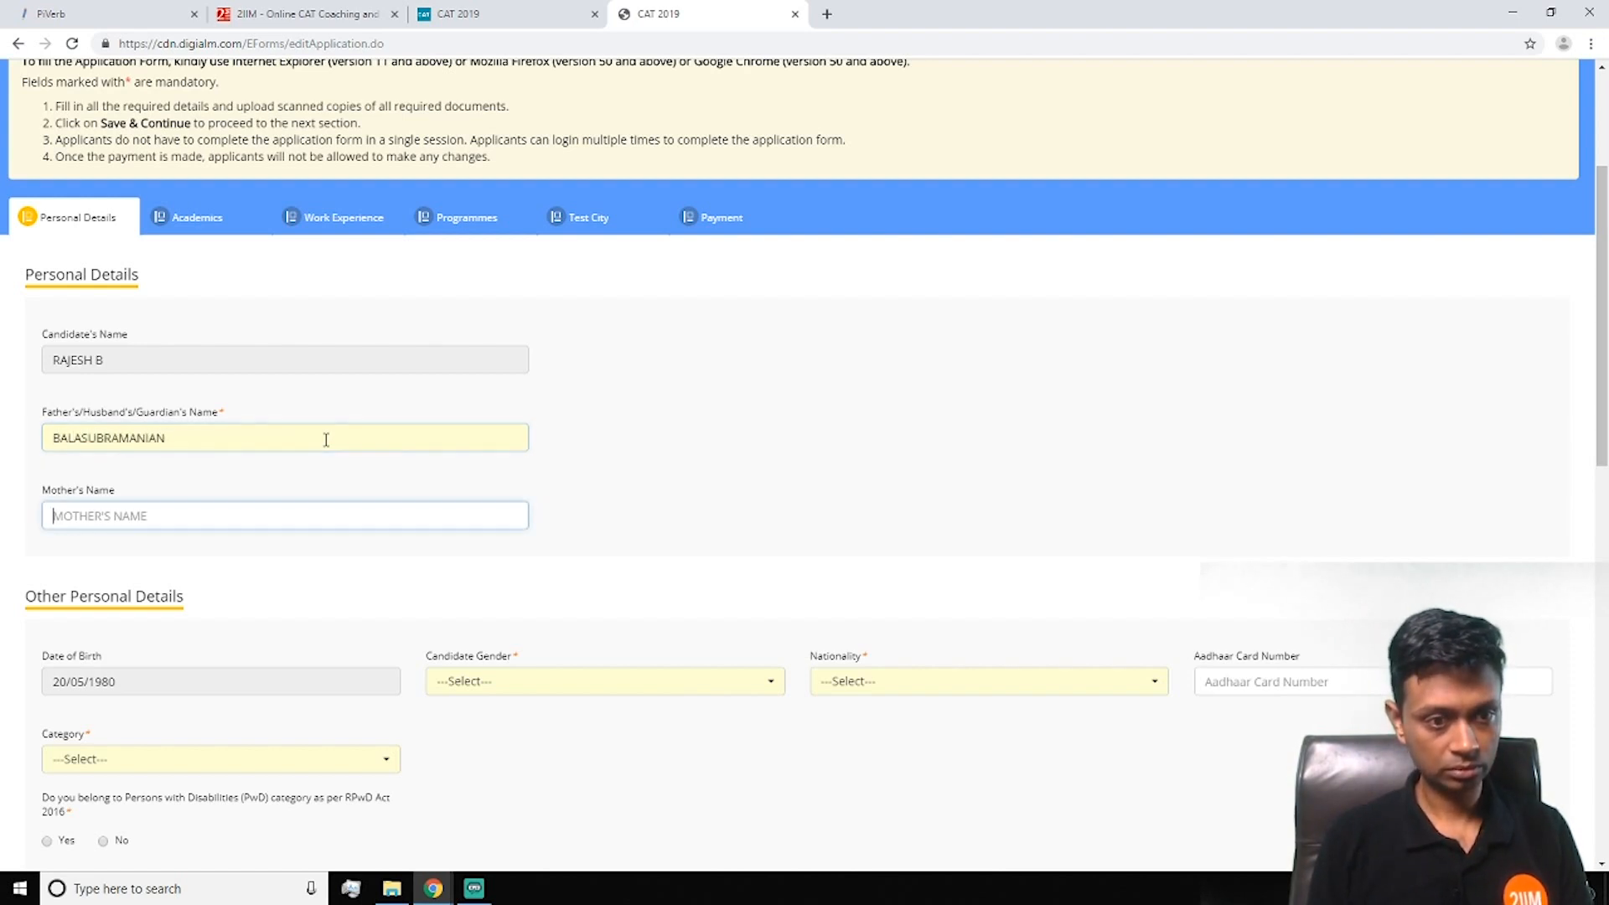
Enter the mother's name, set gender to Male and nationality to Indian
text(PREMA)
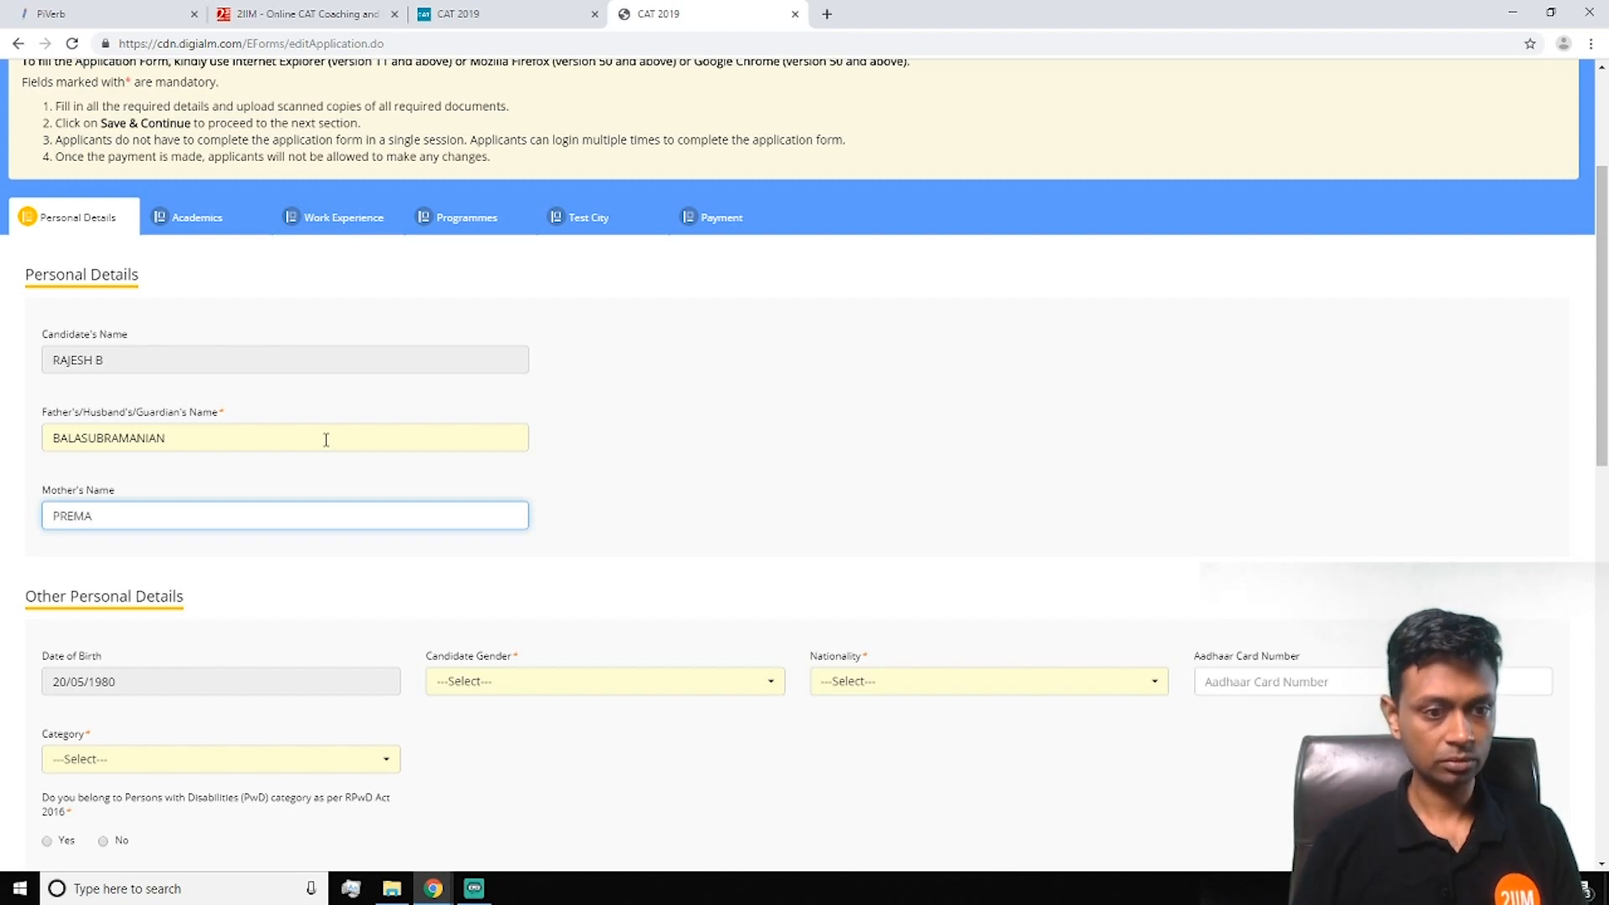
scroll(326, 440, down, 4)
click(676, 348)
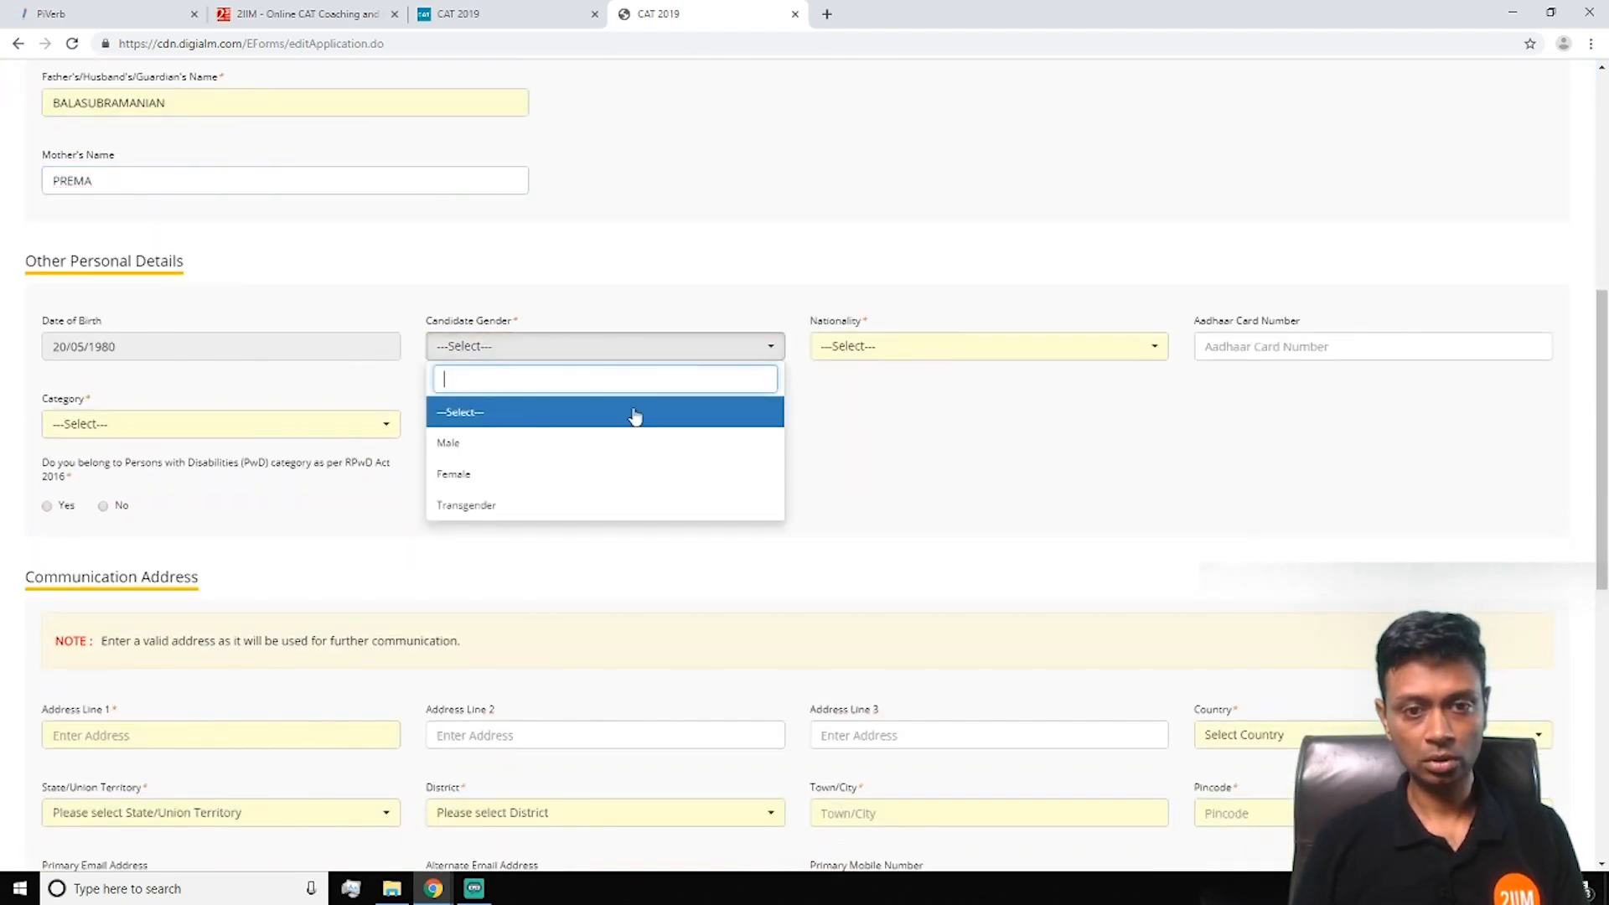
click(482, 443)
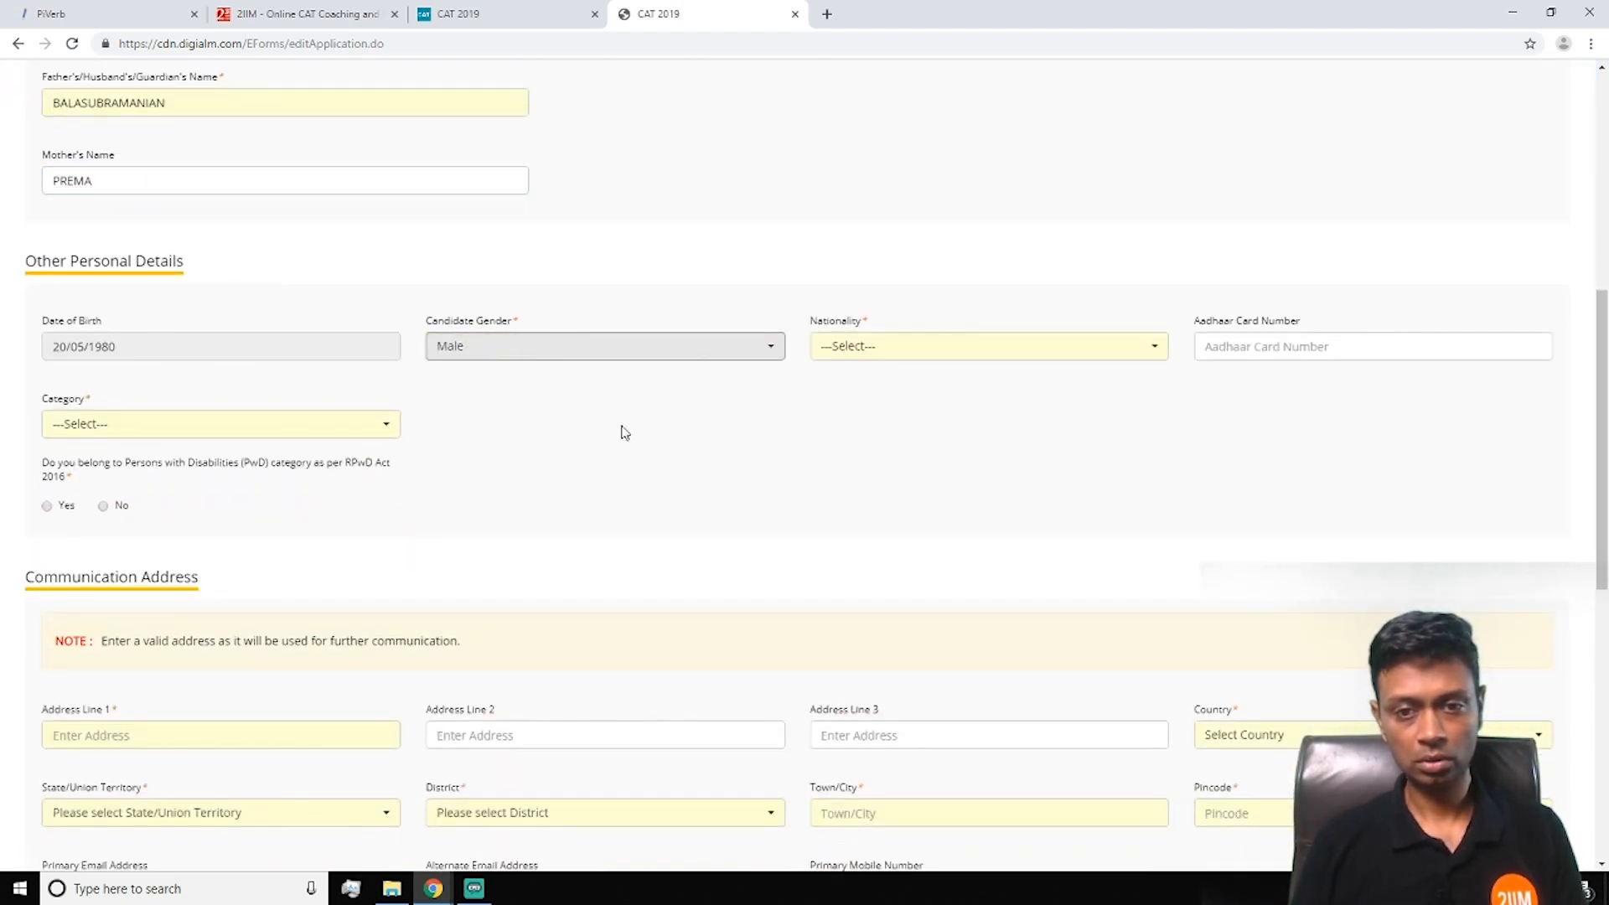
click(982, 349)
click(897, 445)
Leave Aadhaar blank and try the NC-OBC category, closing its state list unchosen
click(1264, 344)
click(580, 495)
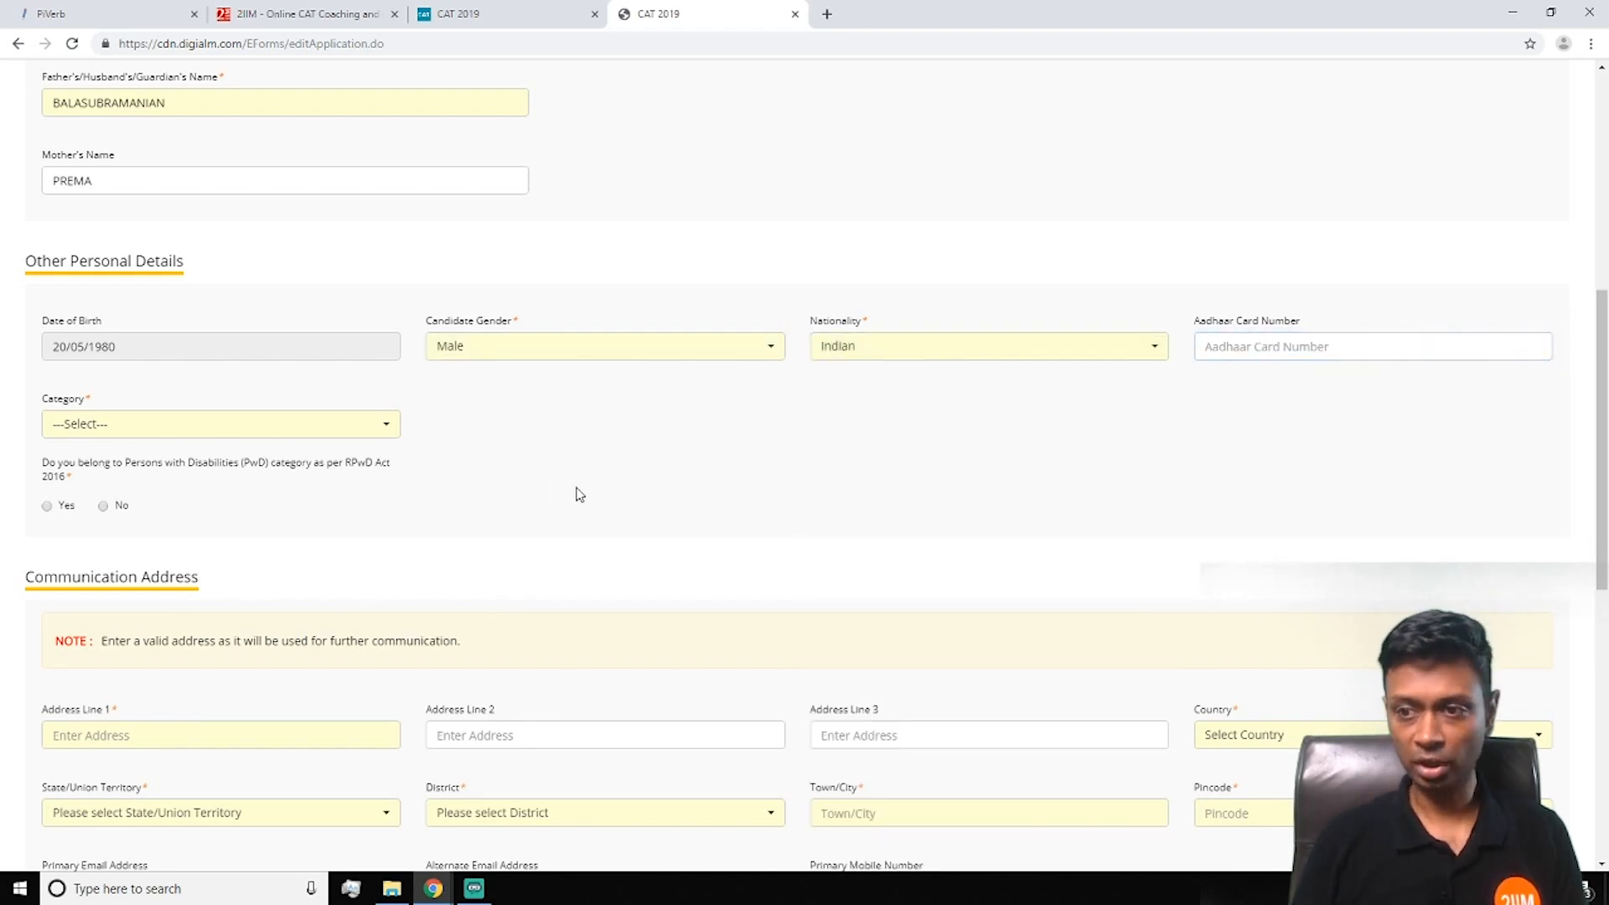
click(136, 431)
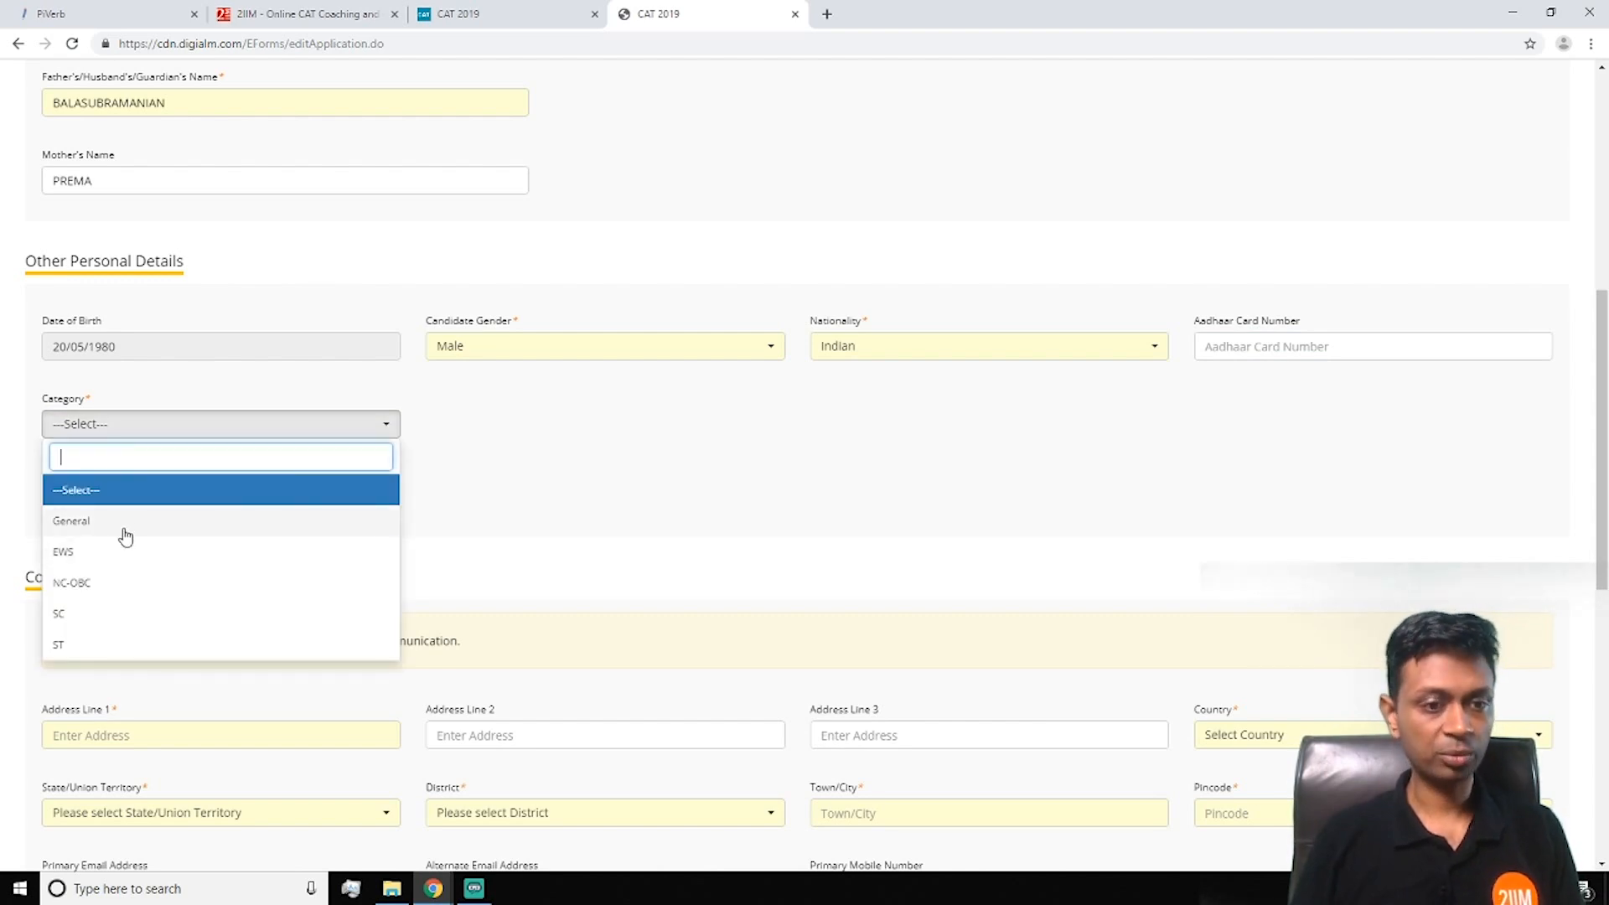
click(104, 582)
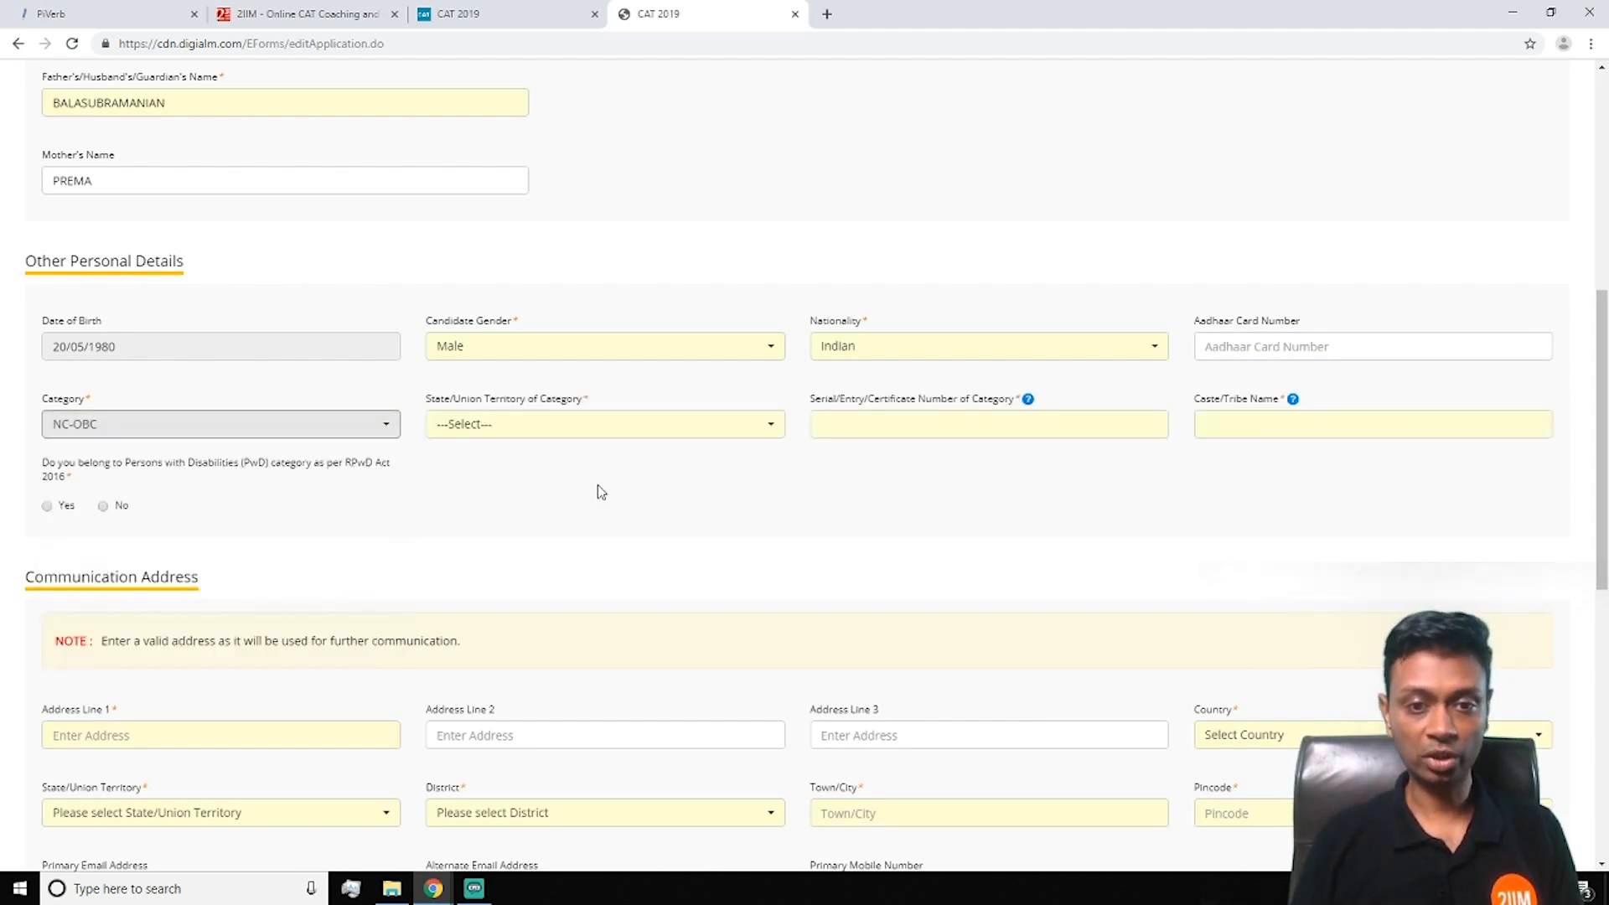
scroll(600, 492, down, 2)
click(770, 265)
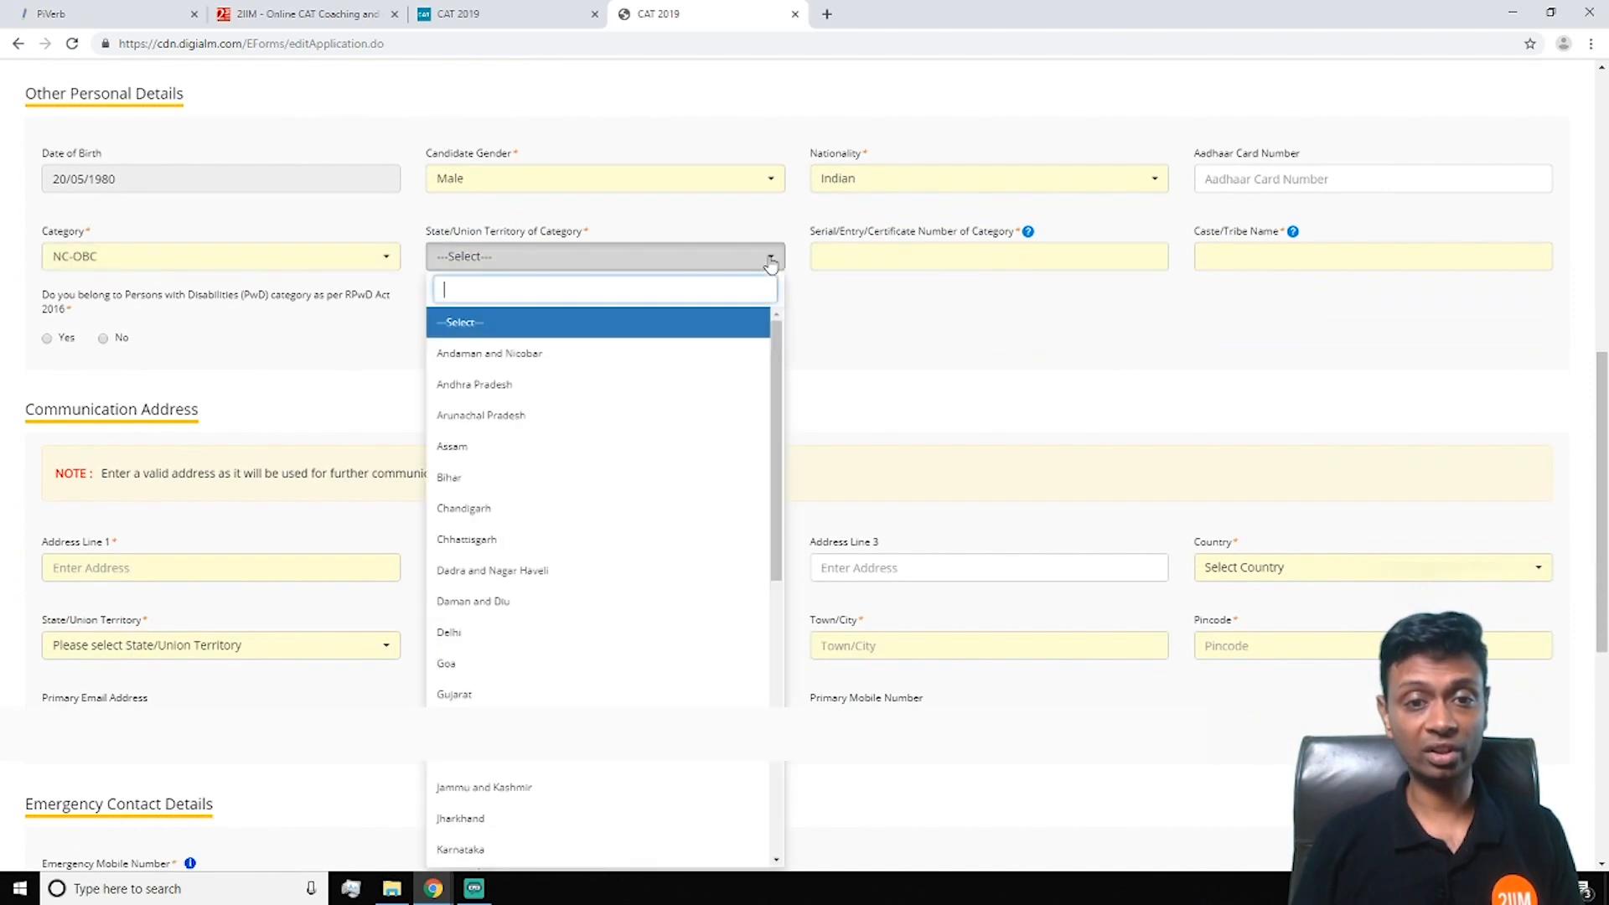
click(864, 317)
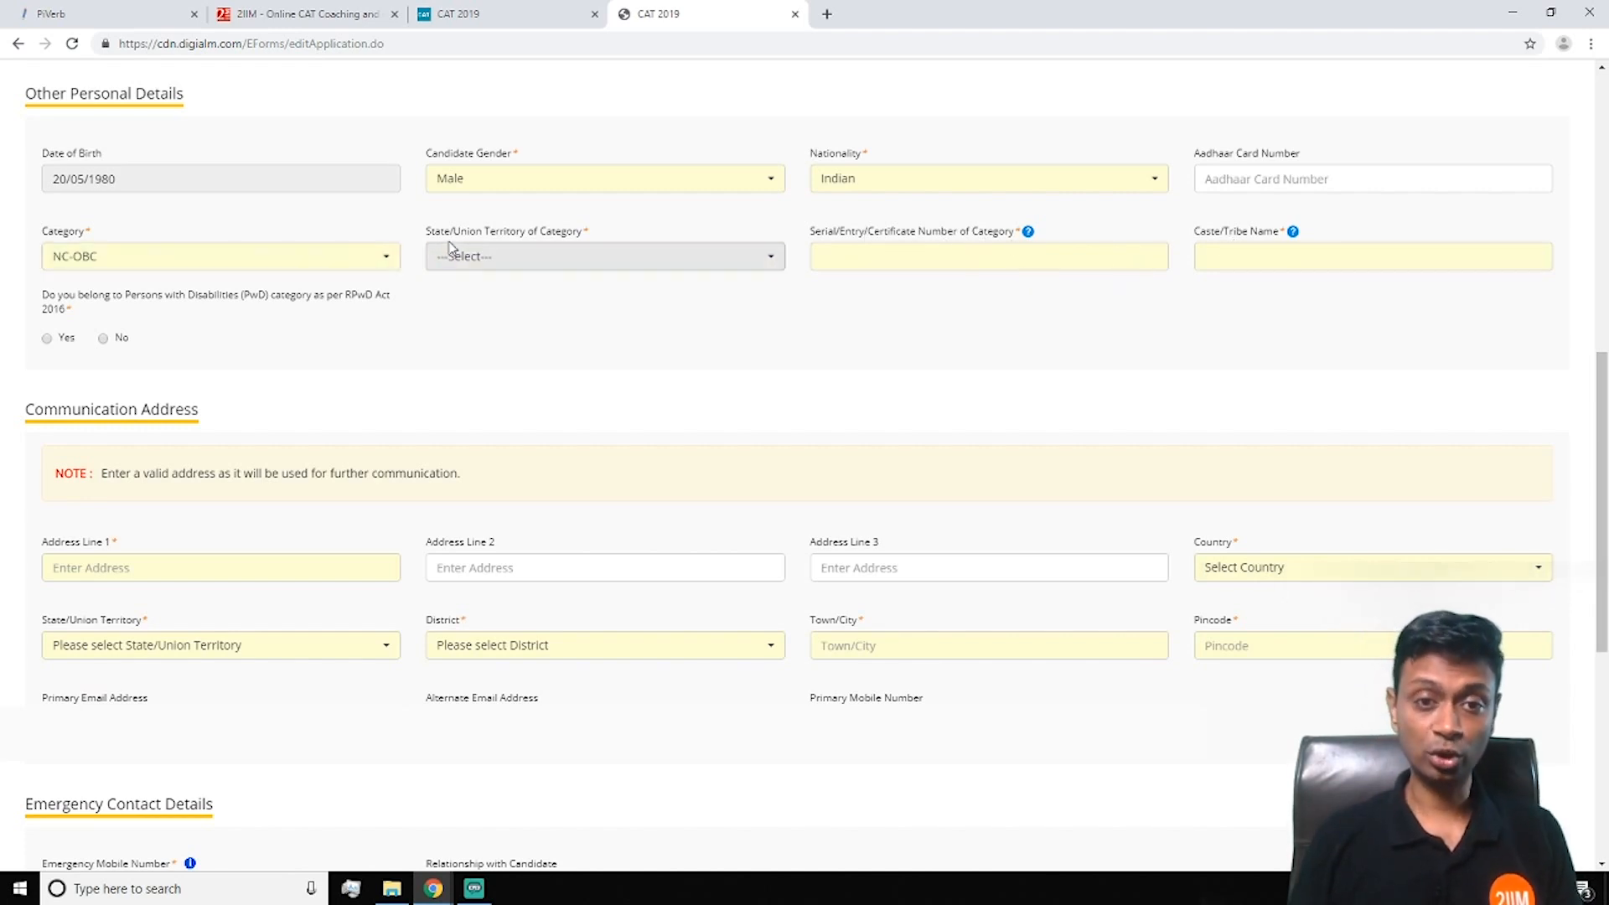
mouse_move(1030, 237)
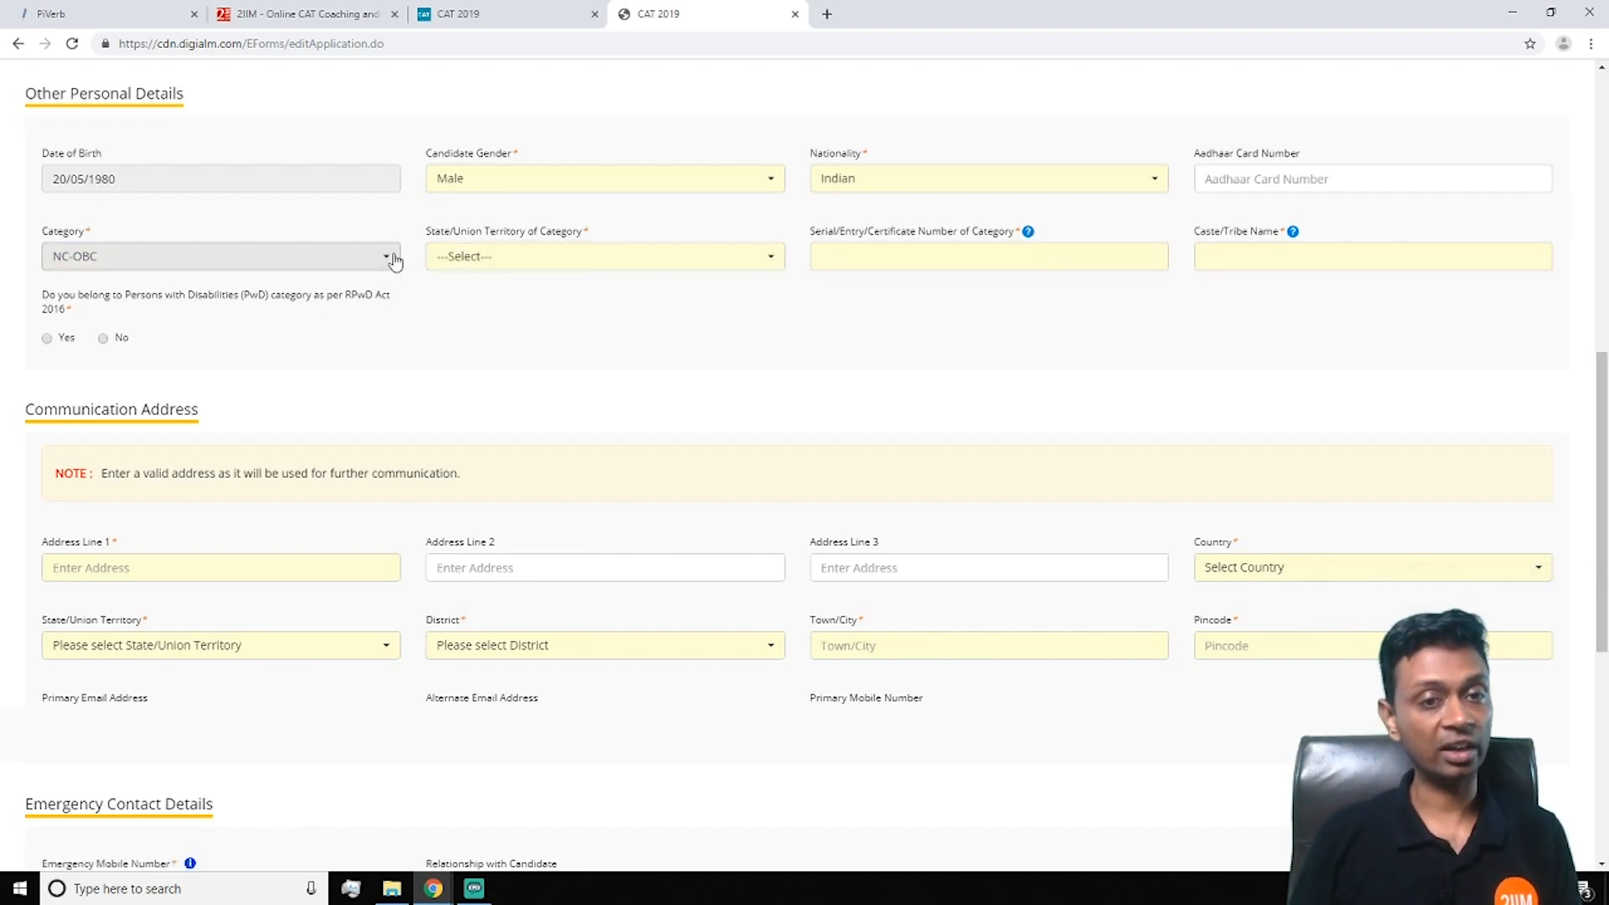
Change the category to General and answer No to the PwD question
click(335, 259)
click(302, 353)
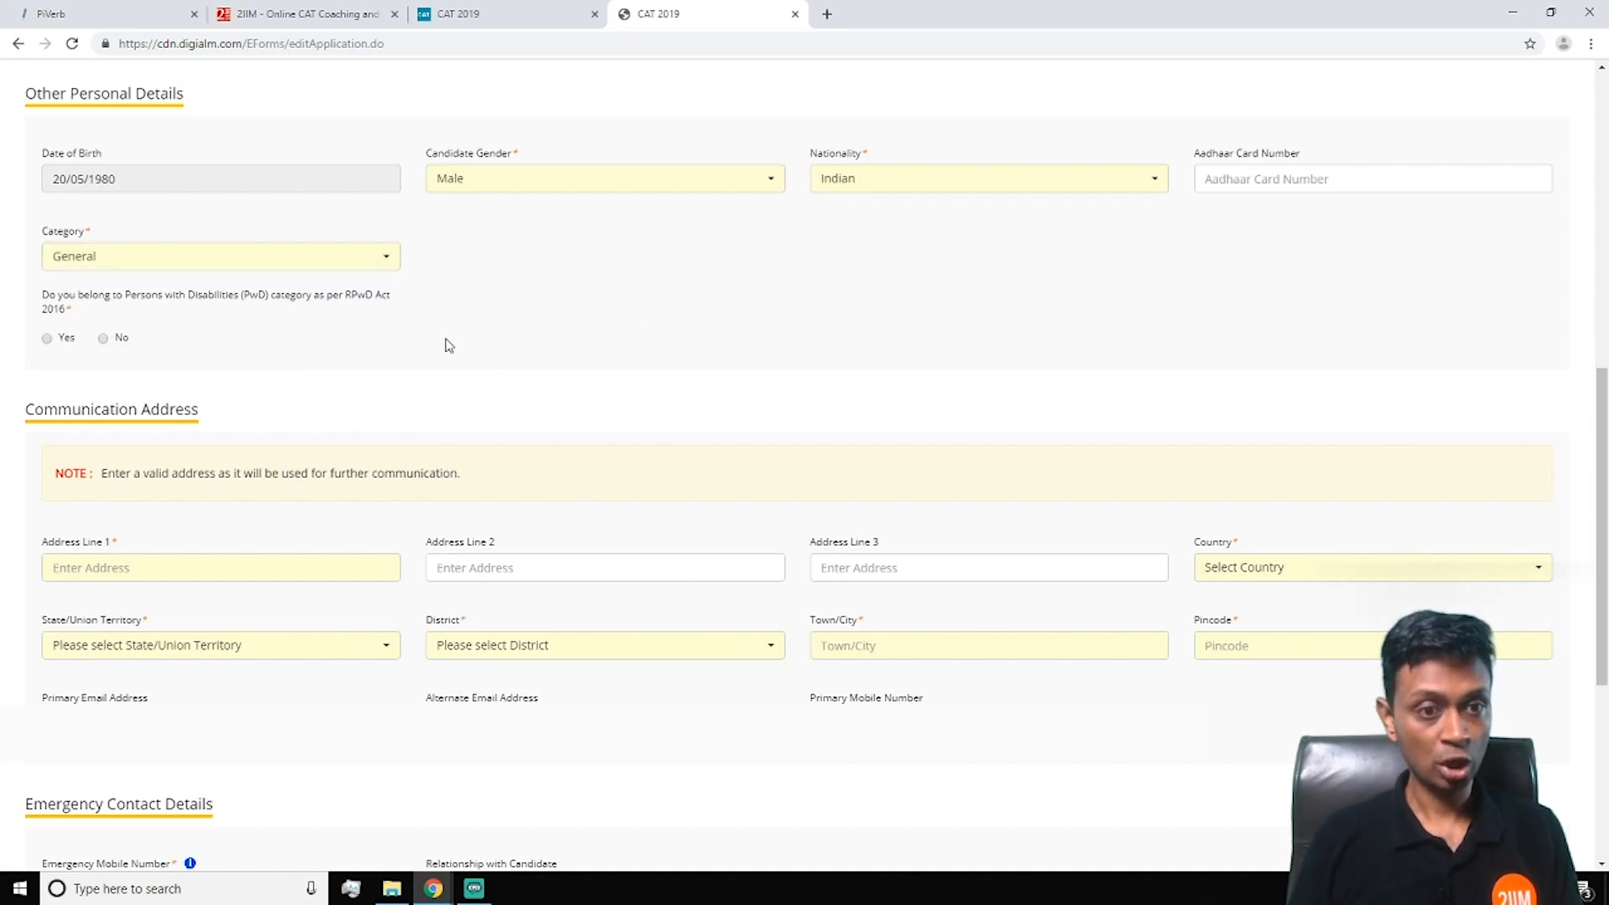
click(48, 338)
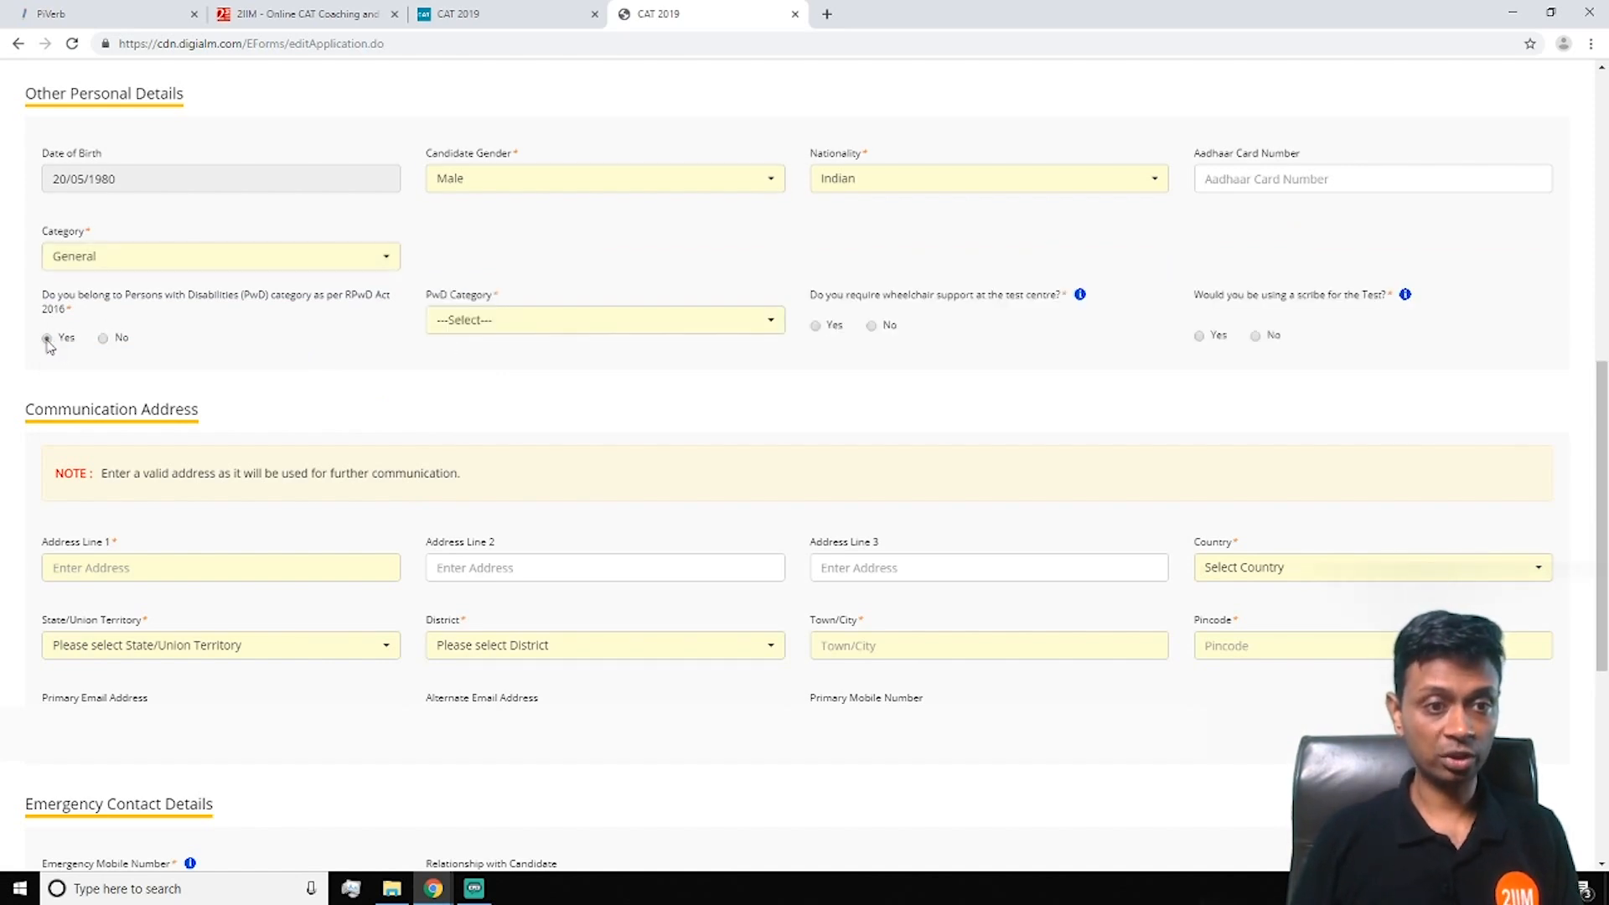
click(103, 338)
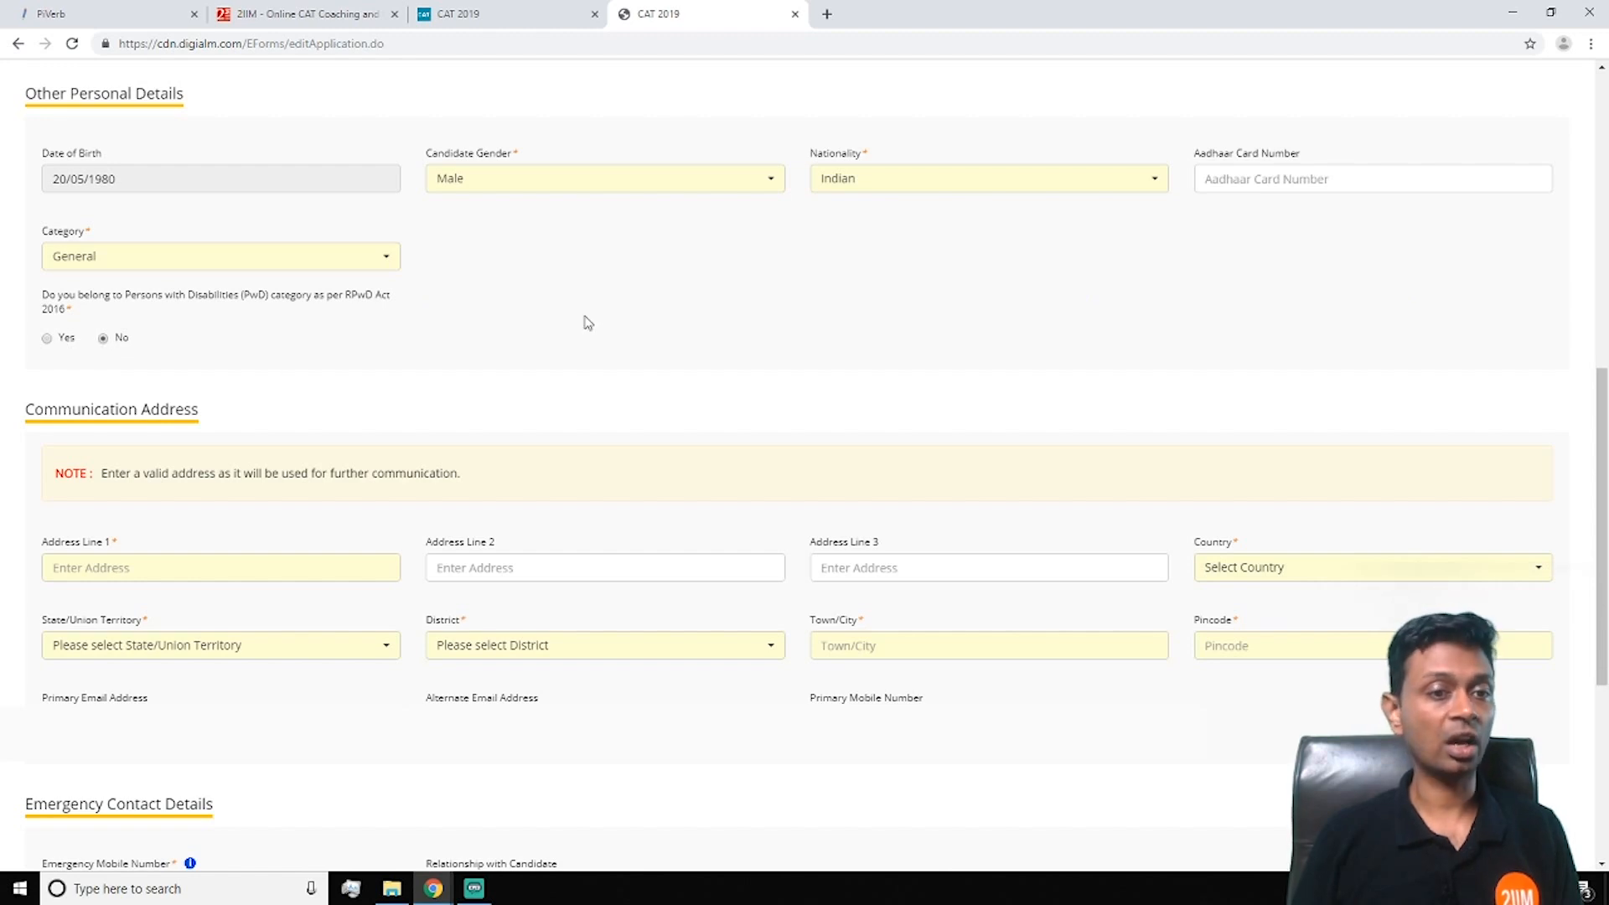
scroll(585, 322, down, 1)
Fill in communication Address Lines 1–3, correcting the first line after a typo
scroll(585, 322, down, 3)
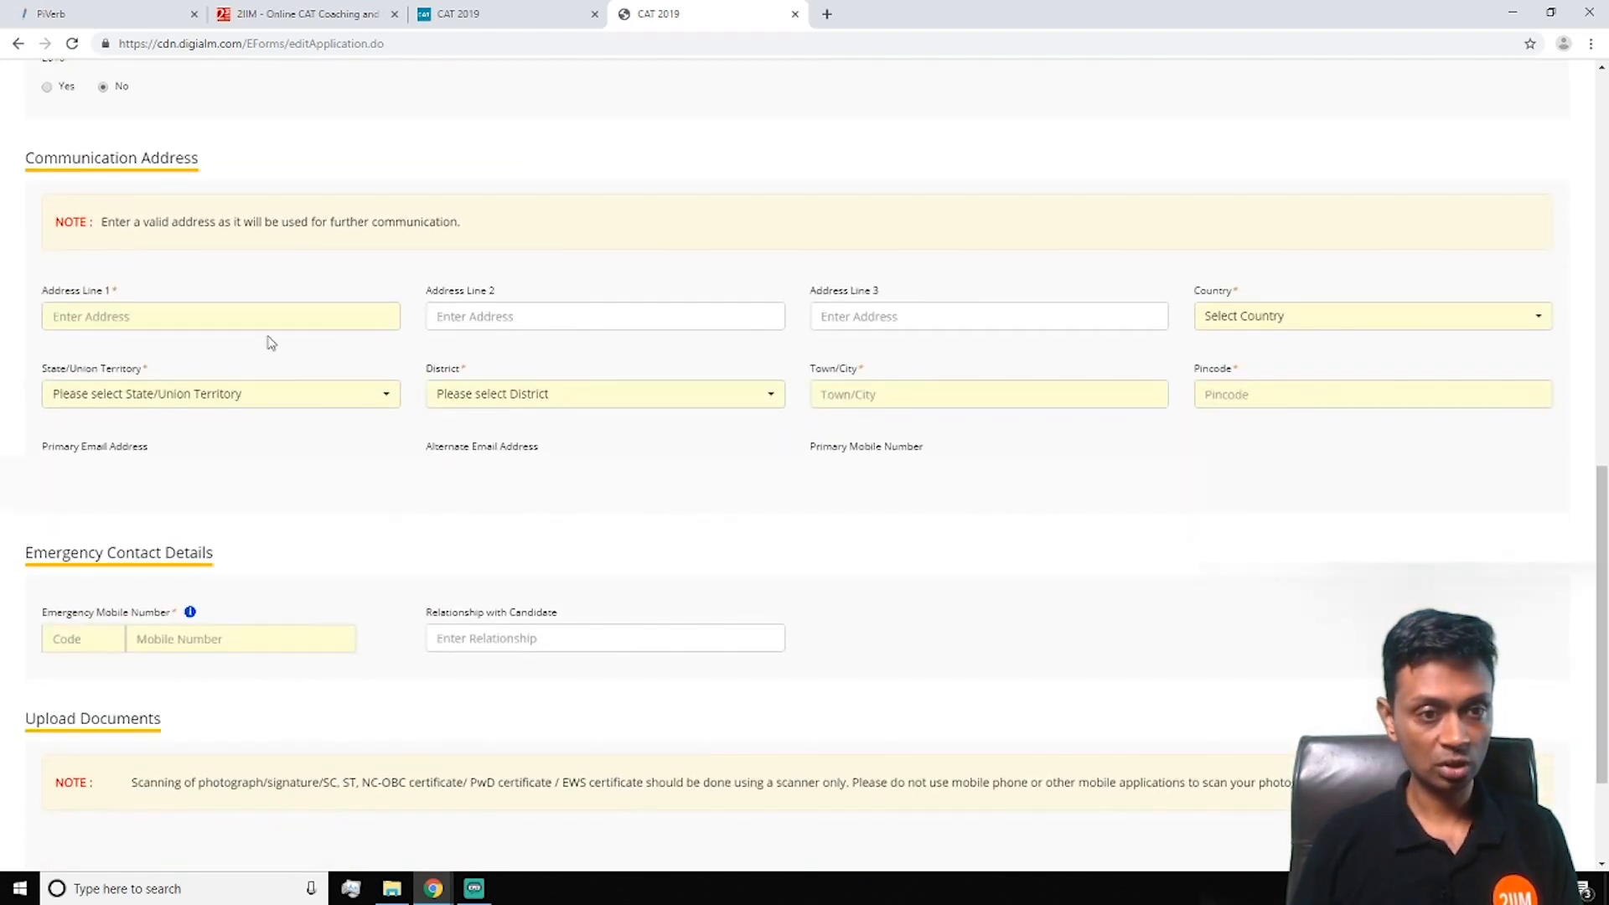
click(223, 323)
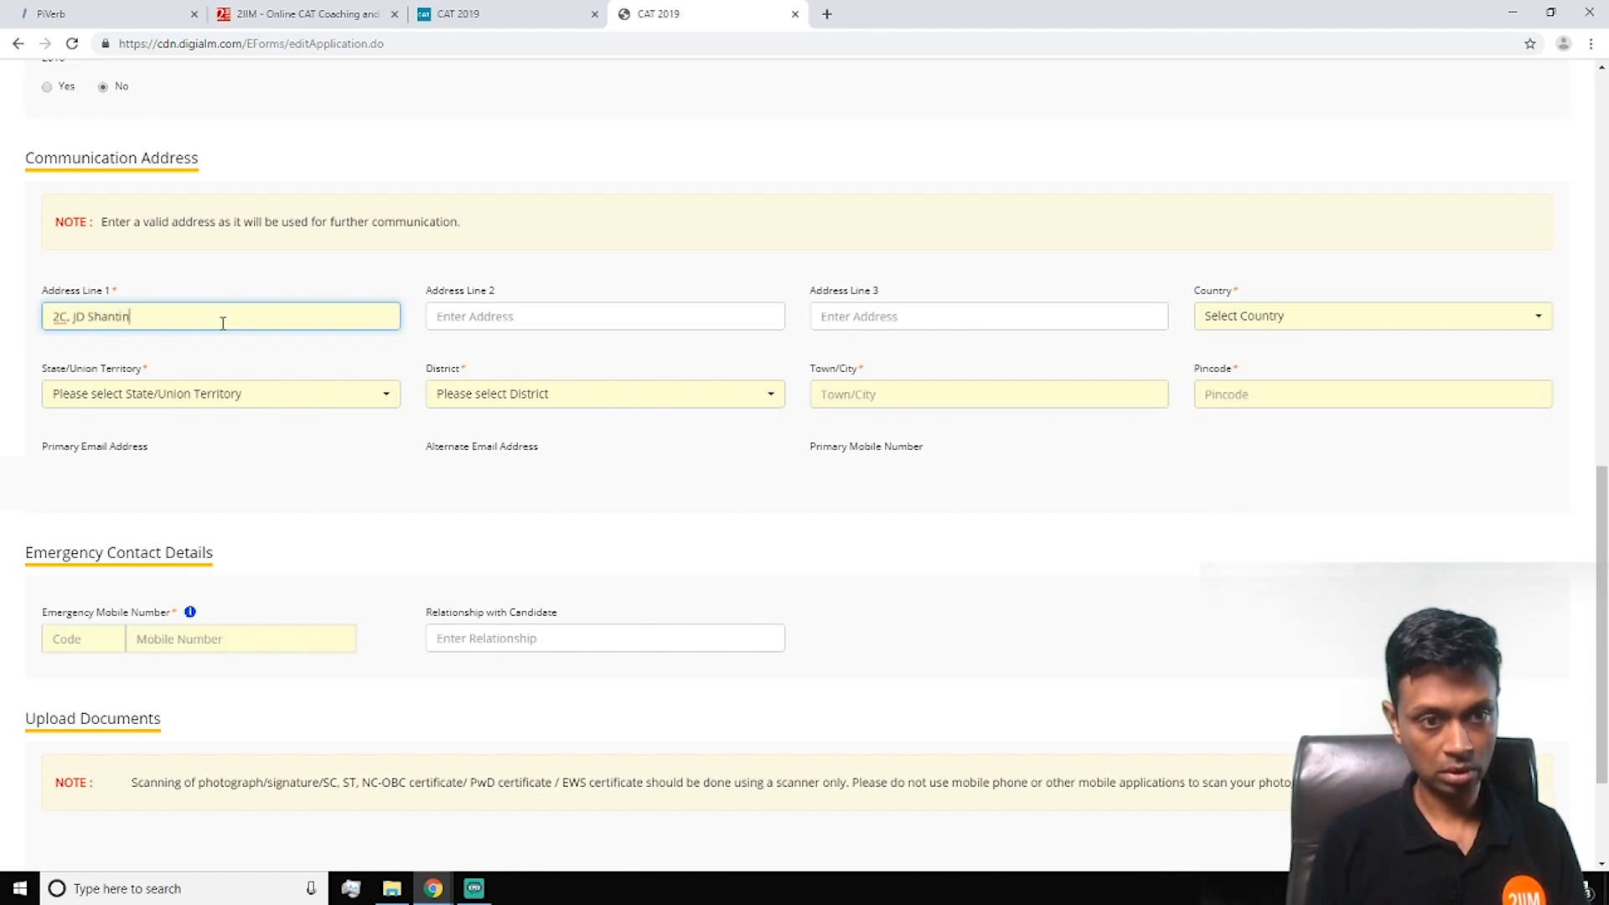
key(ctrl+shift+Left)
key(shift+Home)
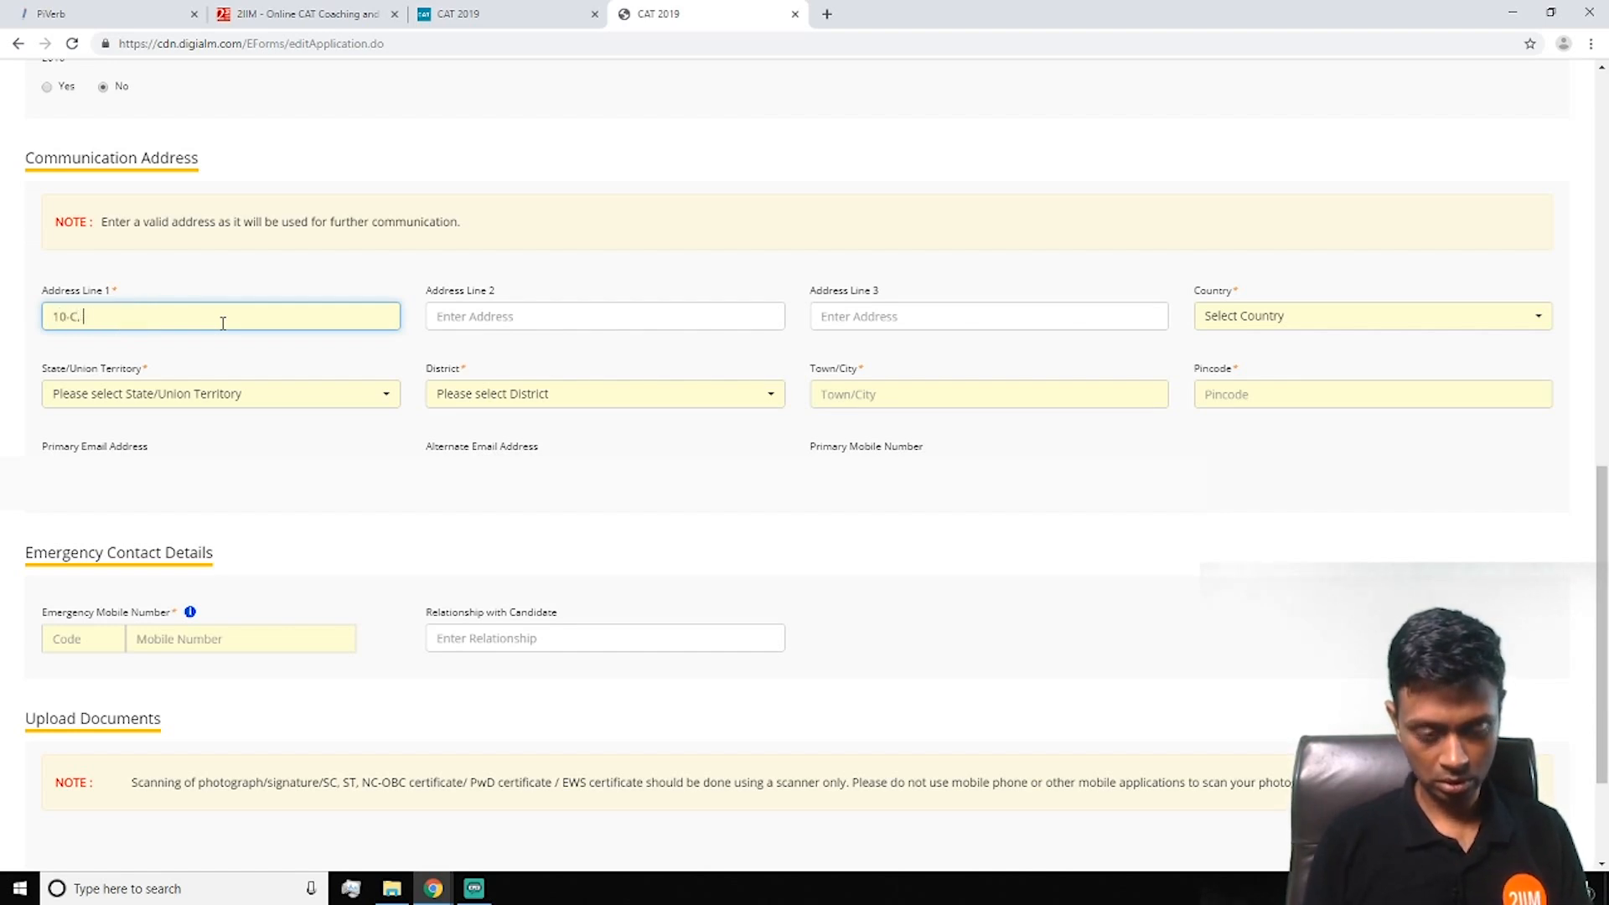
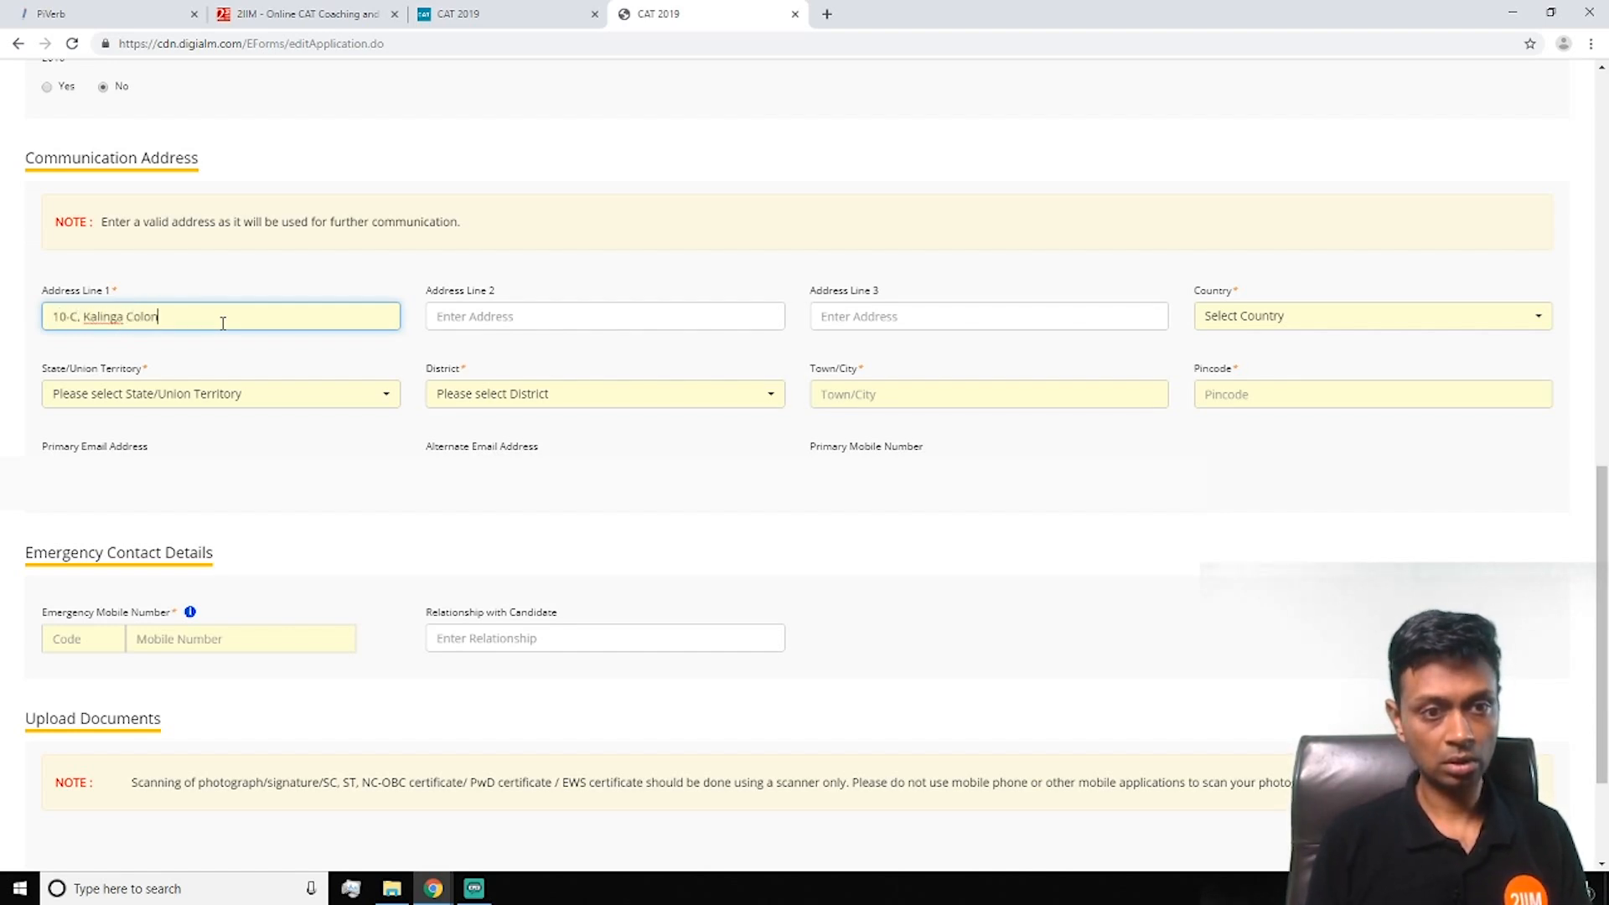
key(Tab)
text(KK N)
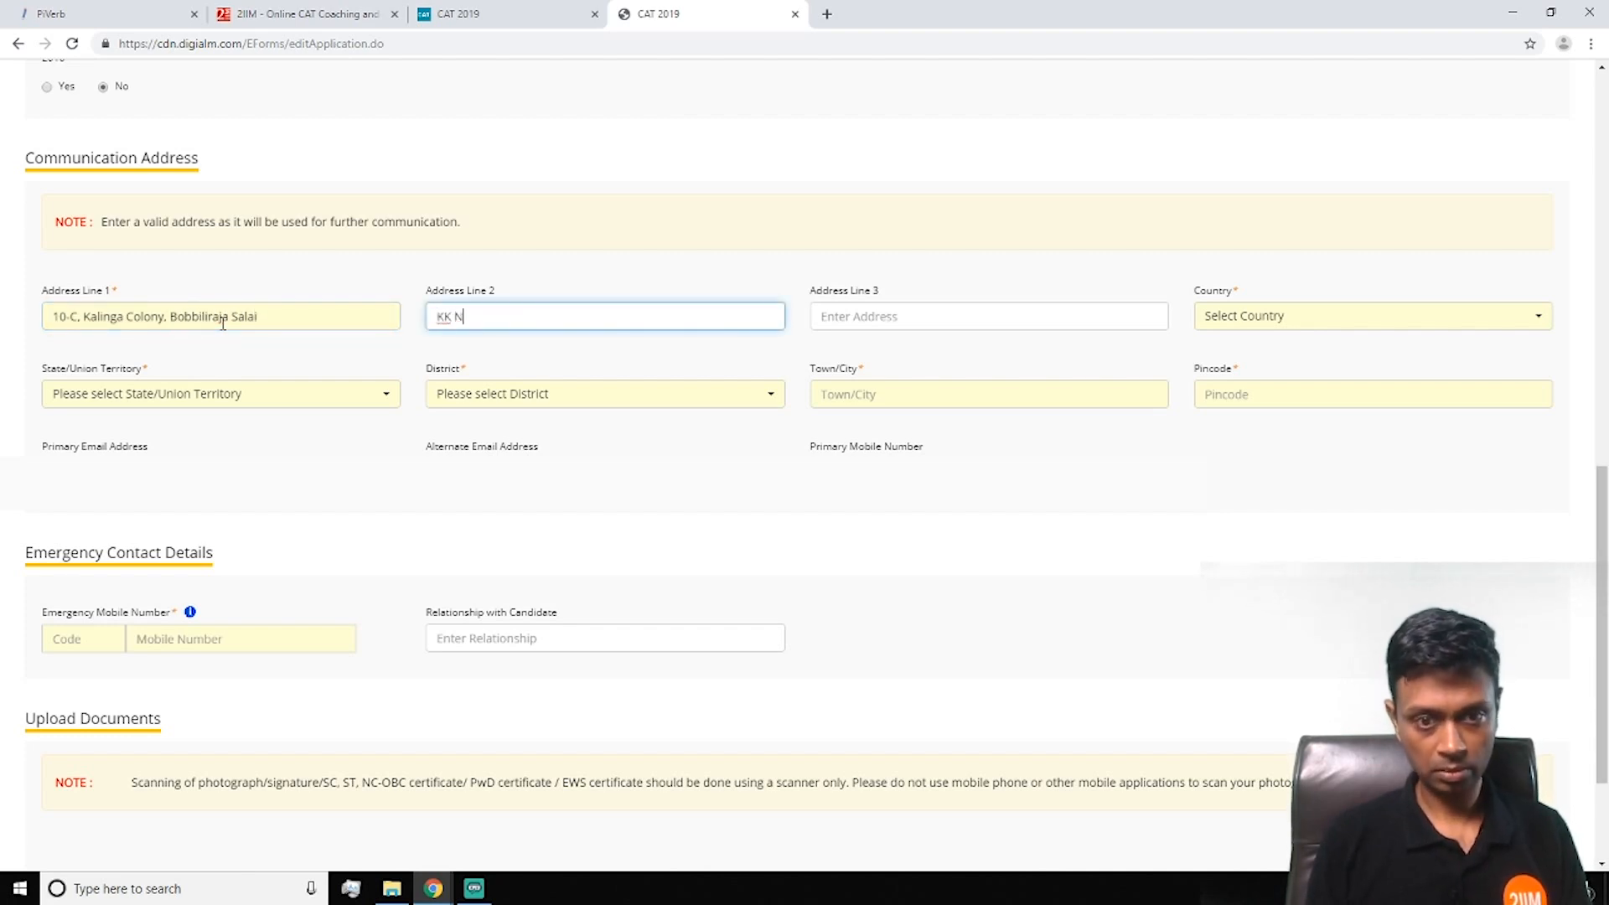
text(Agargar)
key(Tab)
text(Chennai)
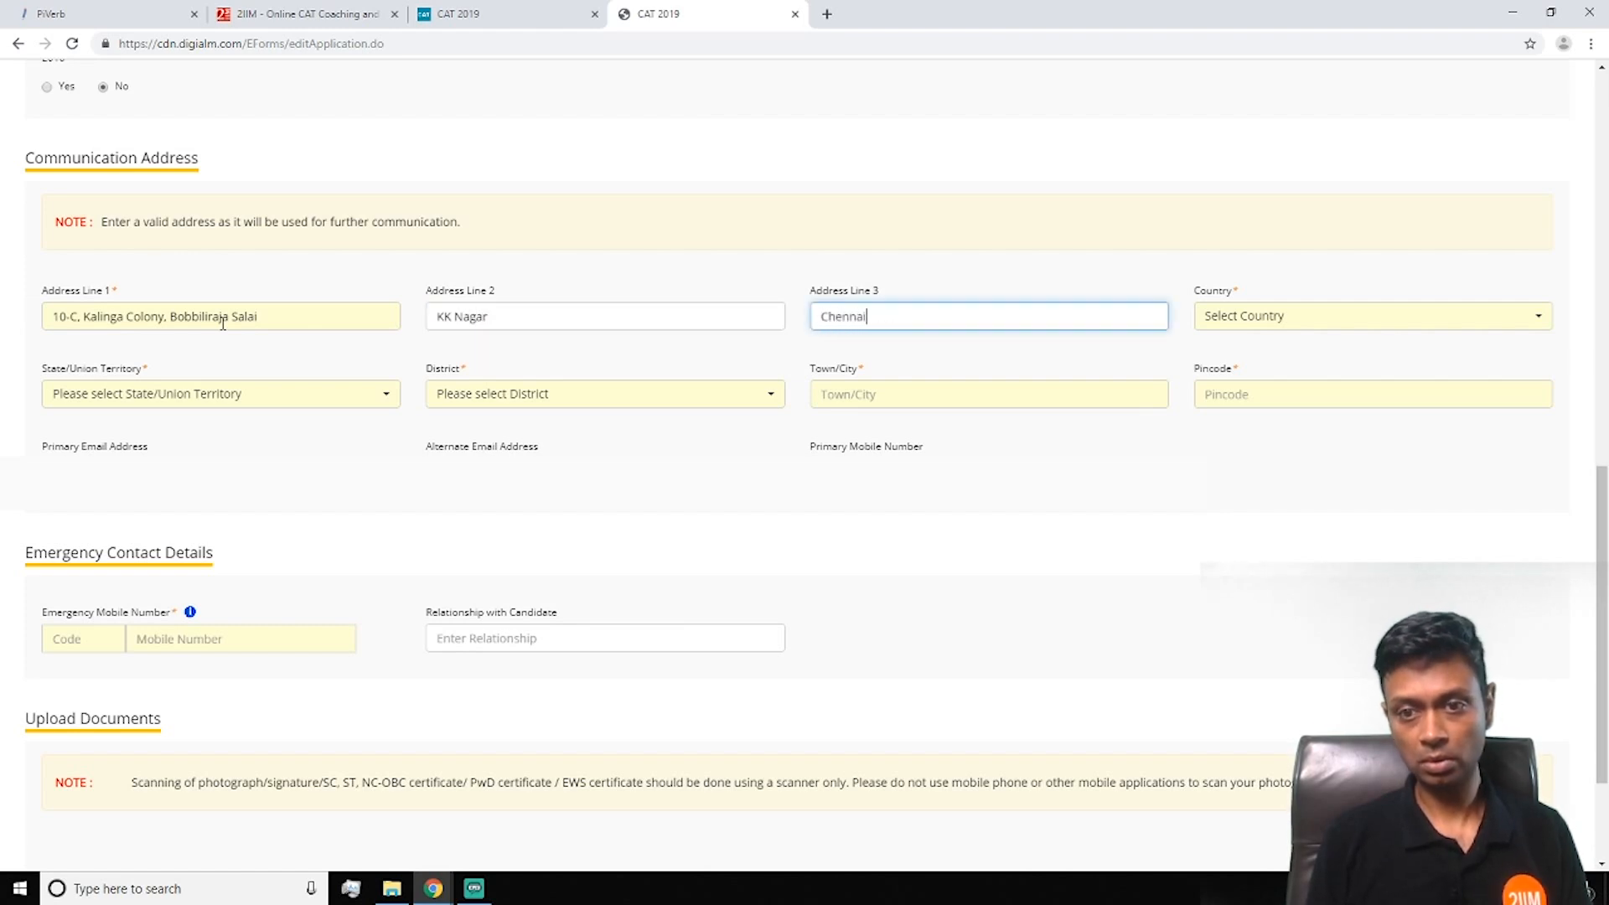
Choose India, Tamil Nadu and Chennai as country, state and district
key(Tab)
key(Down)
text(I)
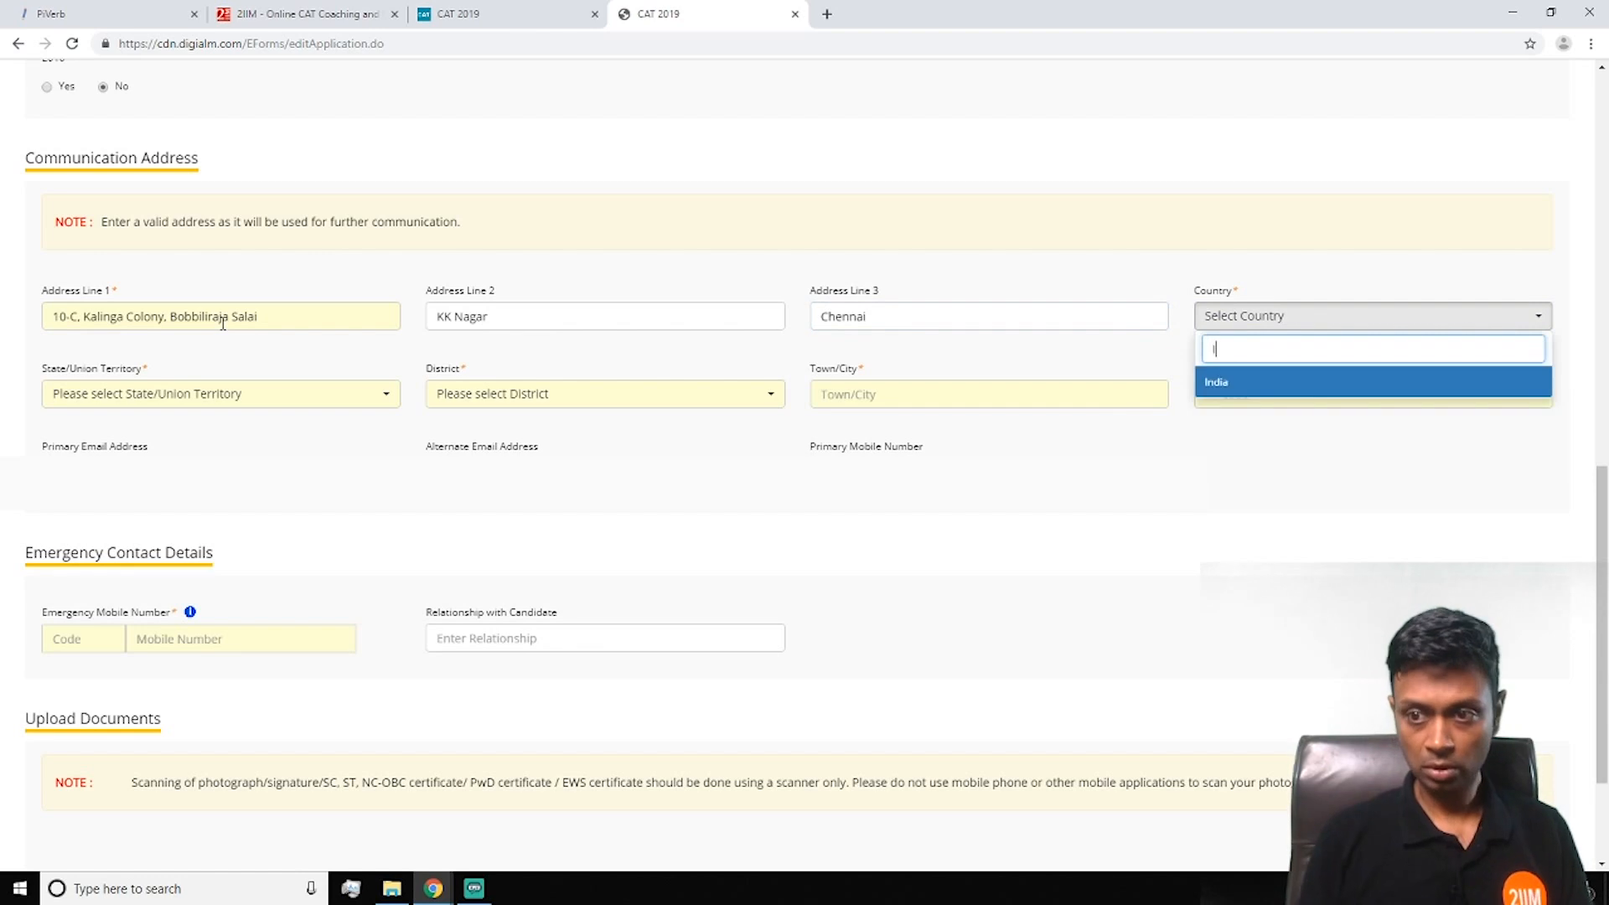
key(Return)
key(Tab)
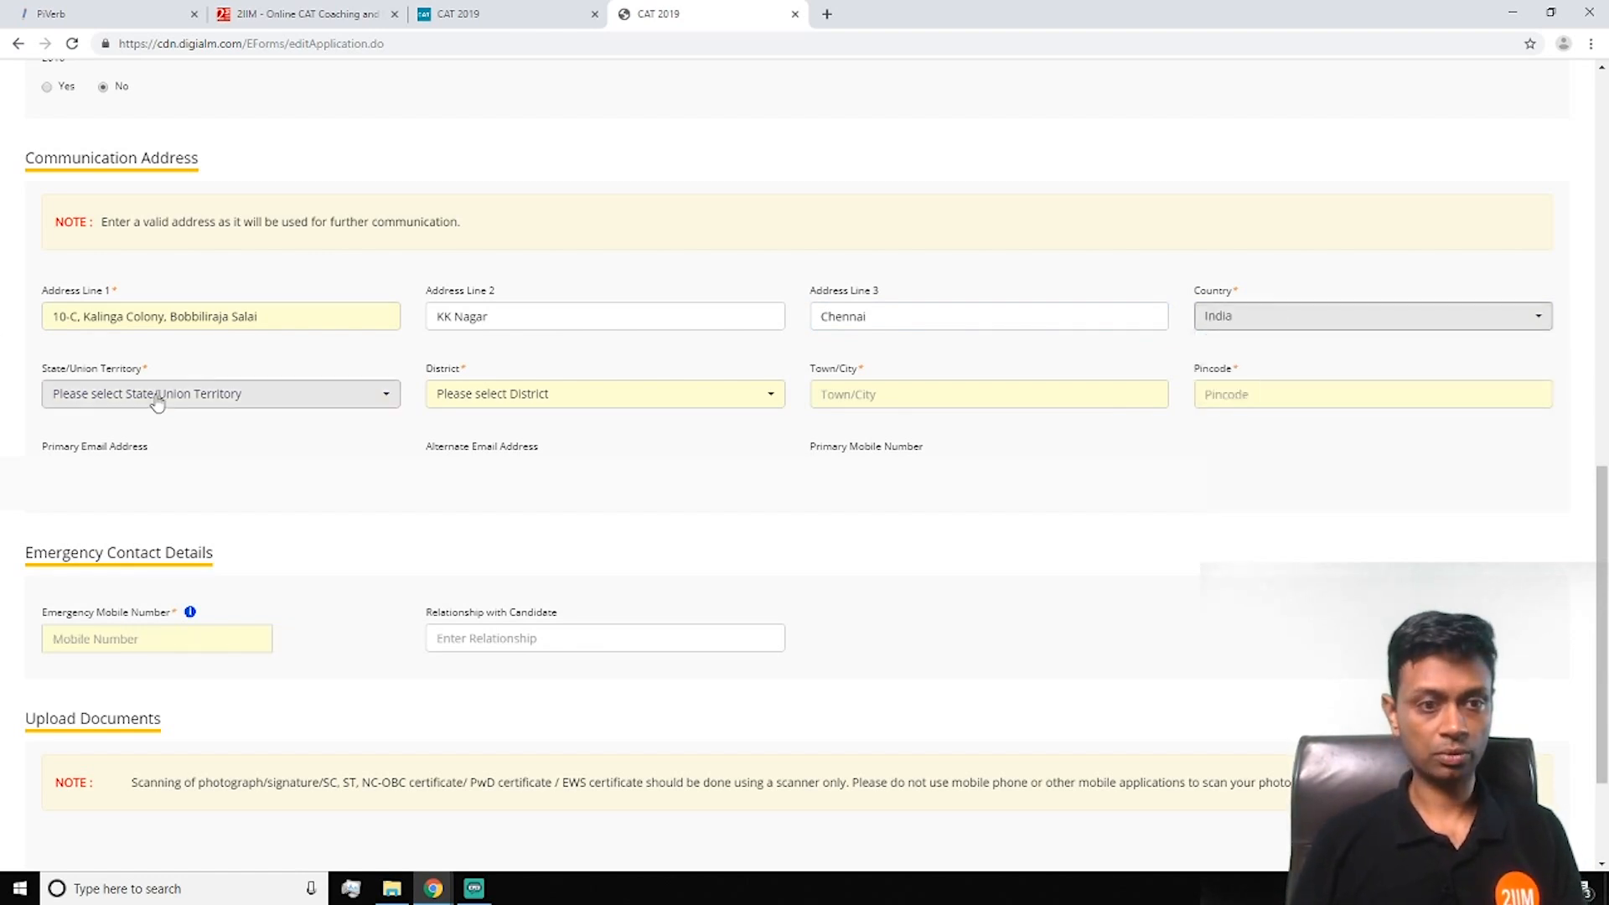
key(Down)
text(T)
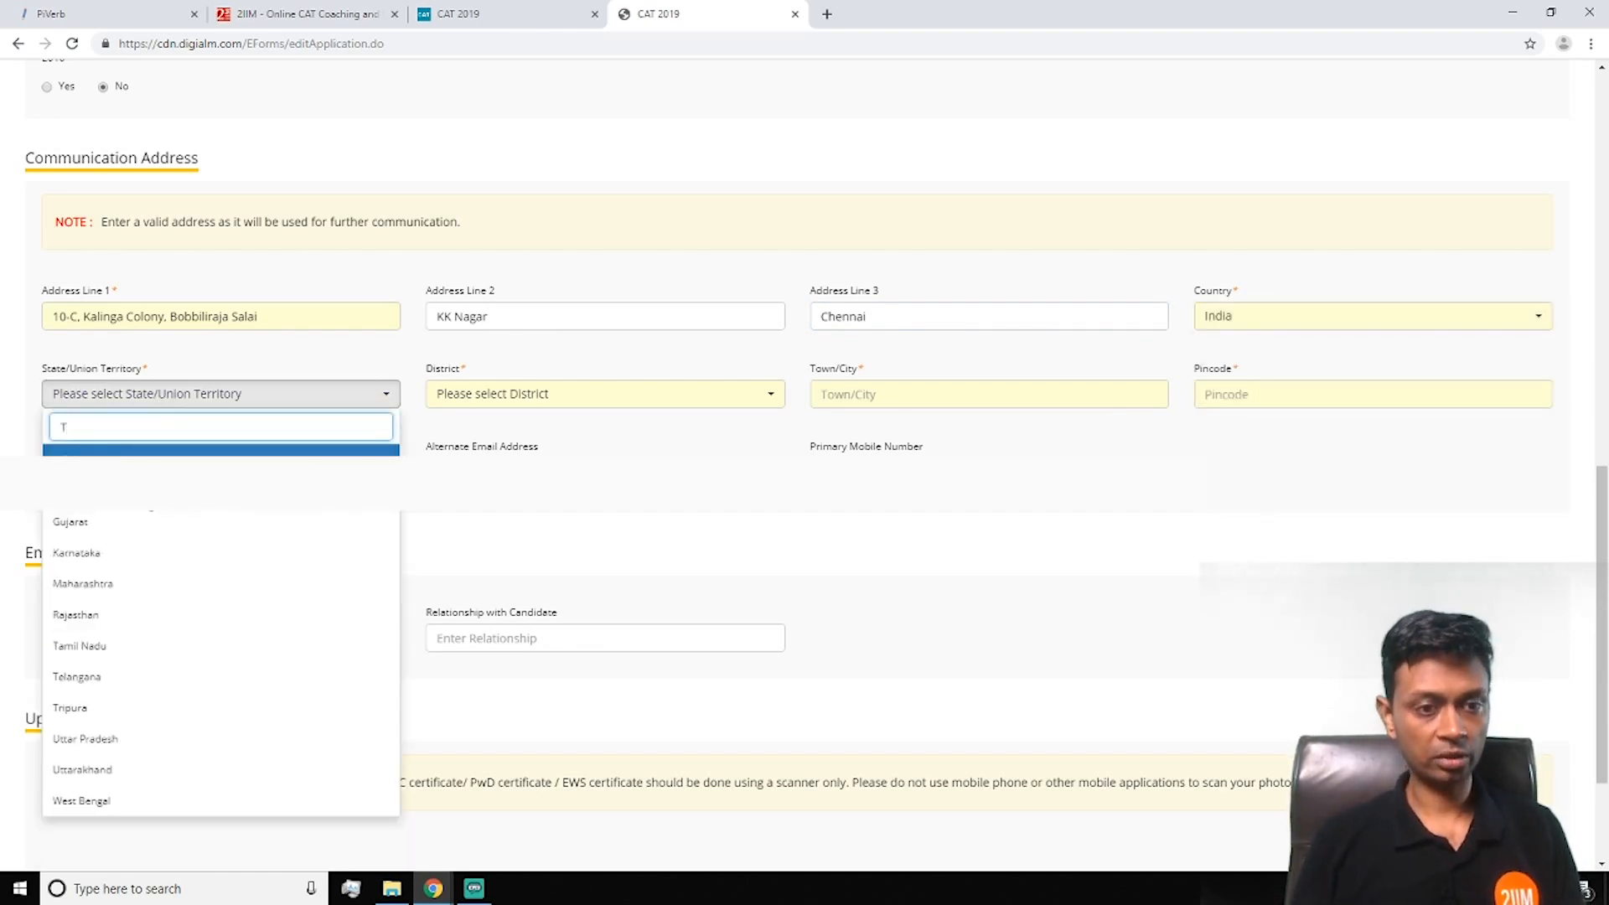
text(a)
key(Return)
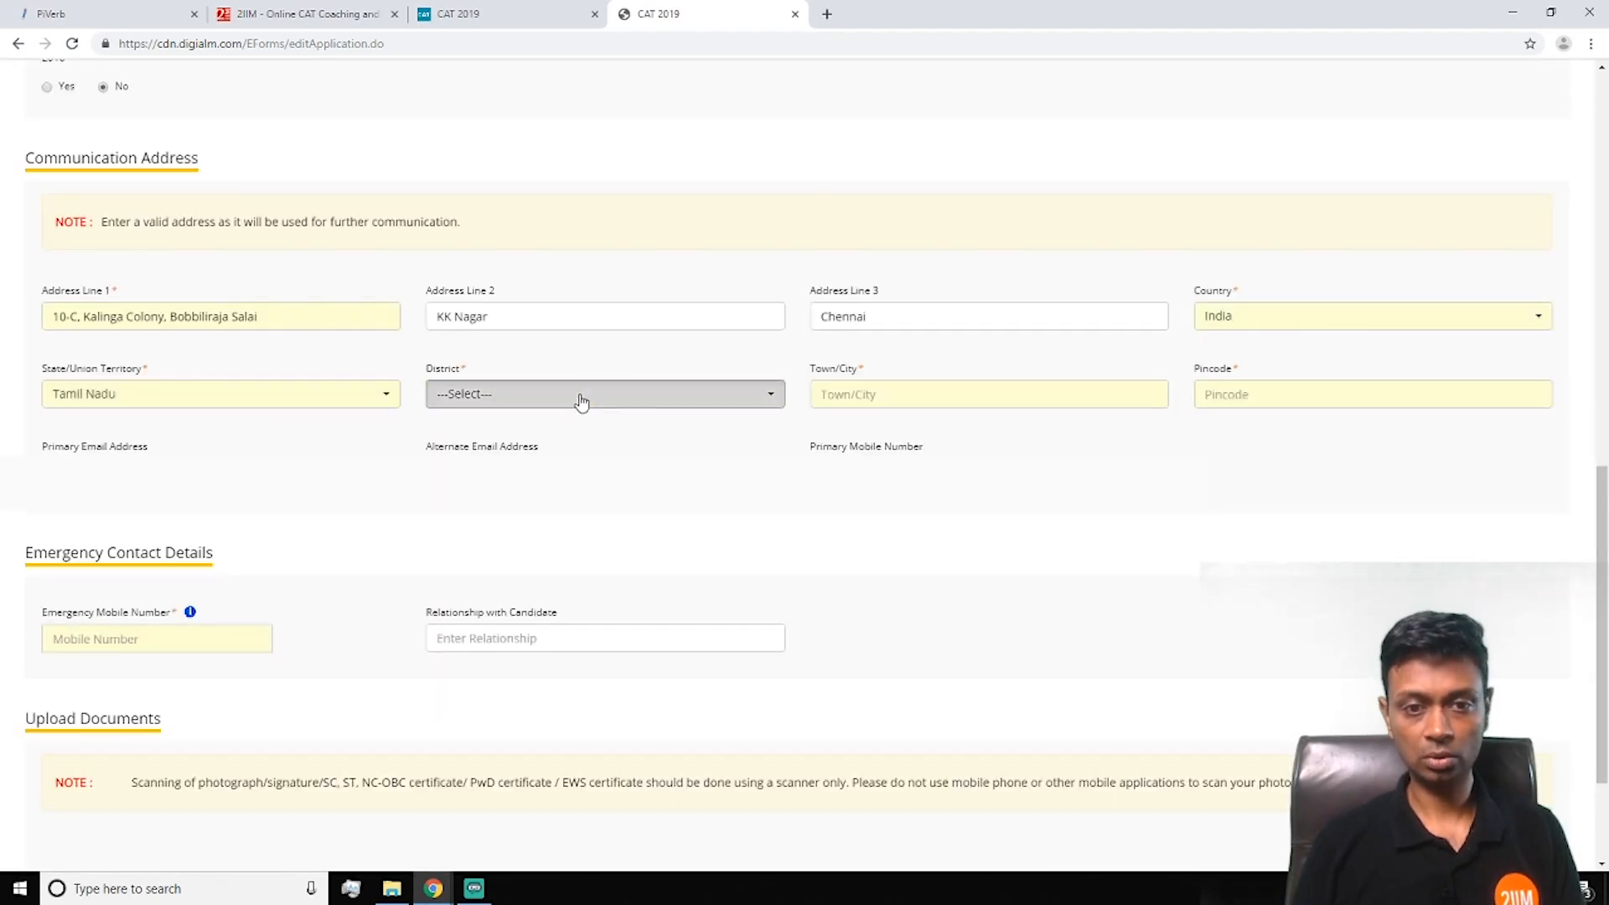
click(582, 401)
click(578, 528)
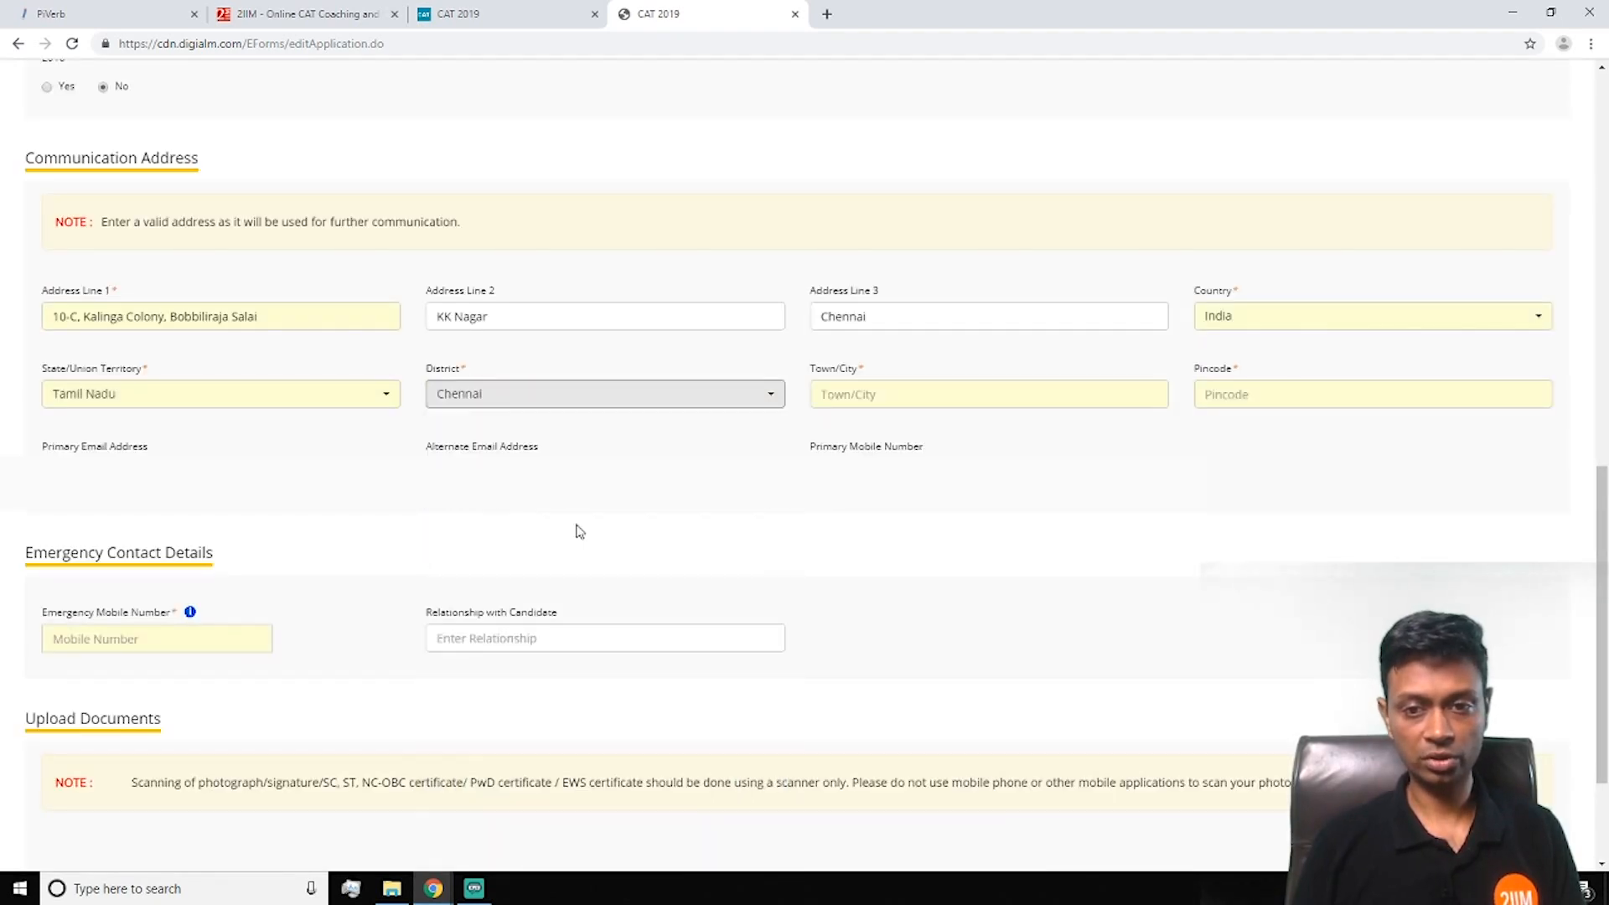
Enter Chennai as the town/city and type the pincode
click(890, 392)
text(Chennai)
key(Tab)
text(600078)
Finish the pincode, fill the emergency mobile number, and open the document upload window
scroll(604, 394, down, 1)
key(Tab)
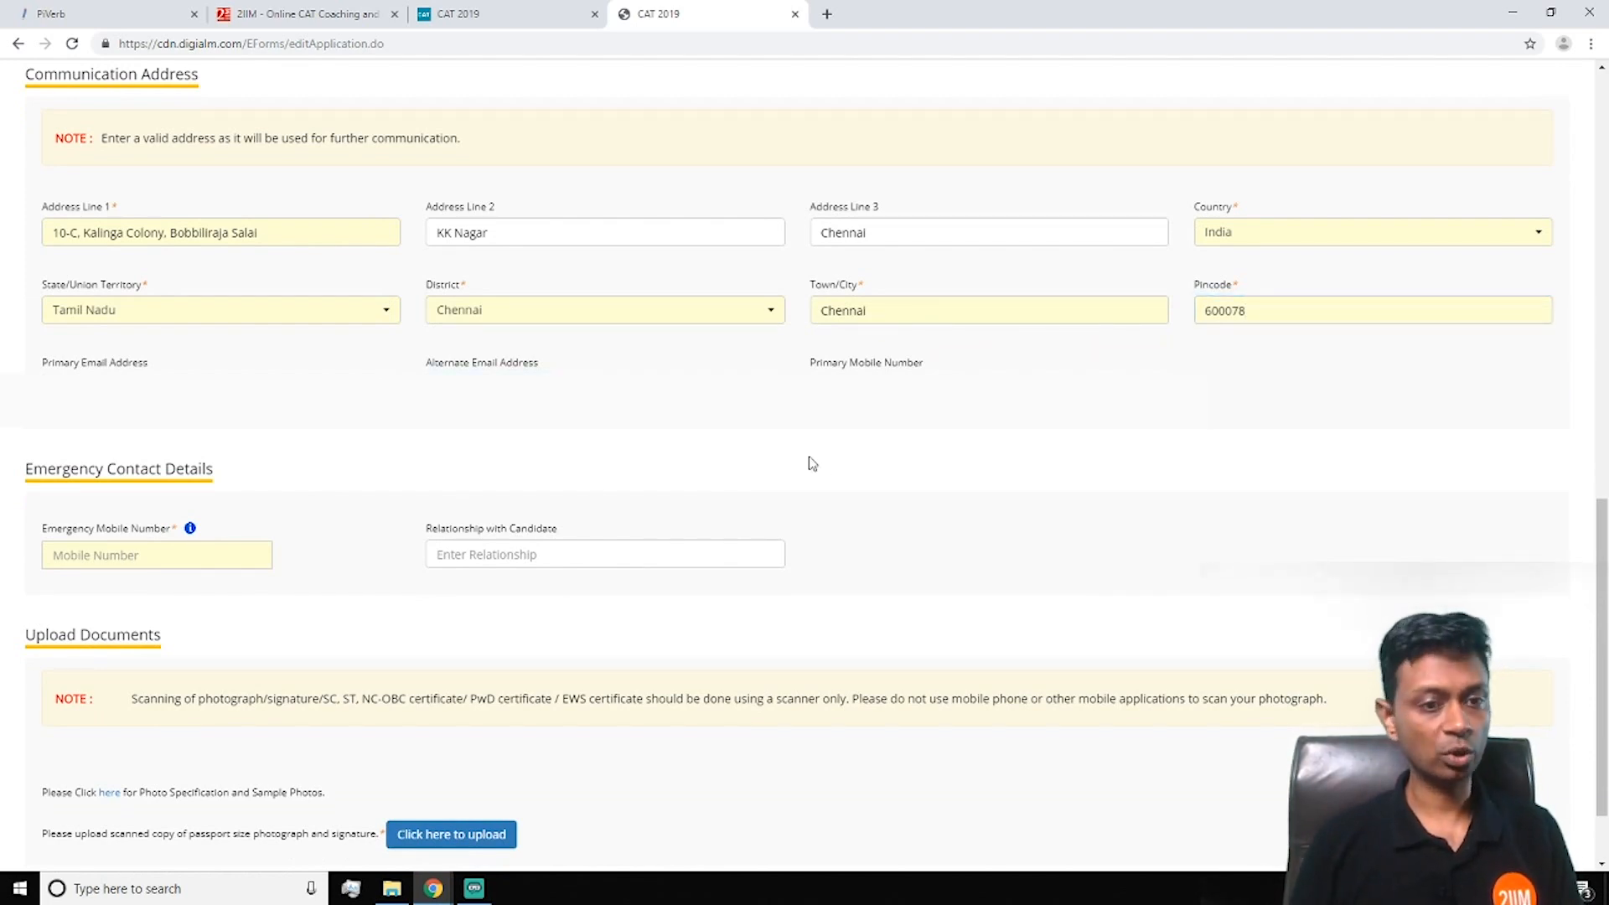
scroll(754, 452, down, 1)
click(91, 454)
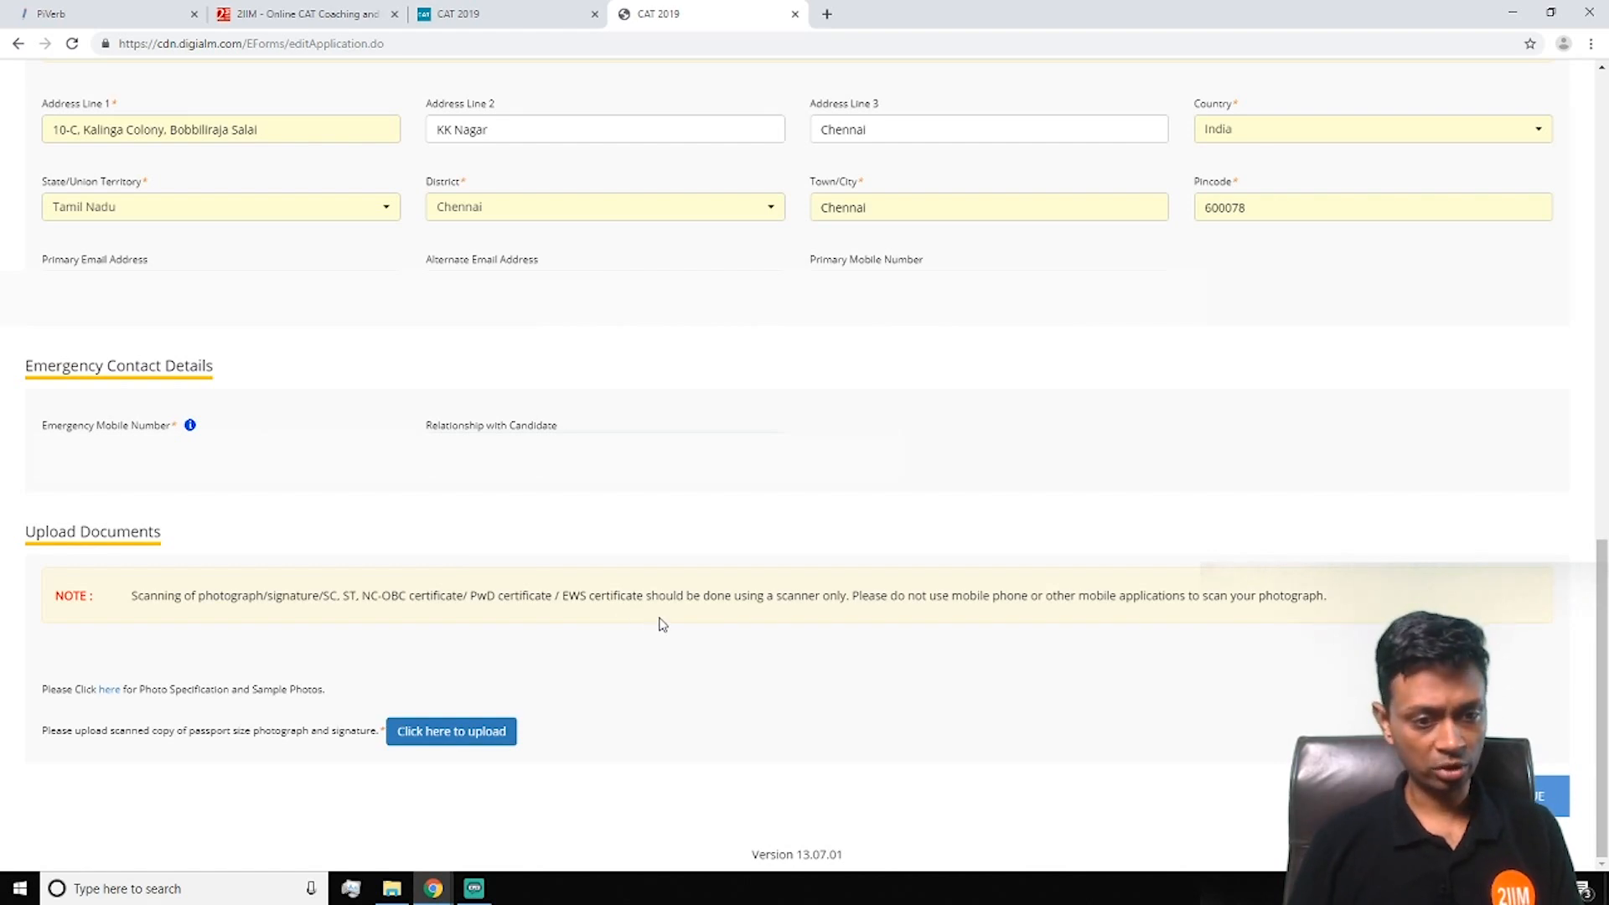
click(452, 733)
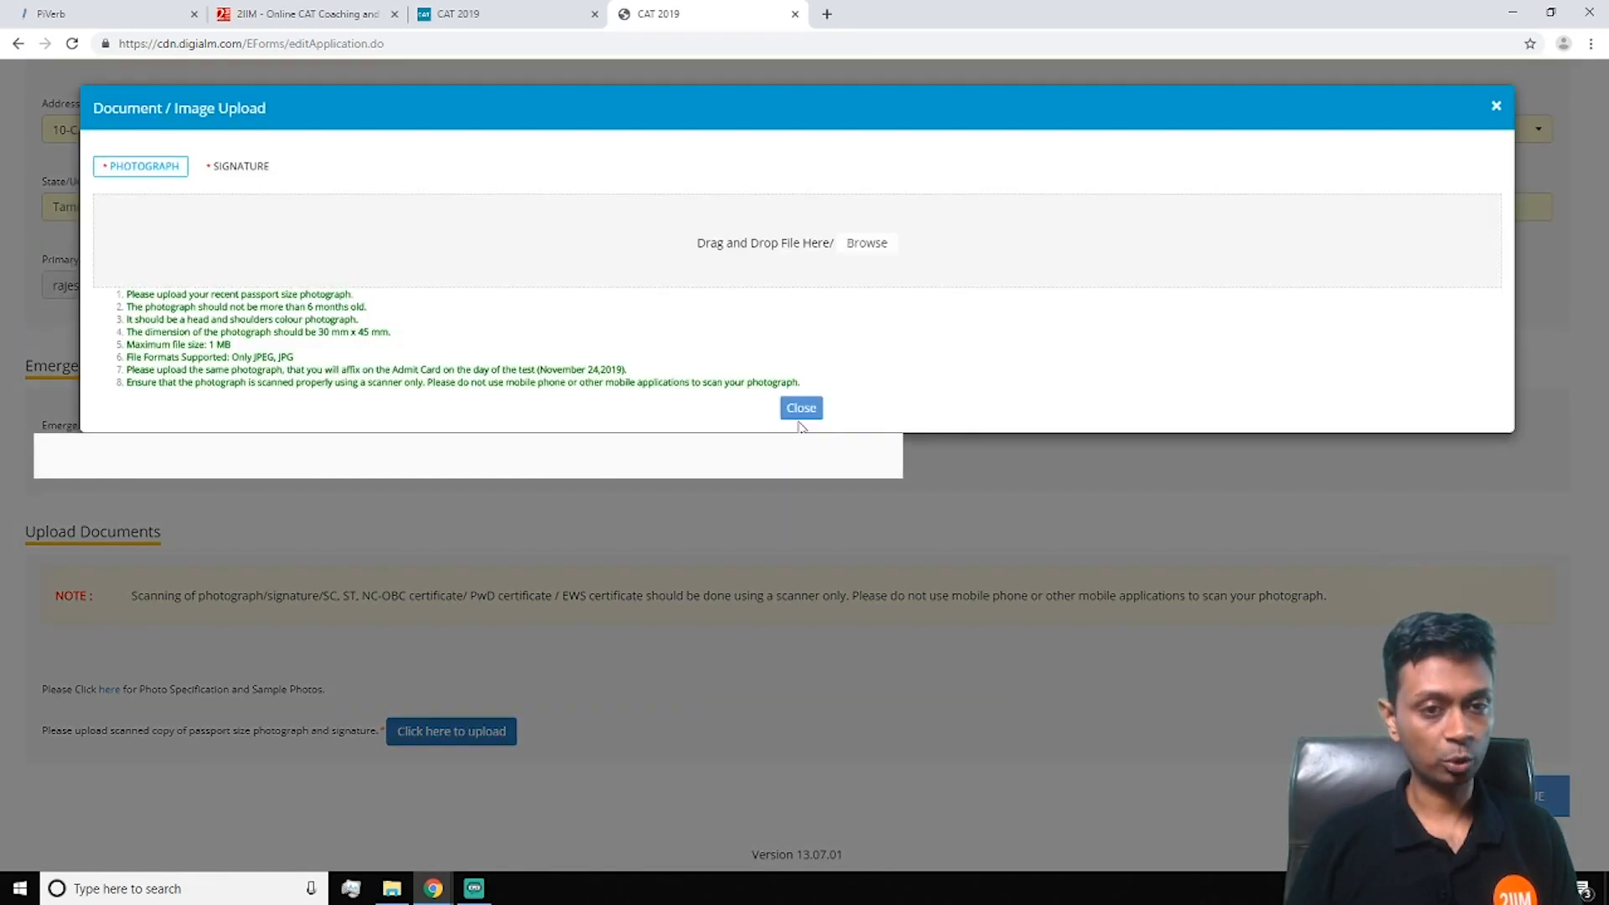
Upload the passport photo file from the Desktop, then close the upload window
click(868, 247)
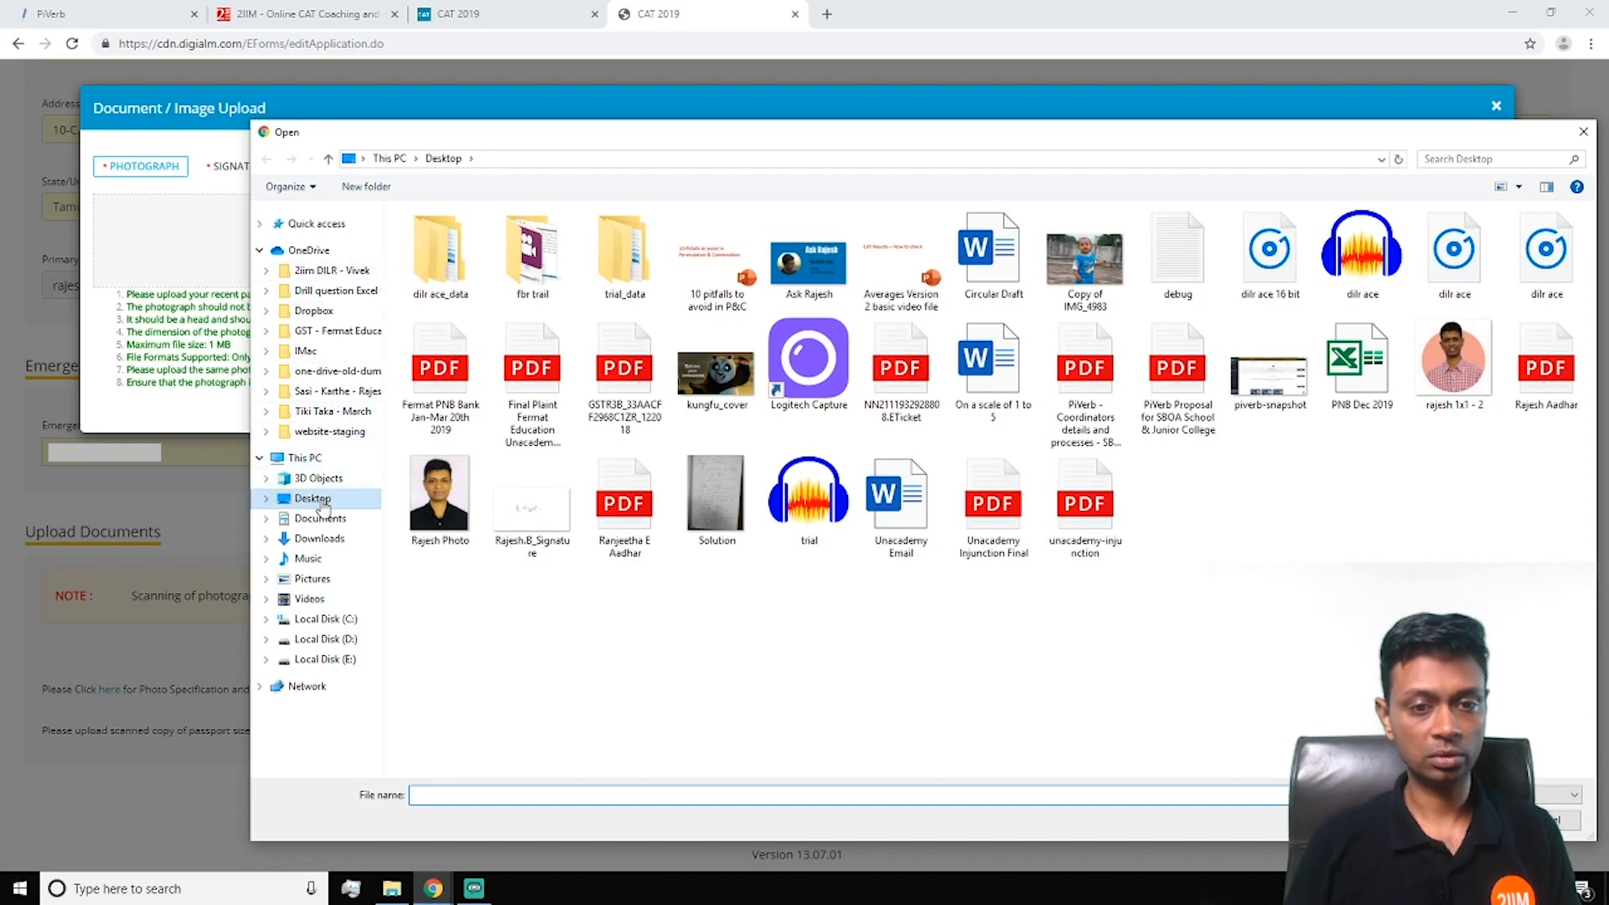
click(426, 500)
click(1469, 821)
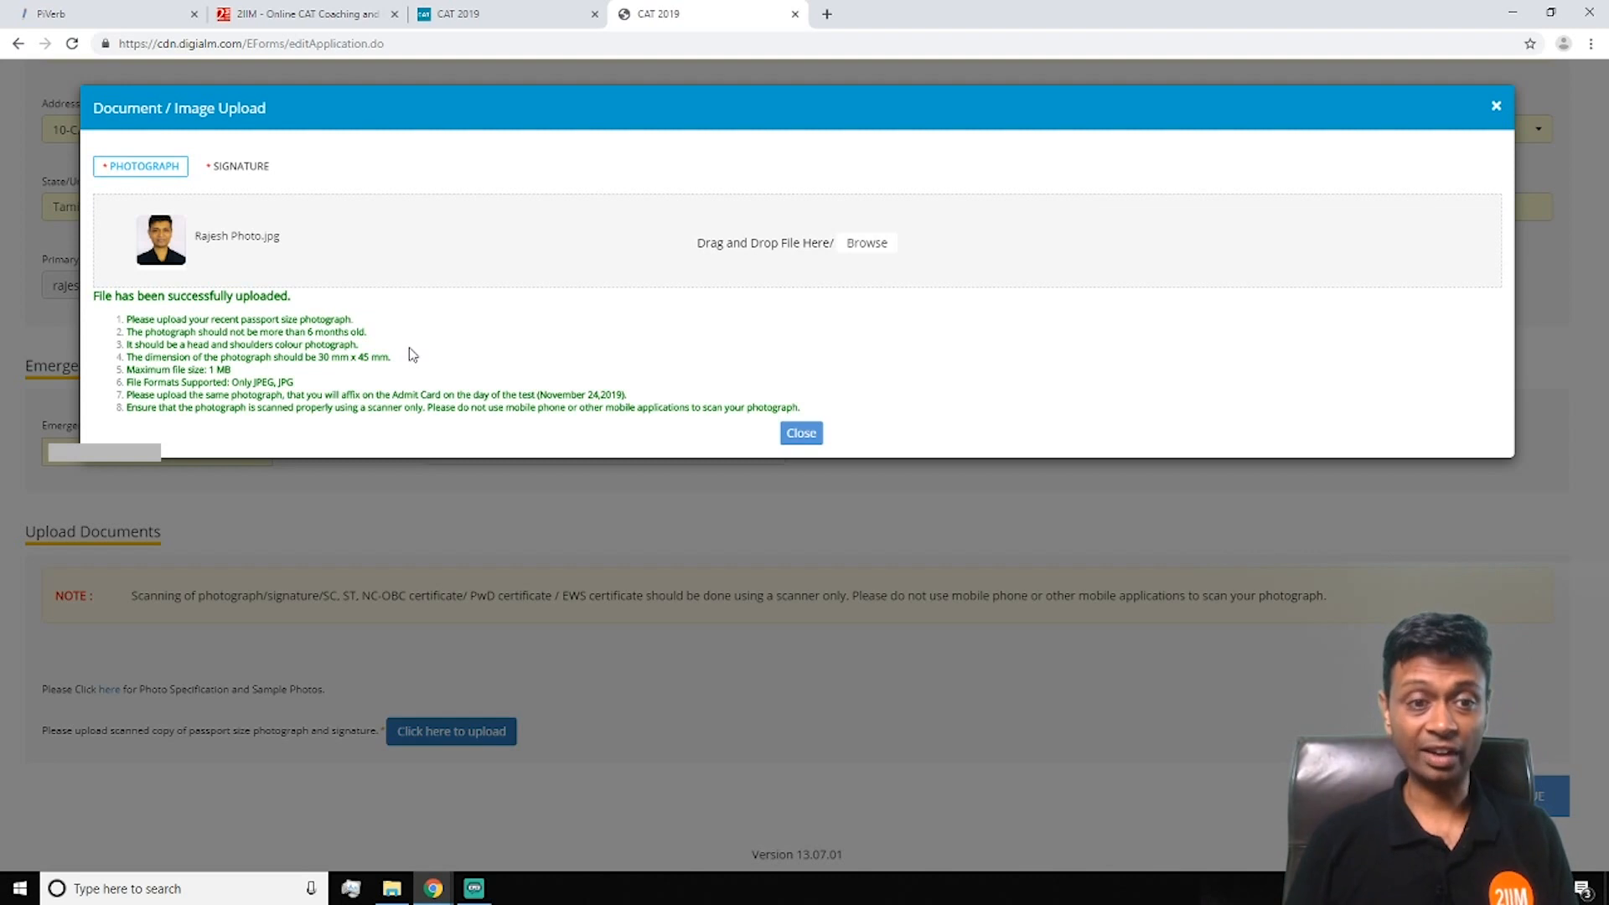
click(800, 434)
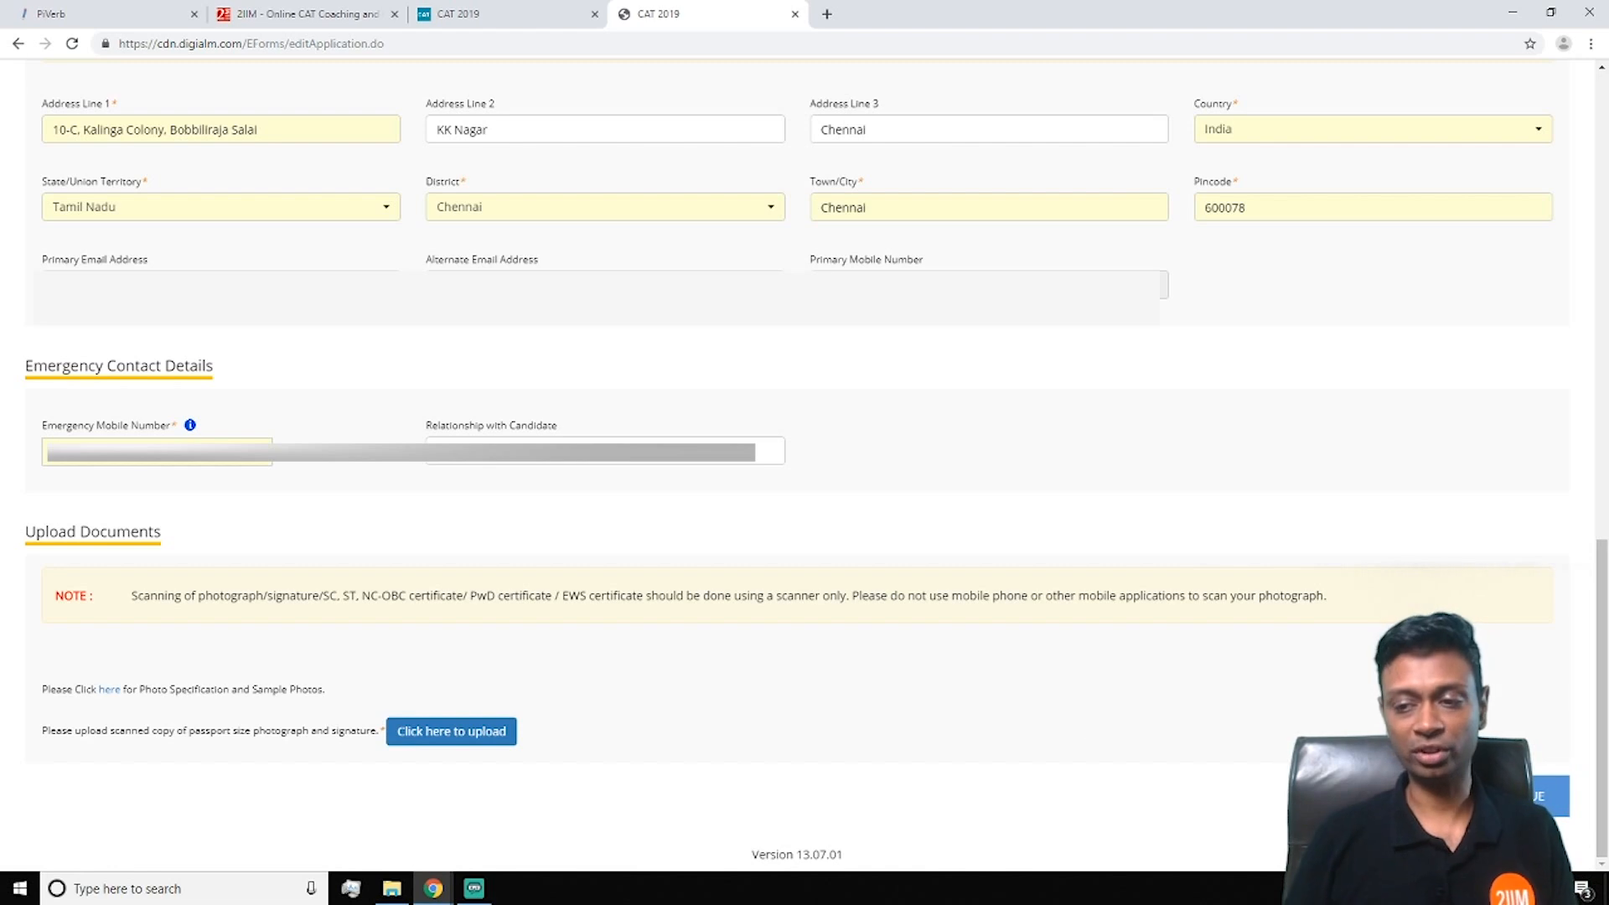
Dismiss the missing-signature warning and upload the signature image under the SIGNATURE tab
click(1510, 796)
key(Return)
click(456, 732)
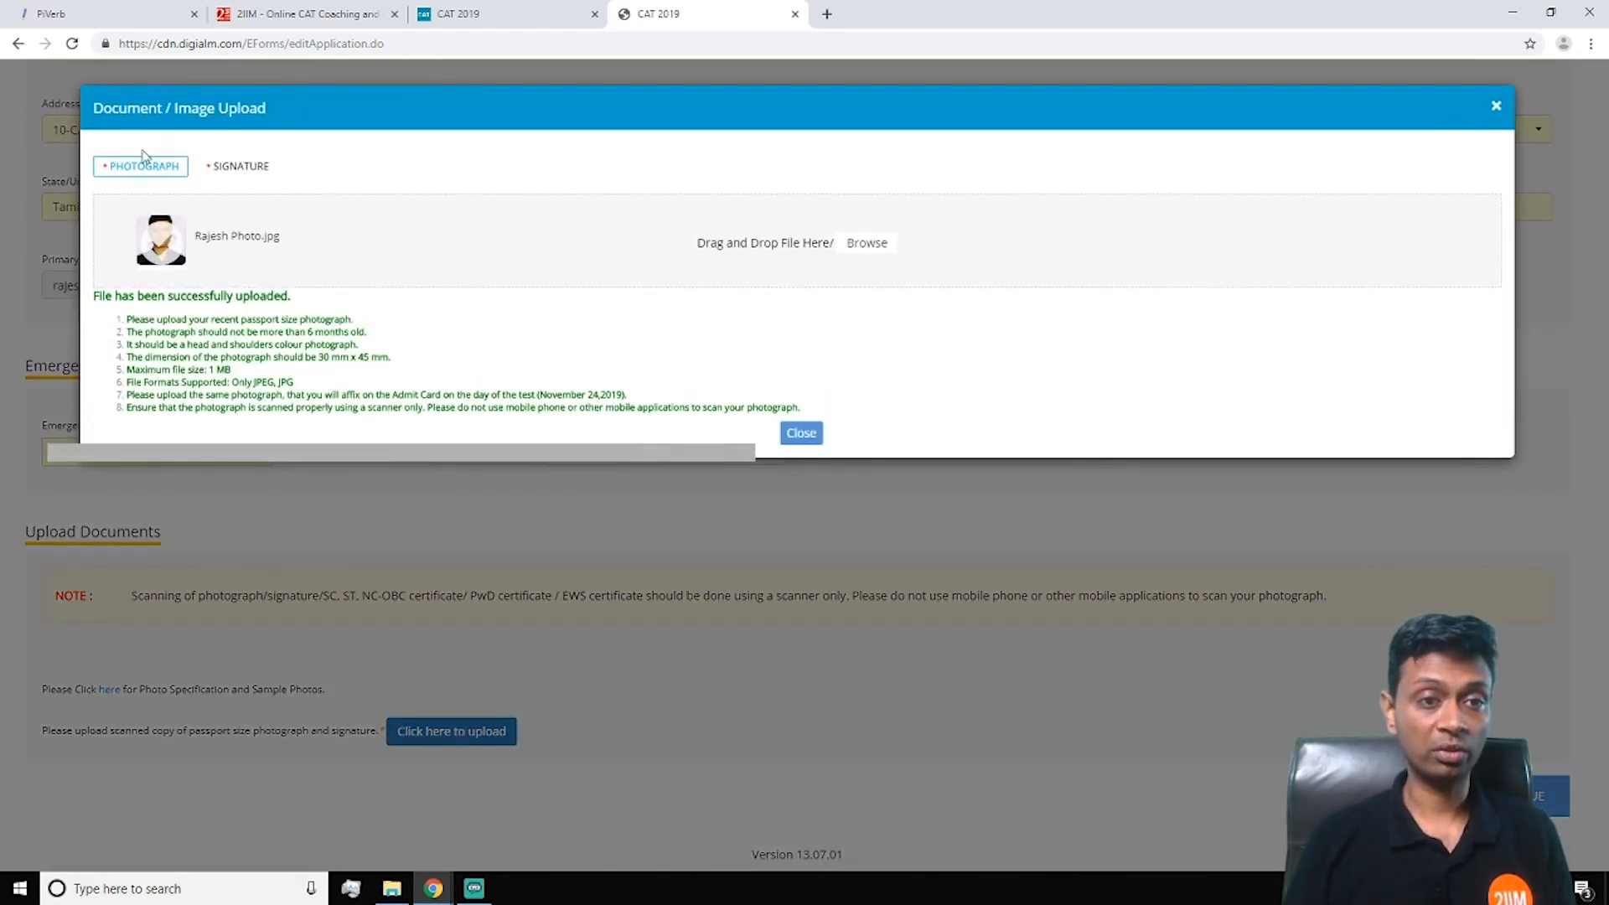
click(239, 166)
click(854, 248)
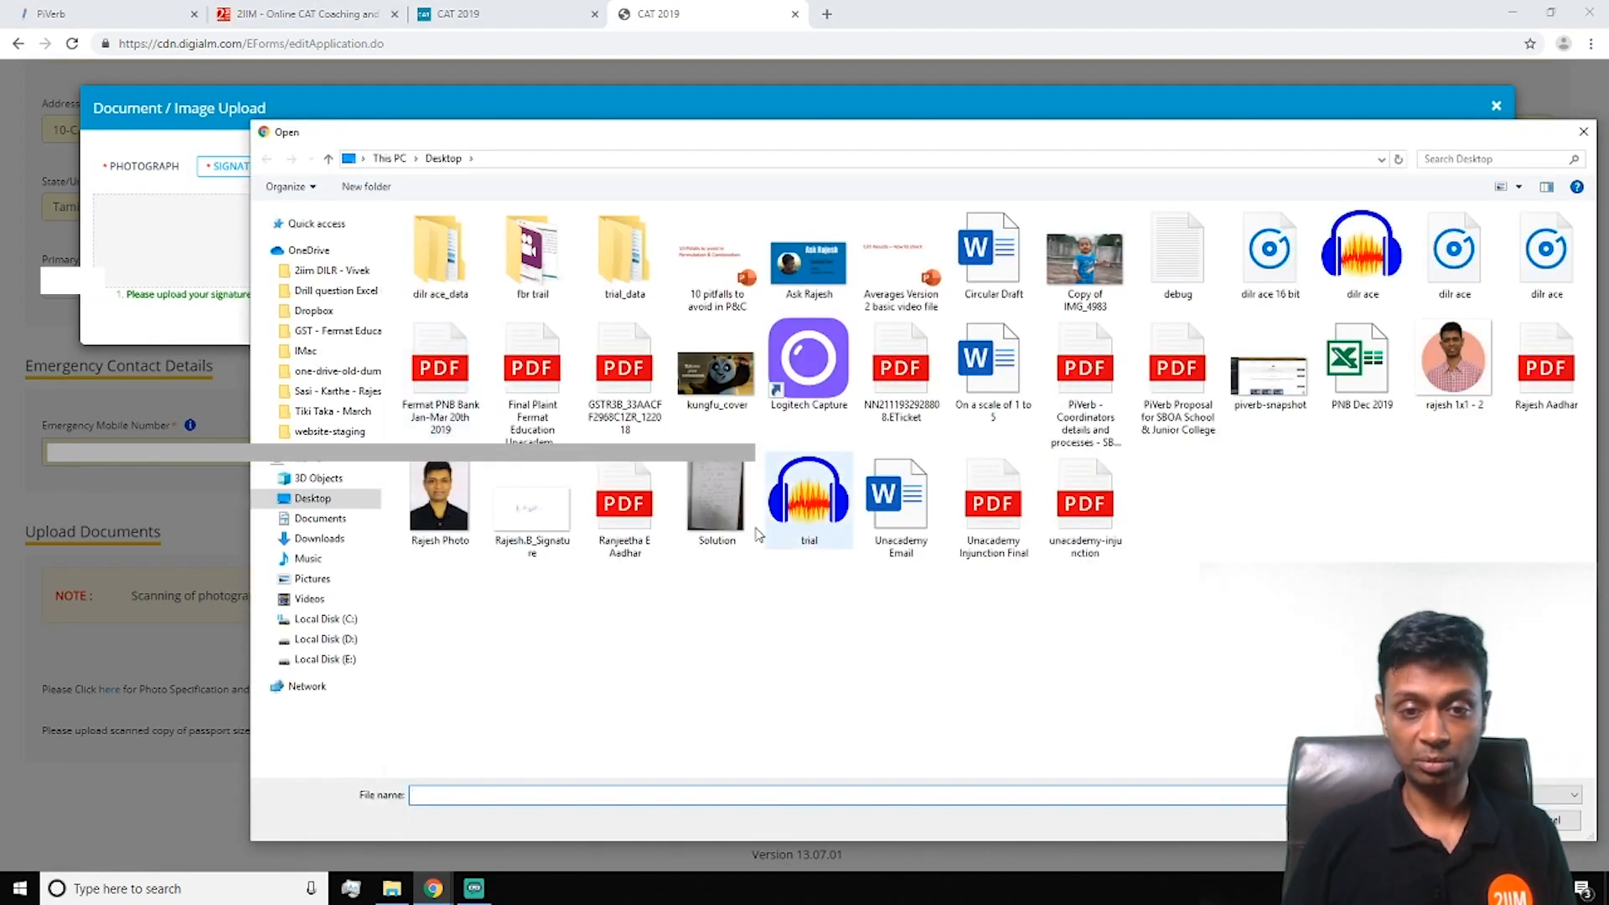
click(532, 511)
click(1470, 821)
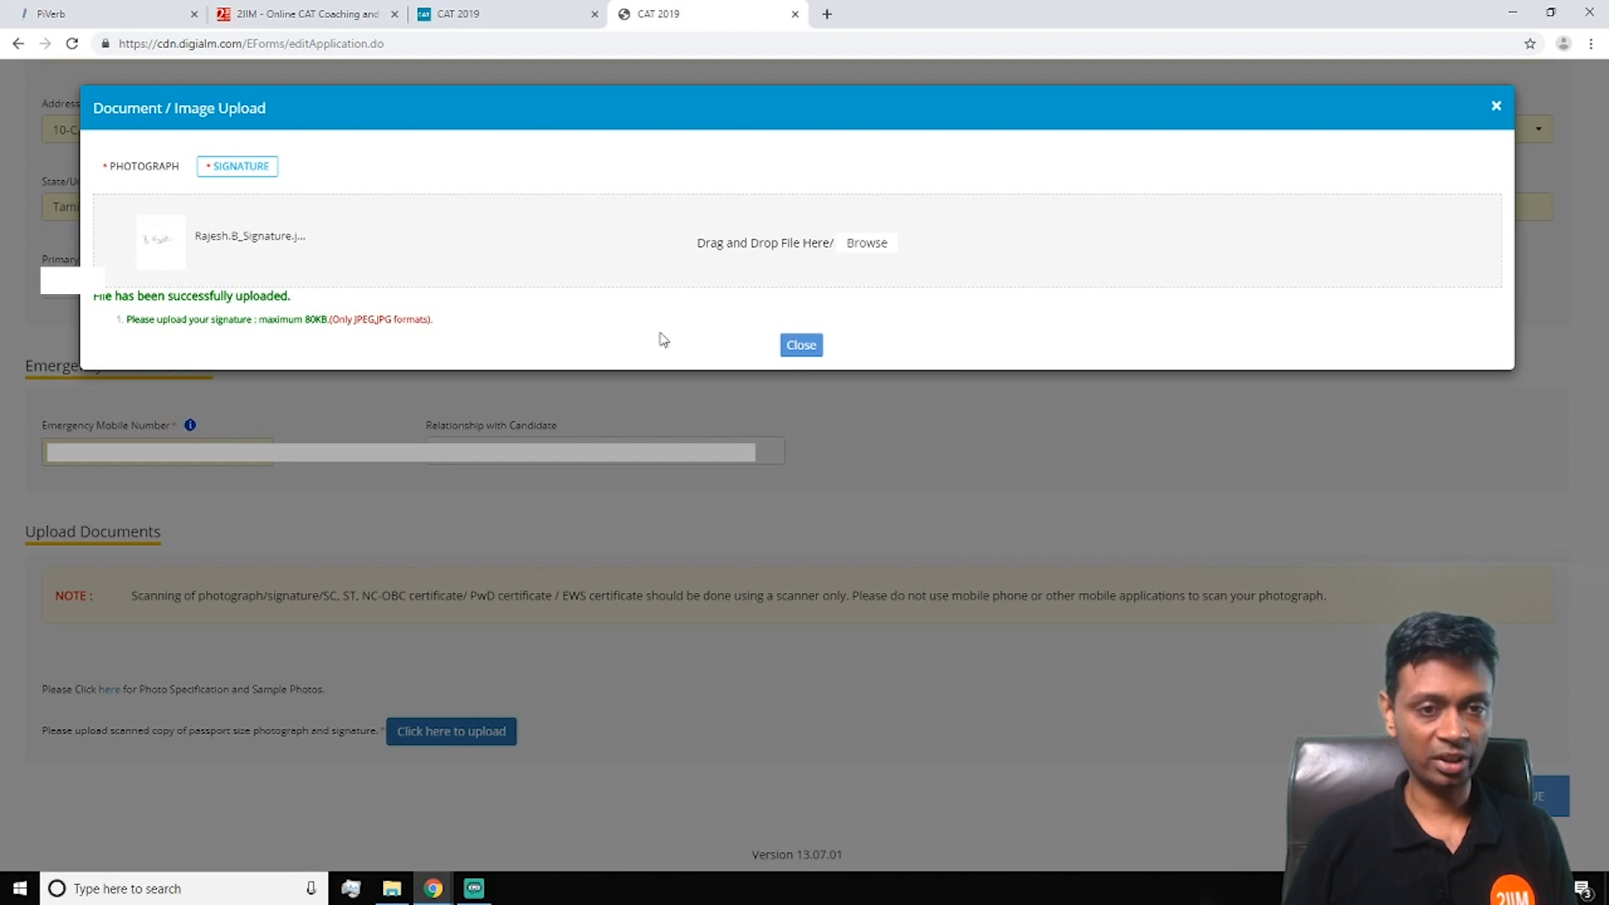
click(801, 346)
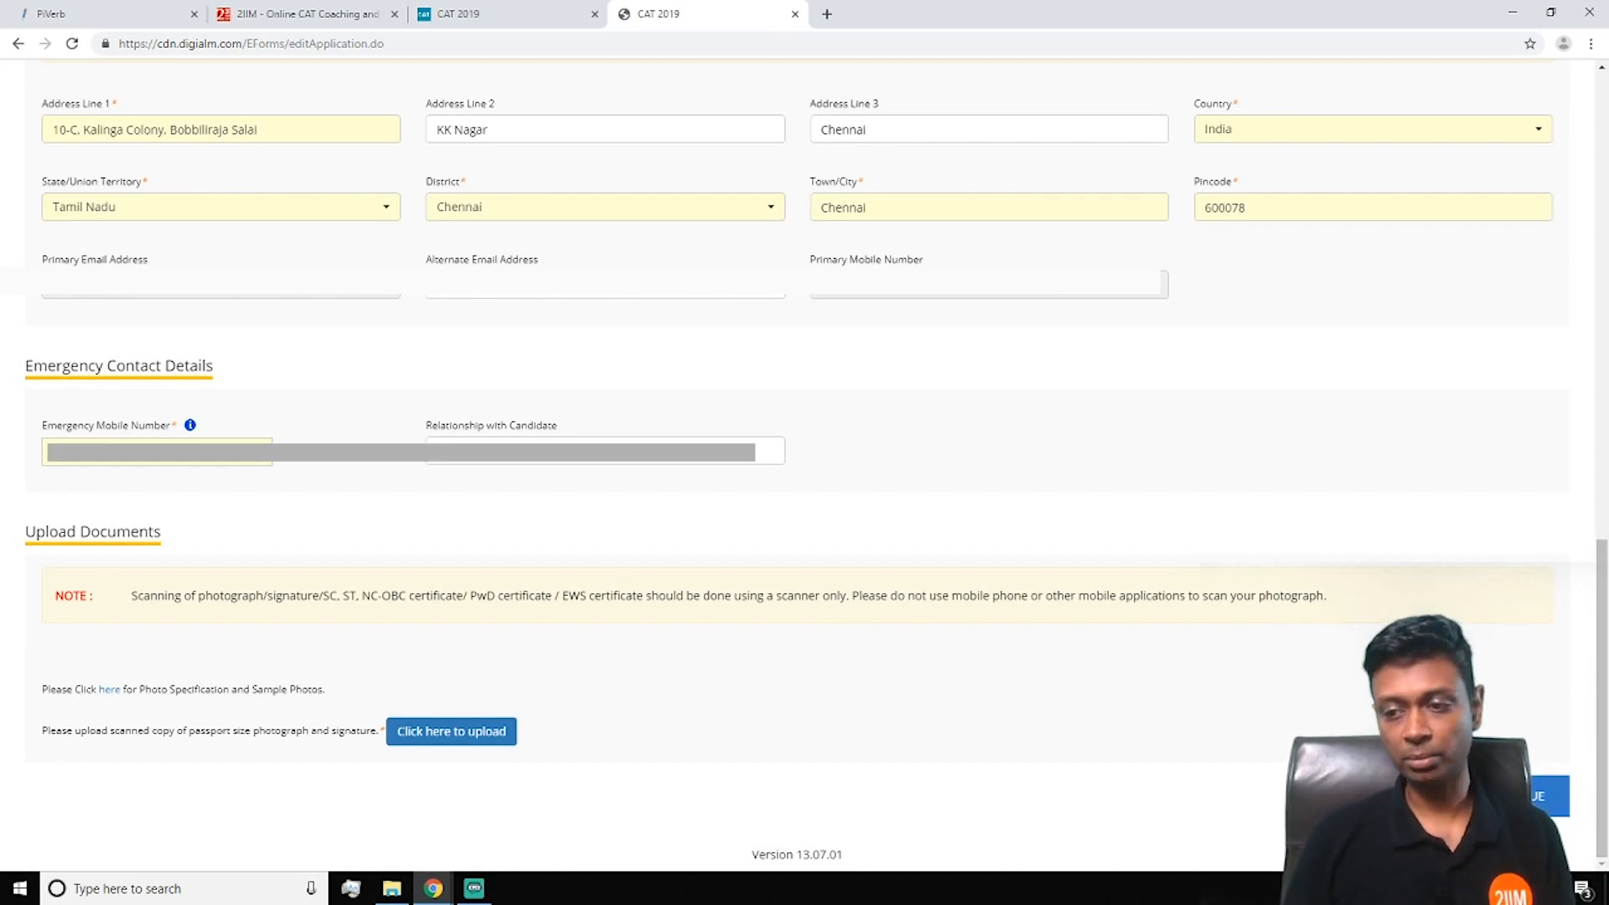
Save & Continue the personal details and acknowledge the 'Data Saved Successfully' alert
click(1513, 796)
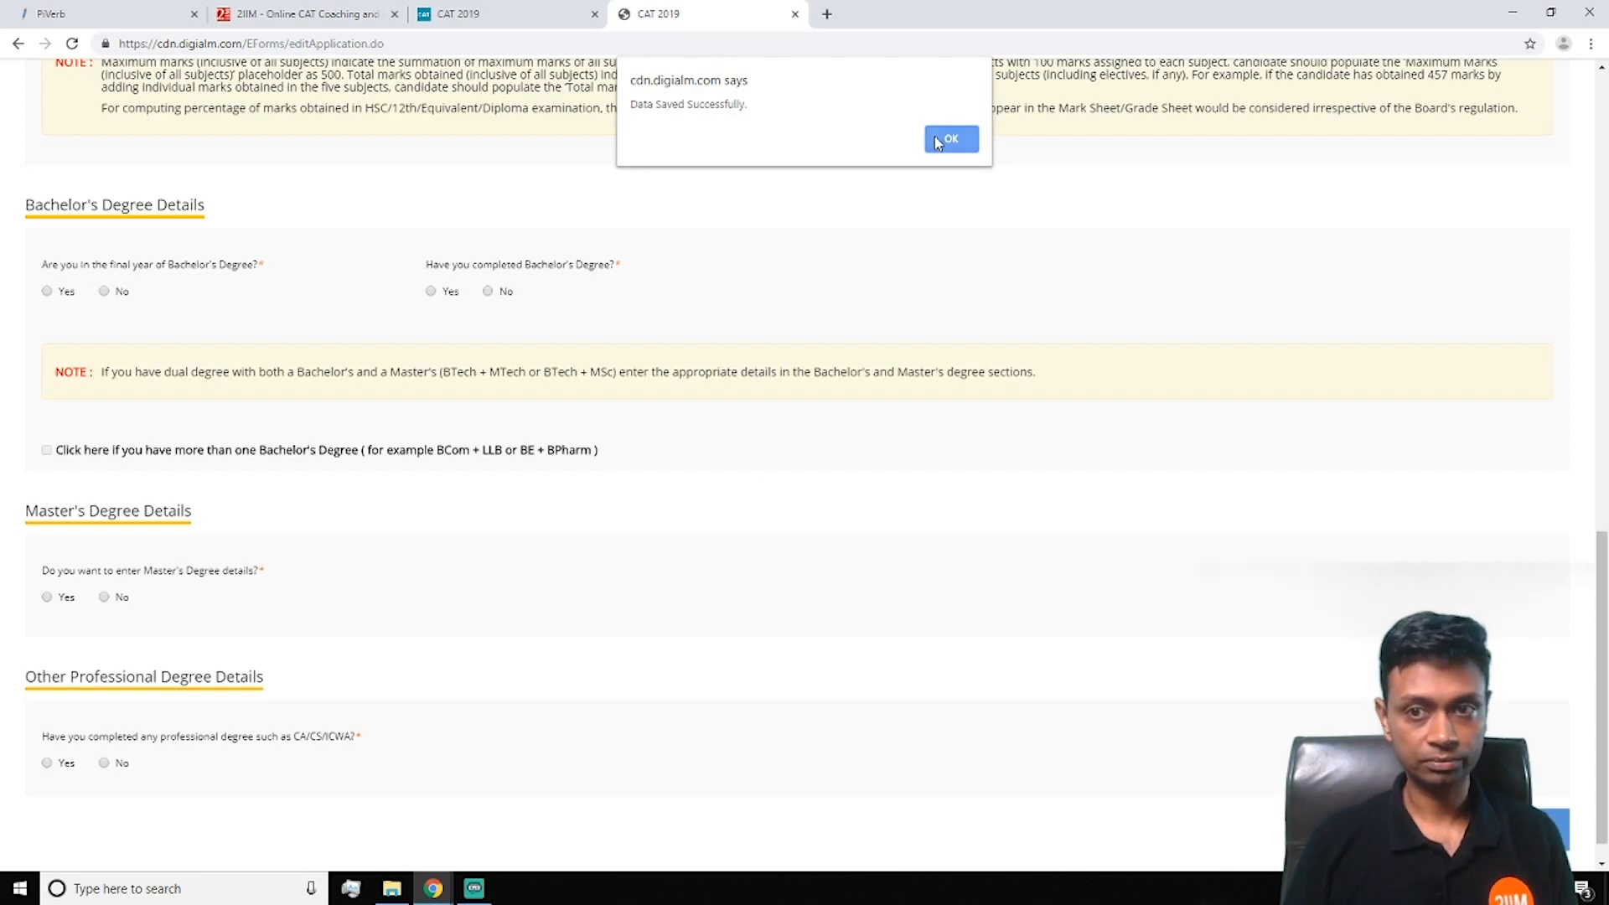
click(937, 140)
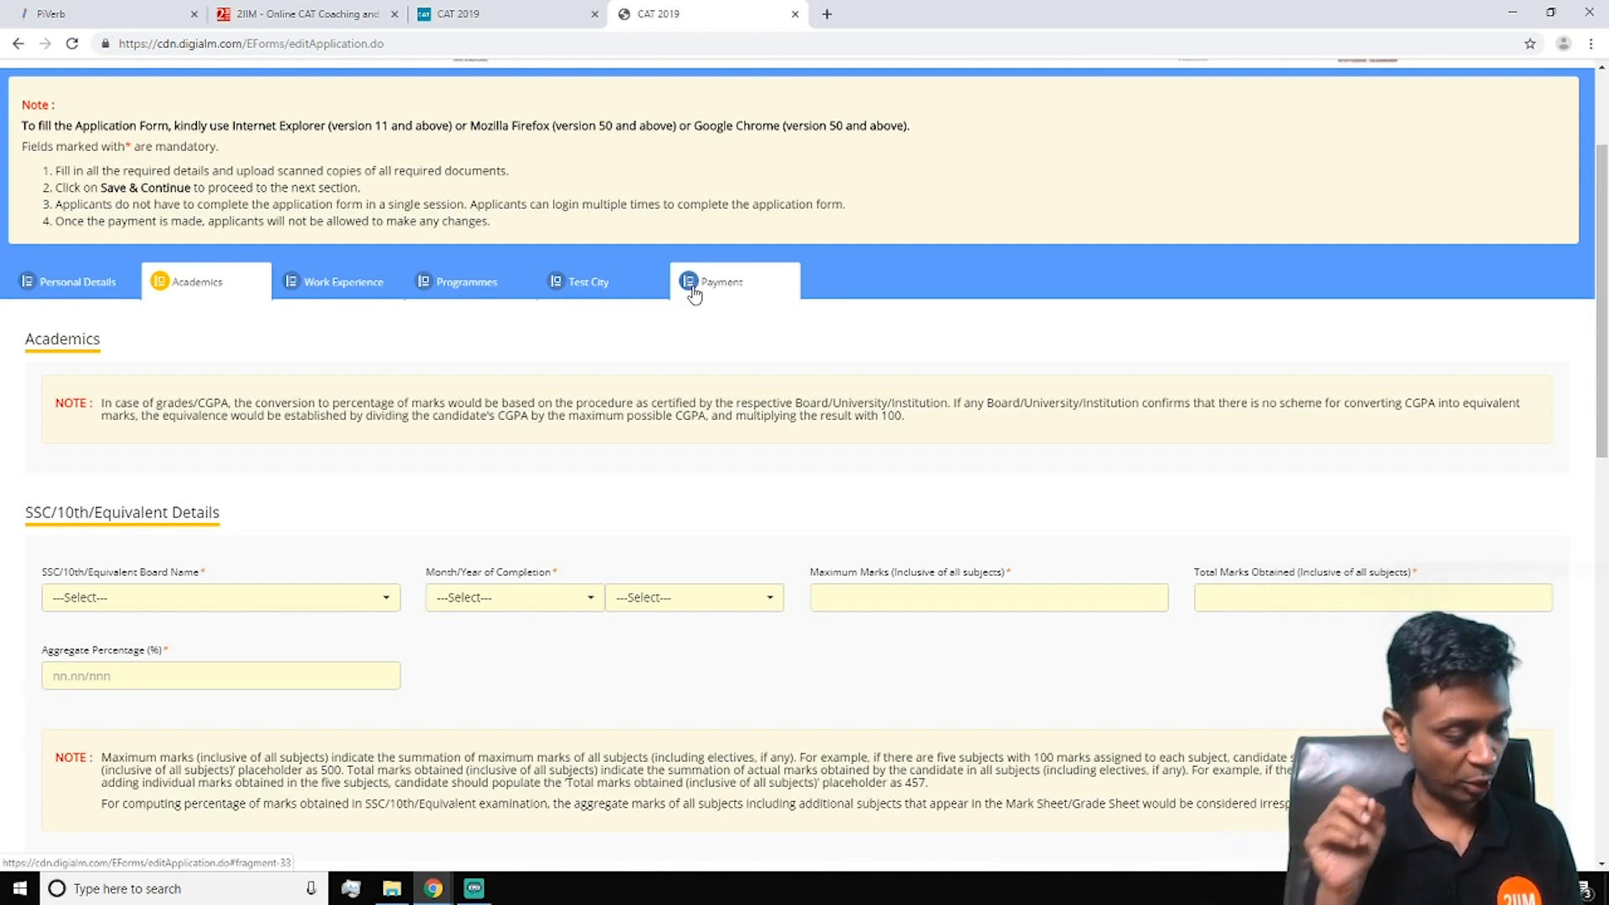
Set the 10th board to Central Board of Secondary Education, completed March 1995
scroll(340, 452, down, 2)
click(334, 435)
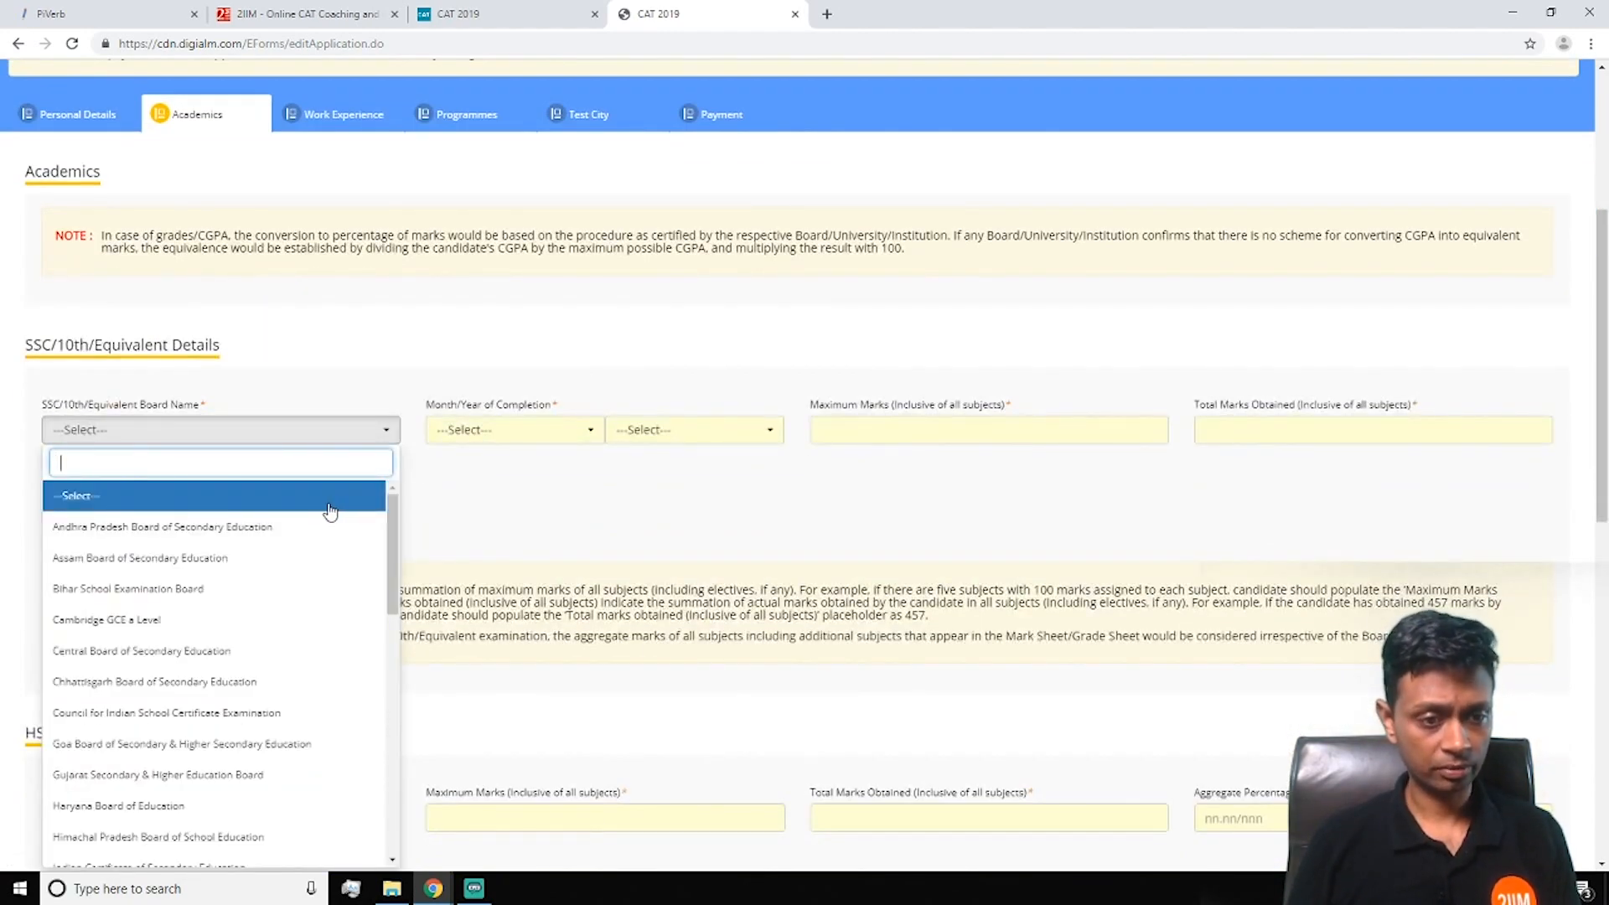
click(280, 650)
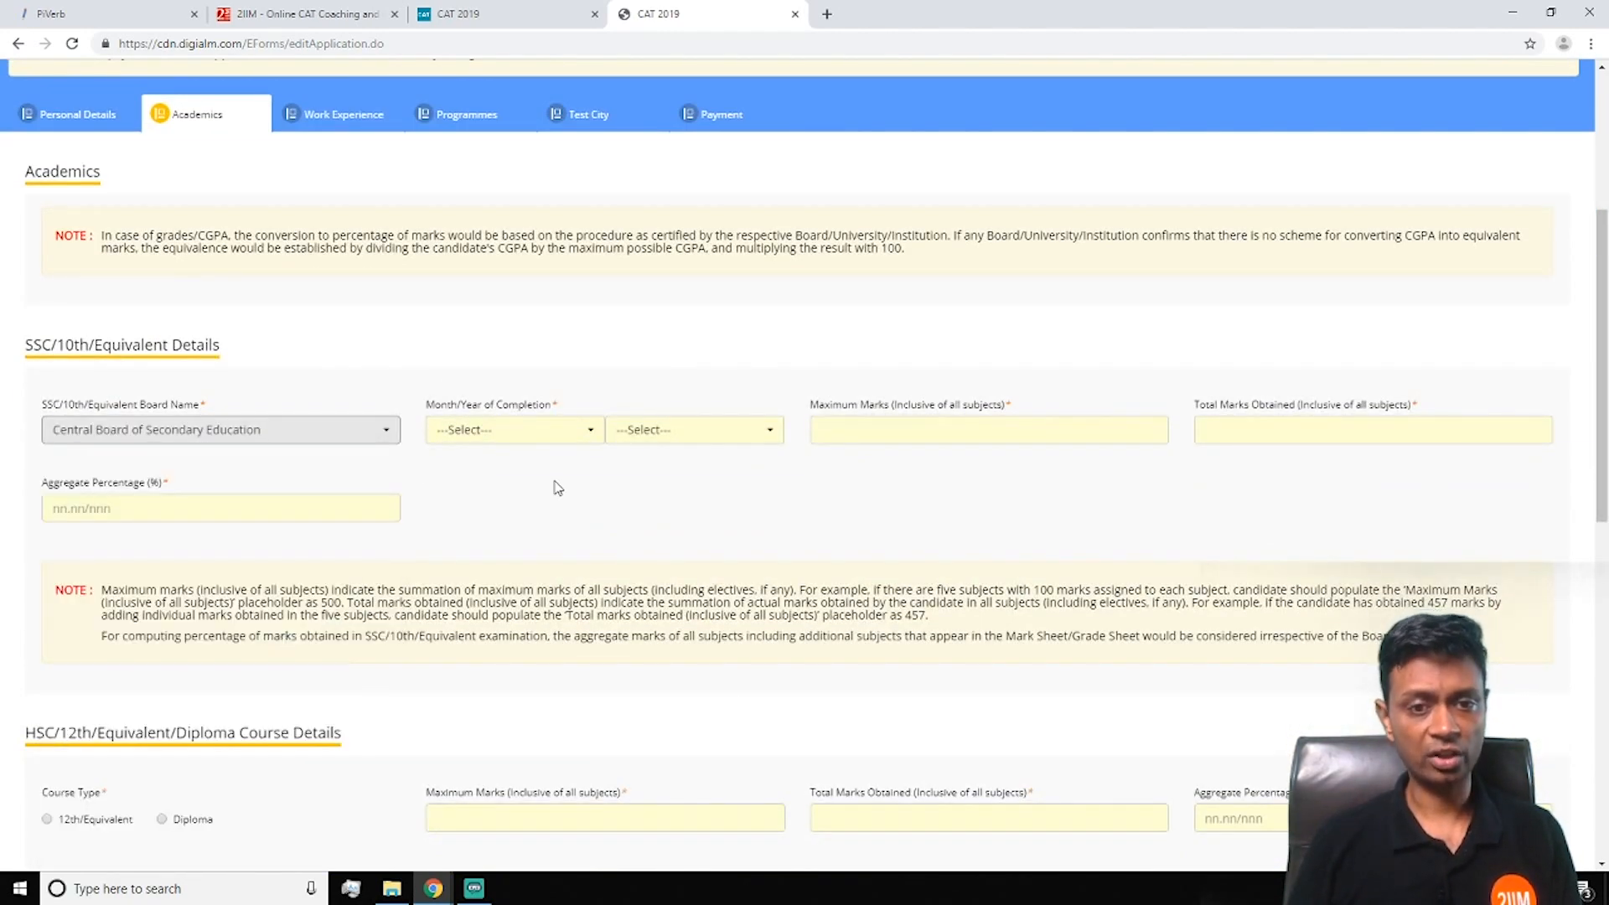
scroll(583, 379, down, 1)
click(575, 347)
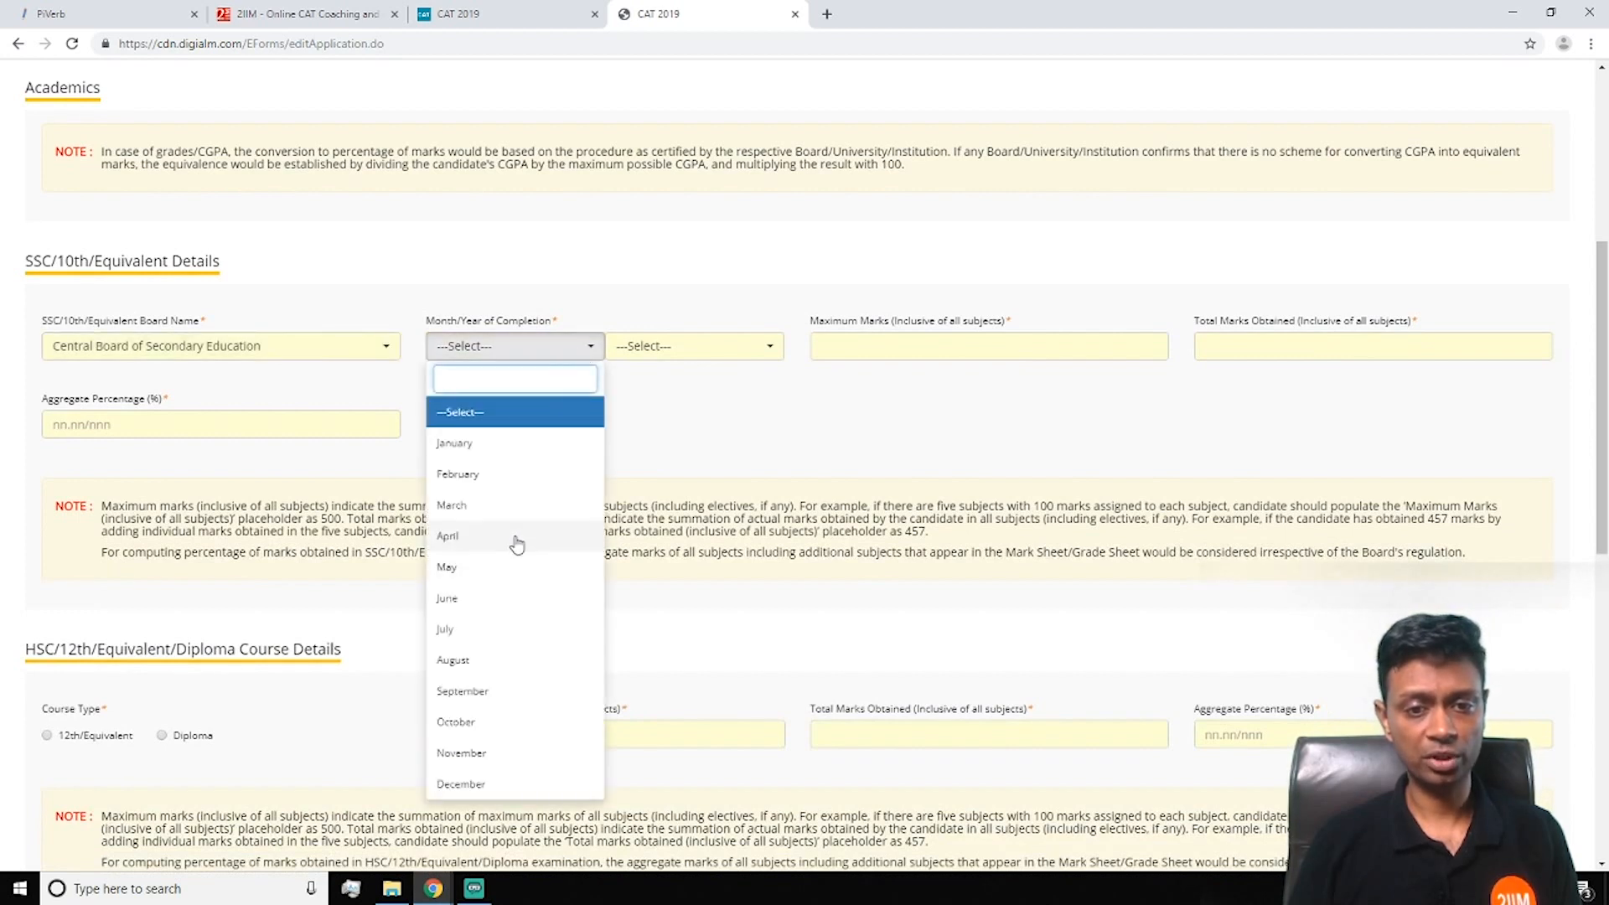
click(515, 505)
click(718, 350)
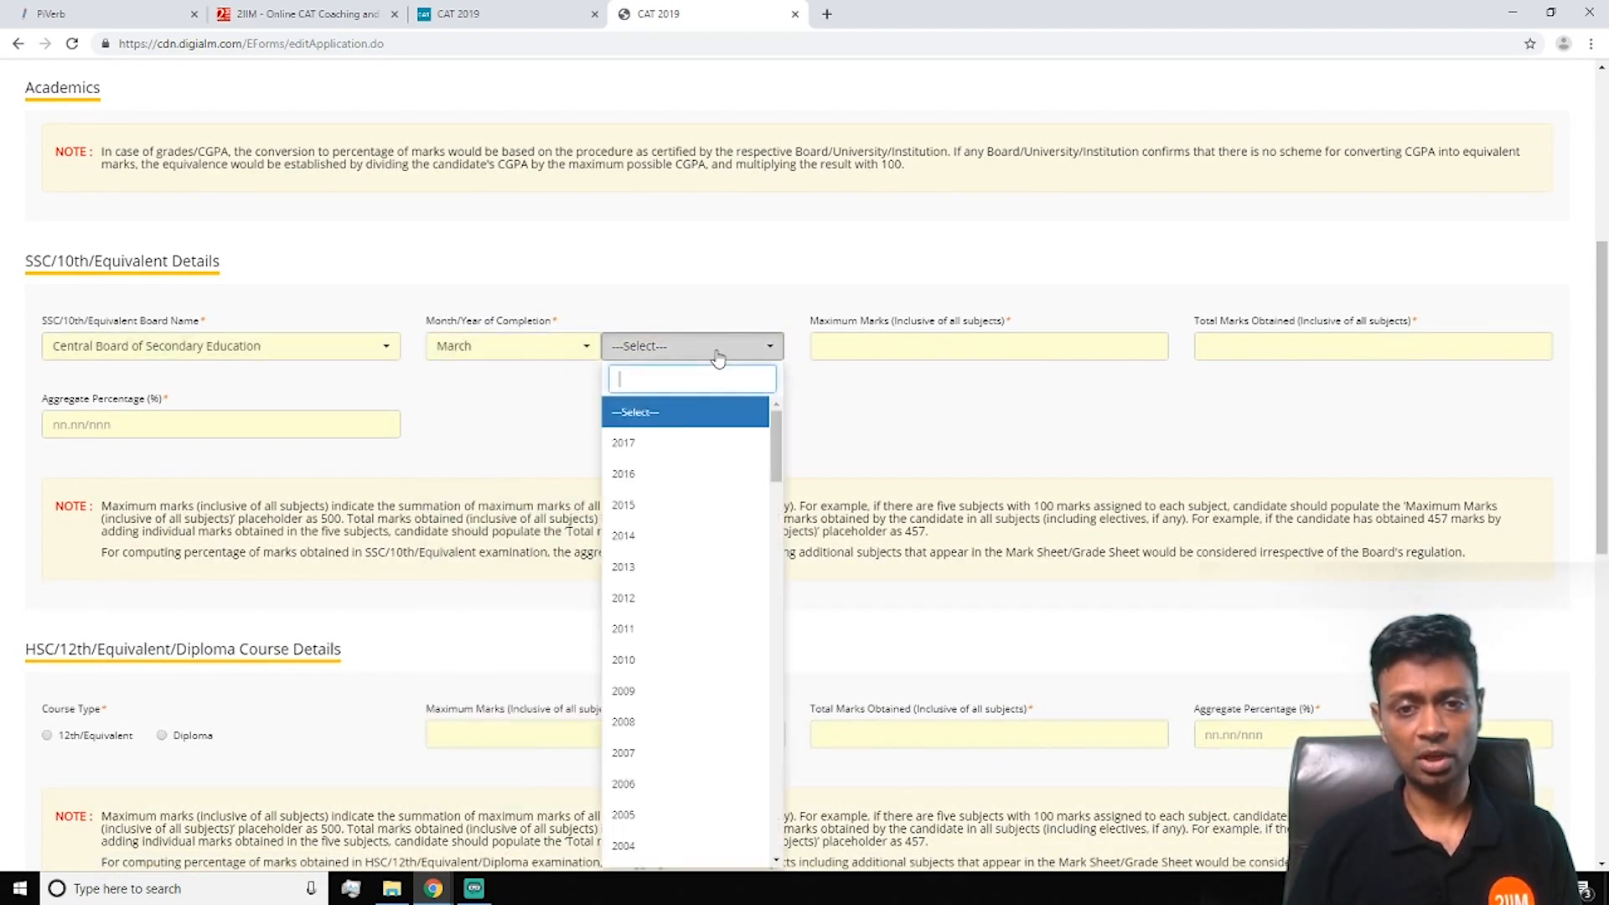
scroll(685, 526, down, 6)
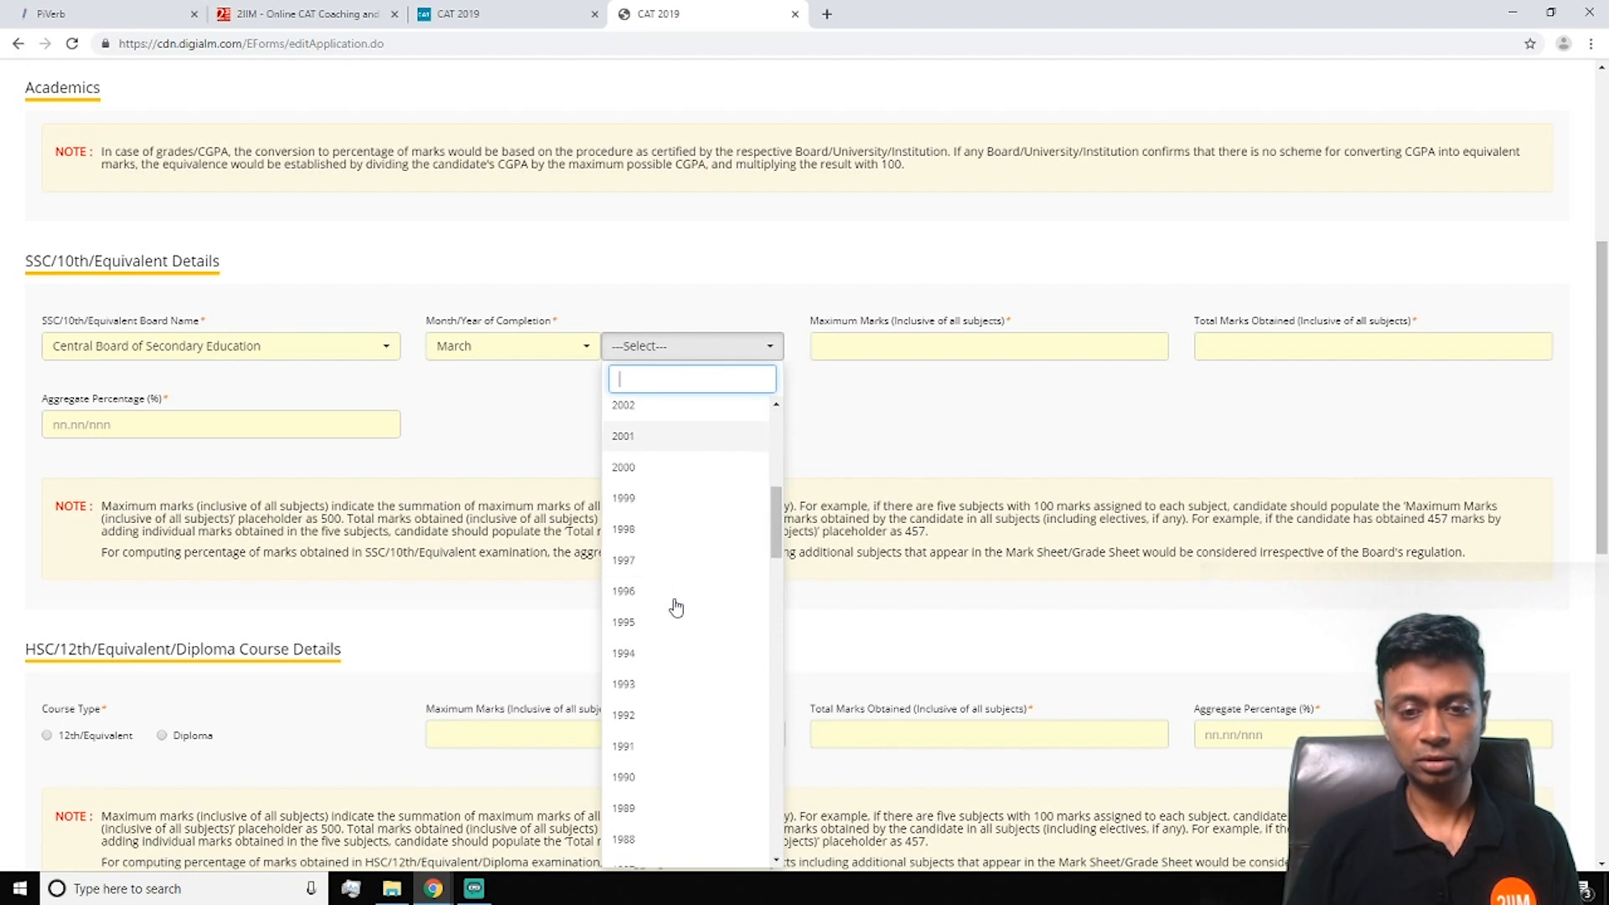
click(660, 620)
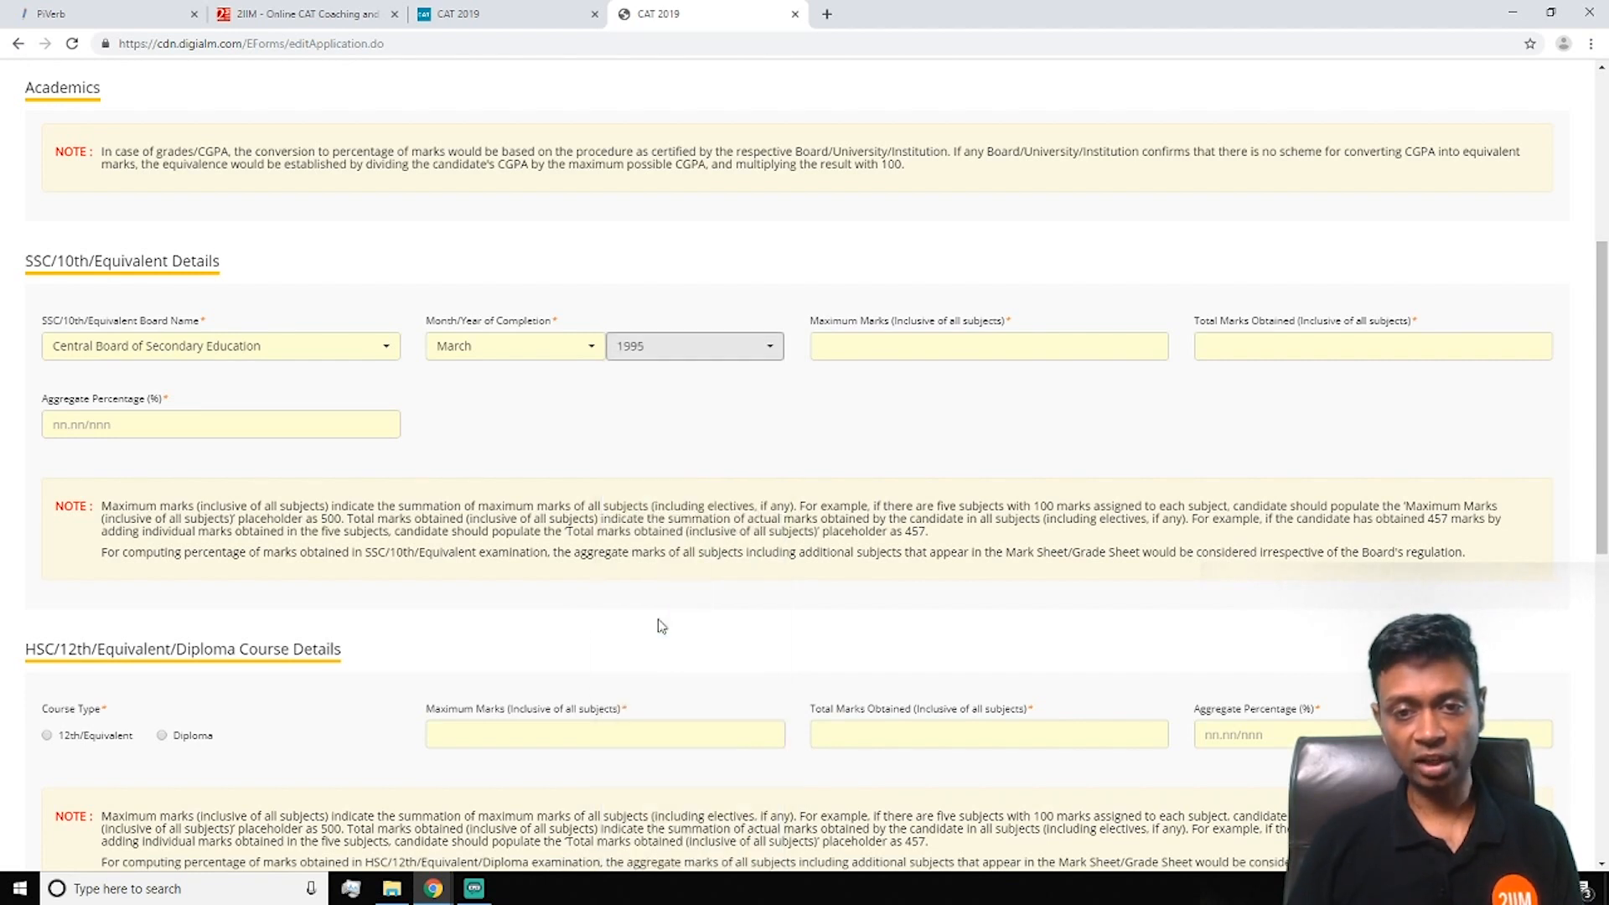
Enter 10th marks: 500 maximum, 437 obtained, 87.40 aggregate percentage
click(902, 345)
text(500)
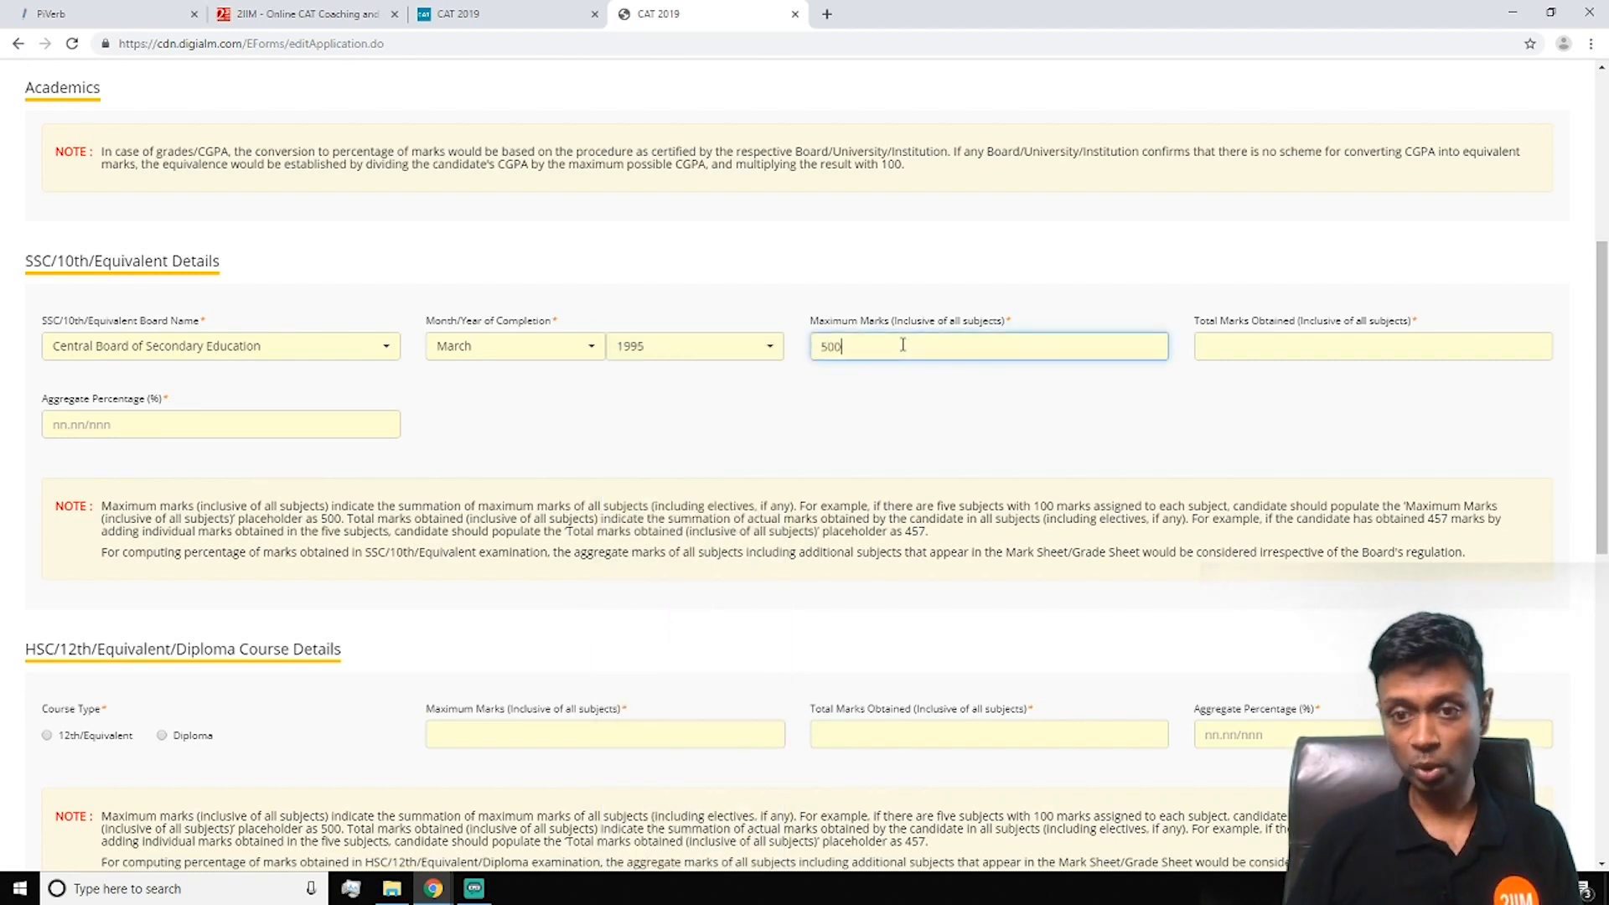
click(1236, 342)
text(437)
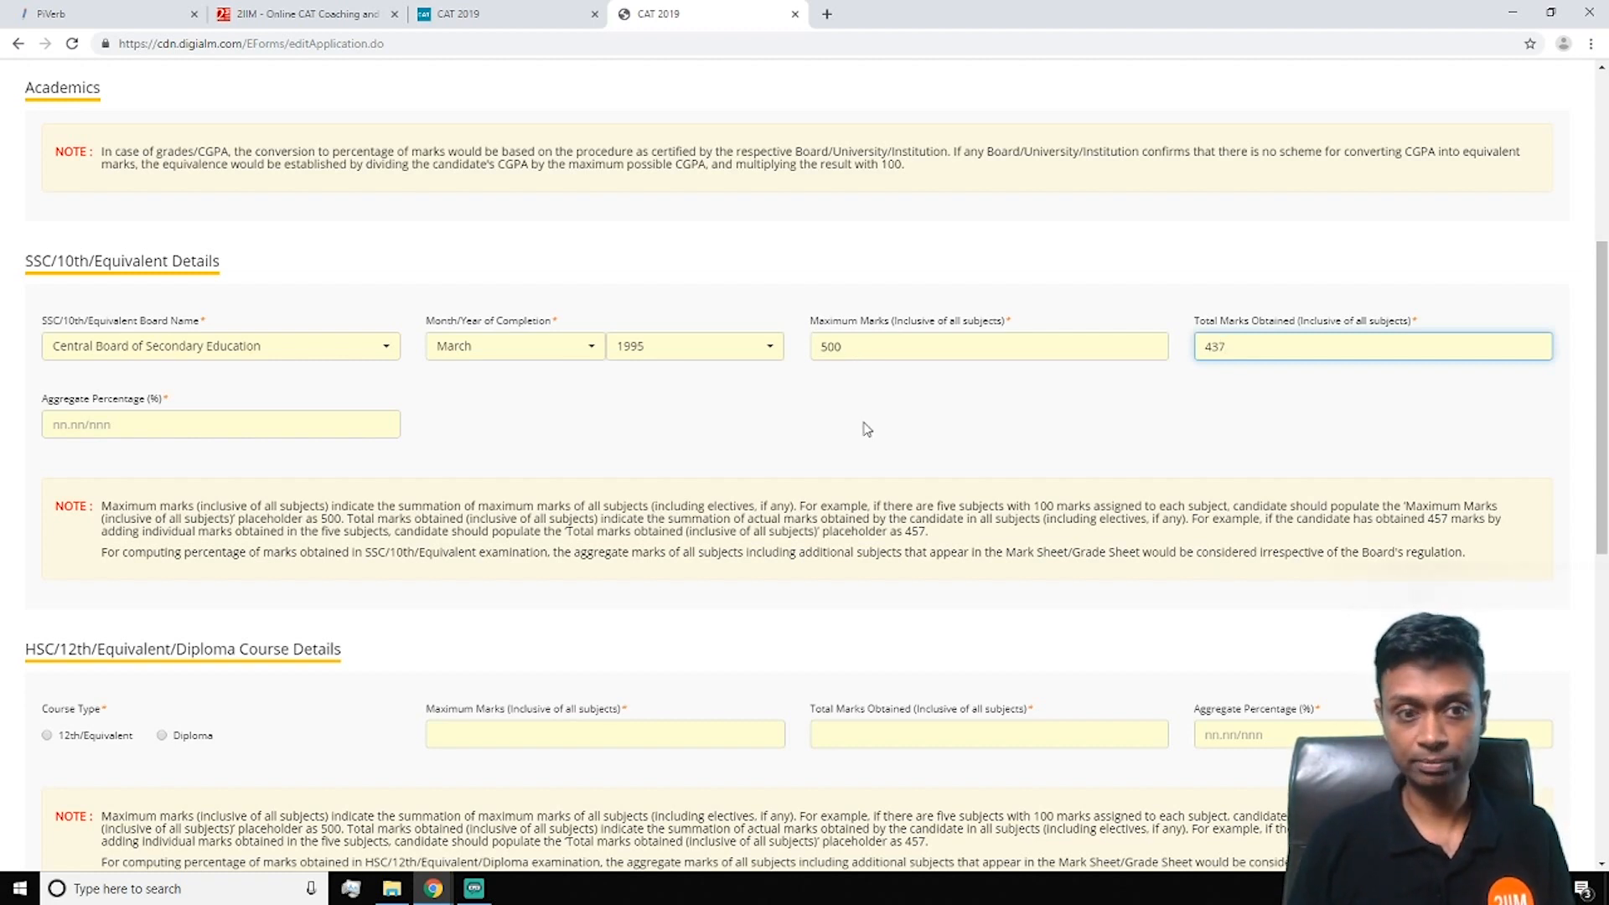
click(83, 429)
text(87.40)
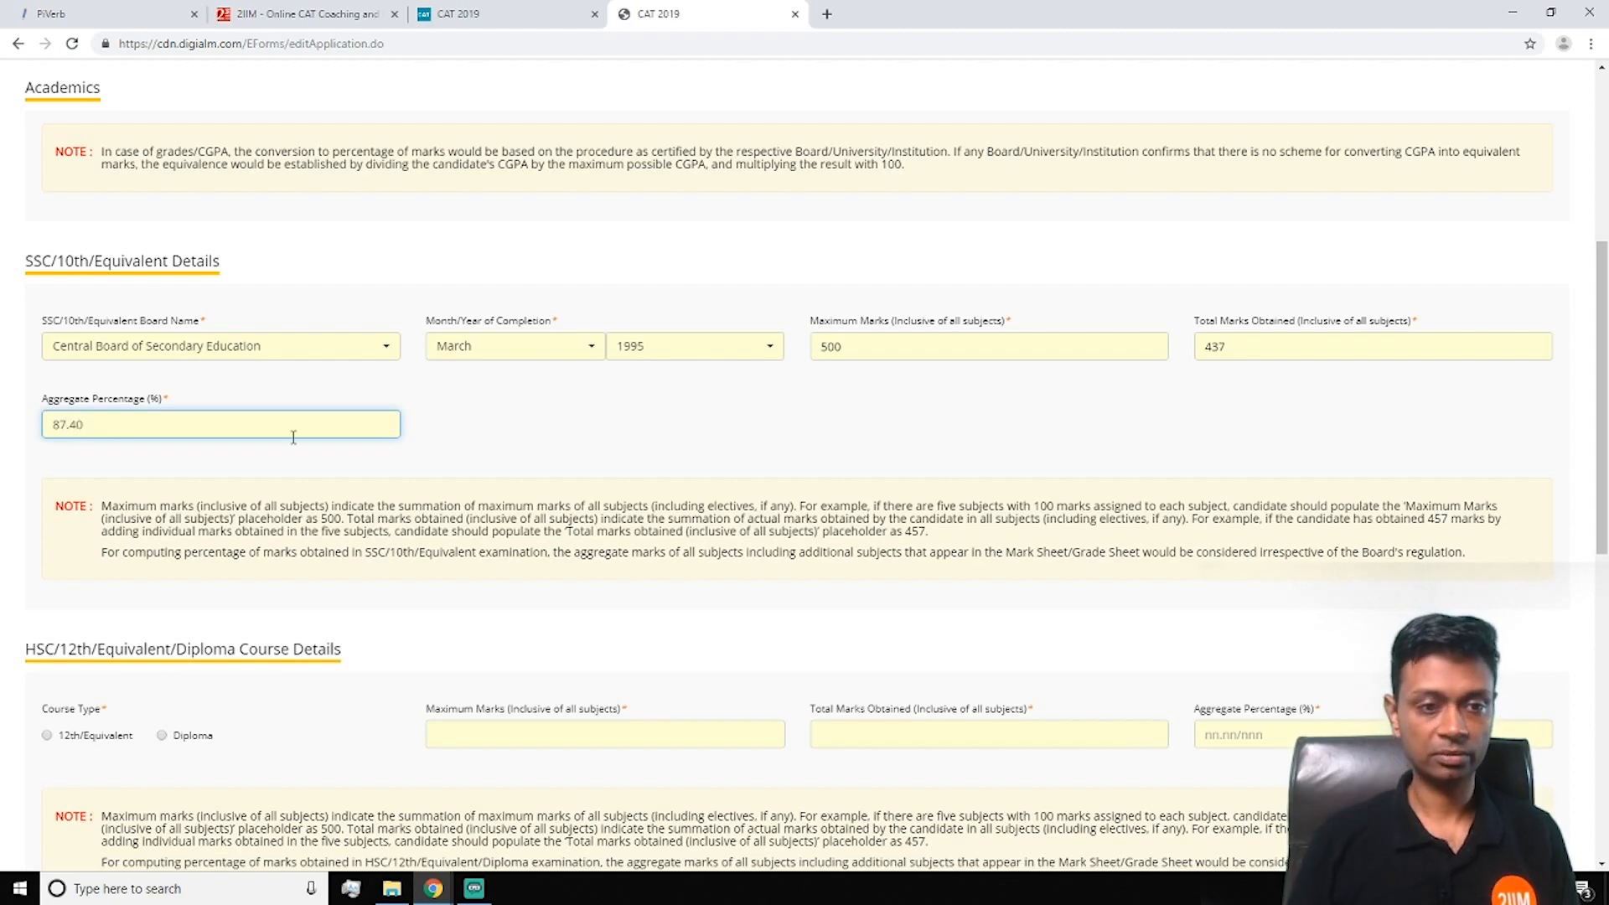
scroll(402, 462, down, 4)
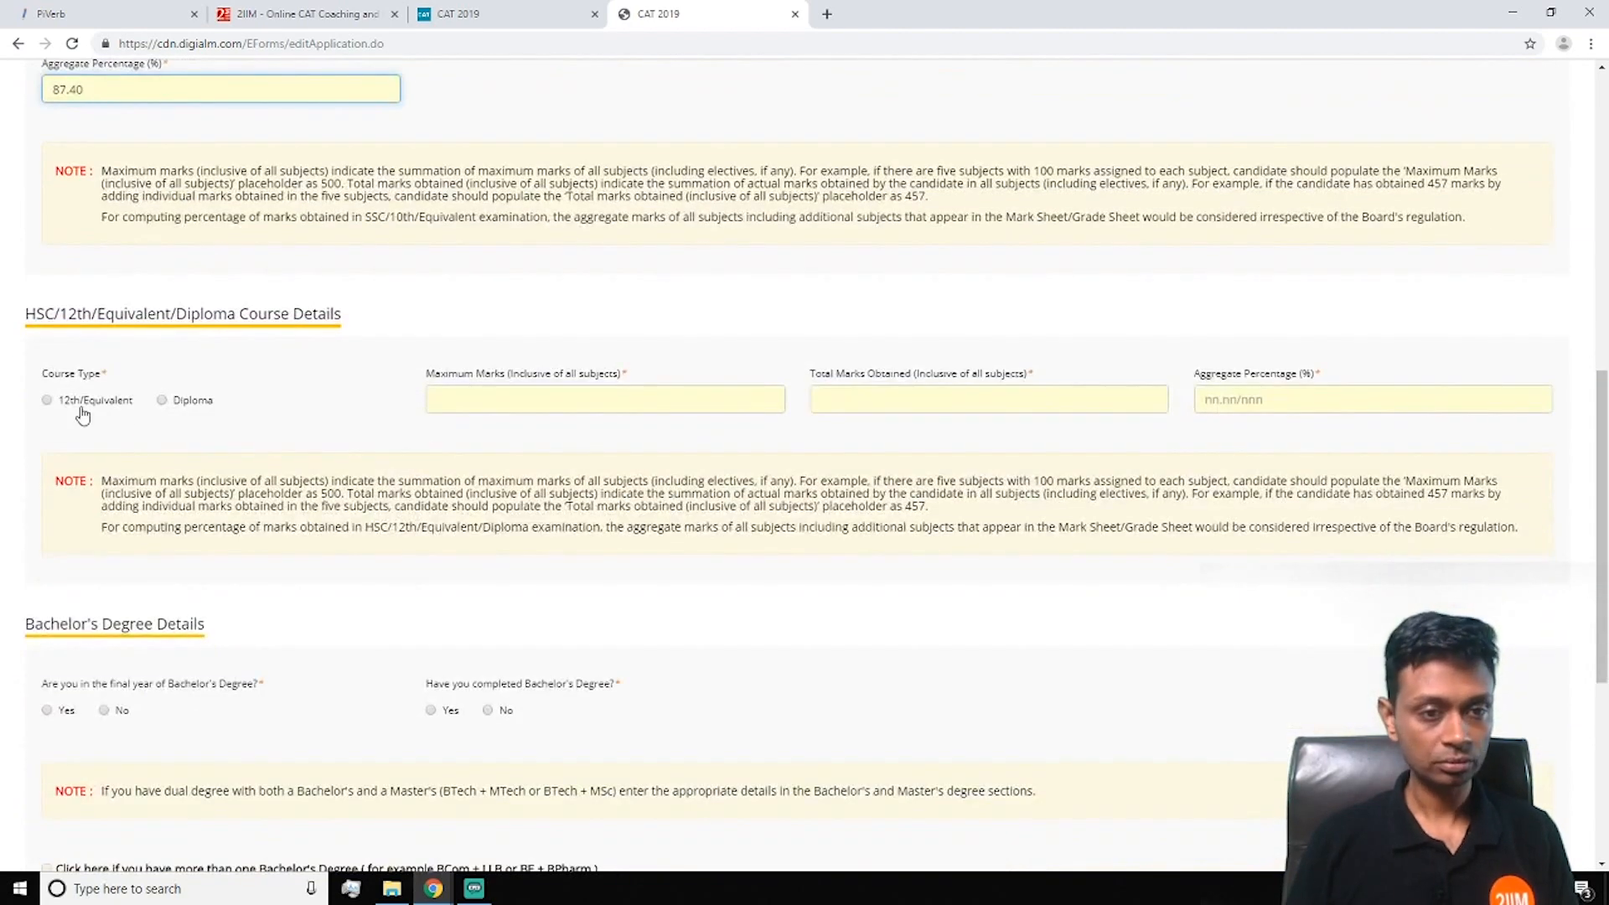
Select 12th/Equivalent with Central Board of Secondary Education, completed March 1997
click(51, 402)
click(490, 408)
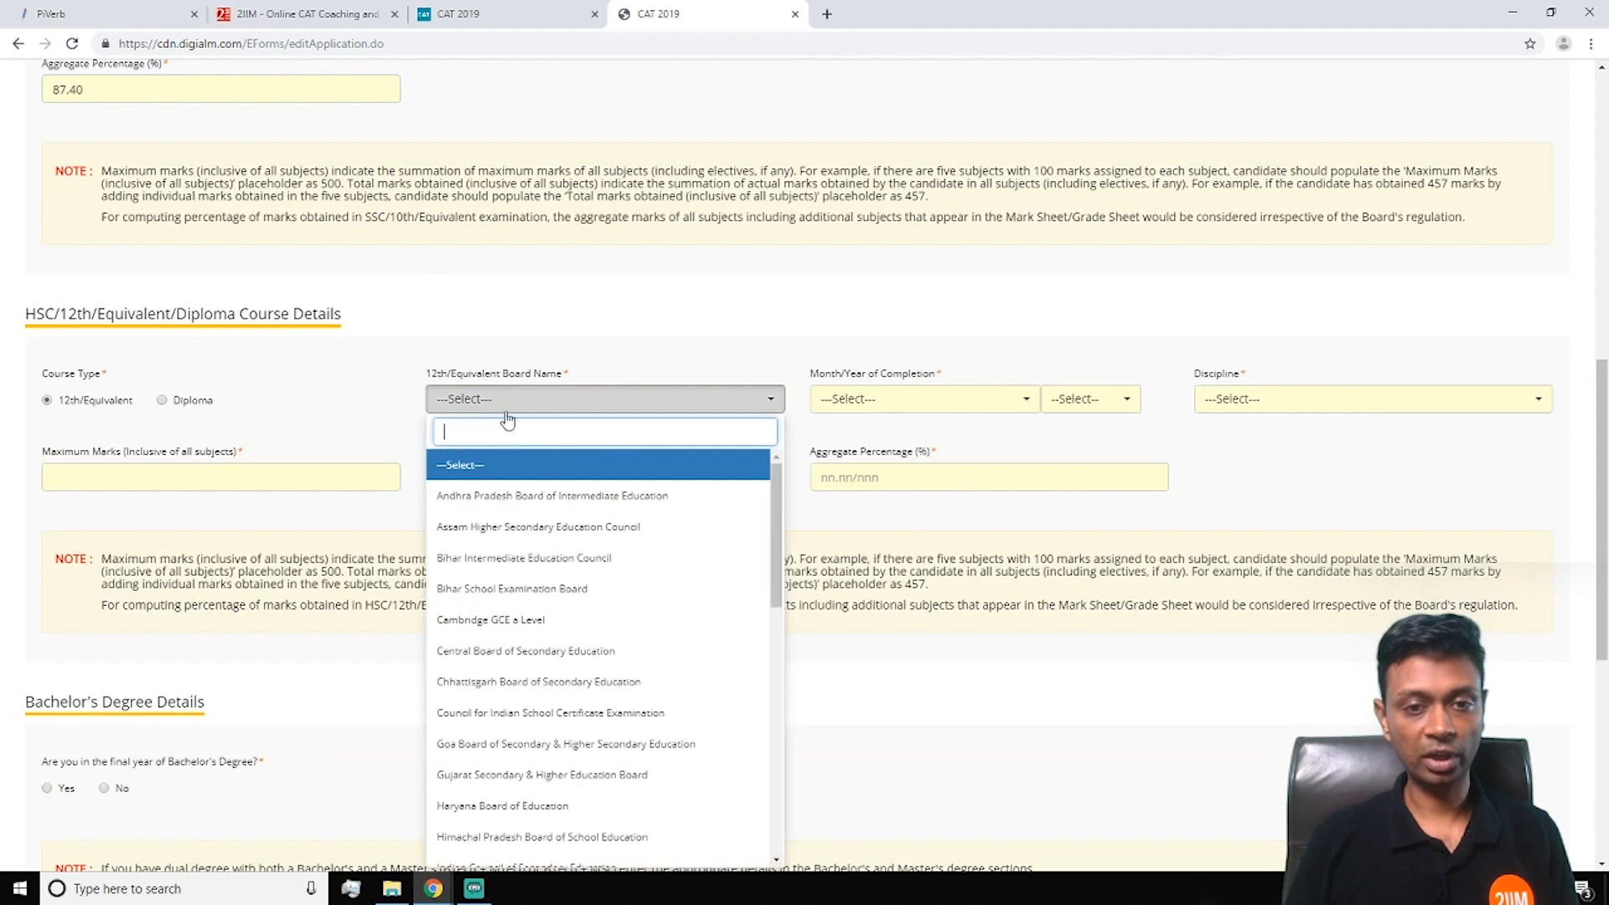
click(550, 653)
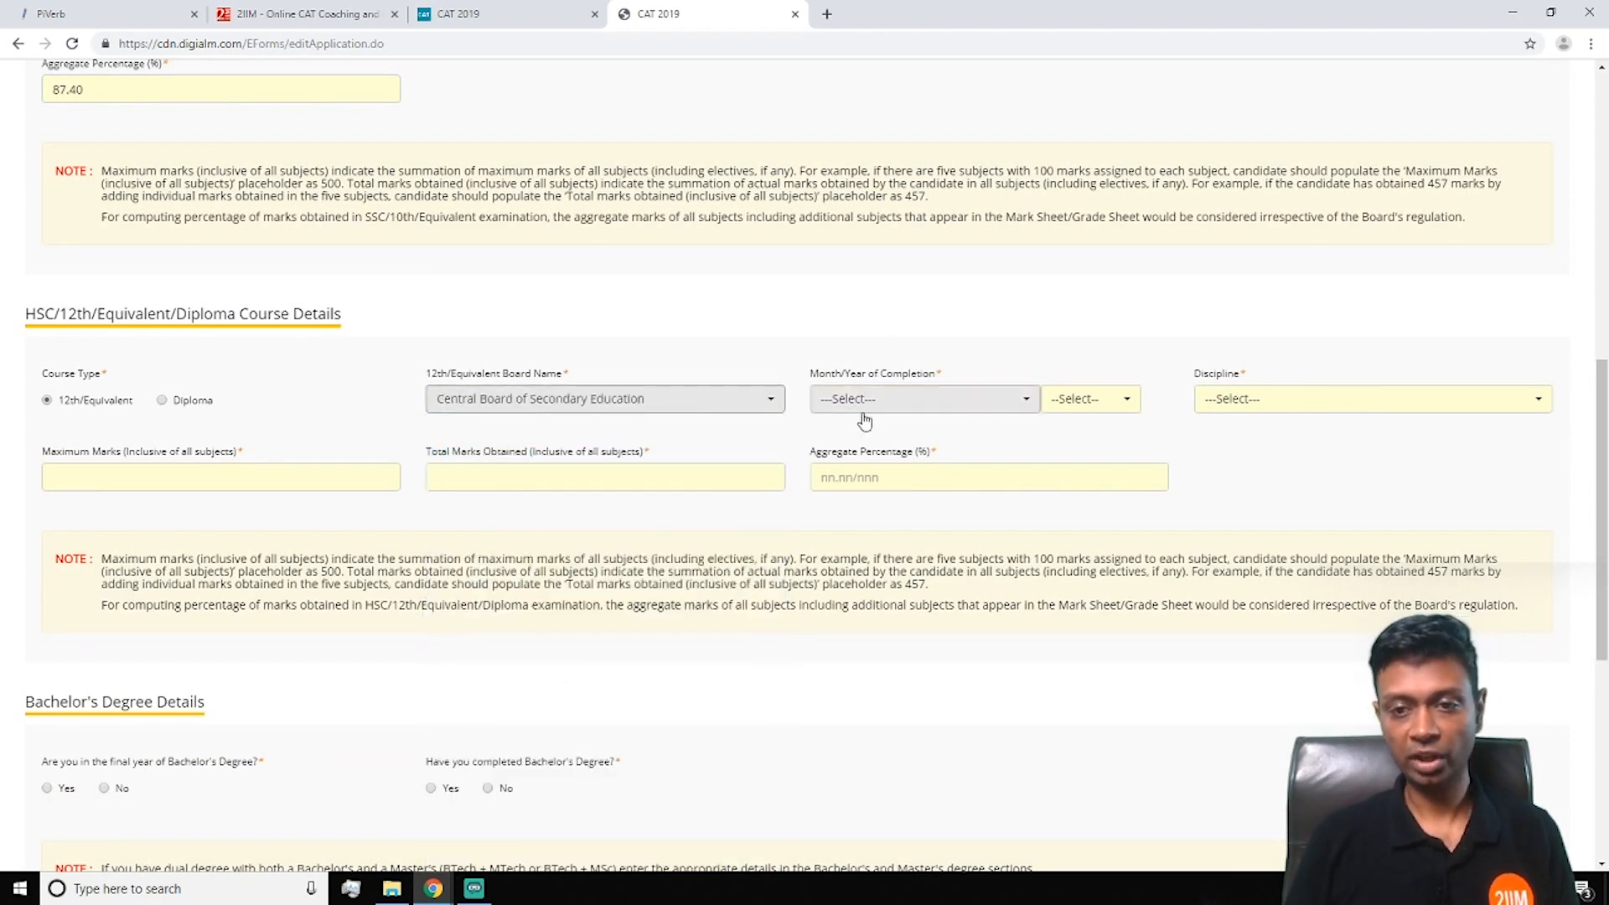
click(864, 402)
click(898, 590)
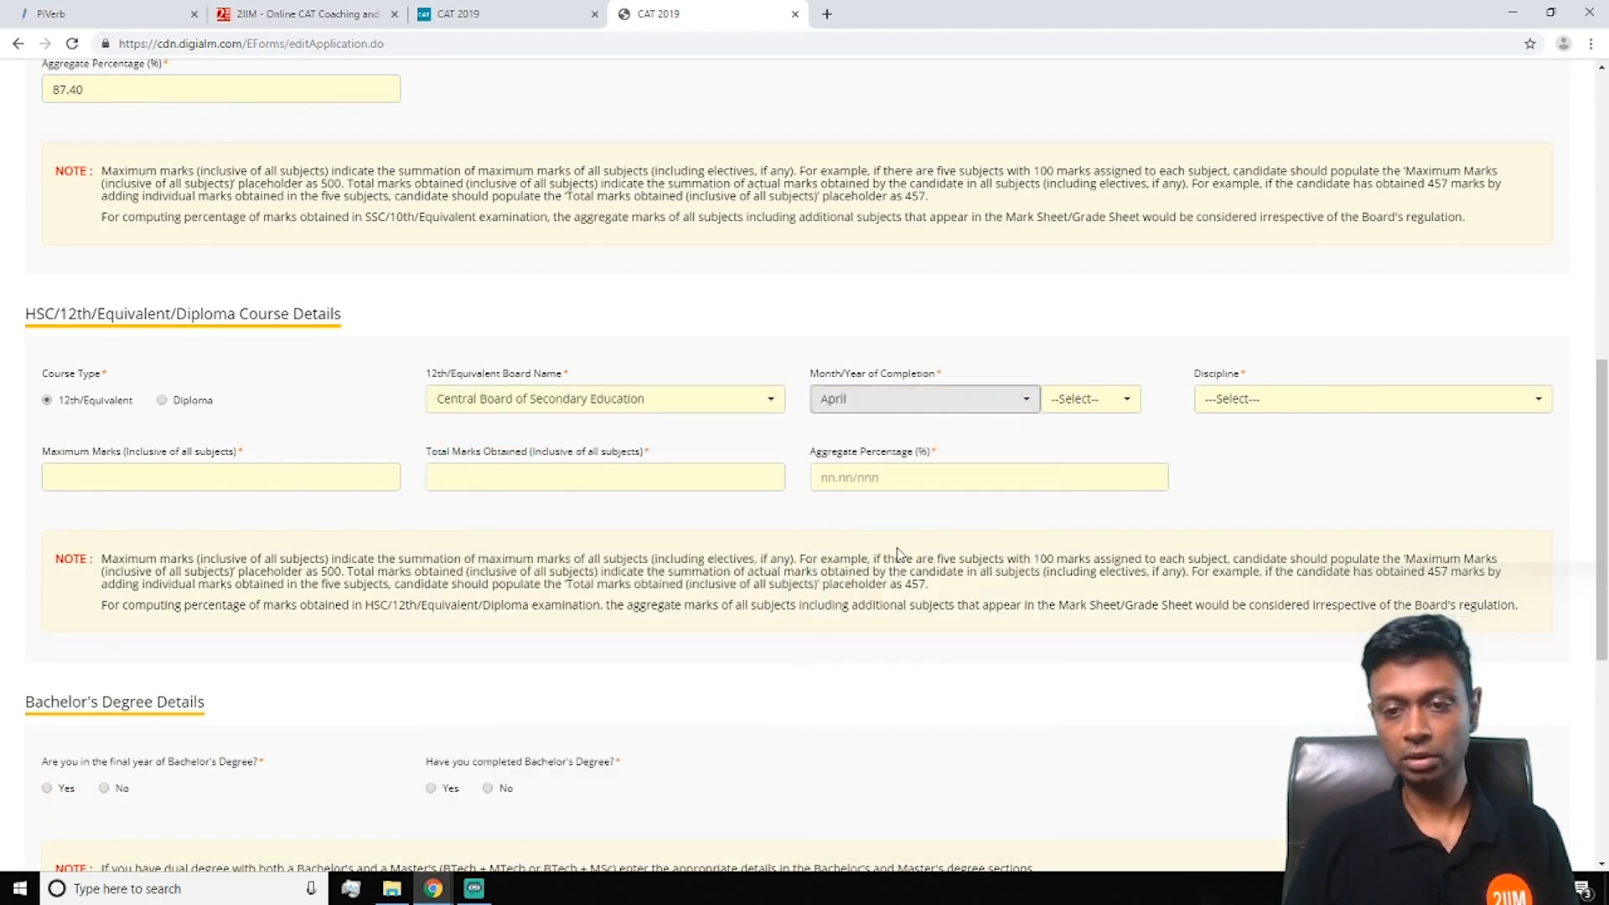
click(880, 400)
click(875, 559)
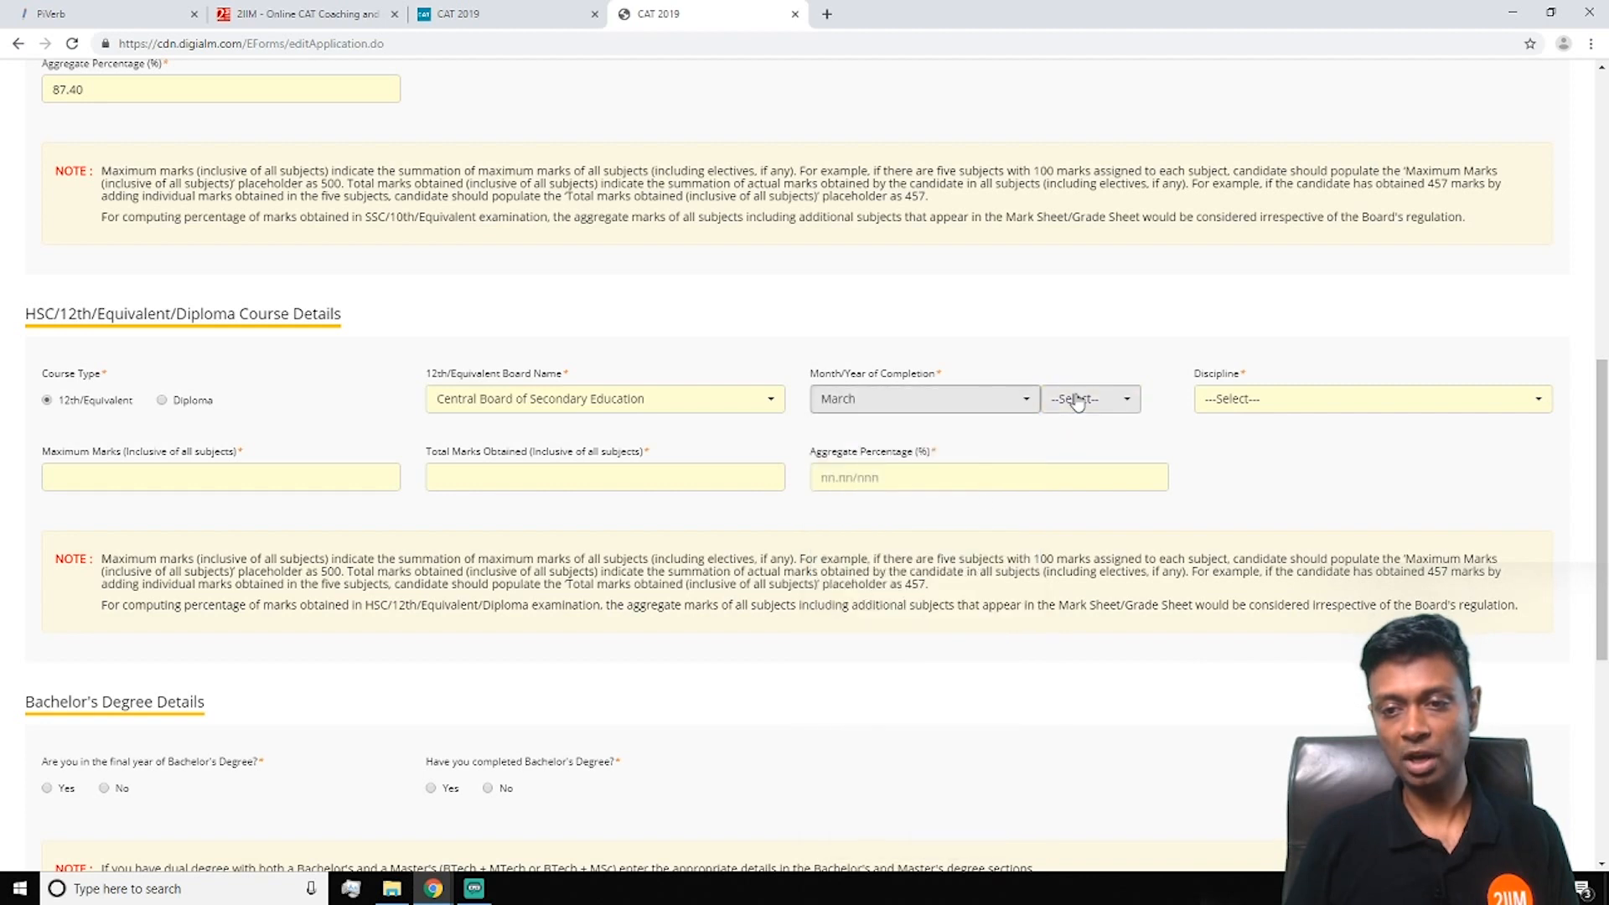
click(1081, 399)
scroll(1098, 570, down, 5)
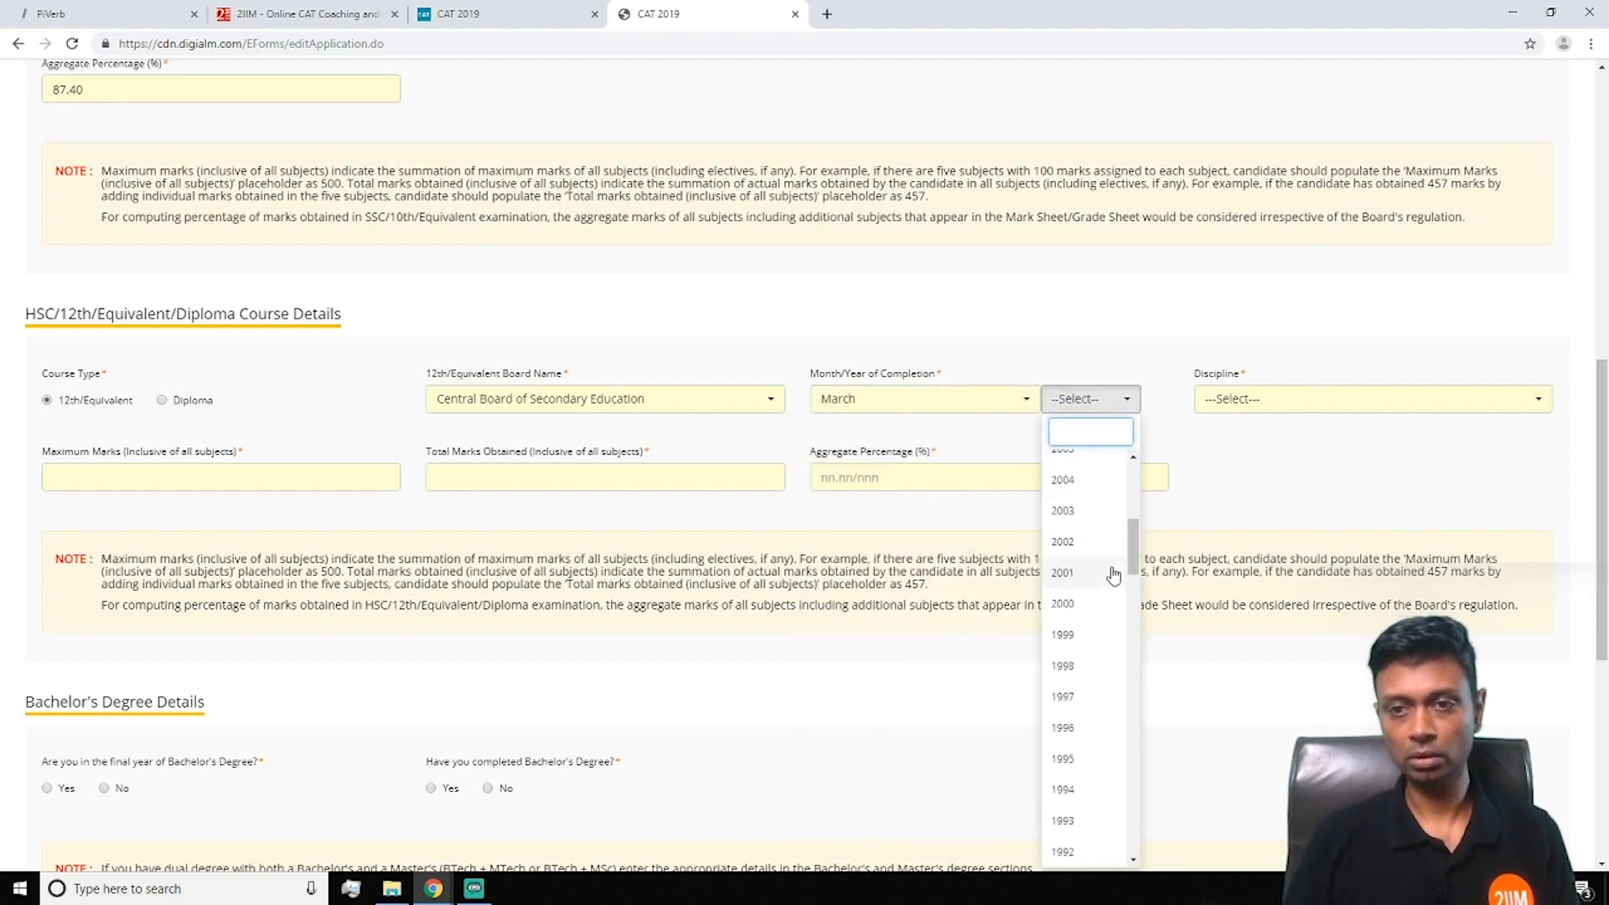
scroll(1090, 637, down, 2)
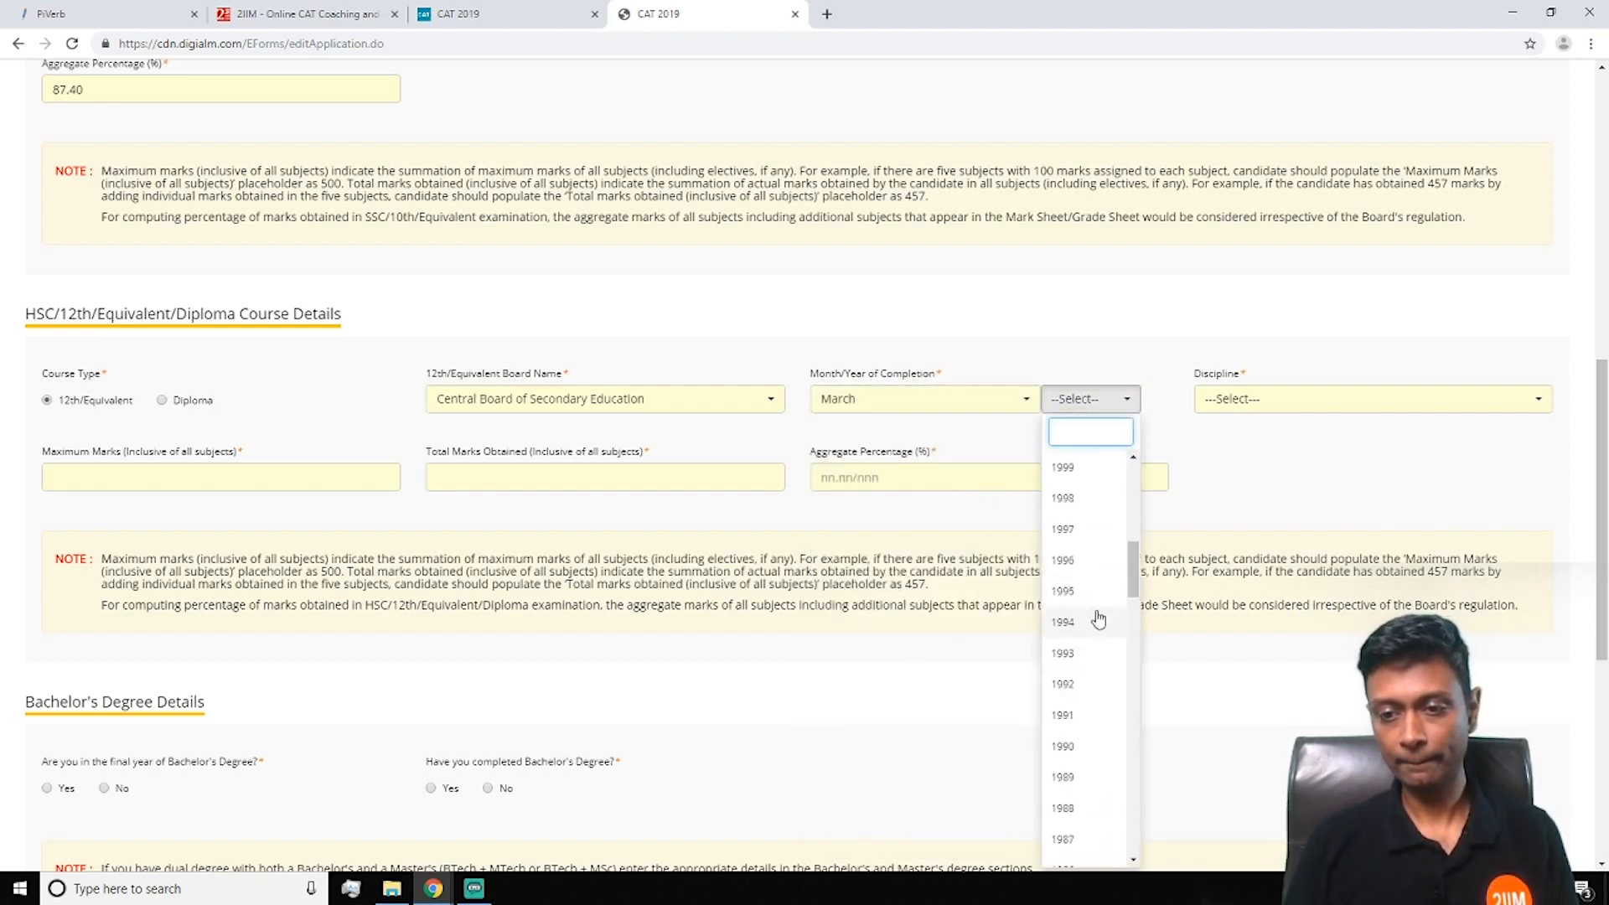
click(1111, 529)
Set the 12th discipline to Science with 500 maximum, 467 obtained, 93.40% aggregate
scroll(1182, 467, up, 5)
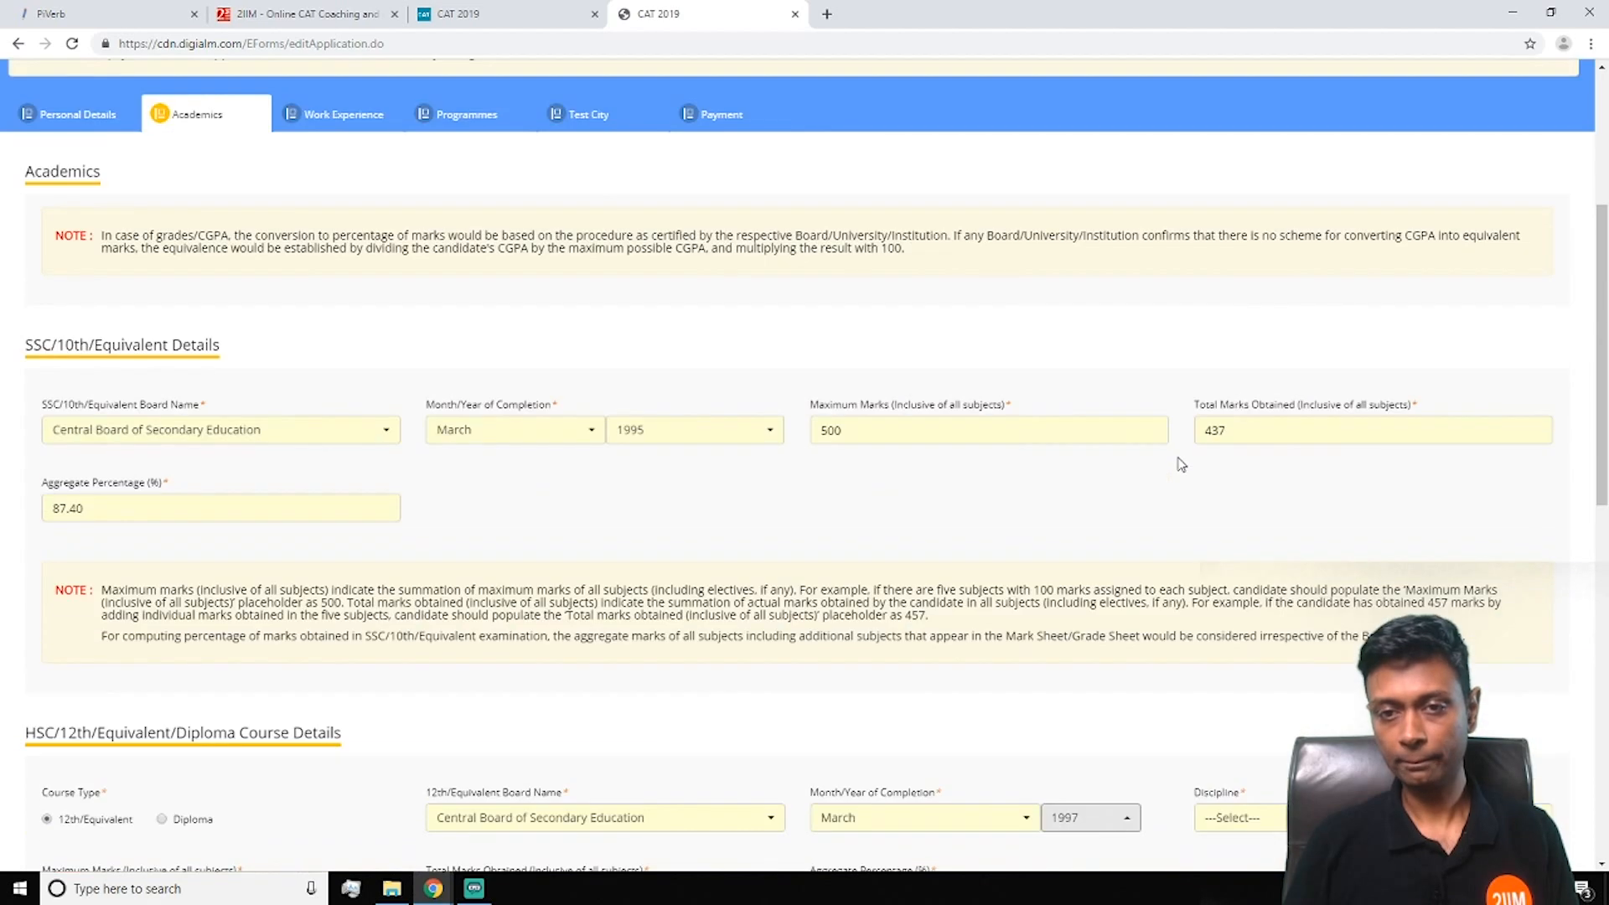
scroll(1177, 461, down, 5)
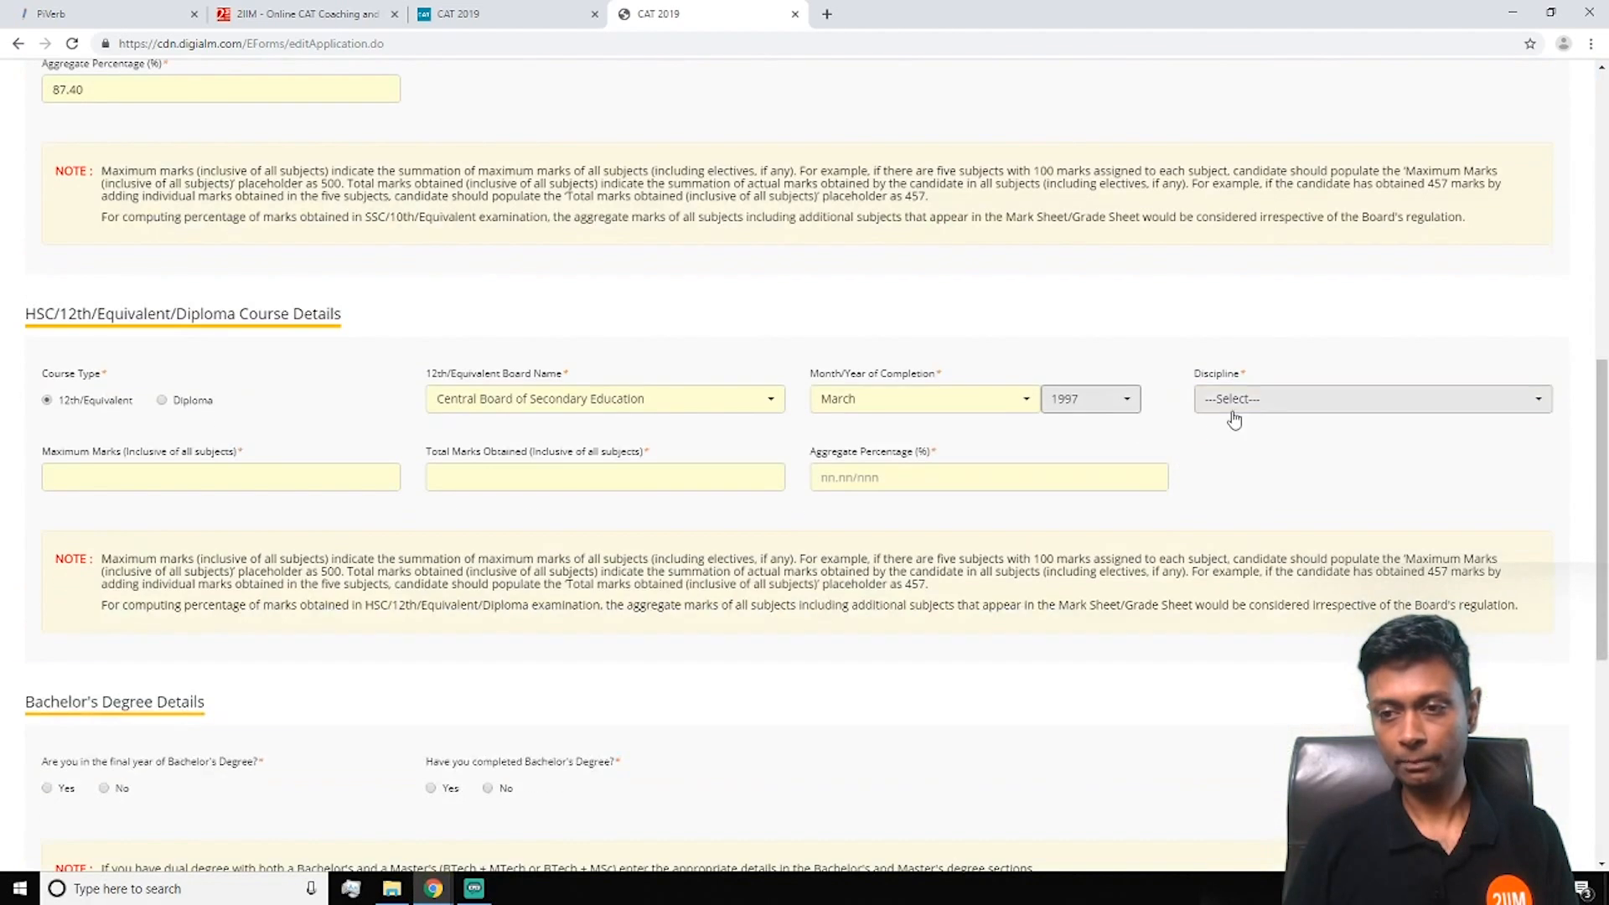
click(1235, 413)
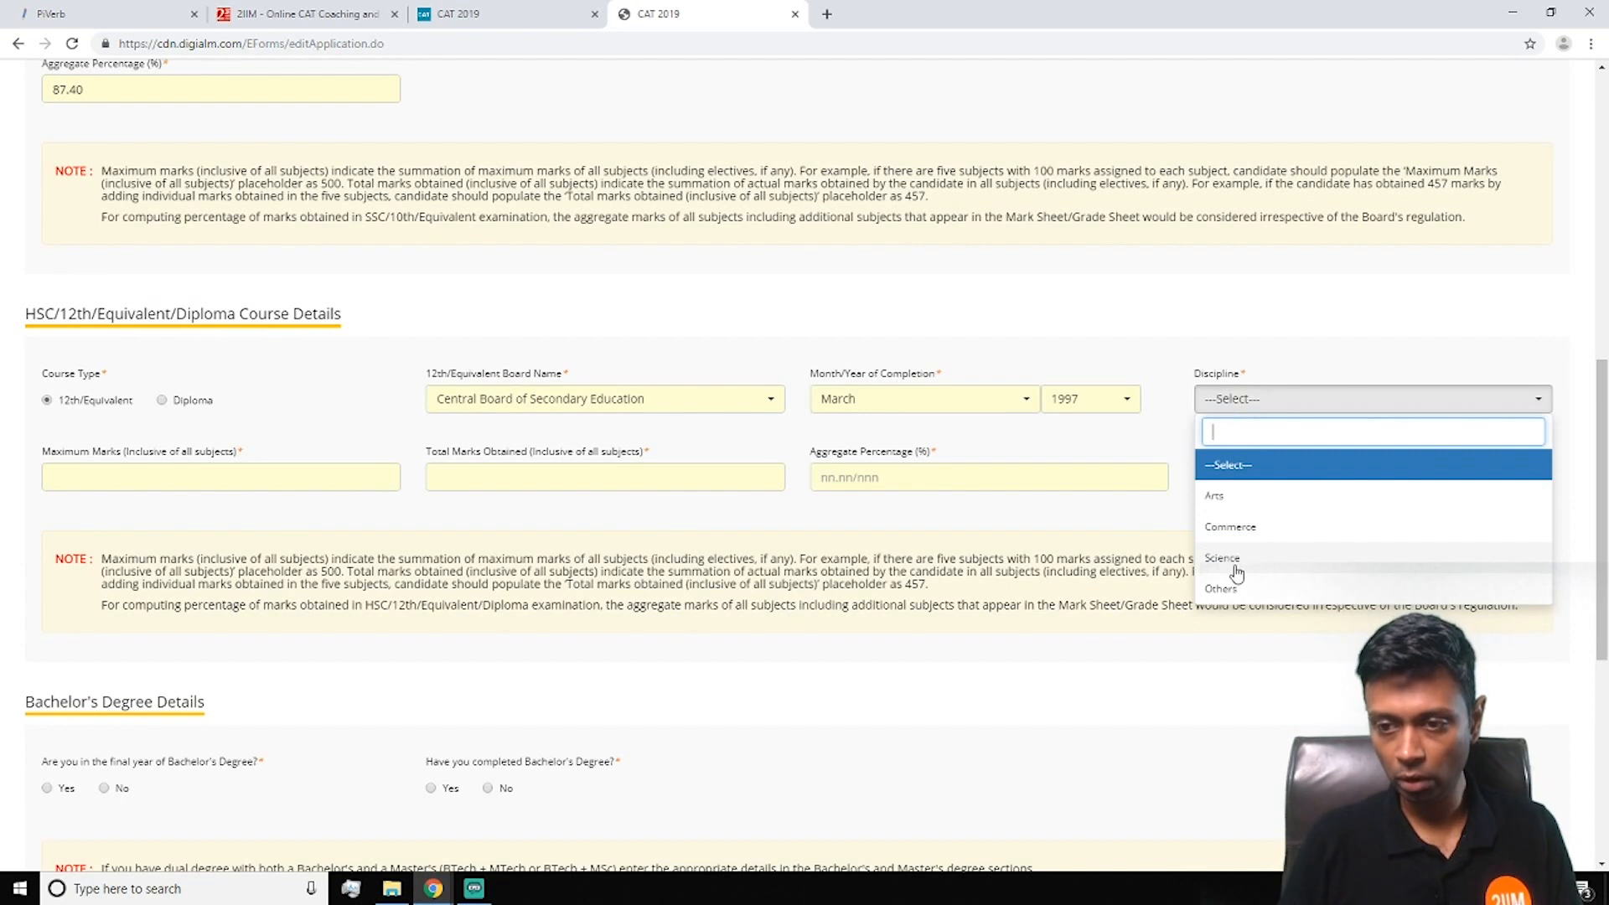
click(1230, 557)
click(266, 466)
text(5)
click(453, 479)
text(467)
click(837, 479)
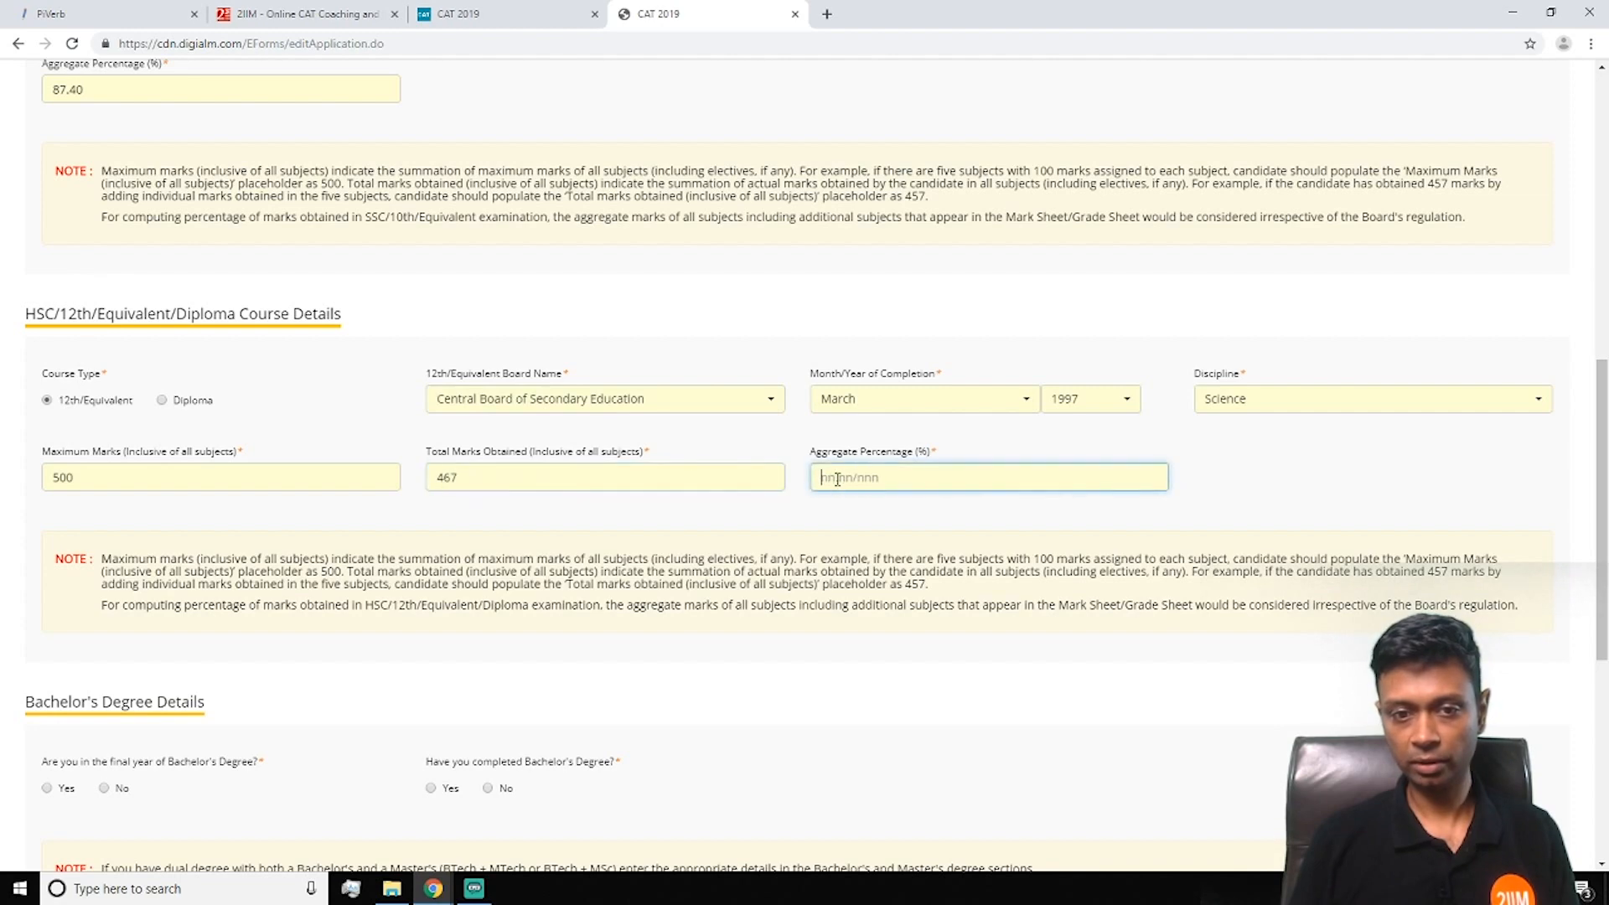
text(93.40)
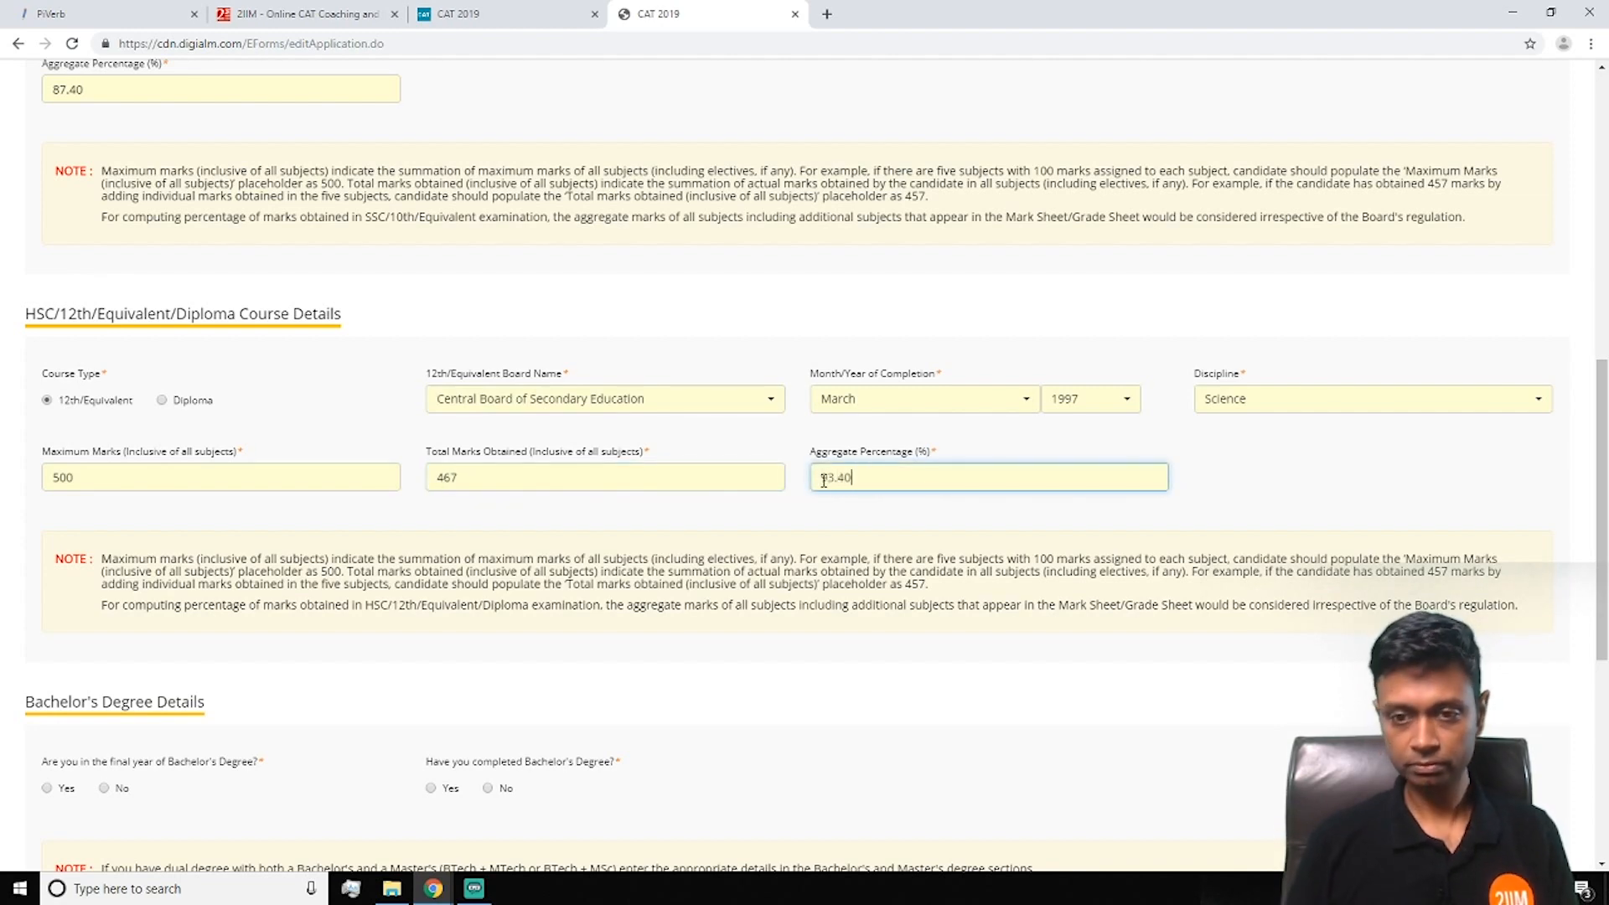
scroll(601, 609, down, 6)
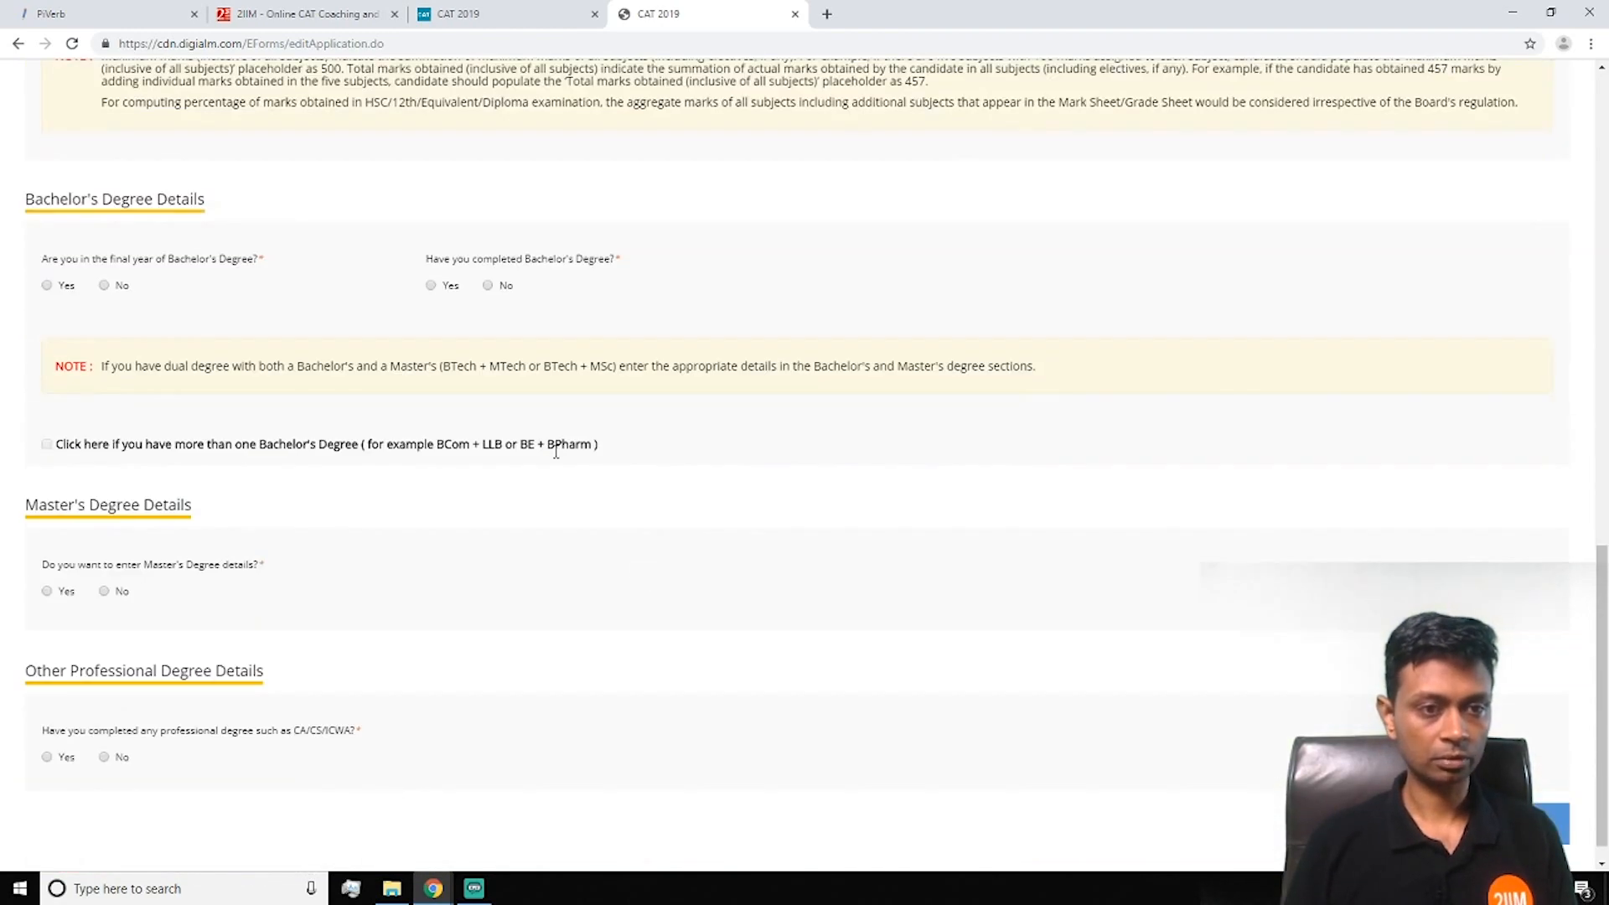
Mark the bachelor's degree as completed, not final year, 4 years, 70.00%
click(104, 285)
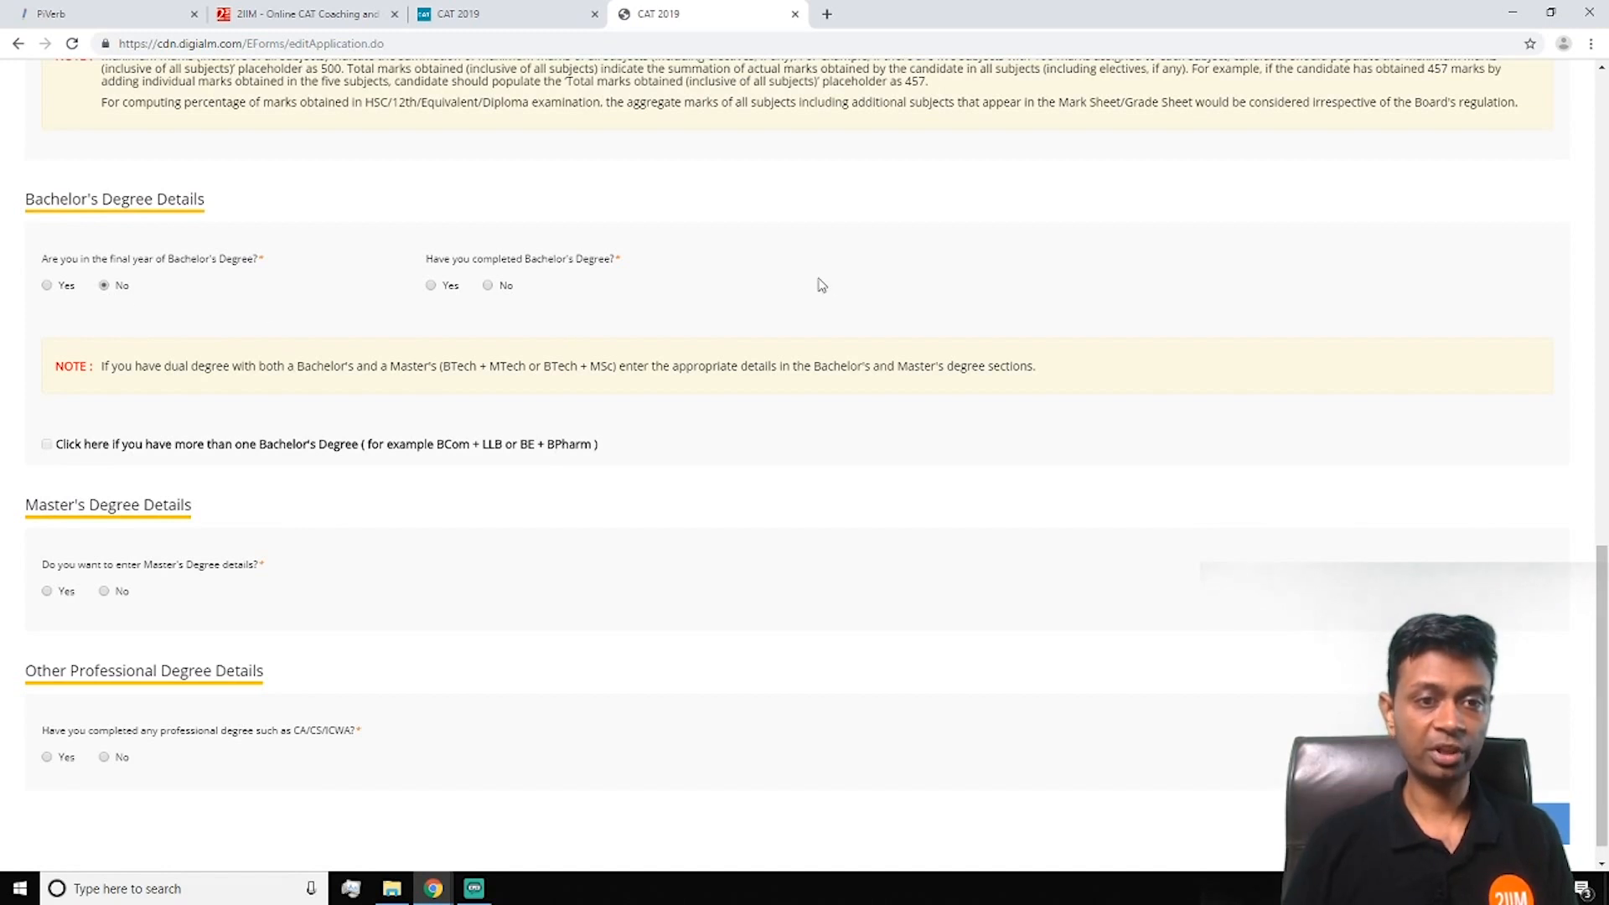
click(431, 286)
scroll(660, 352, down, 2)
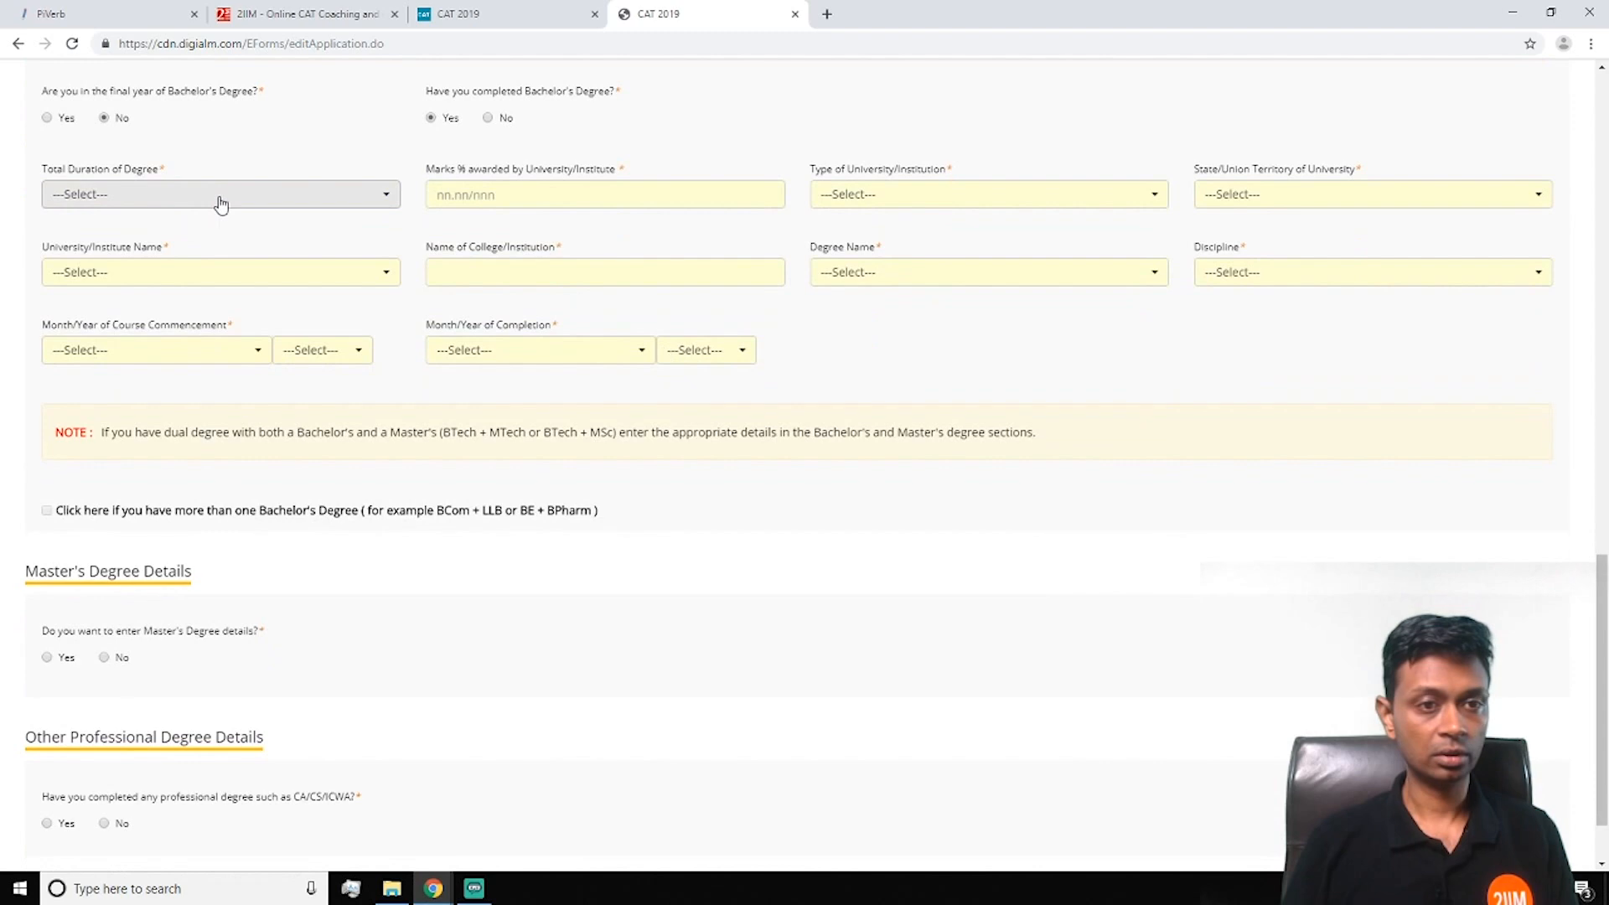
click(220, 204)
click(216, 355)
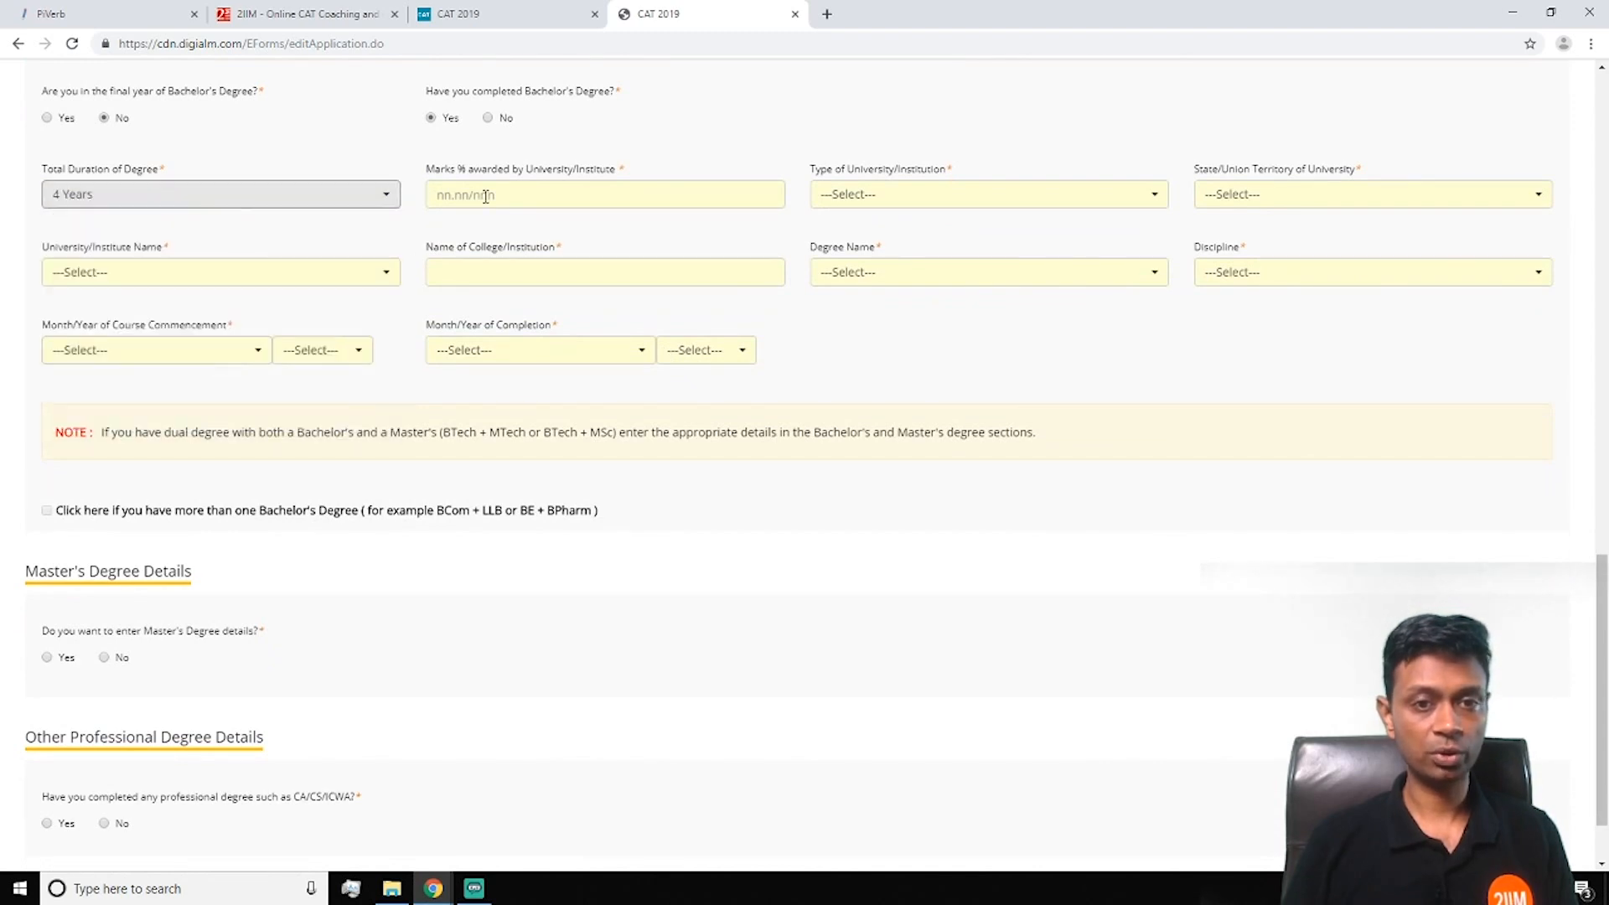
click(471, 194)
text(70)
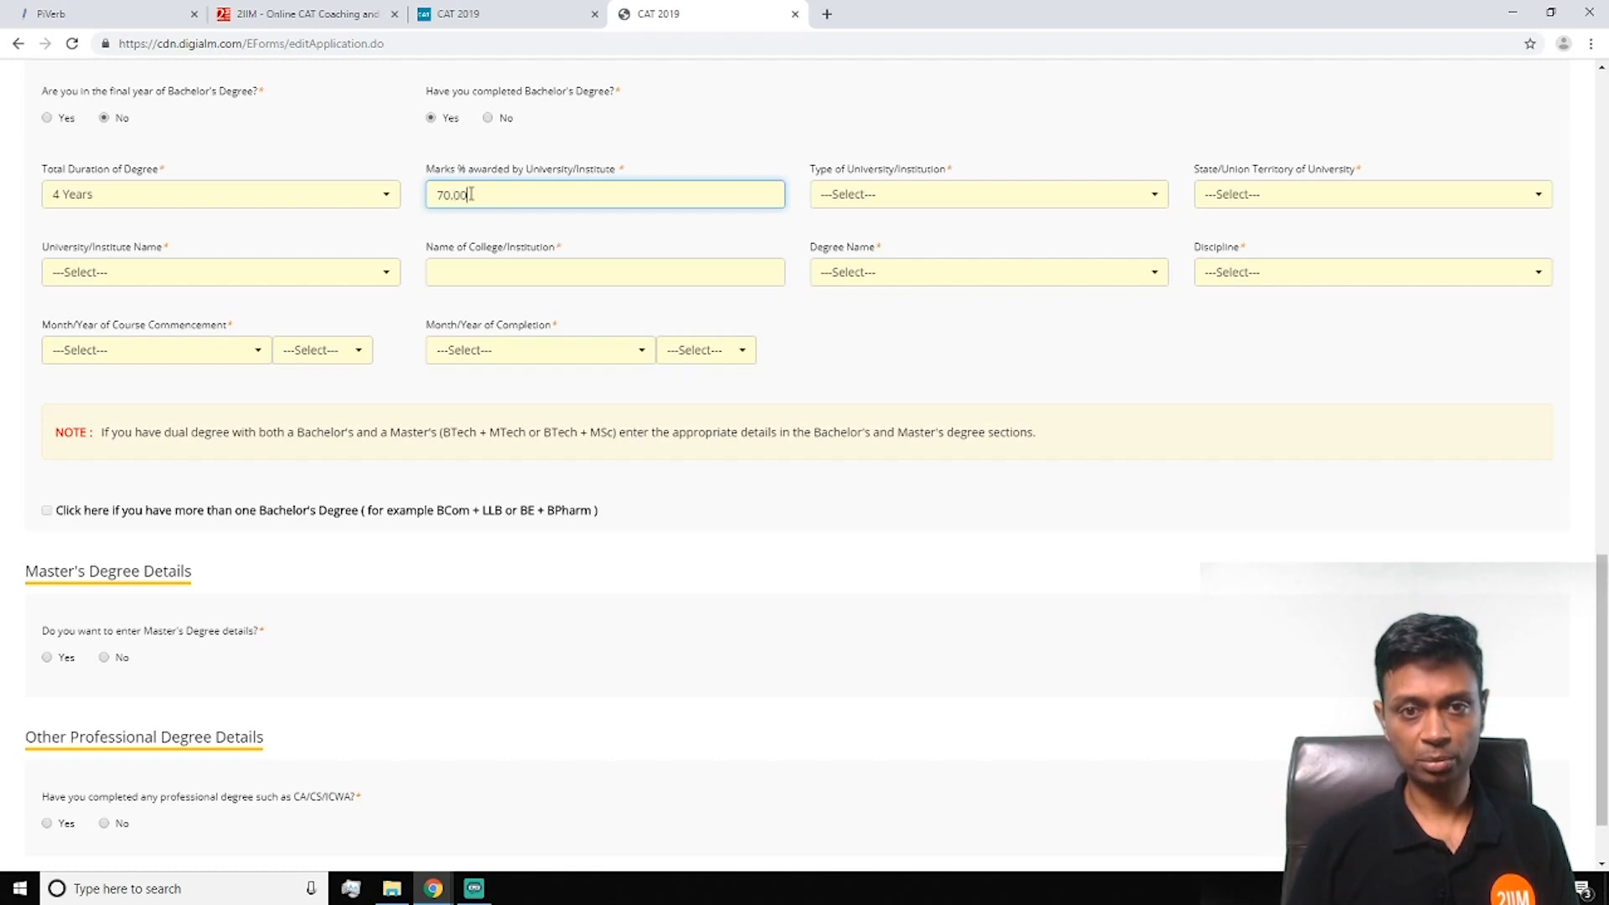
text(.00)
Set the university as an IIT in Tamil Nadu: Indian Institute of Technology Madras
click(855, 195)
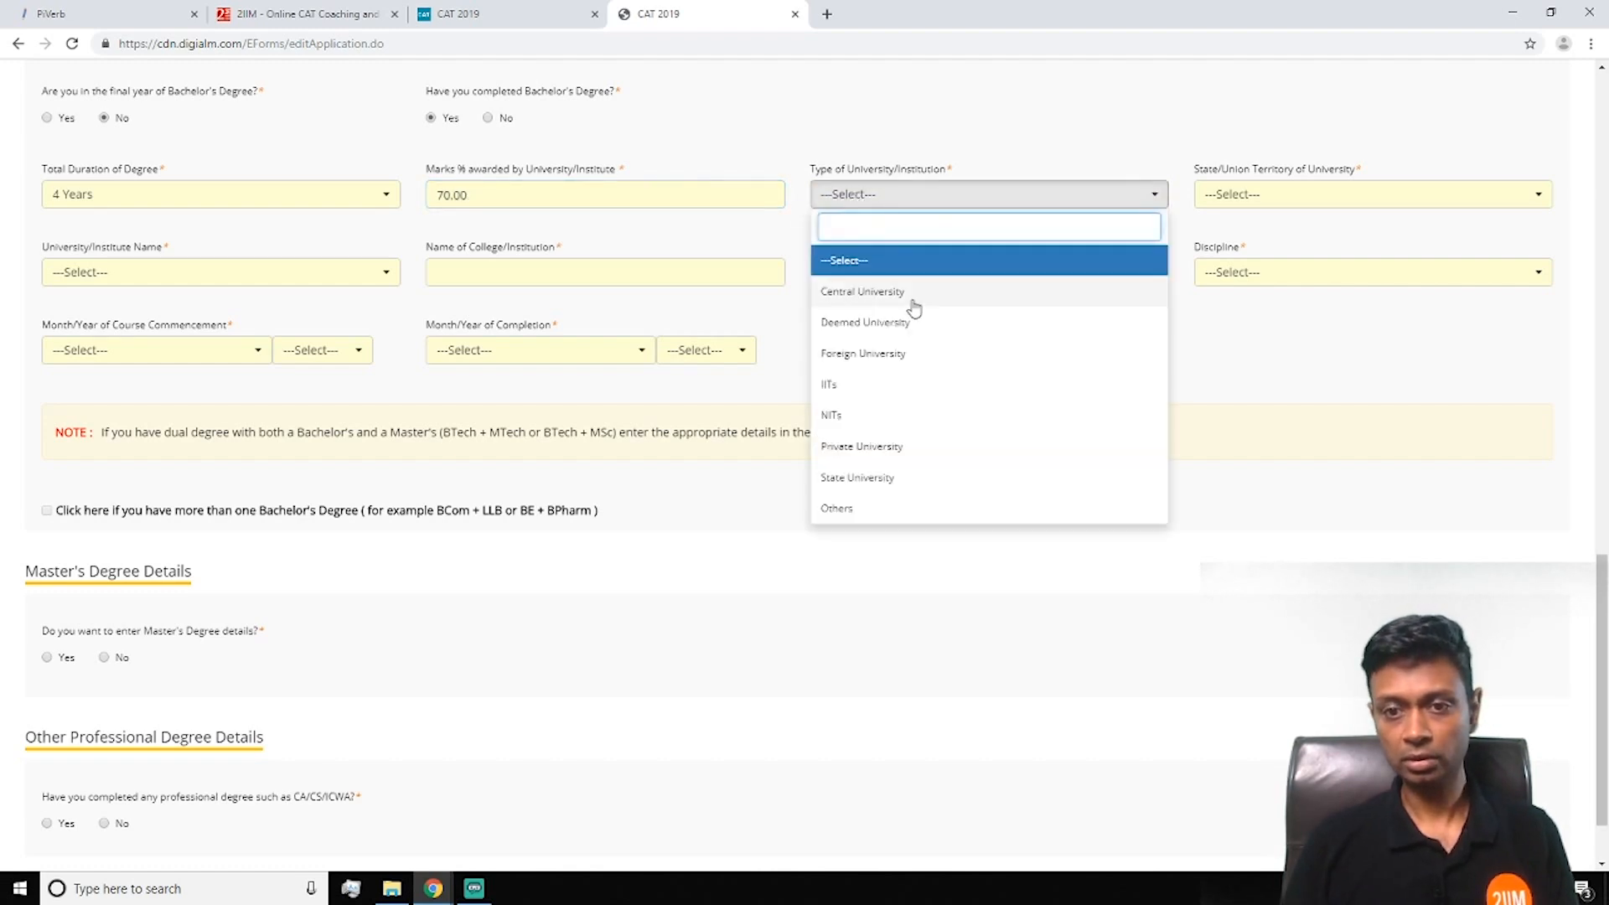
click(873, 385)
click(1346, 196)
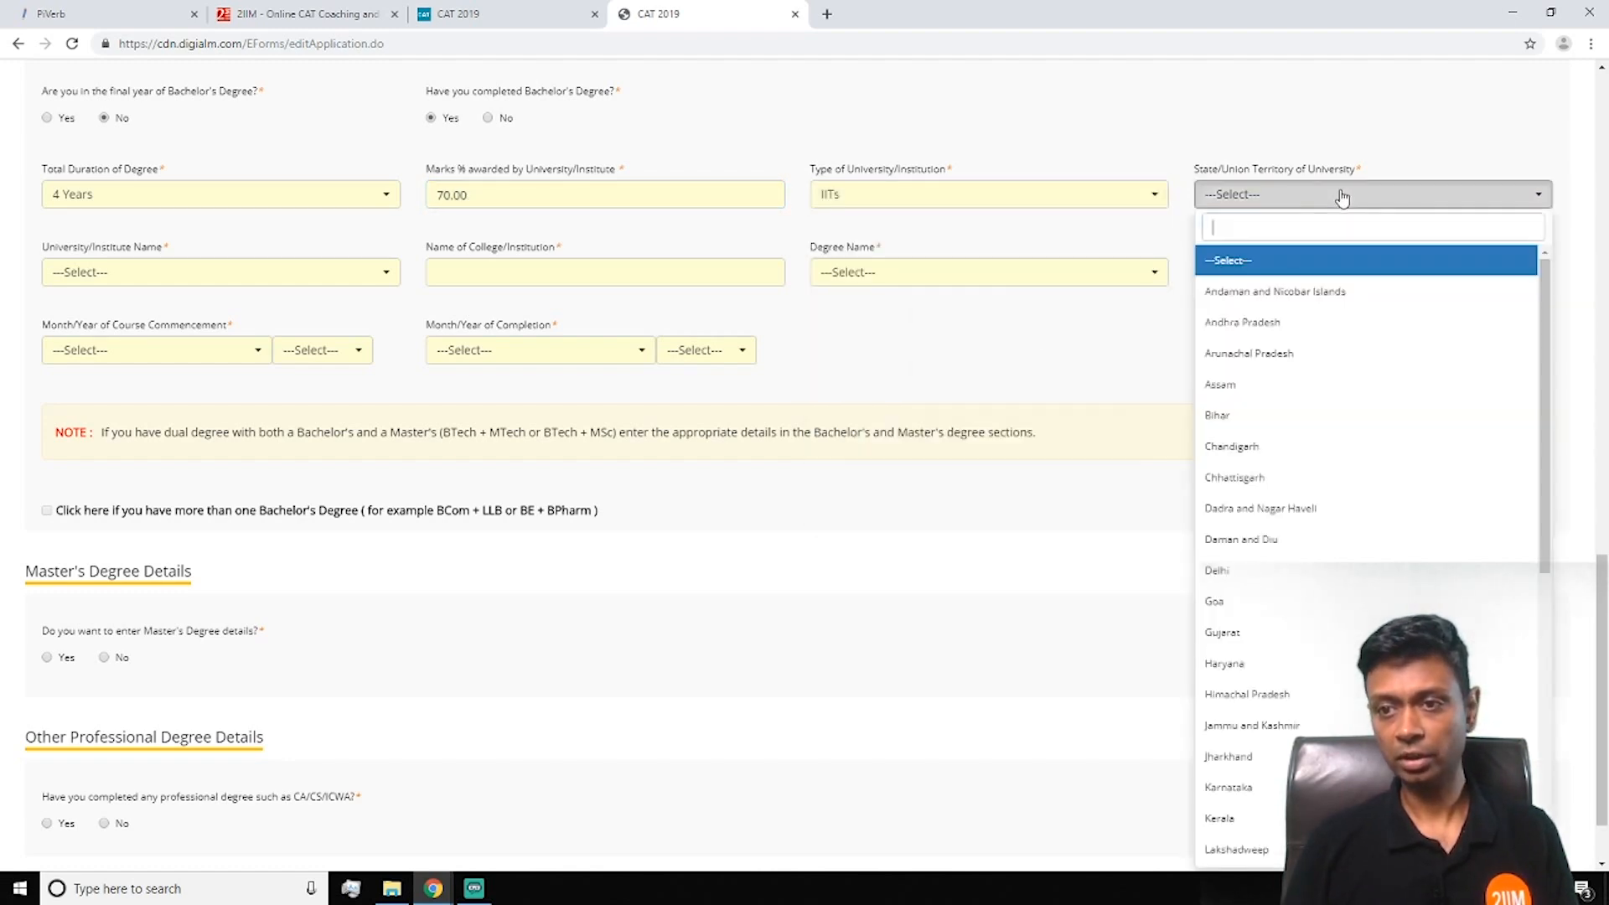
text(t)
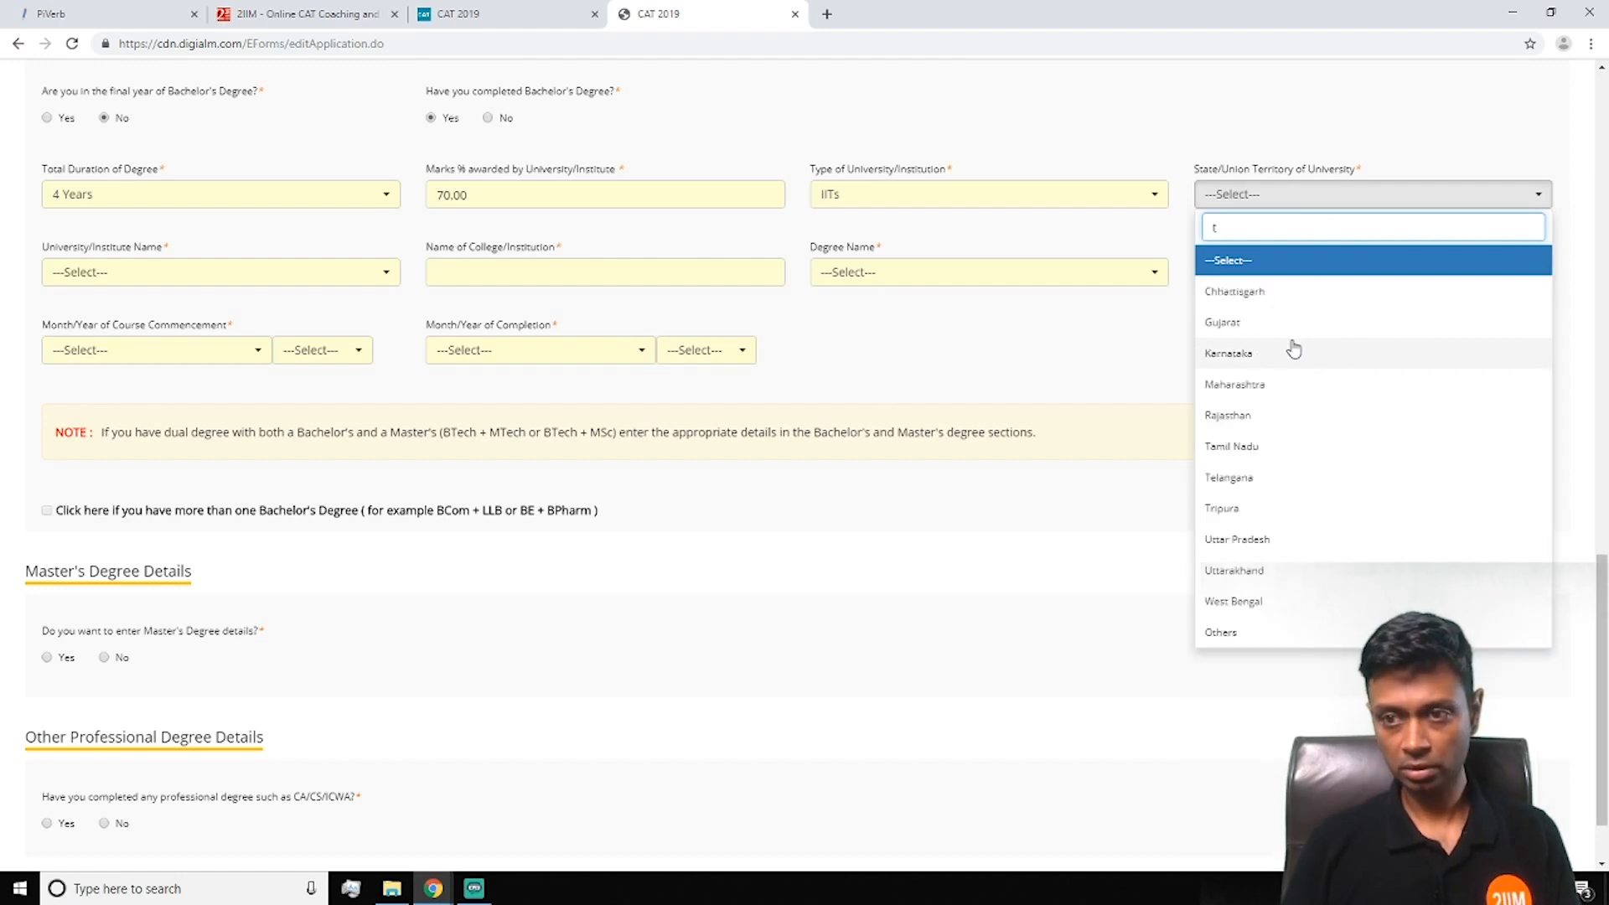
text(a)
click(1269, 293)
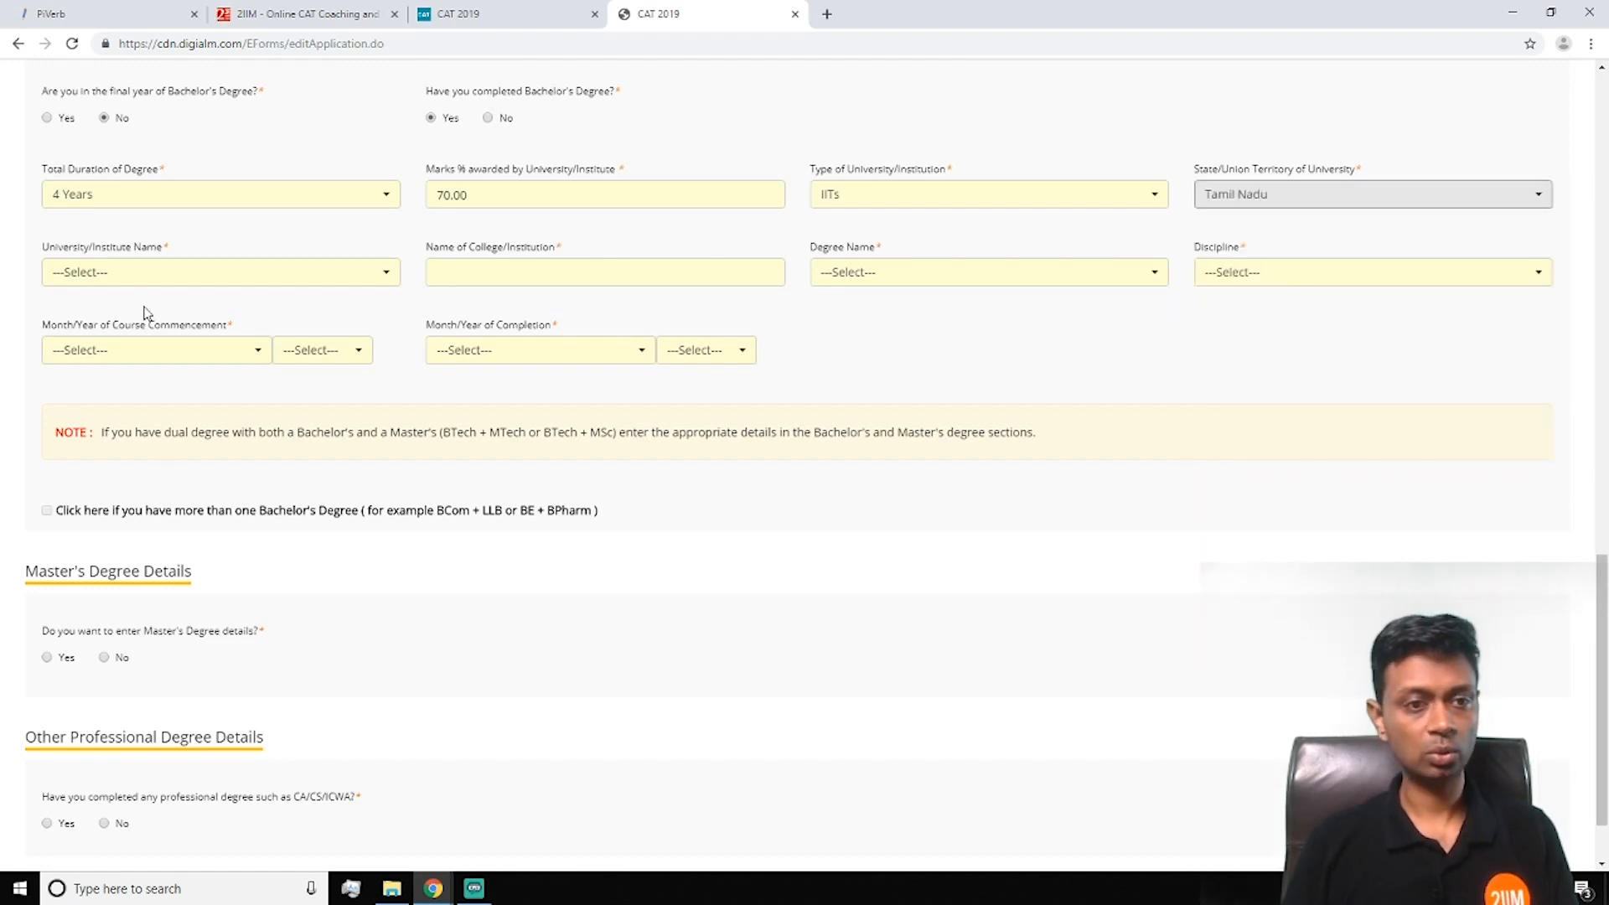
click(175, 278)
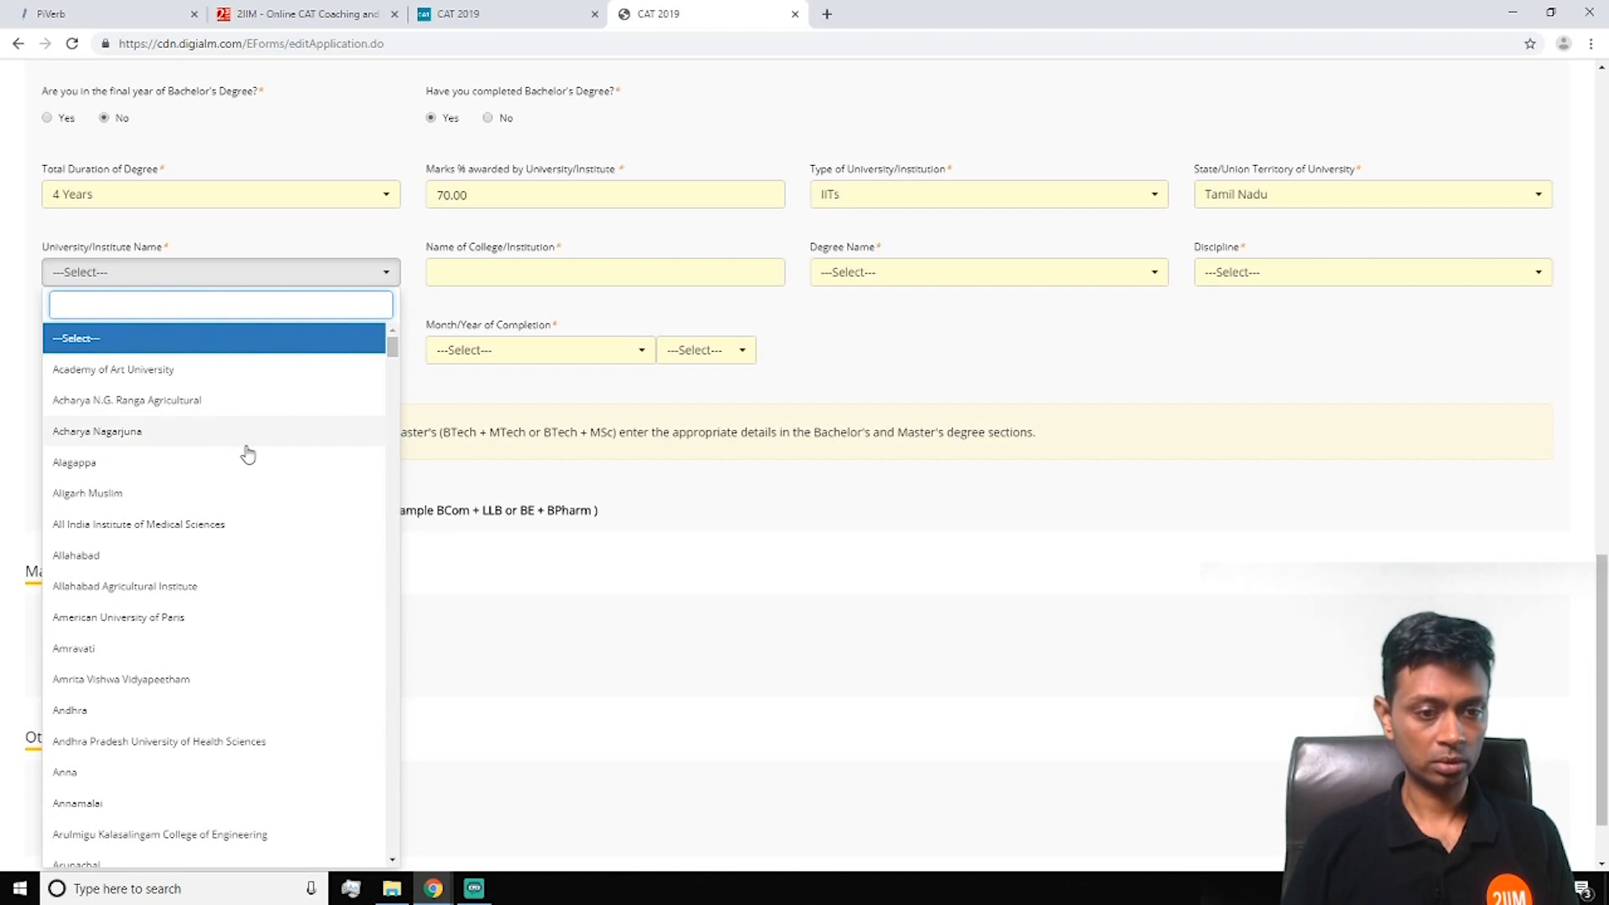
scroll(226, 560, down, 5)
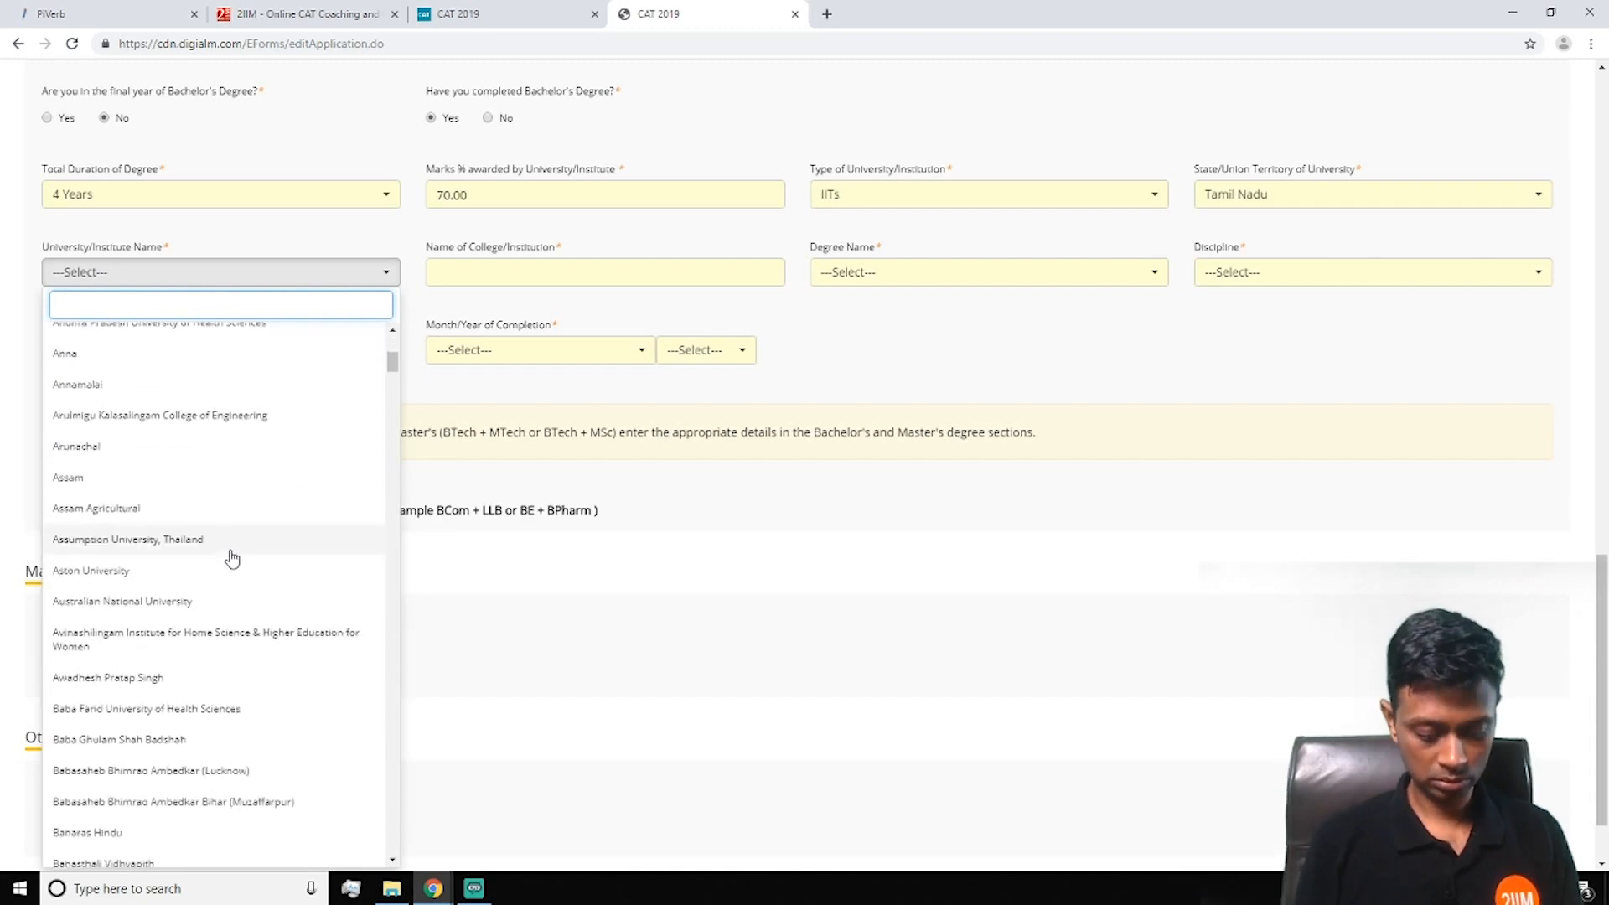
text(iit)
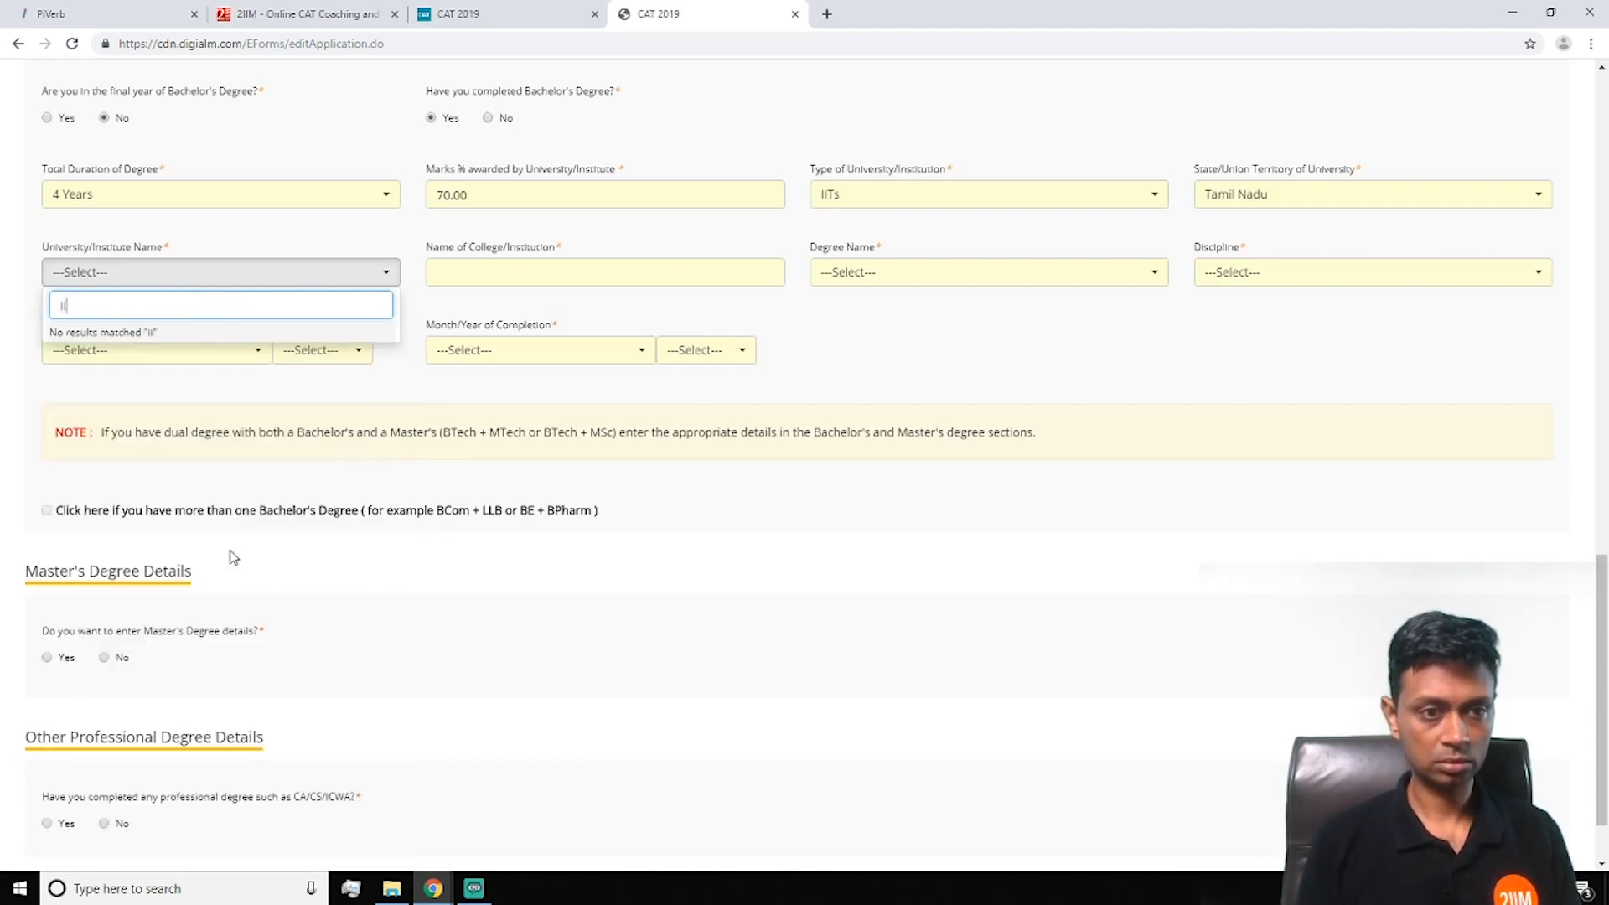
key(BackSpace)
key(BackSpace)
text(Indian In)
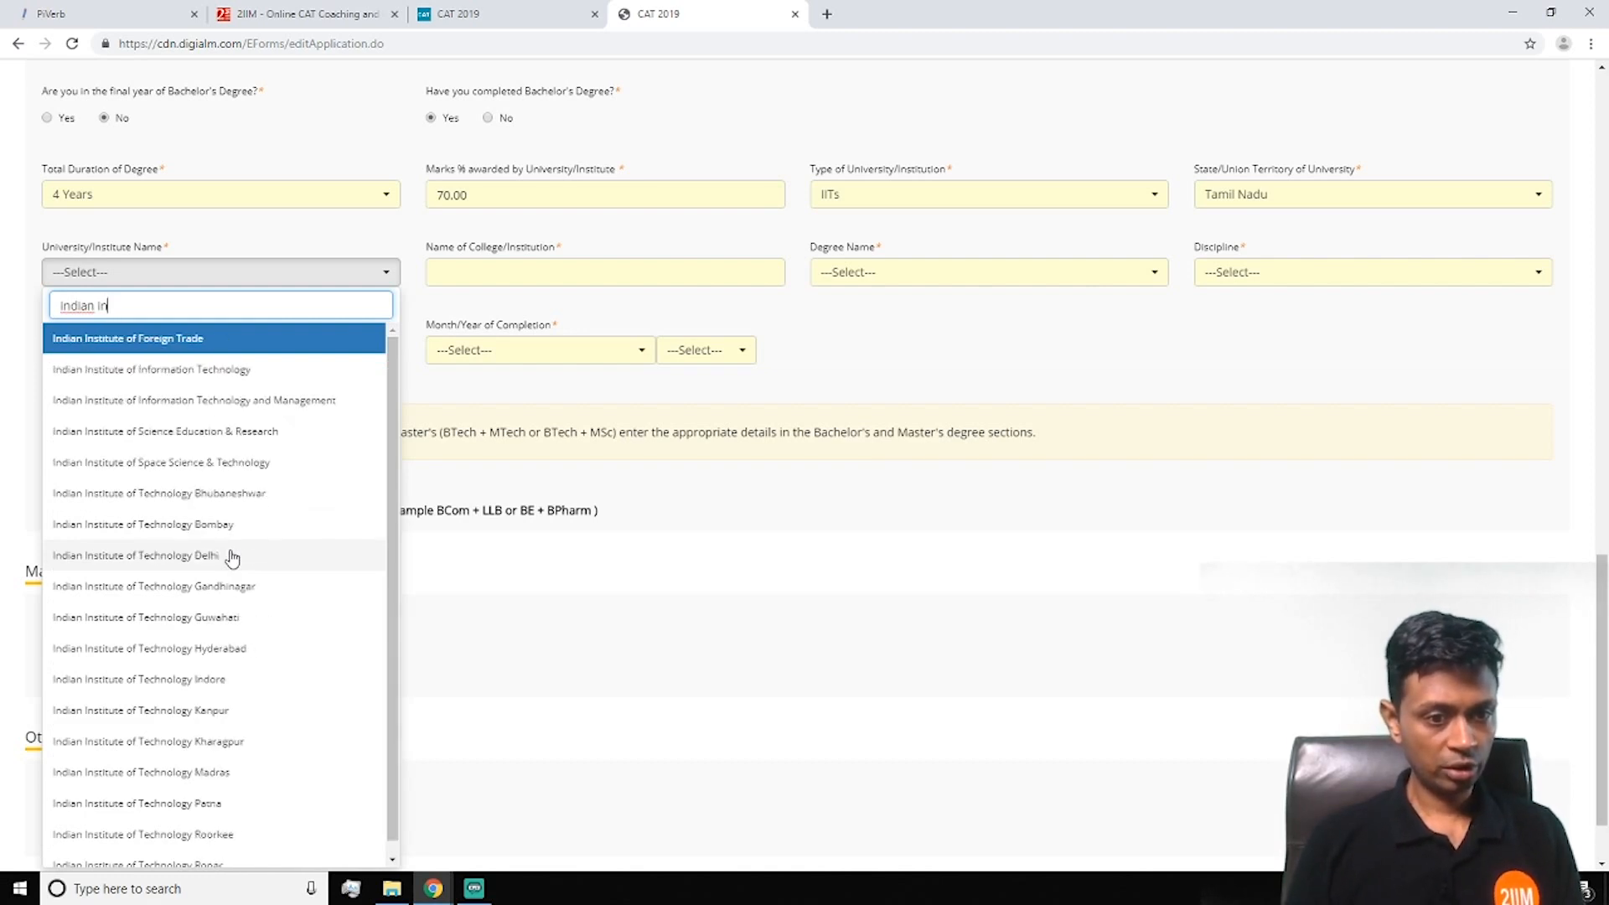
click(240, 774)
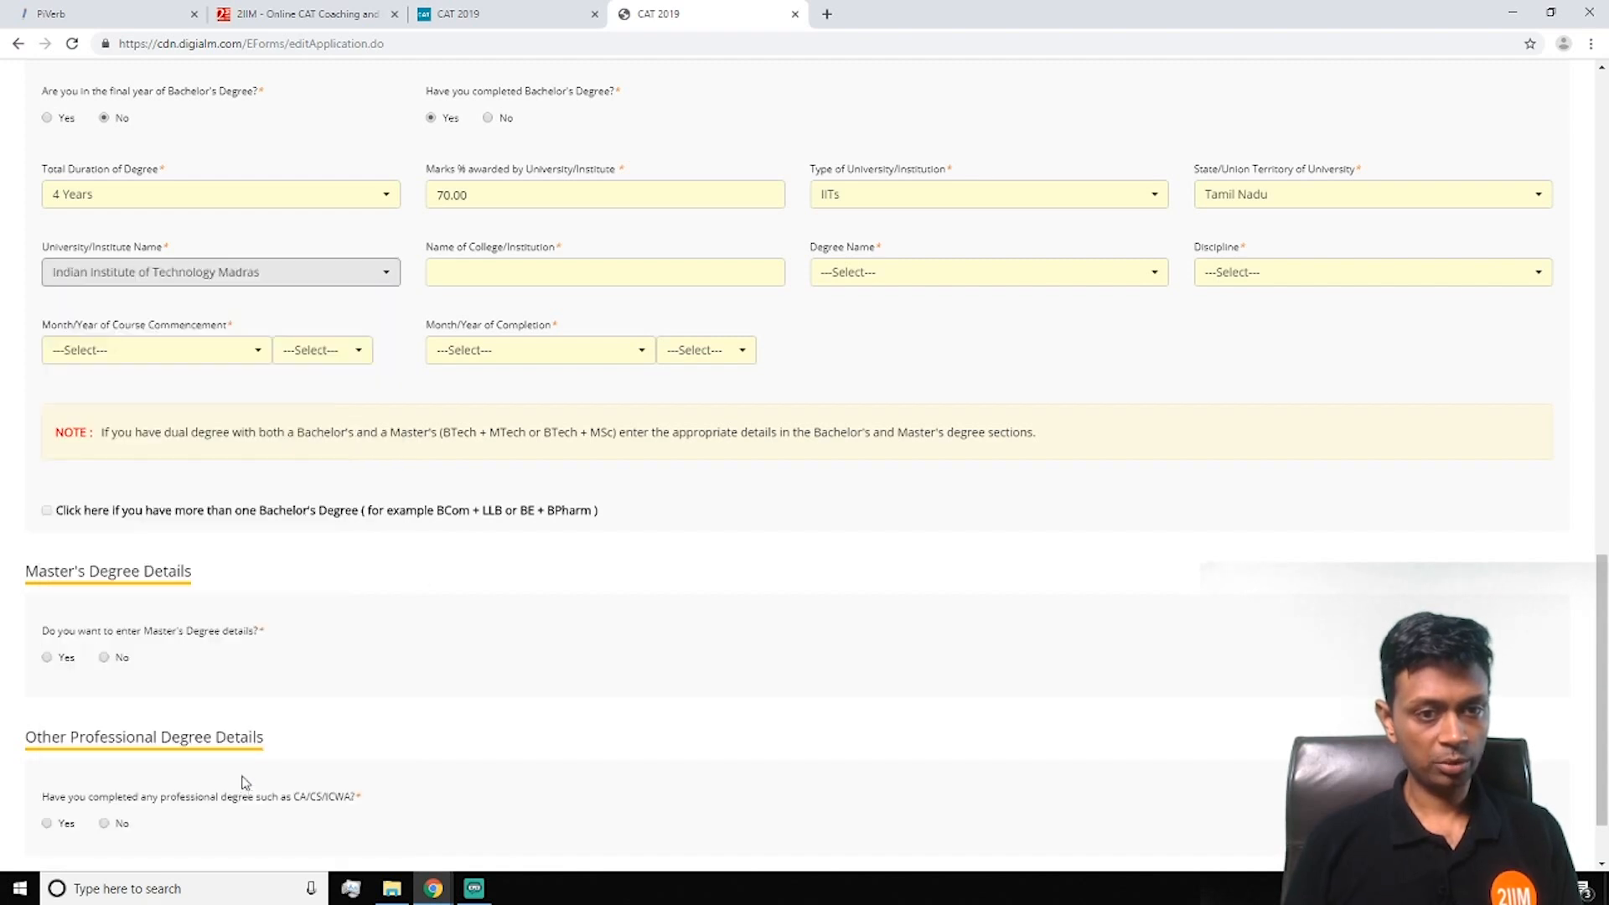
Enter the college as IIT Madras and the degree as BTECH - Bachelor of Technology (any)
click(482, 270)
text(IIT Madras)
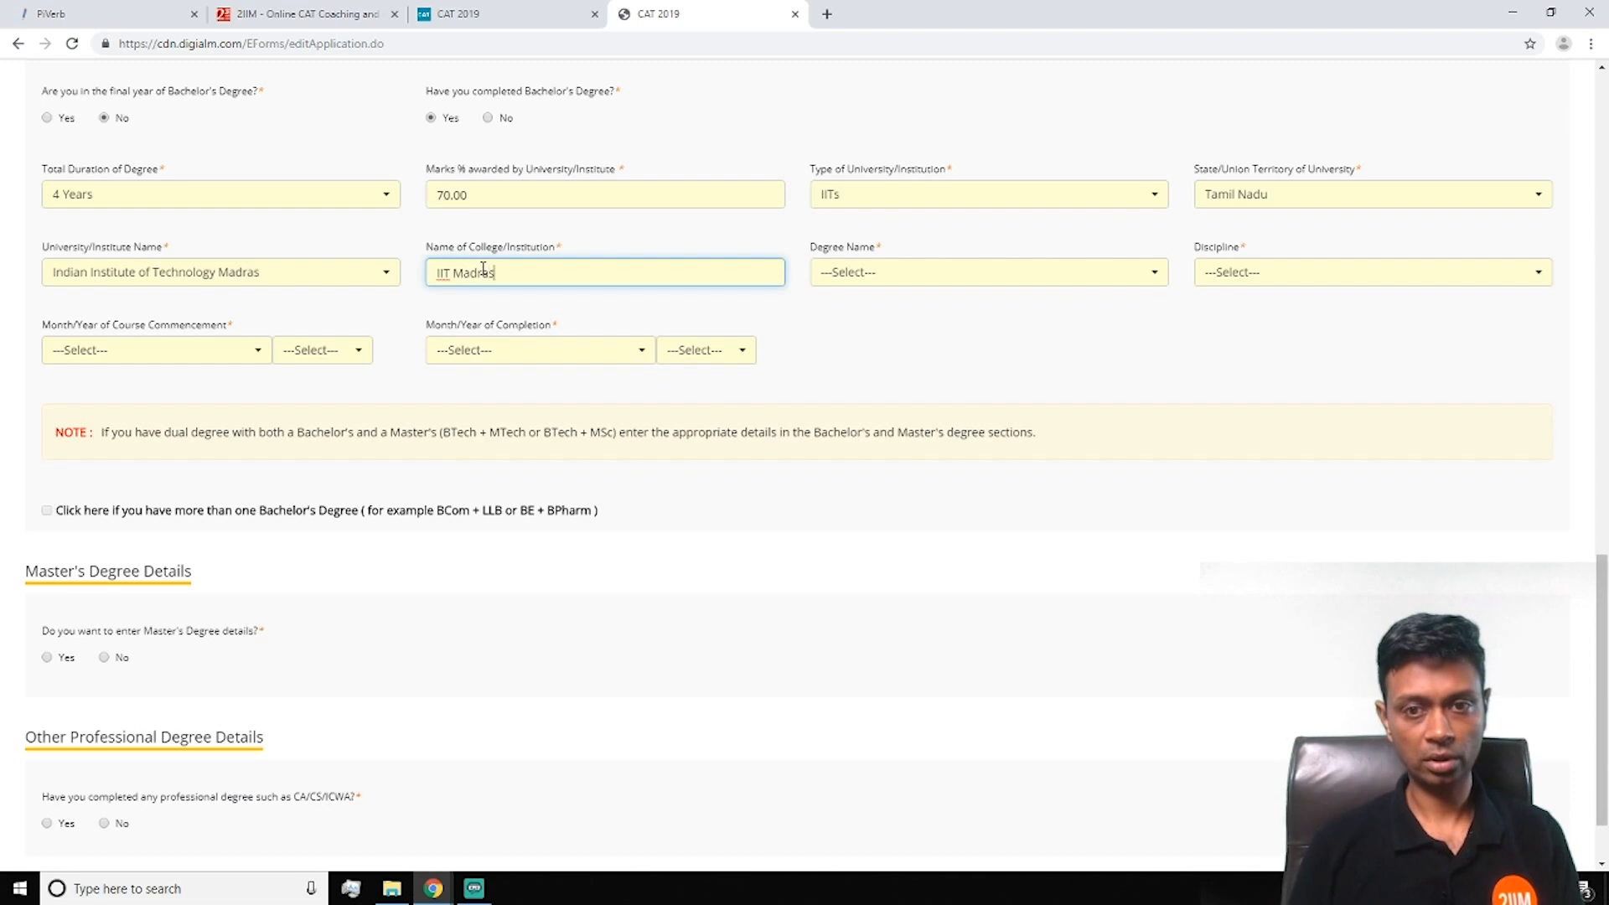
click(855, 271)
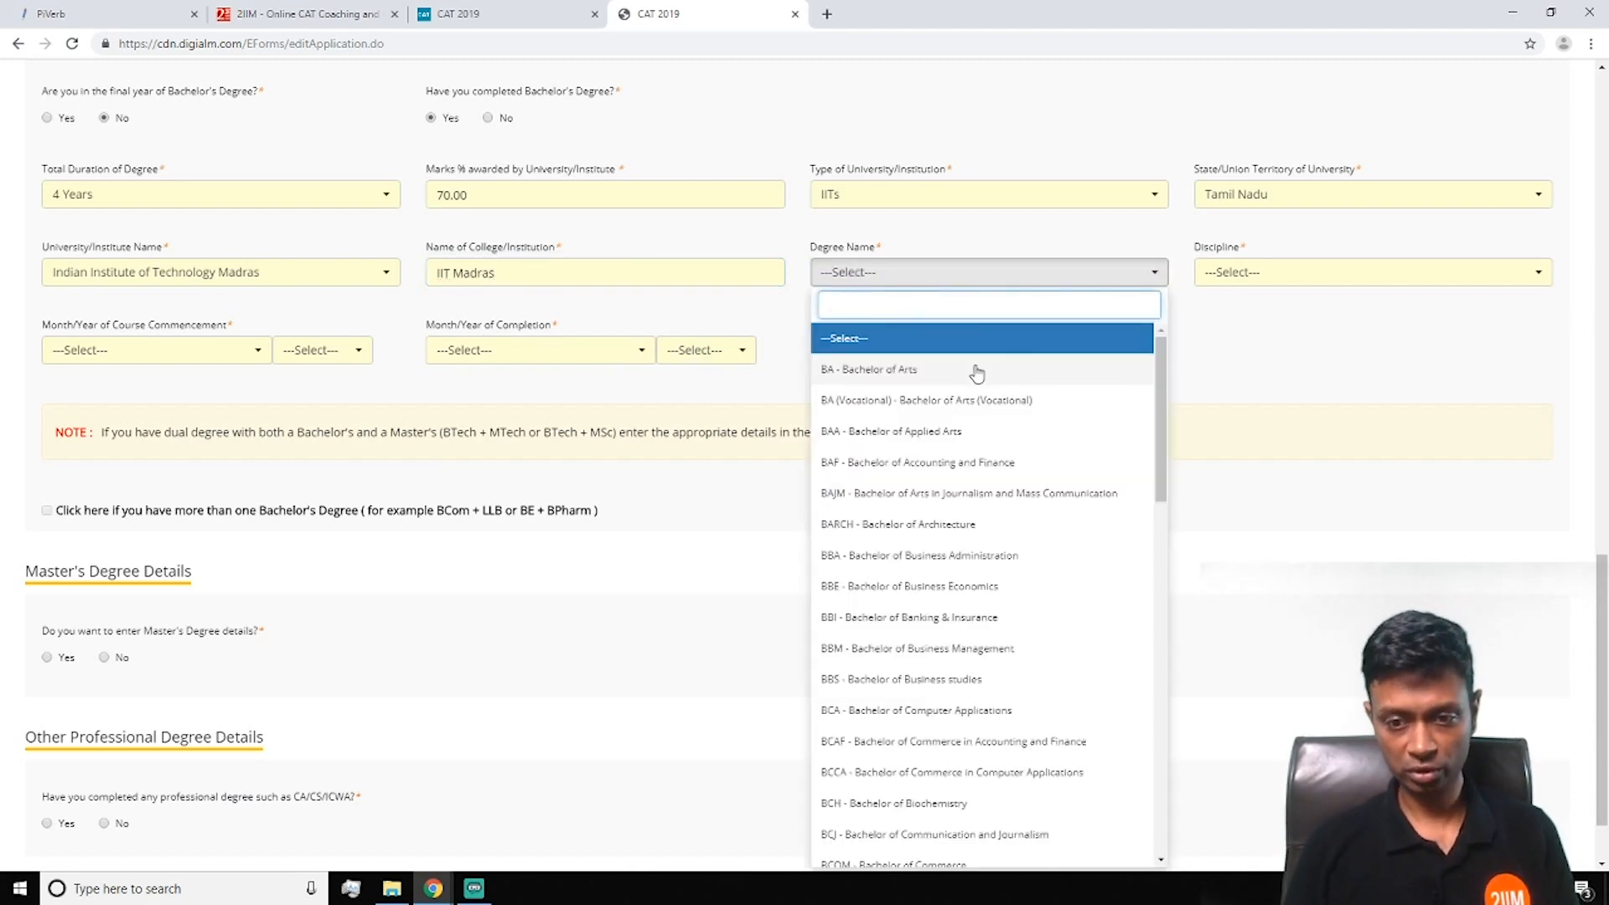
scroll(968, 419, down, 4)
scroll(937, 474, down, 3)
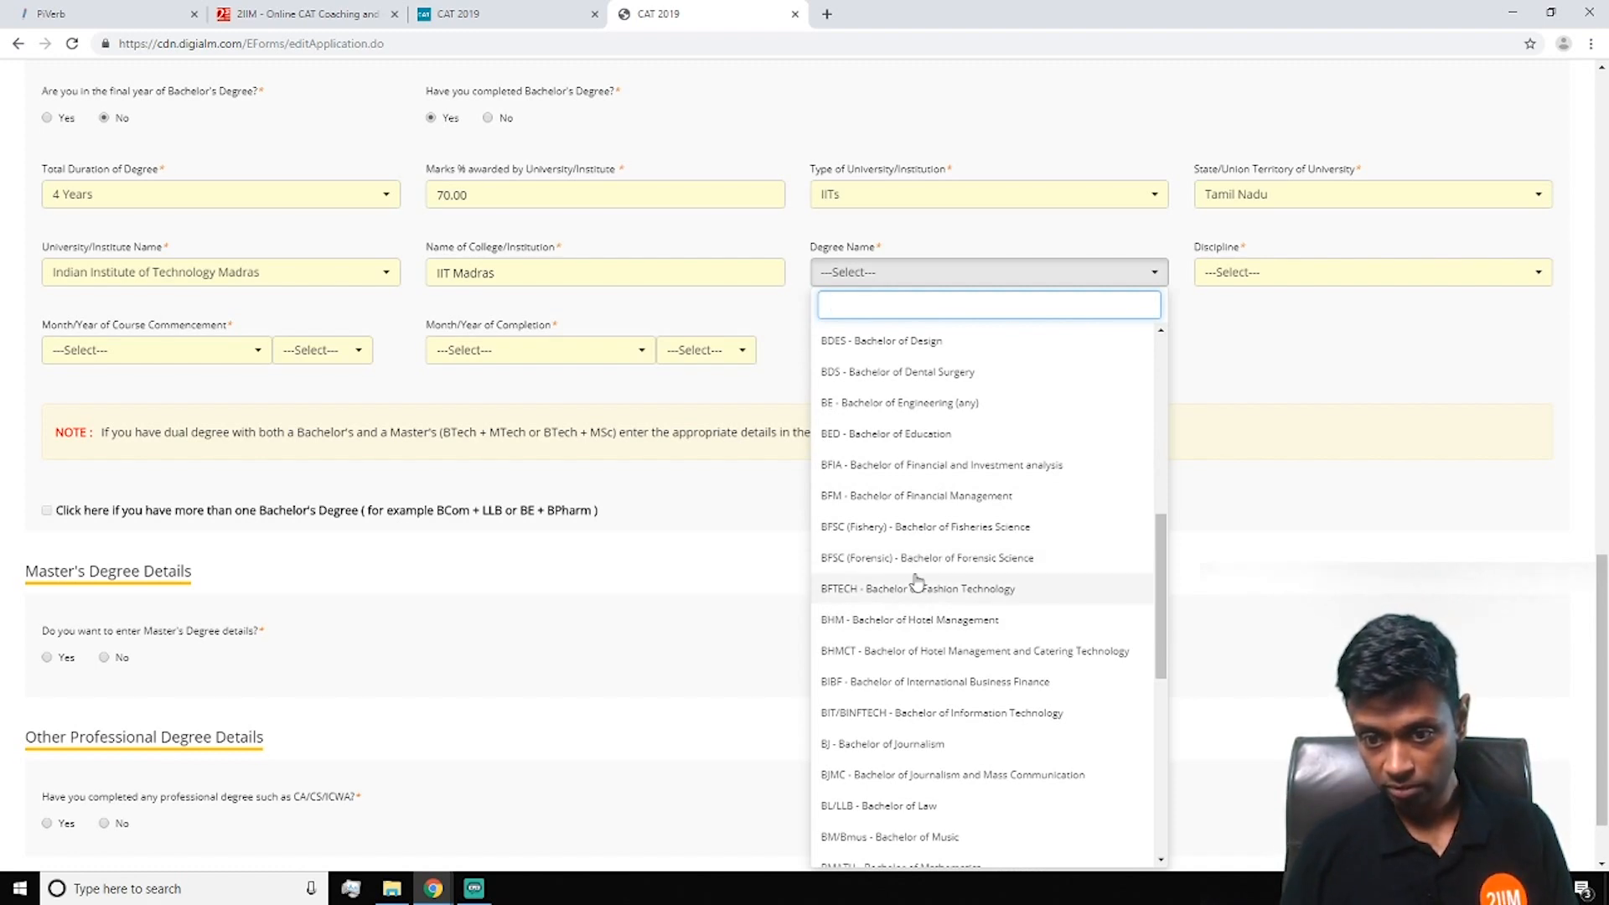
scroll(913, 575, down, 1)
scroll(1022, 580, down, 2)
scroll(1024, 577, down, 2)
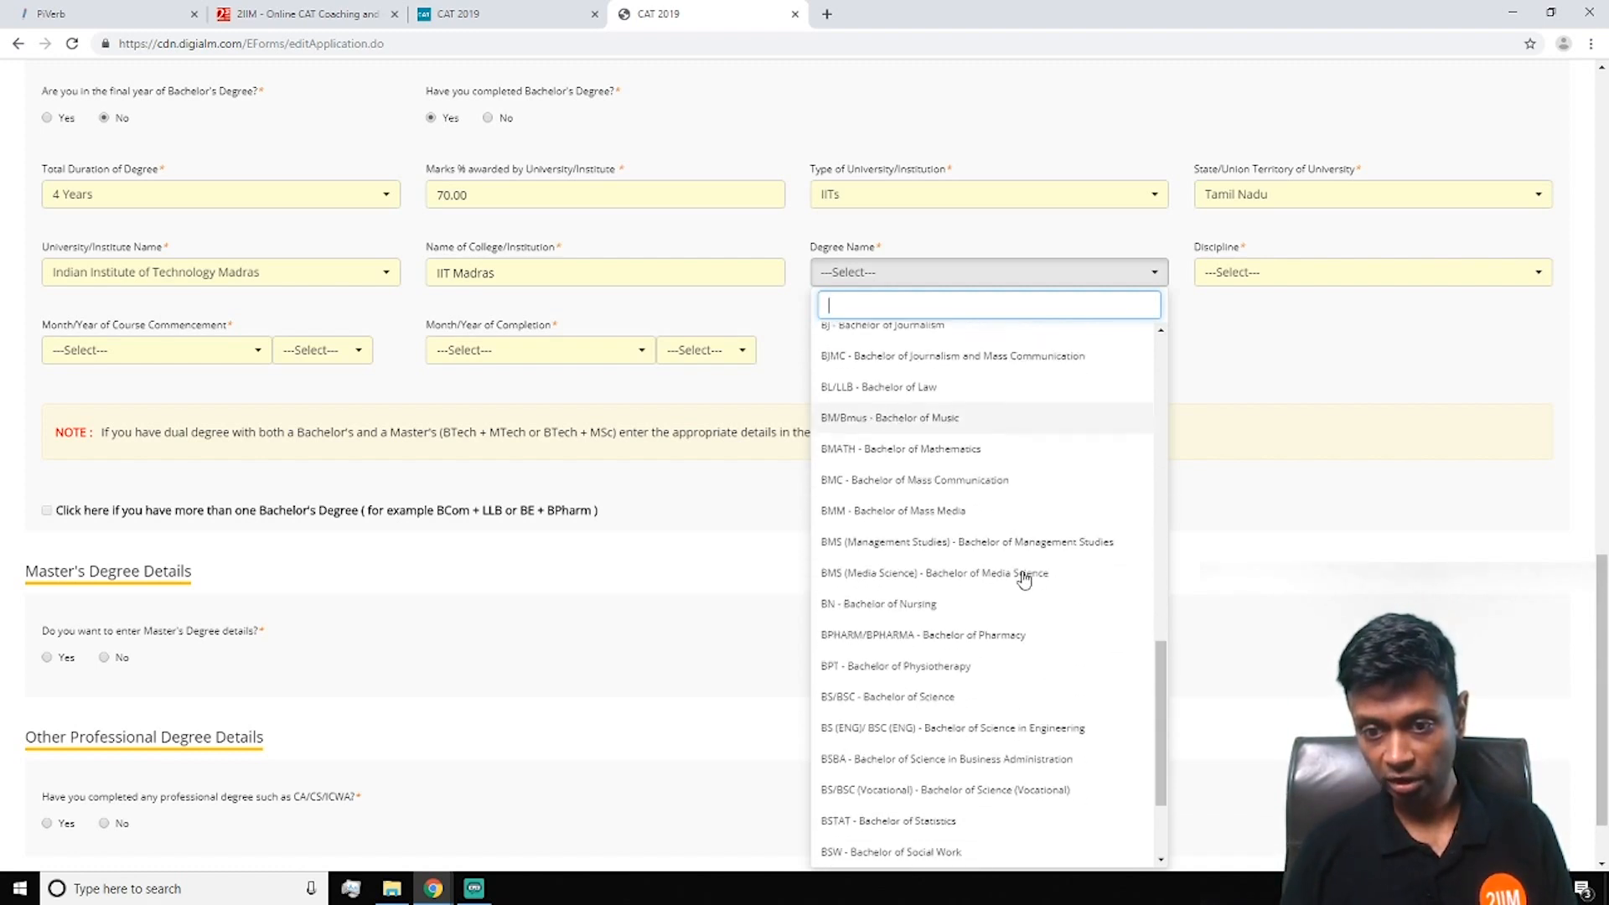
text(tec)
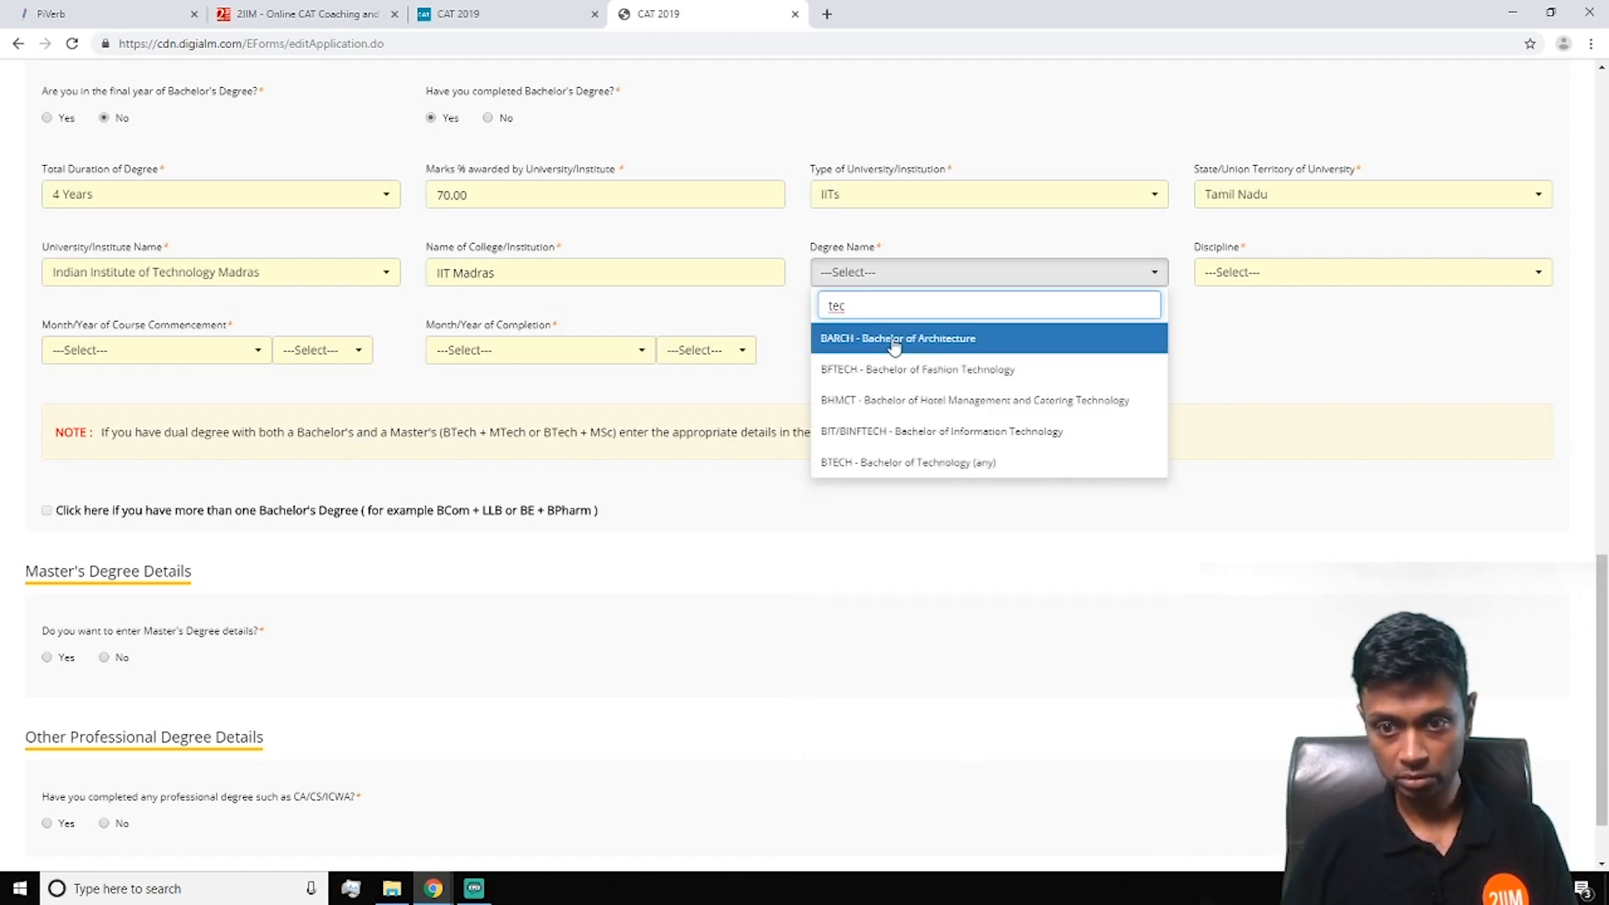
click(874, 464)
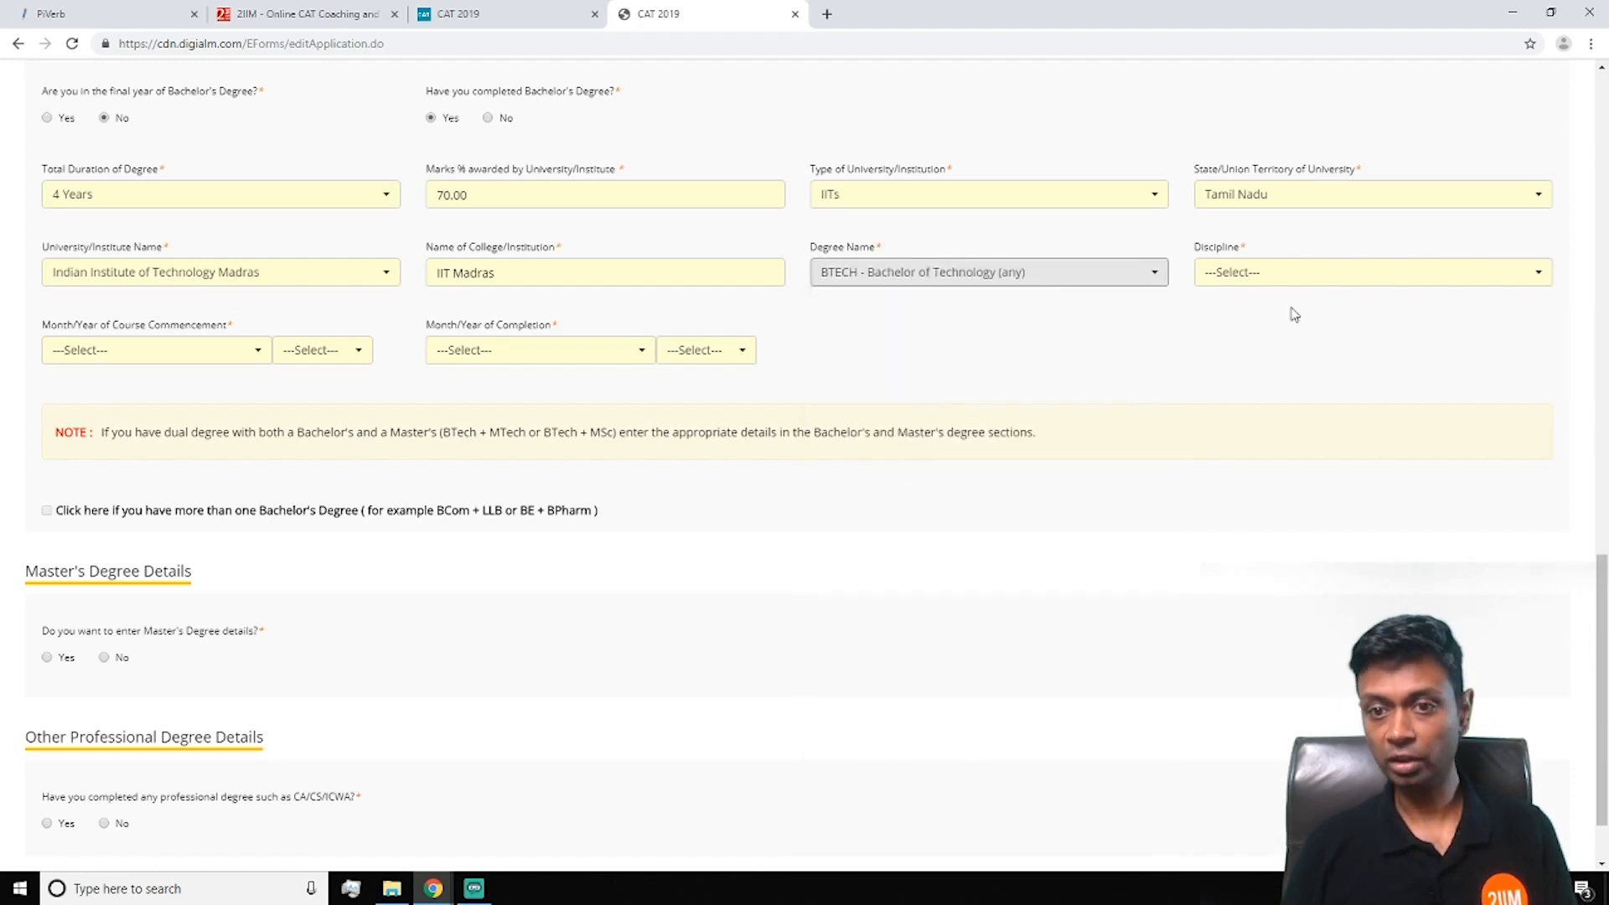
Choose Engineering/Technology as the bachelor's discipline
click(1310, 278)
text(el)
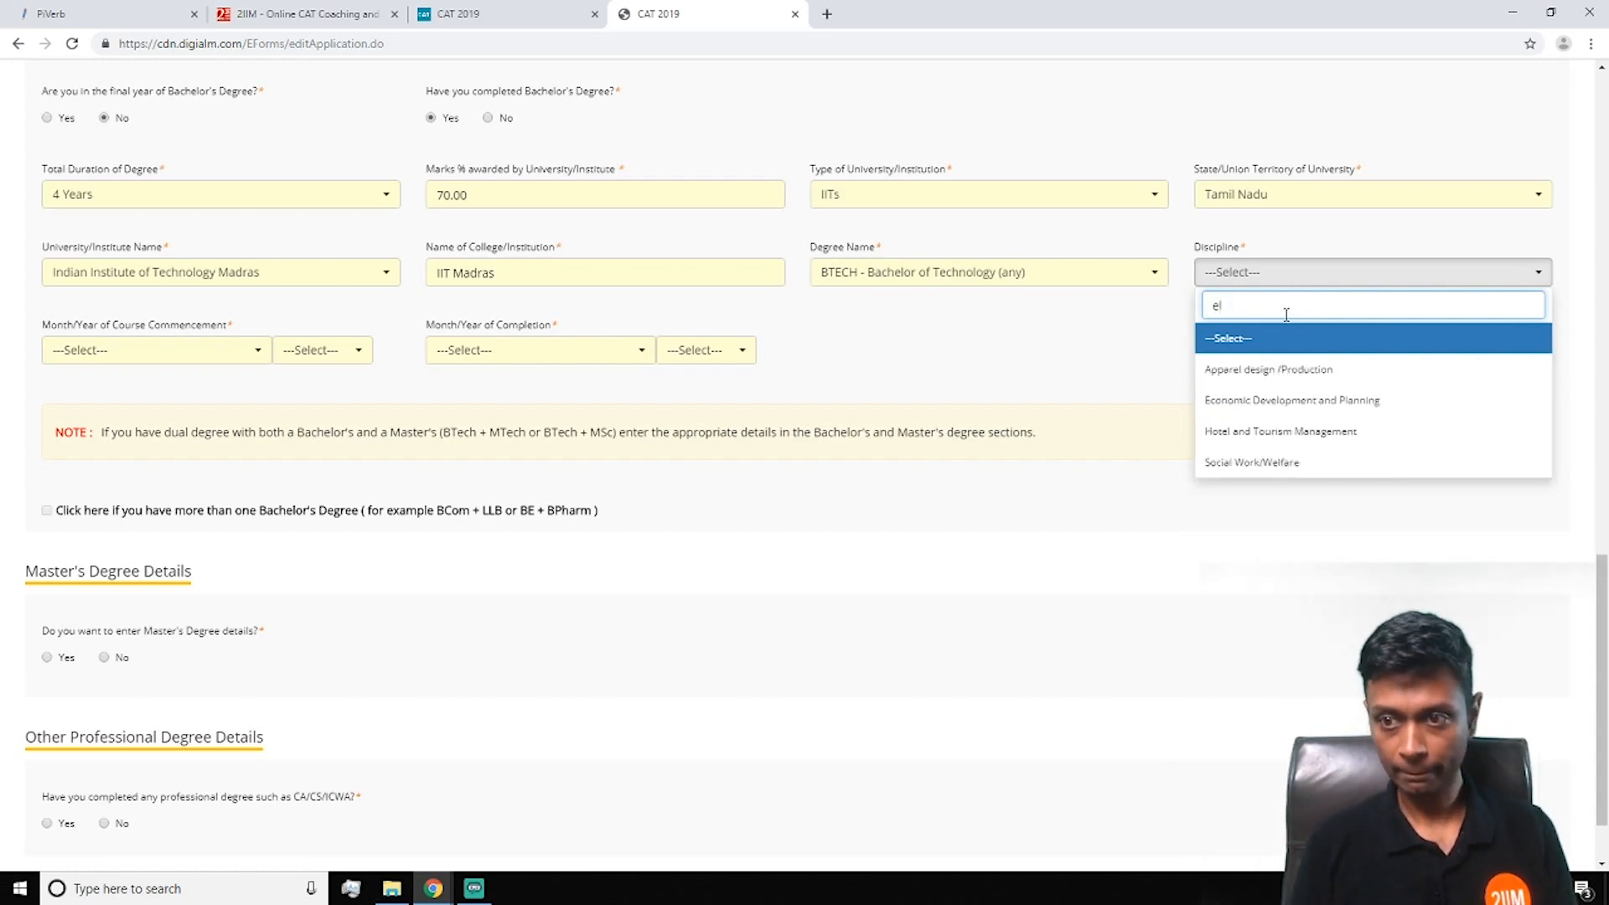
text(e)
key(BackSpace)
key(BackSpace)
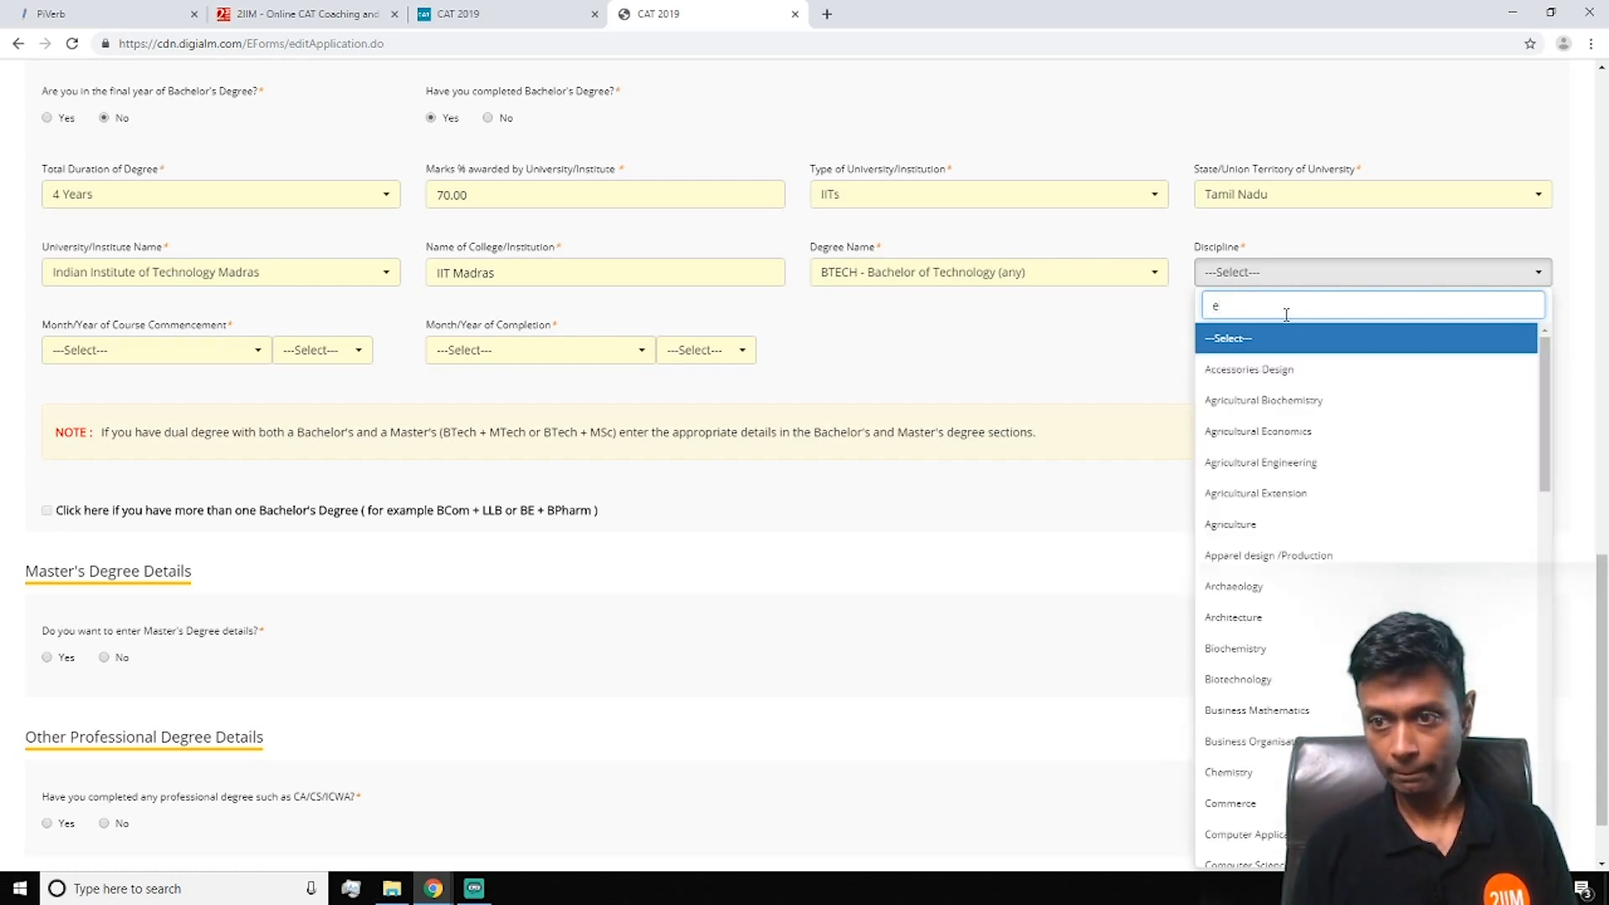
text(nb)
key(BackSpace)
text(g)
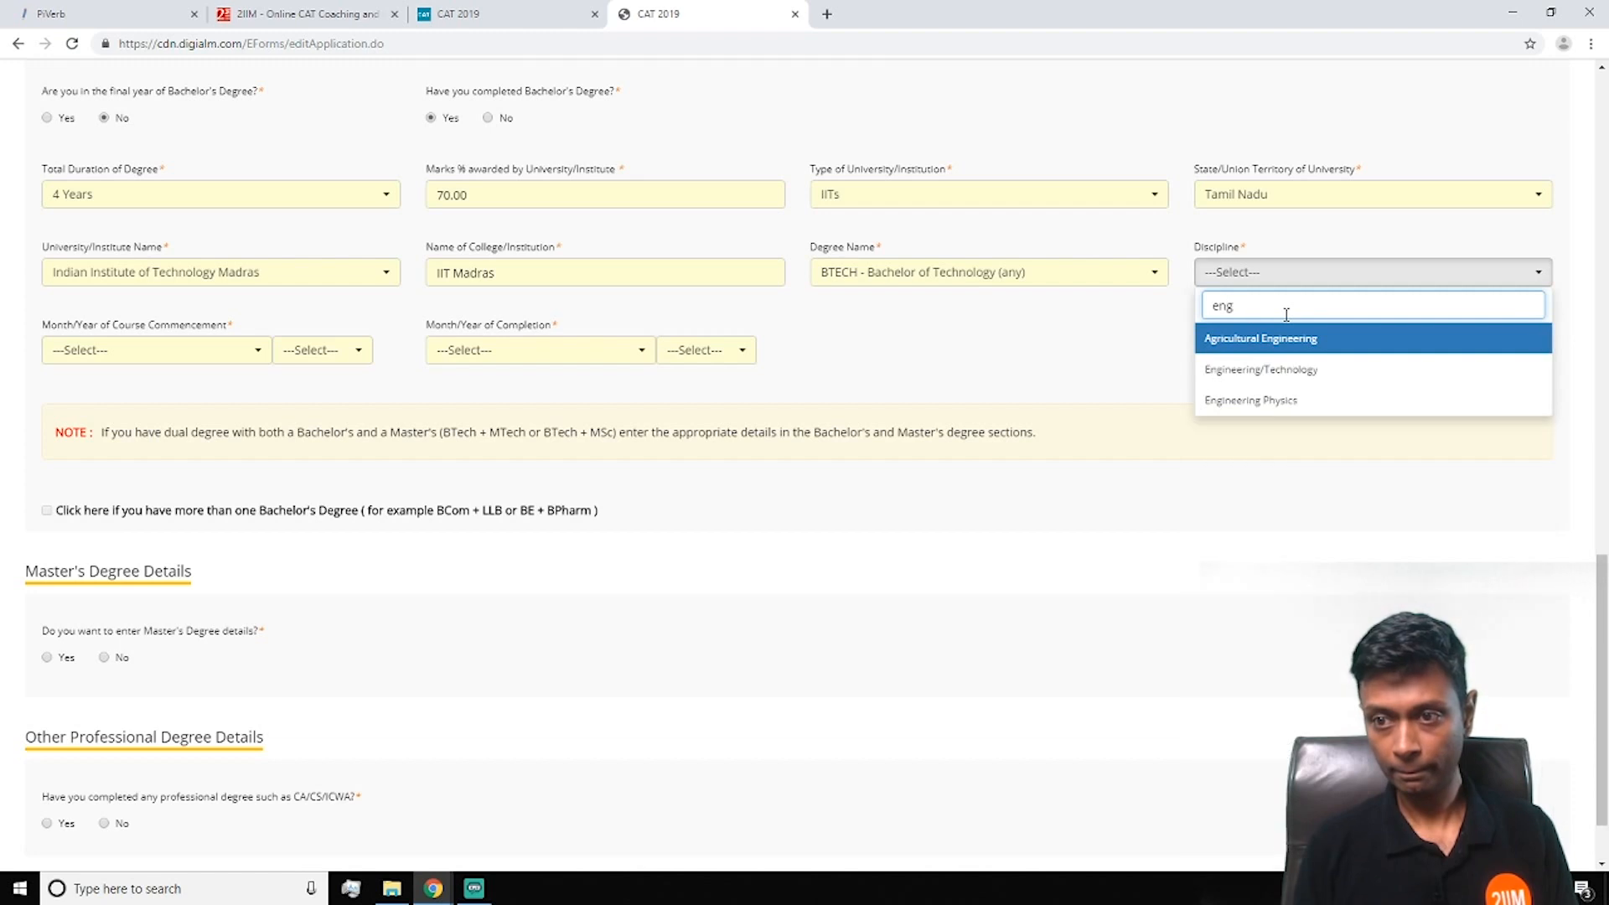
click(1266, 370)
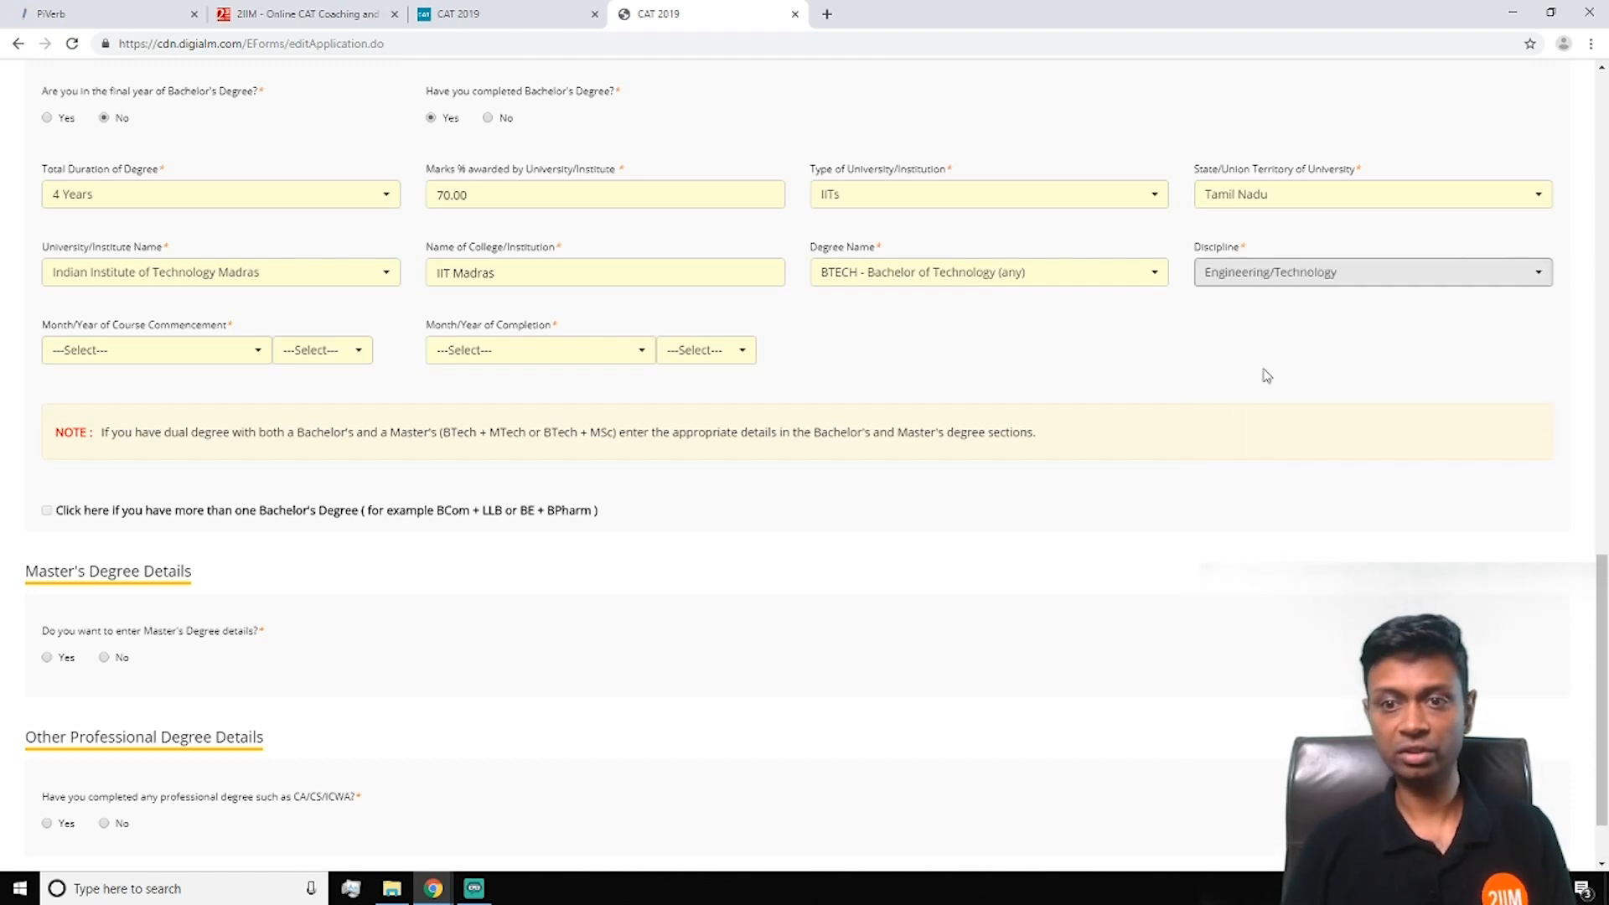
Set the course commencement to August 1997
click(219, 360)
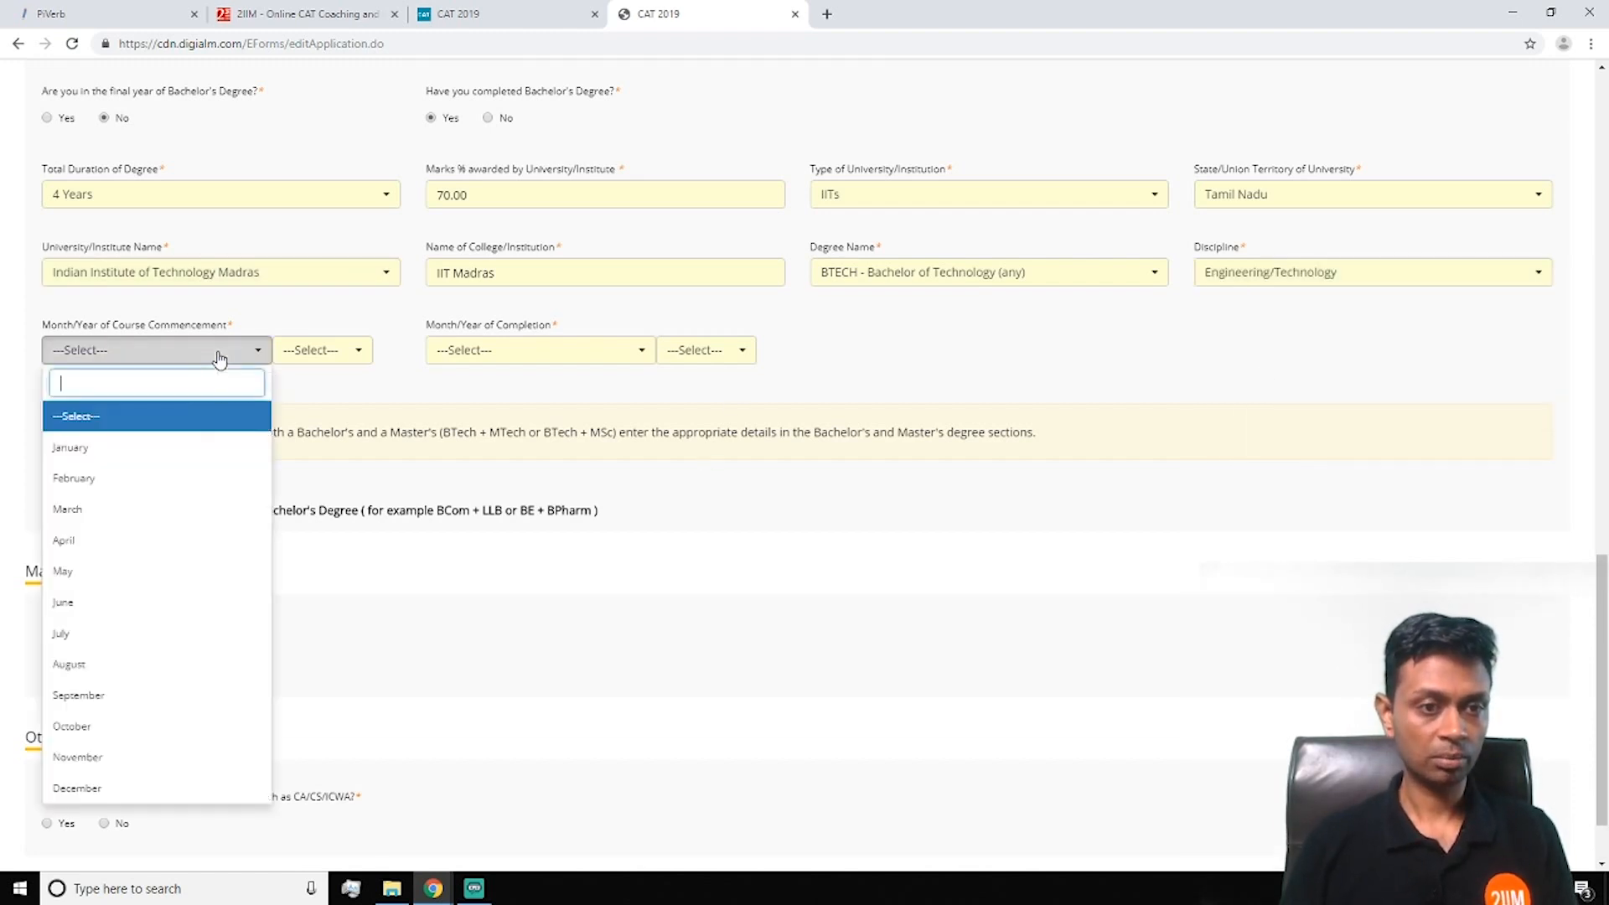
click(157, 666)
click(357, 352)
scroll(305, 628, down, 10)
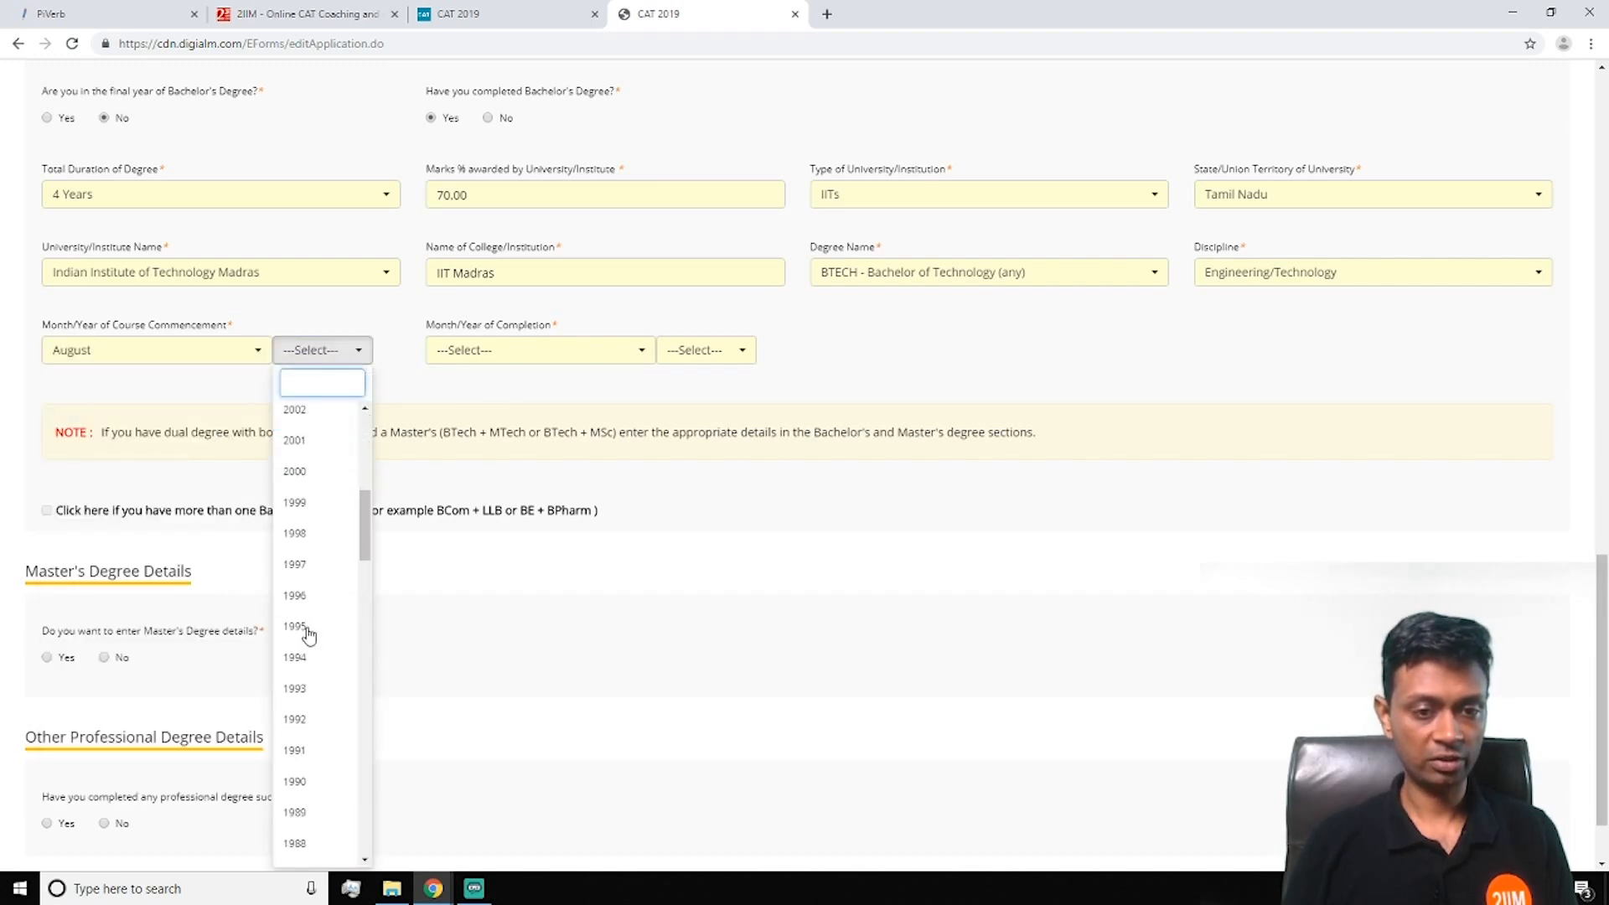
scroll(327, 503, up, 4)
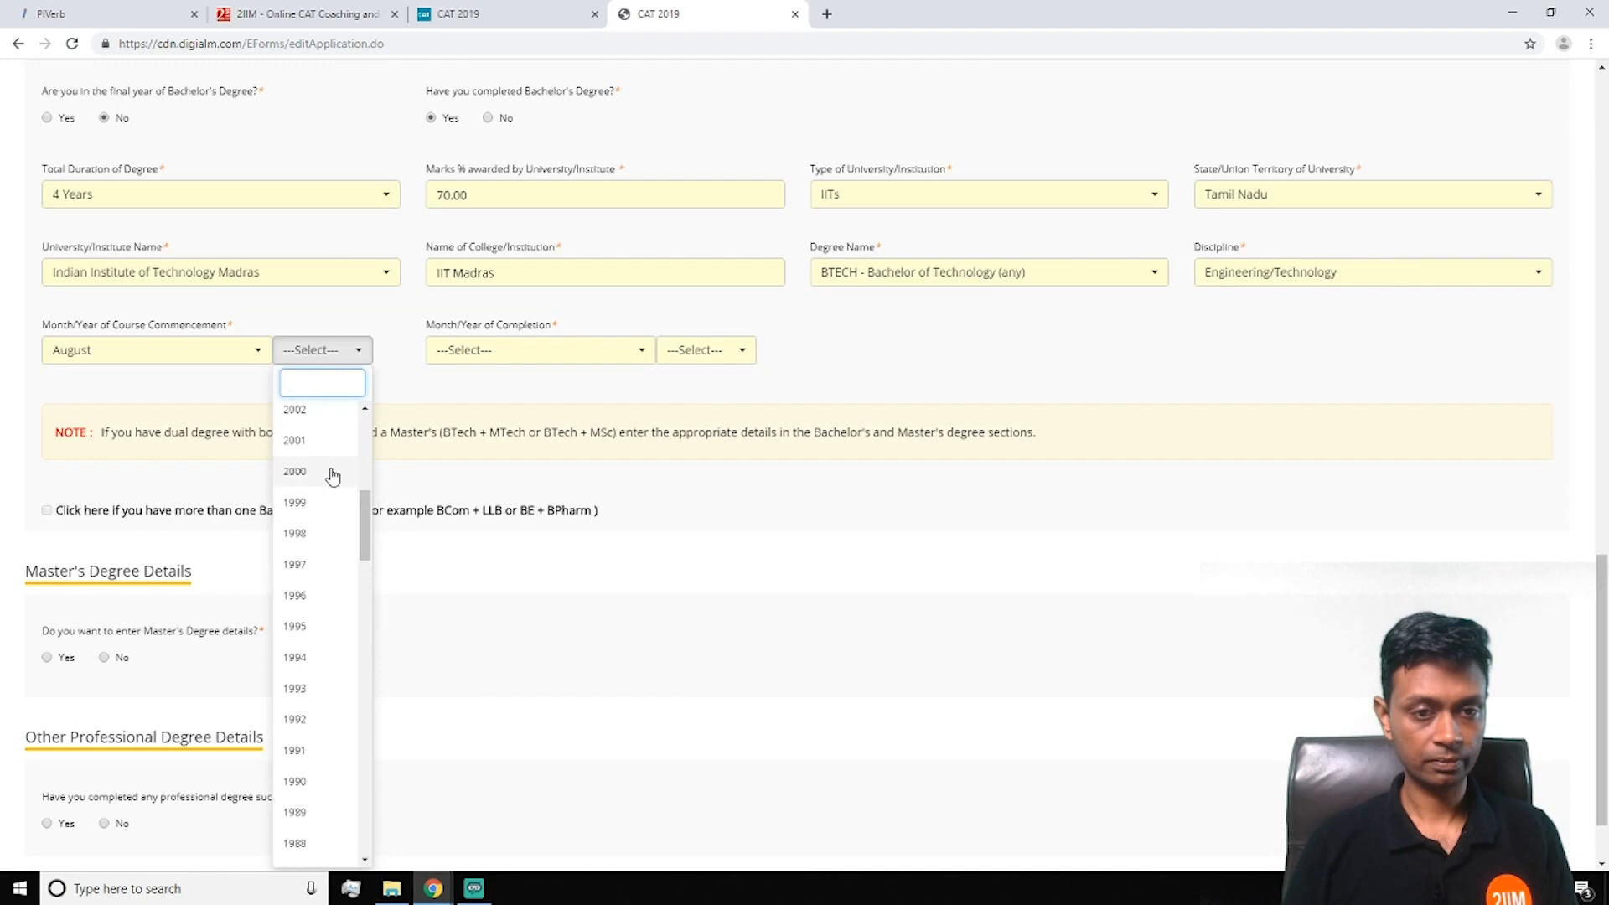
scroll(333, 460, down, 3)
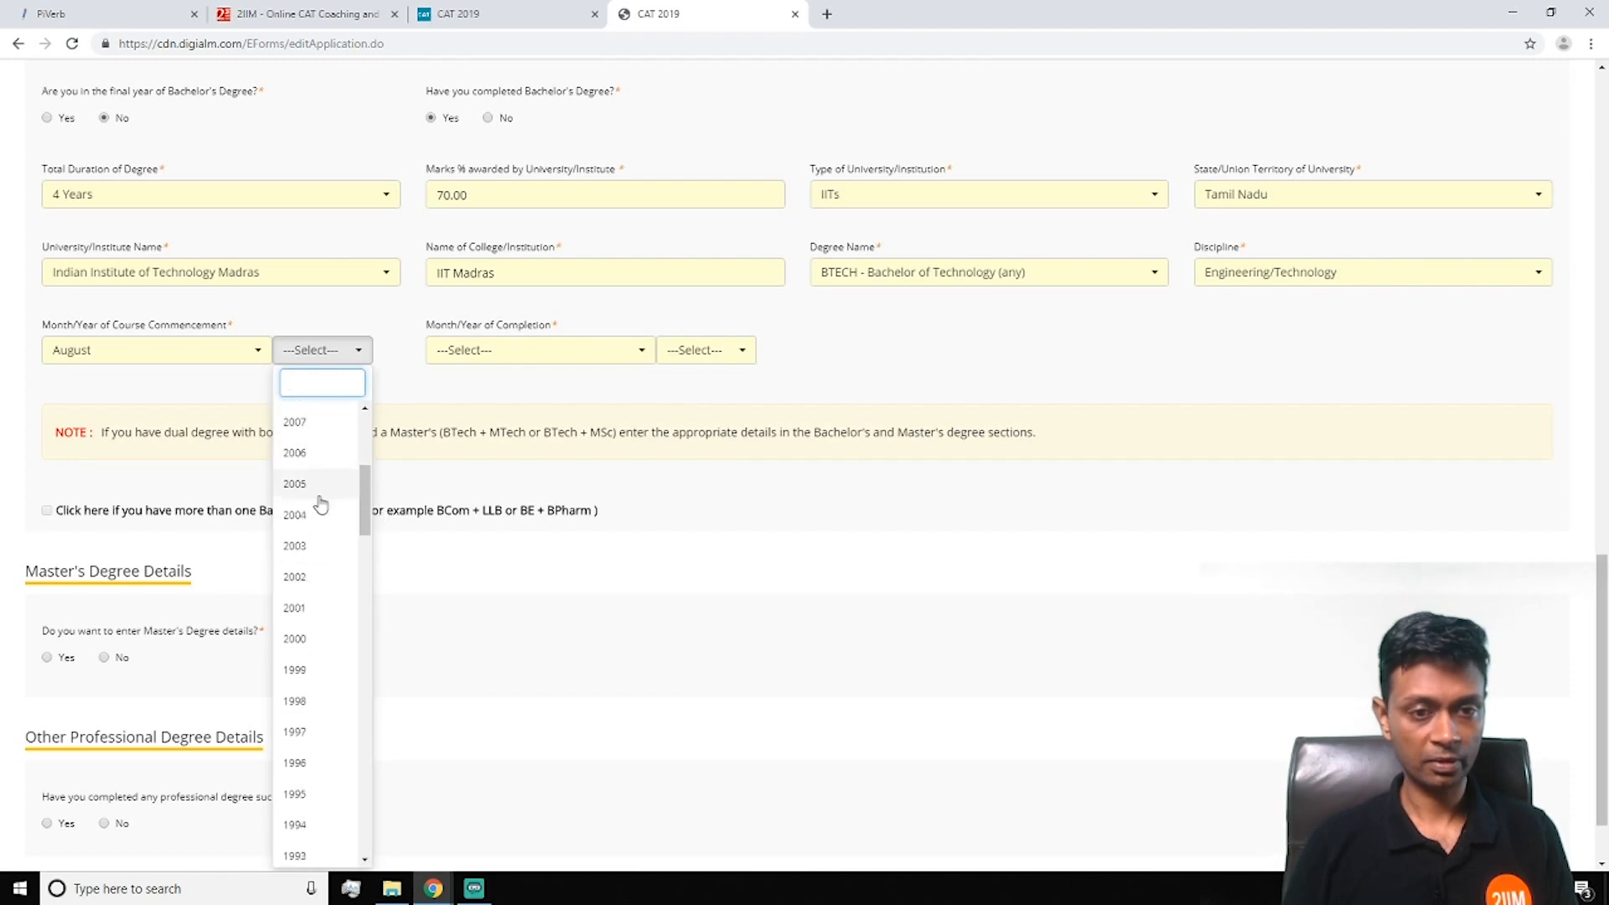
scroll(319, 469, up, 1)
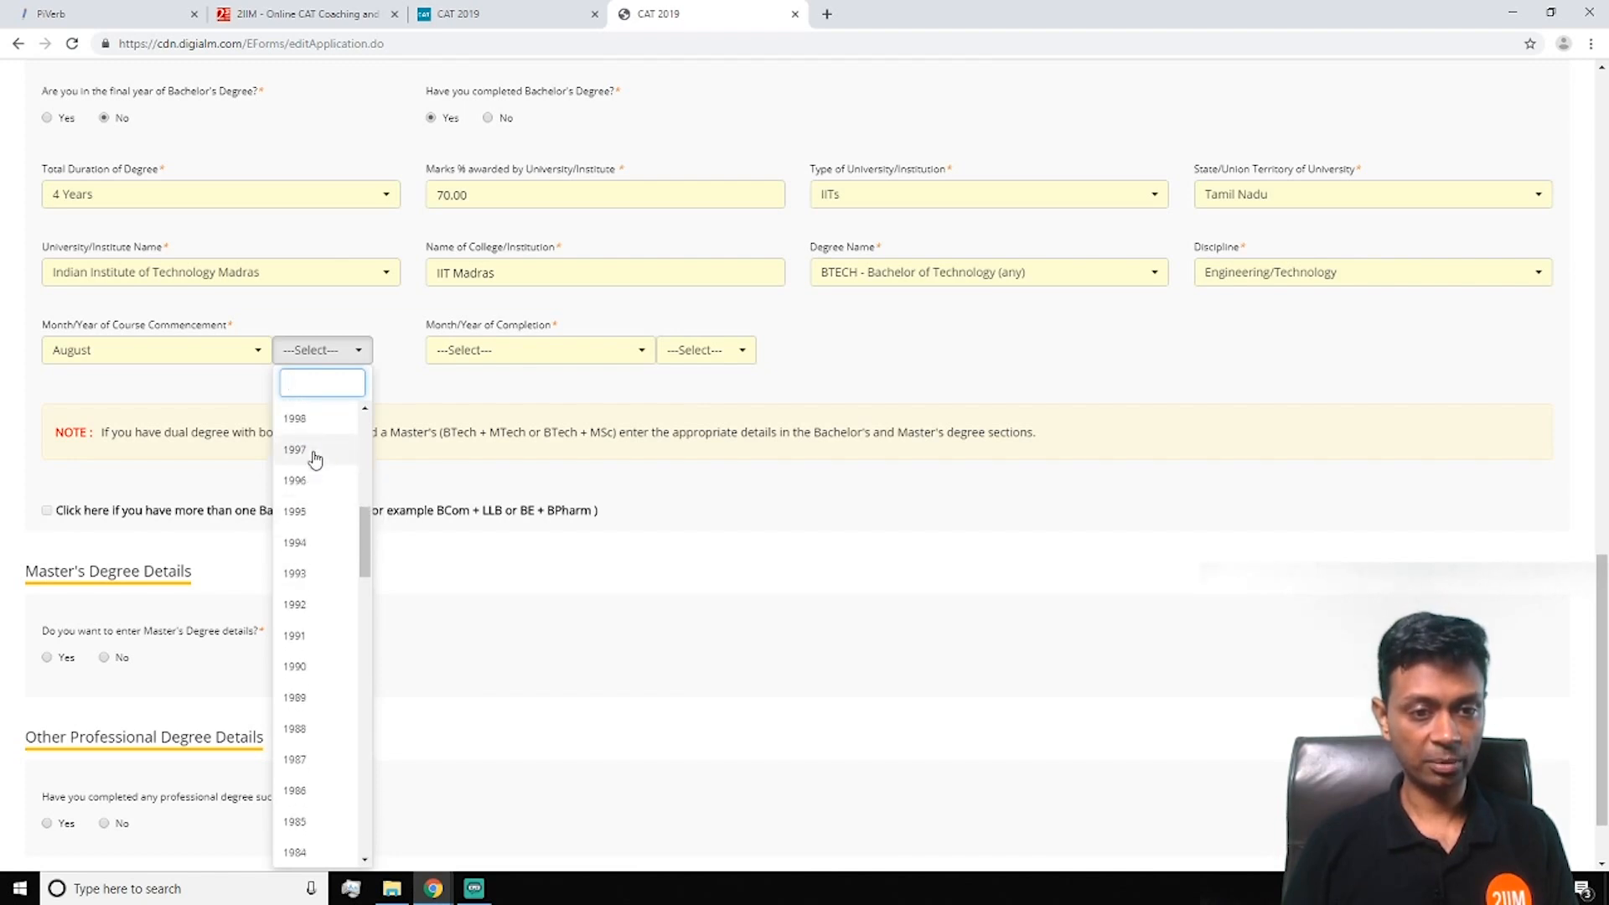
click(324, 490)
Set the course completion to May 2001
click(550, 359)
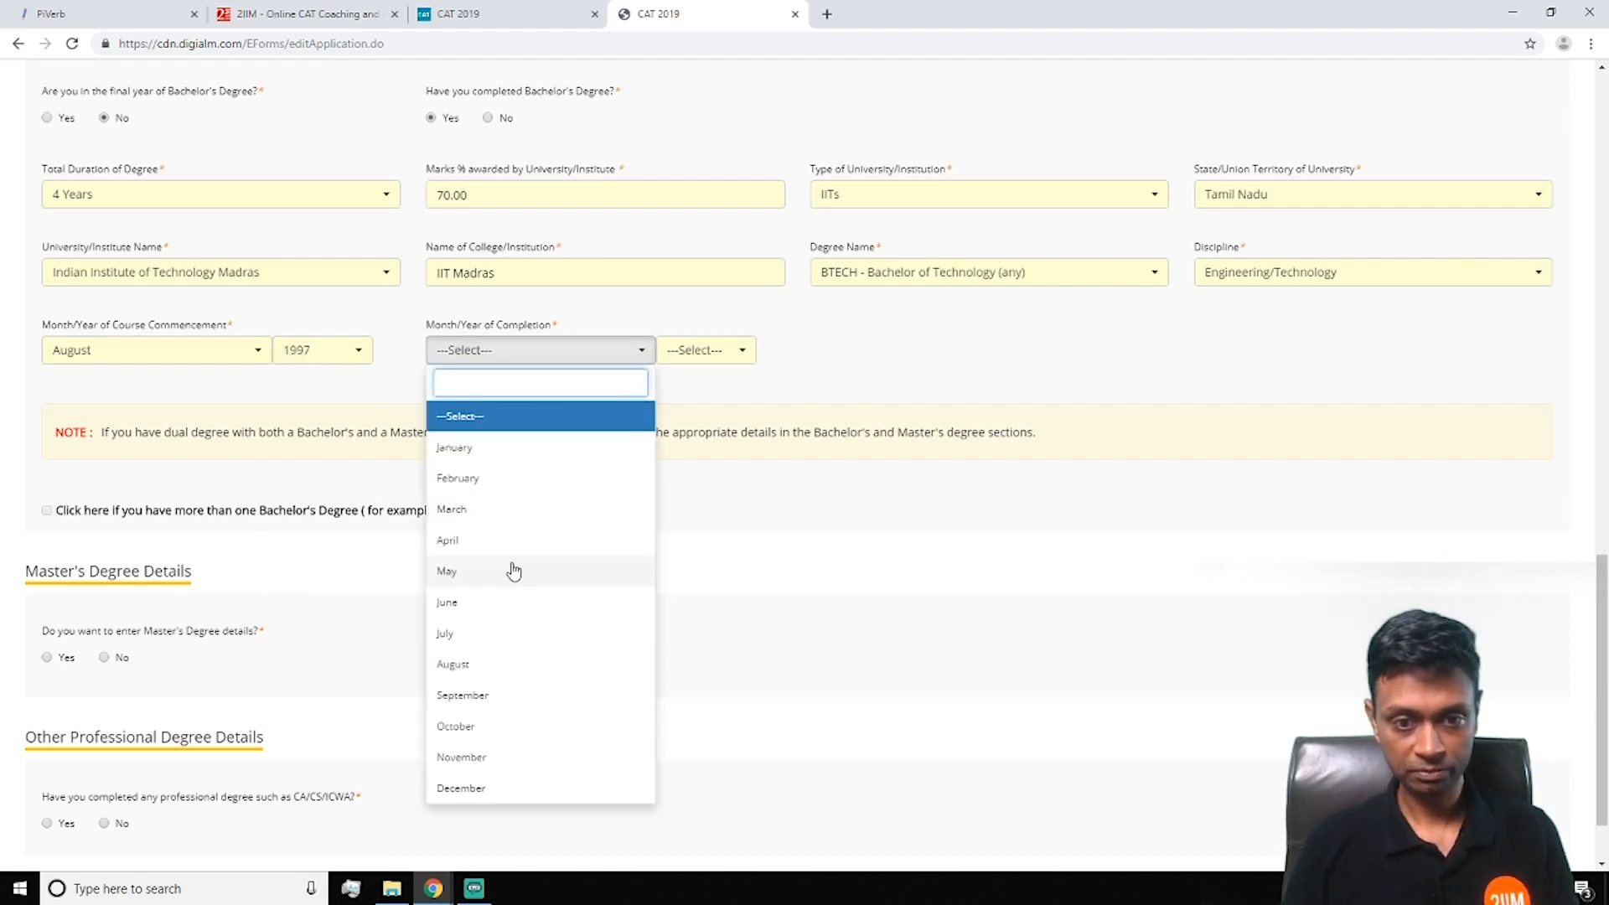
click(513, 571)
click(690, 350)
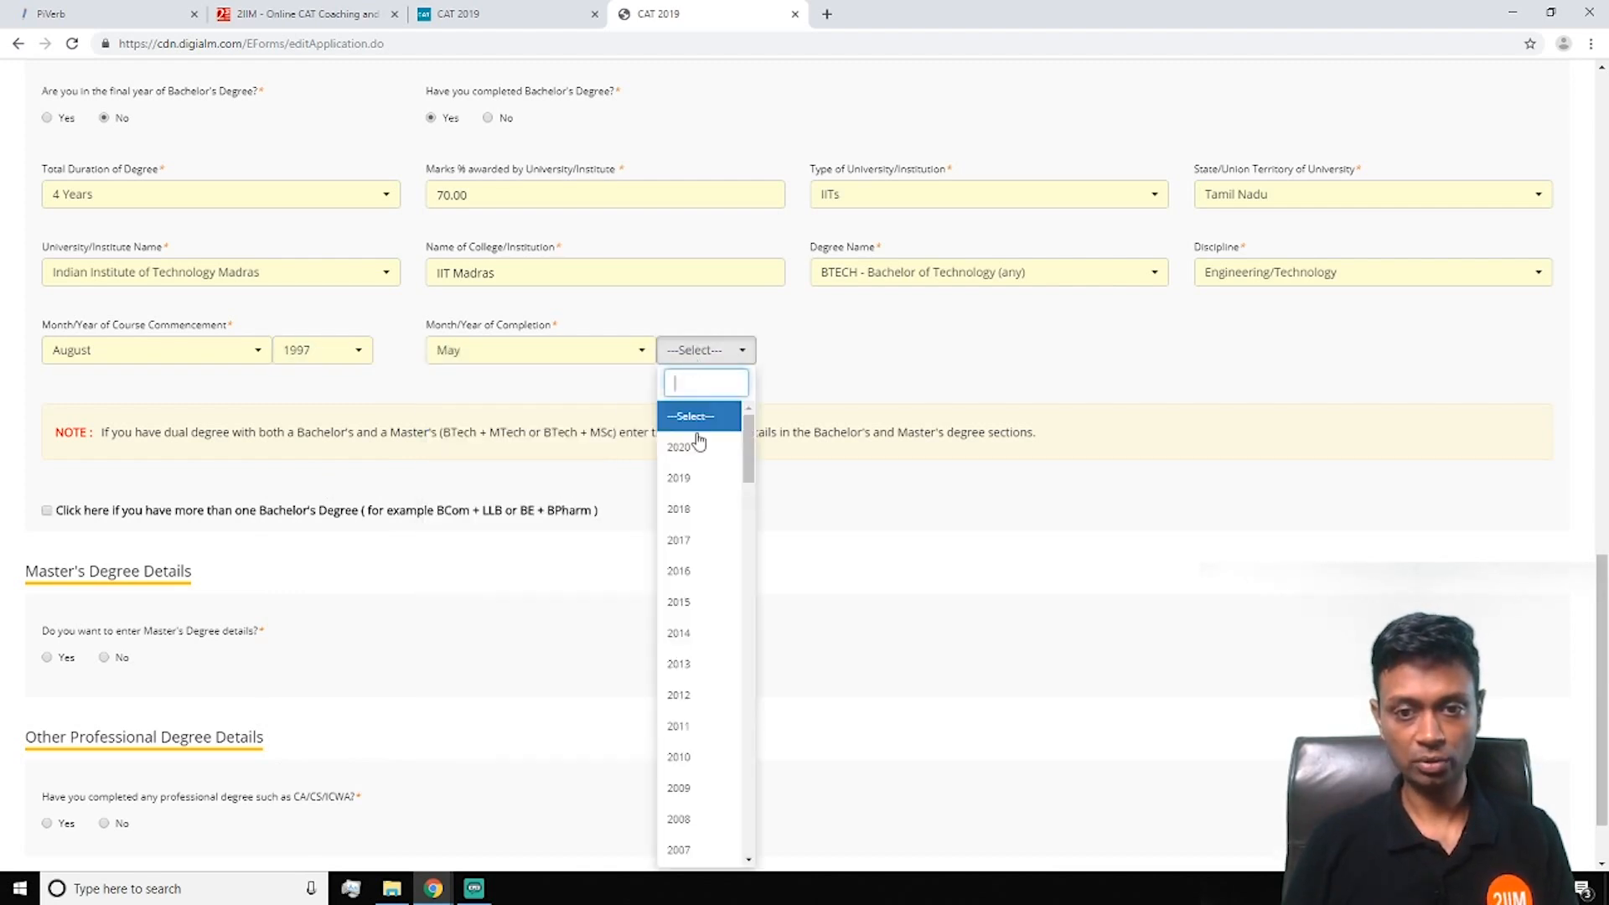
scroll(700, 515, down, 5)
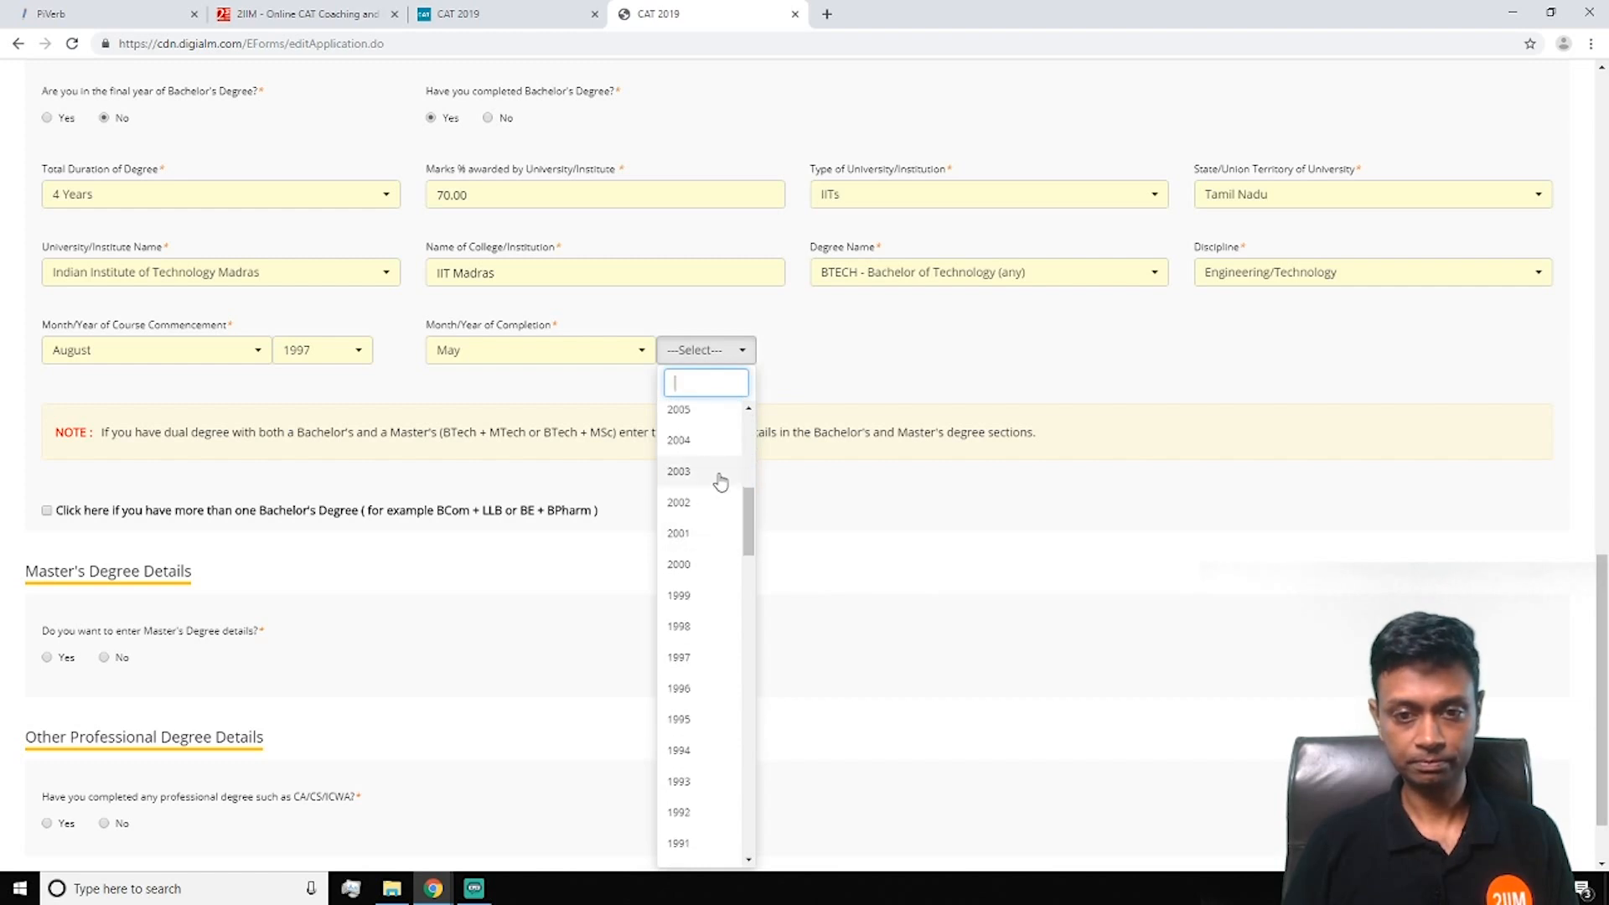
click(707, 536)
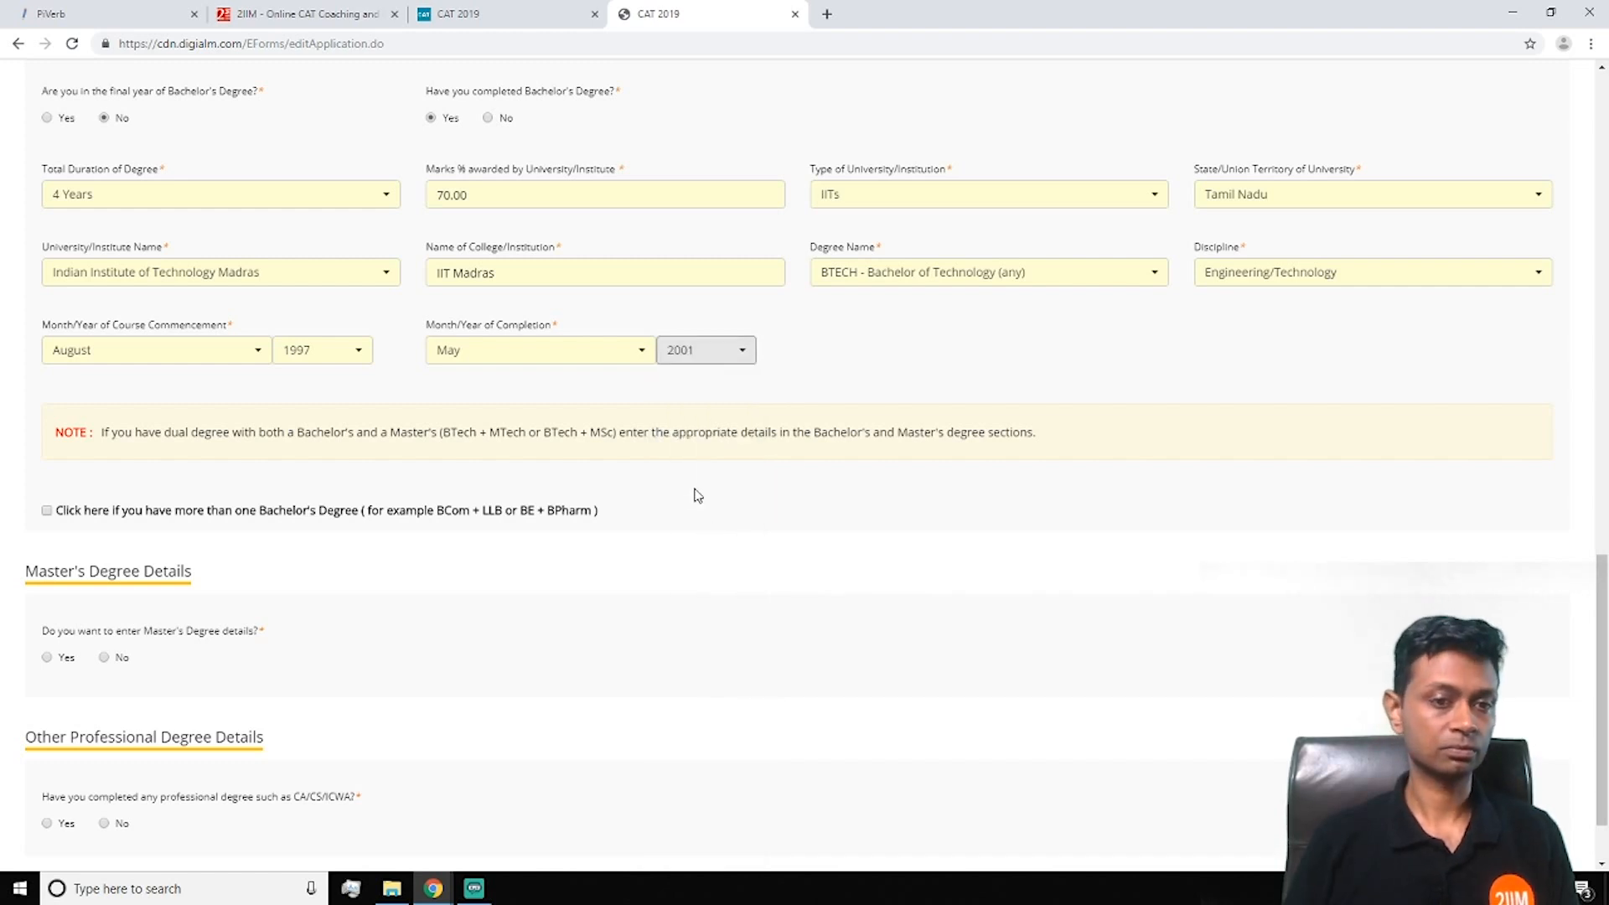
click(690, 517)
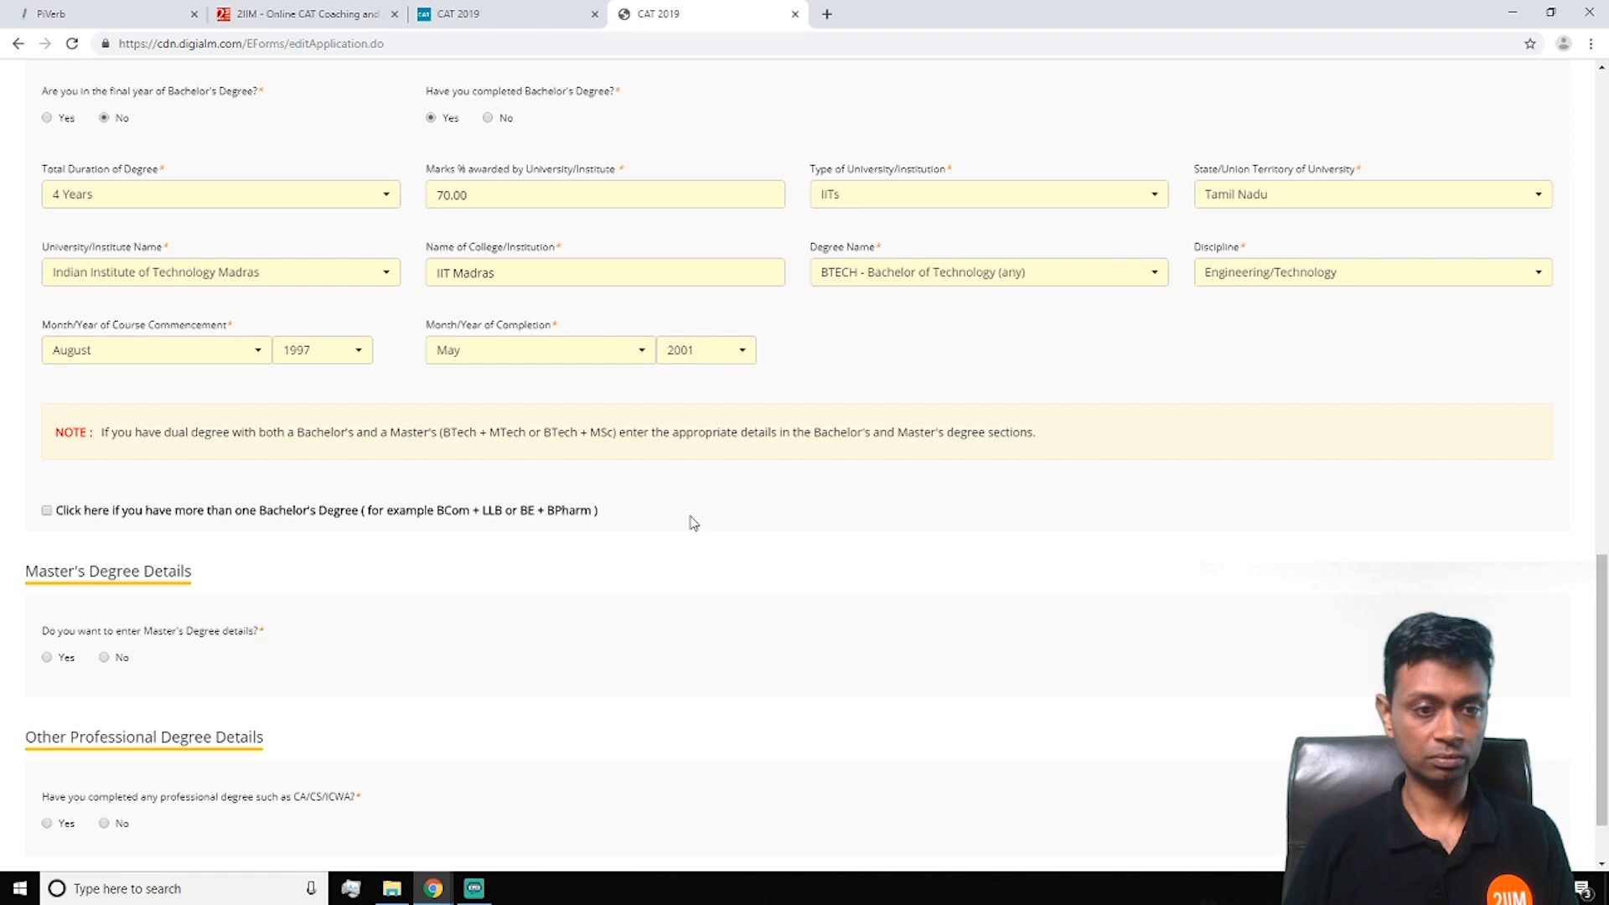
Leave master's and professional degrees as No and save the academic details
scroll(694, 523, down, 2)
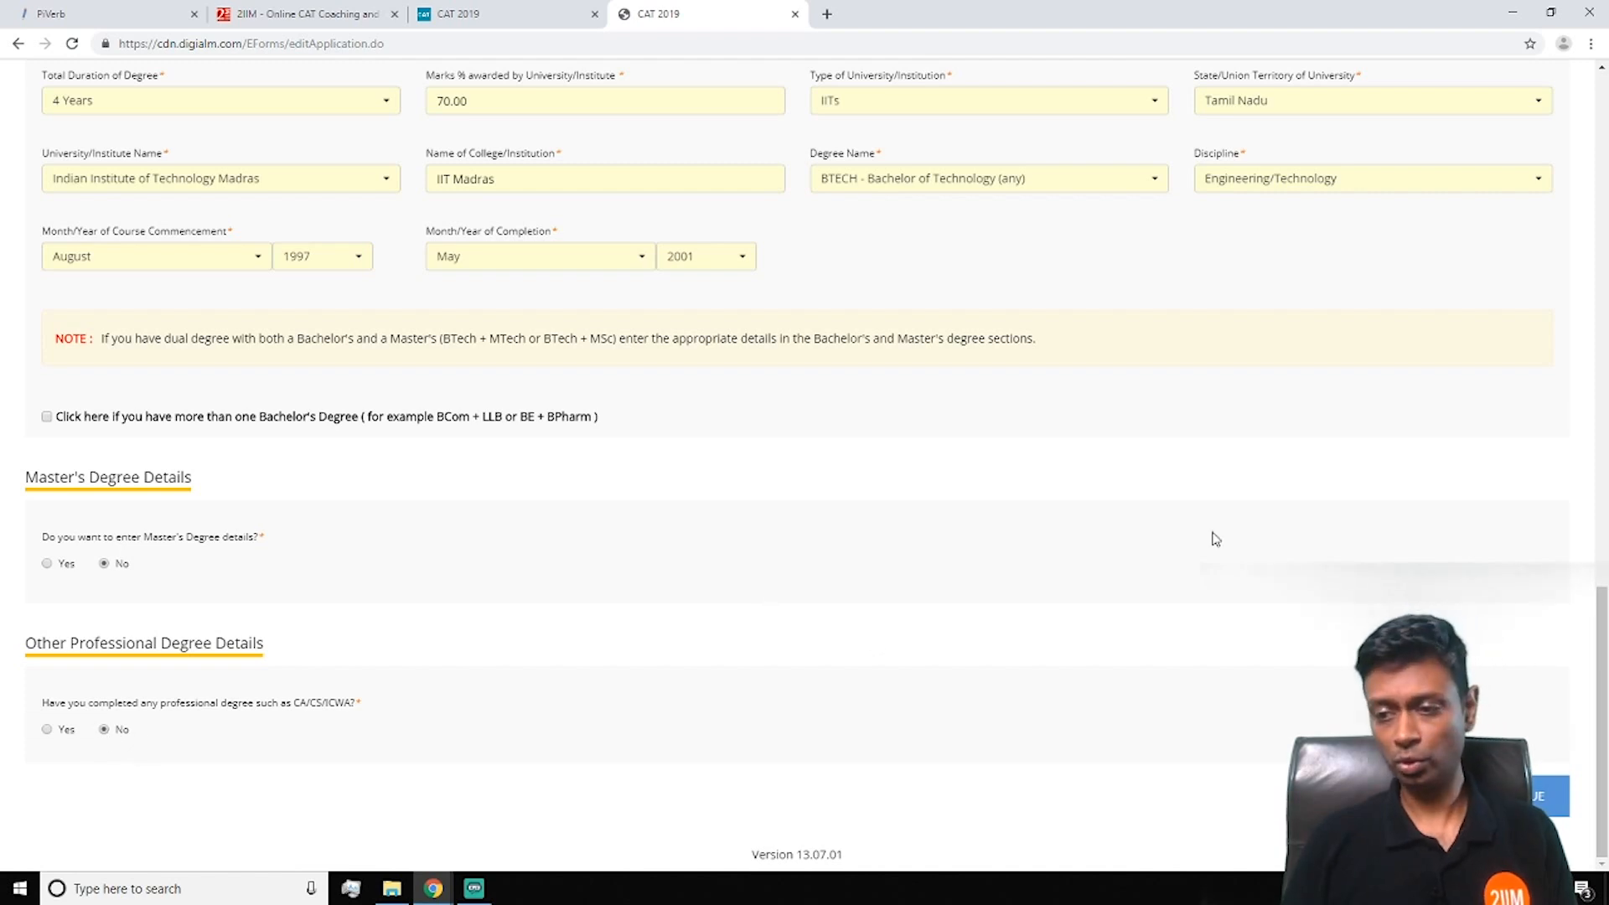
click(1532, 796)
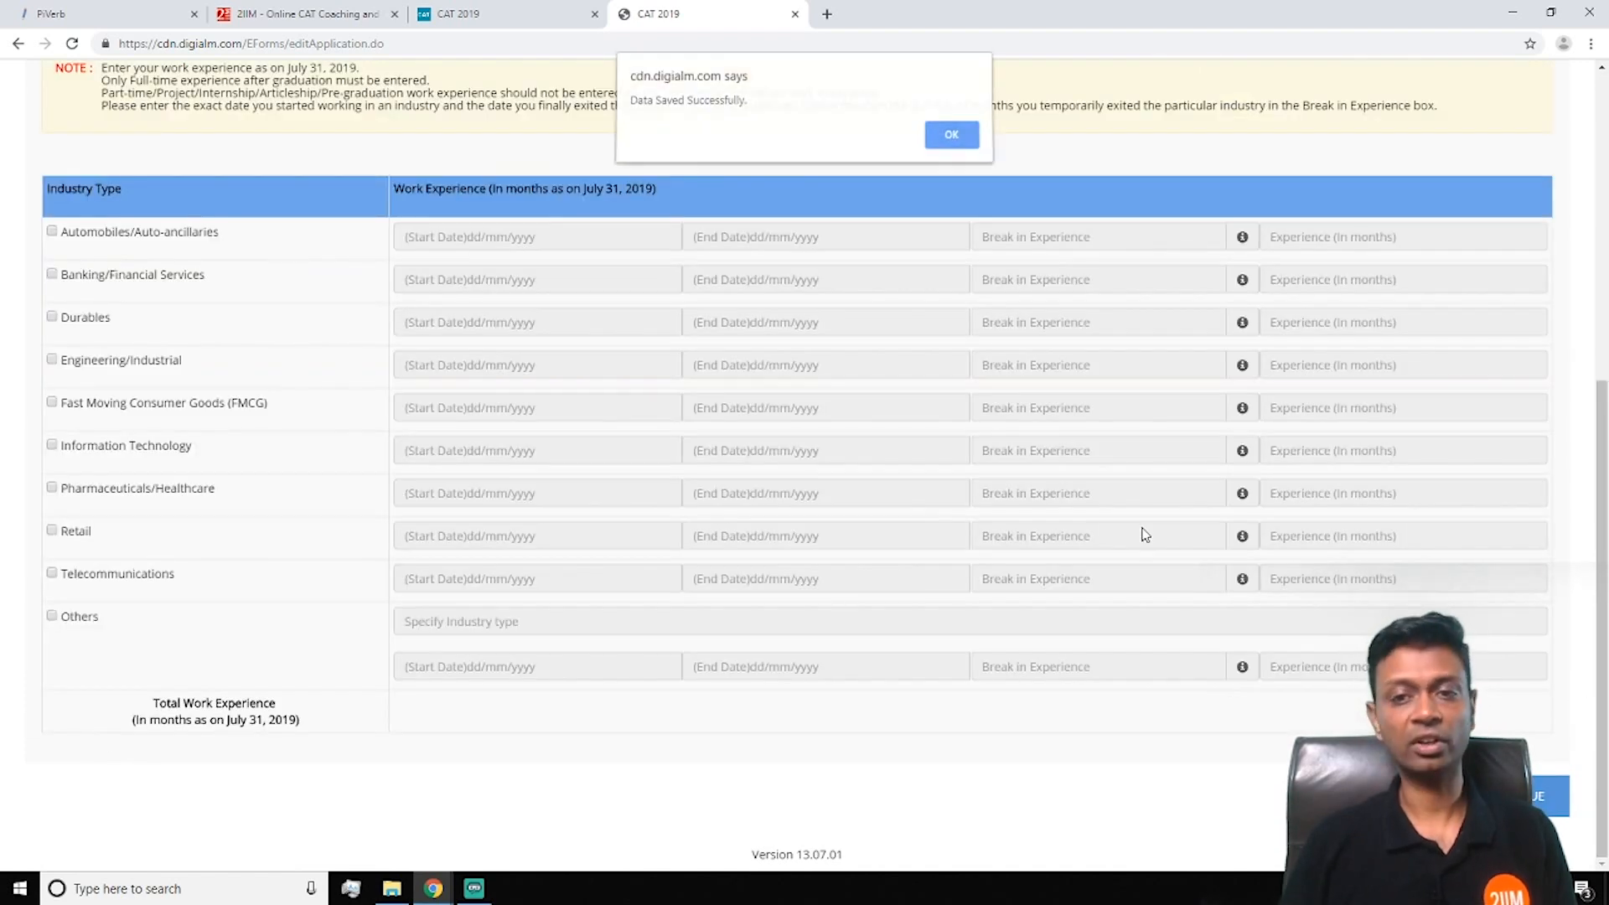
Dismiss the 'Data Saved Successfully' alert and scroll to the Industry Type table
click(949, 141)
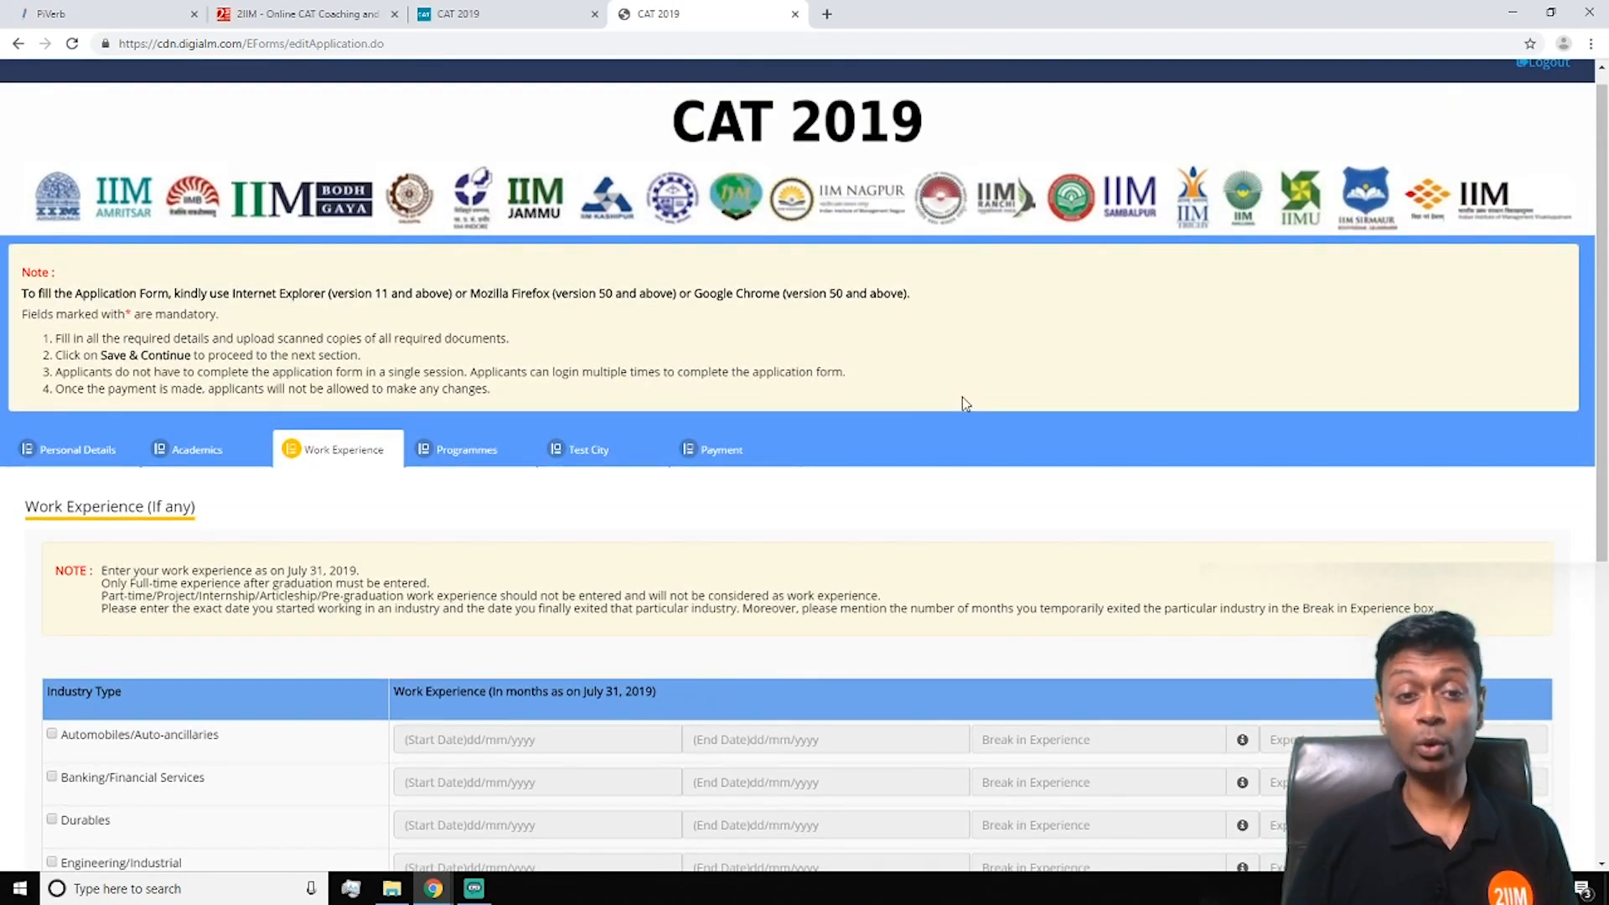
scroll(484, 519, down, 5)
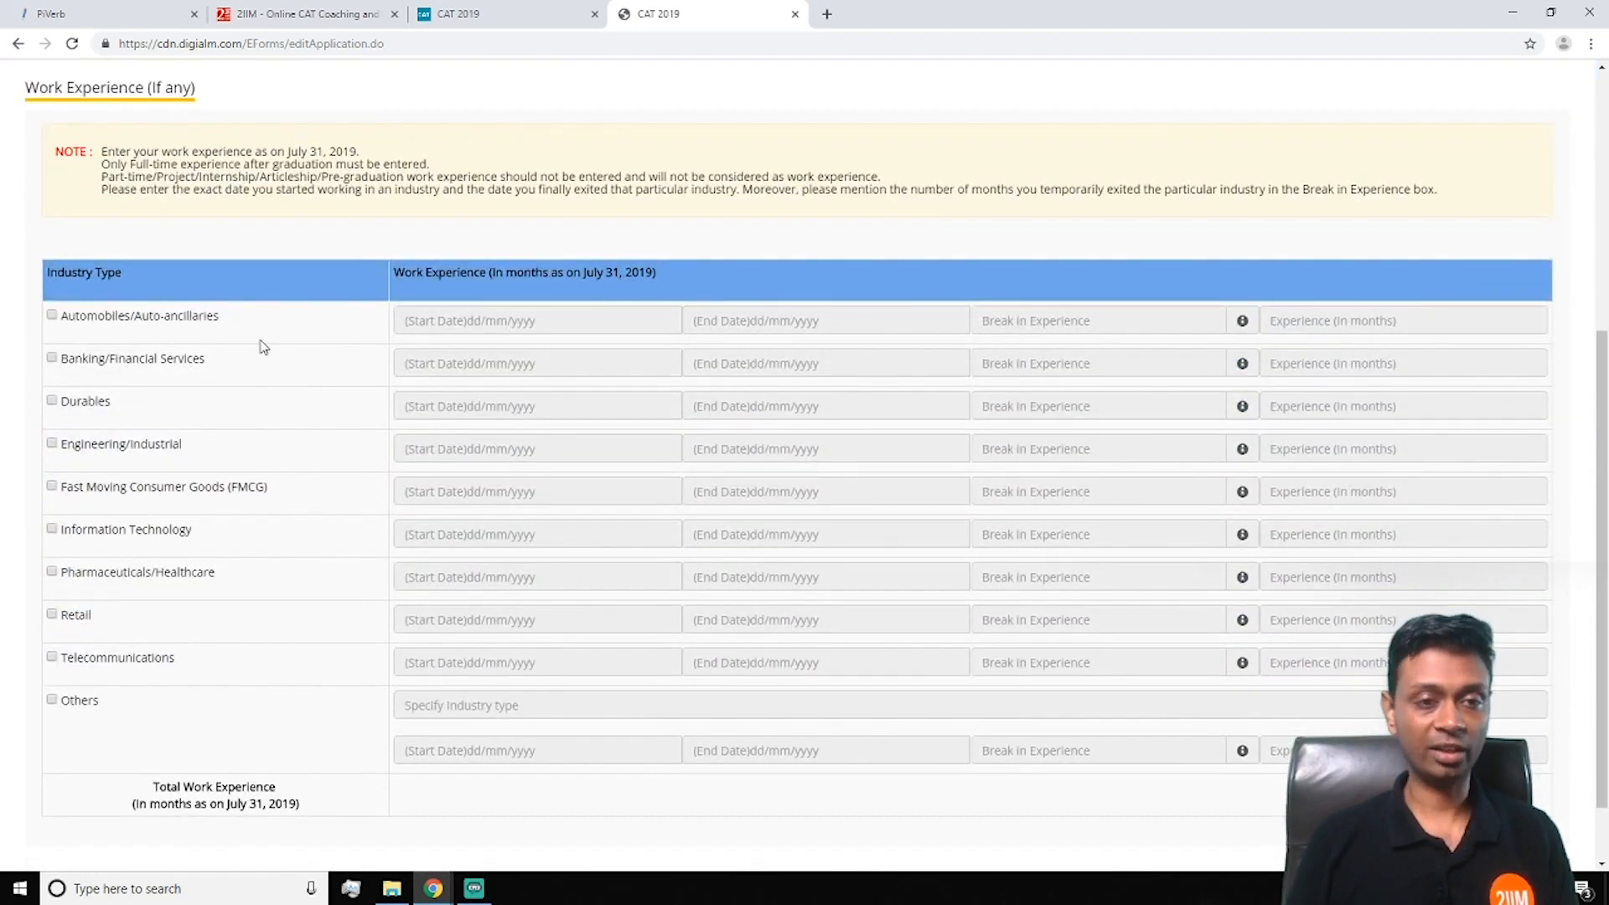
Tick Banking/Financial Services and set its start date to 08/01/2004
click(52, 359)
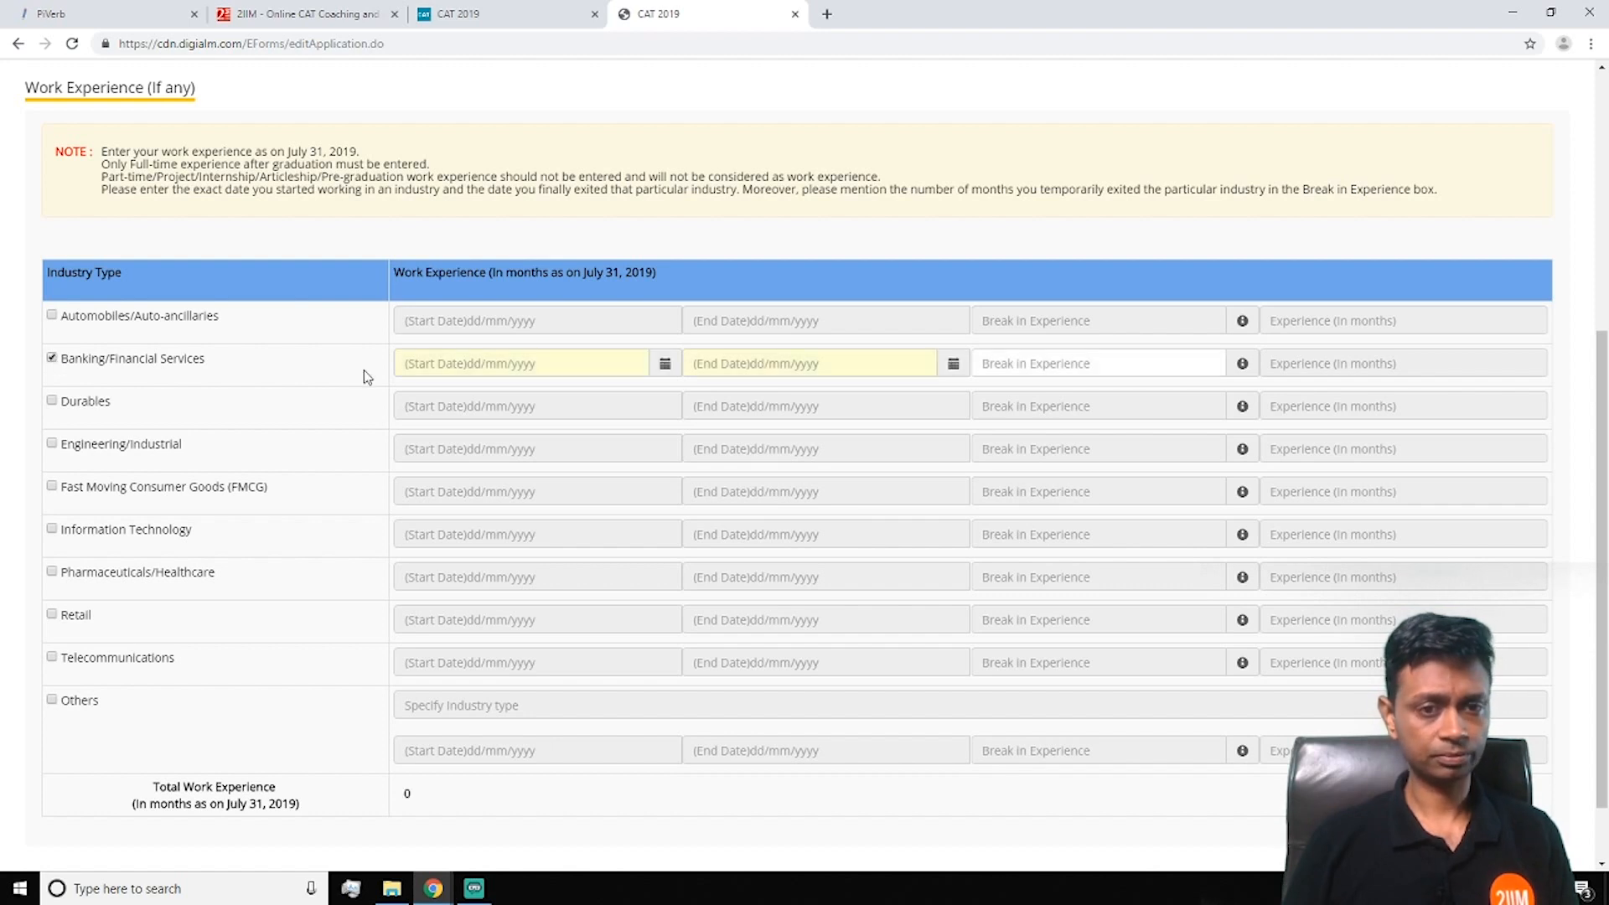
click(666, 366)
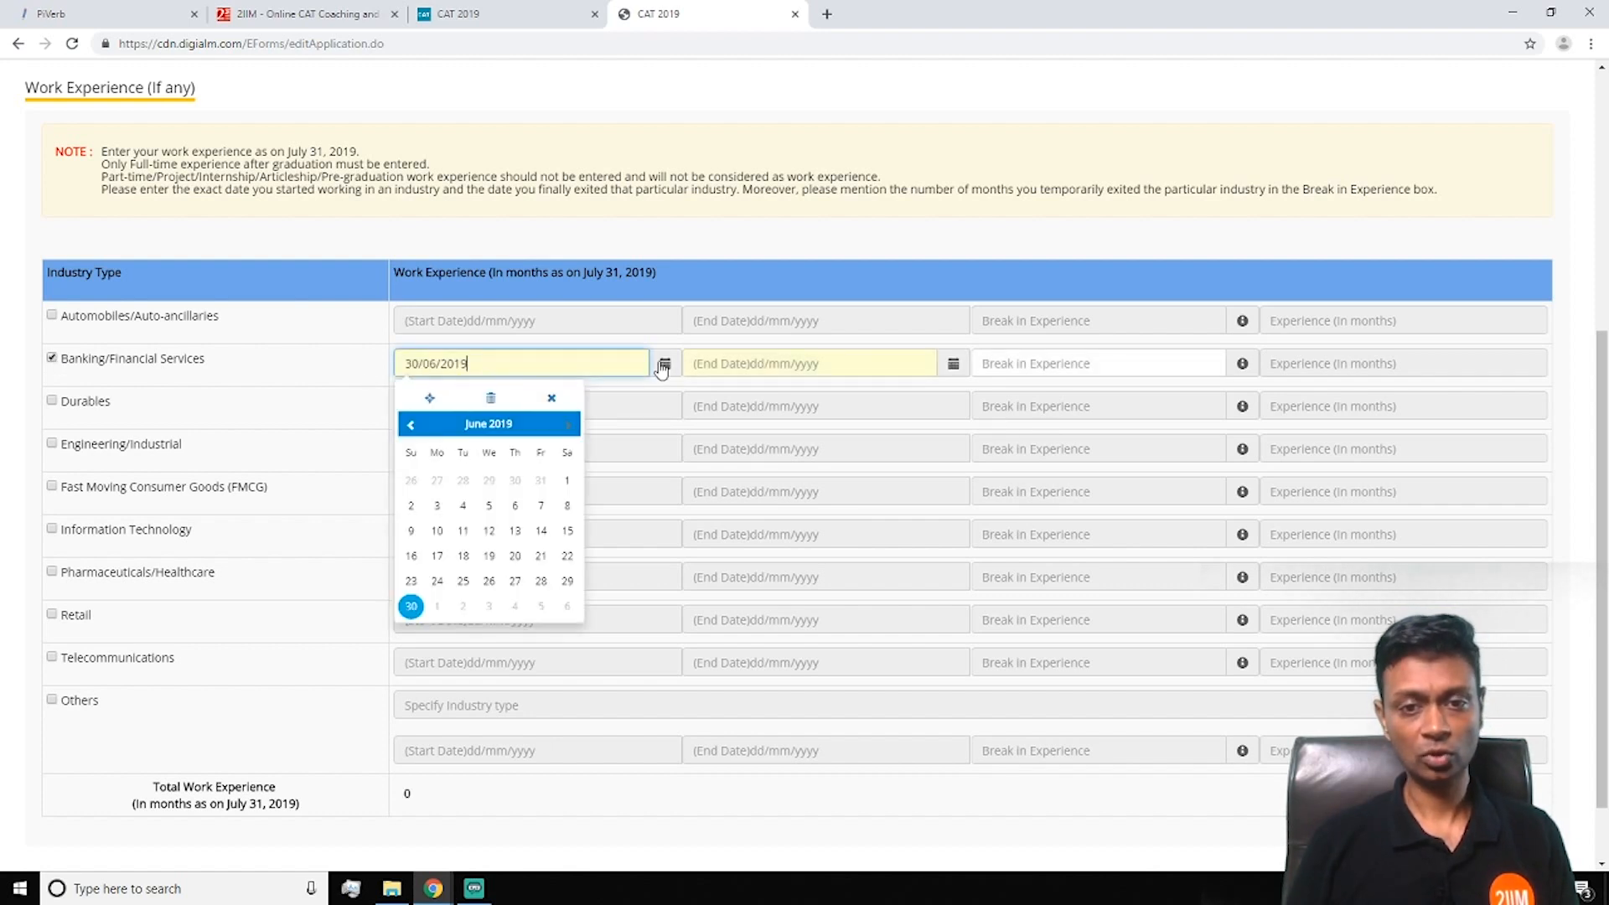
click(501, 425)
click(408, 425)
click(408, 425)
click(408, 425)
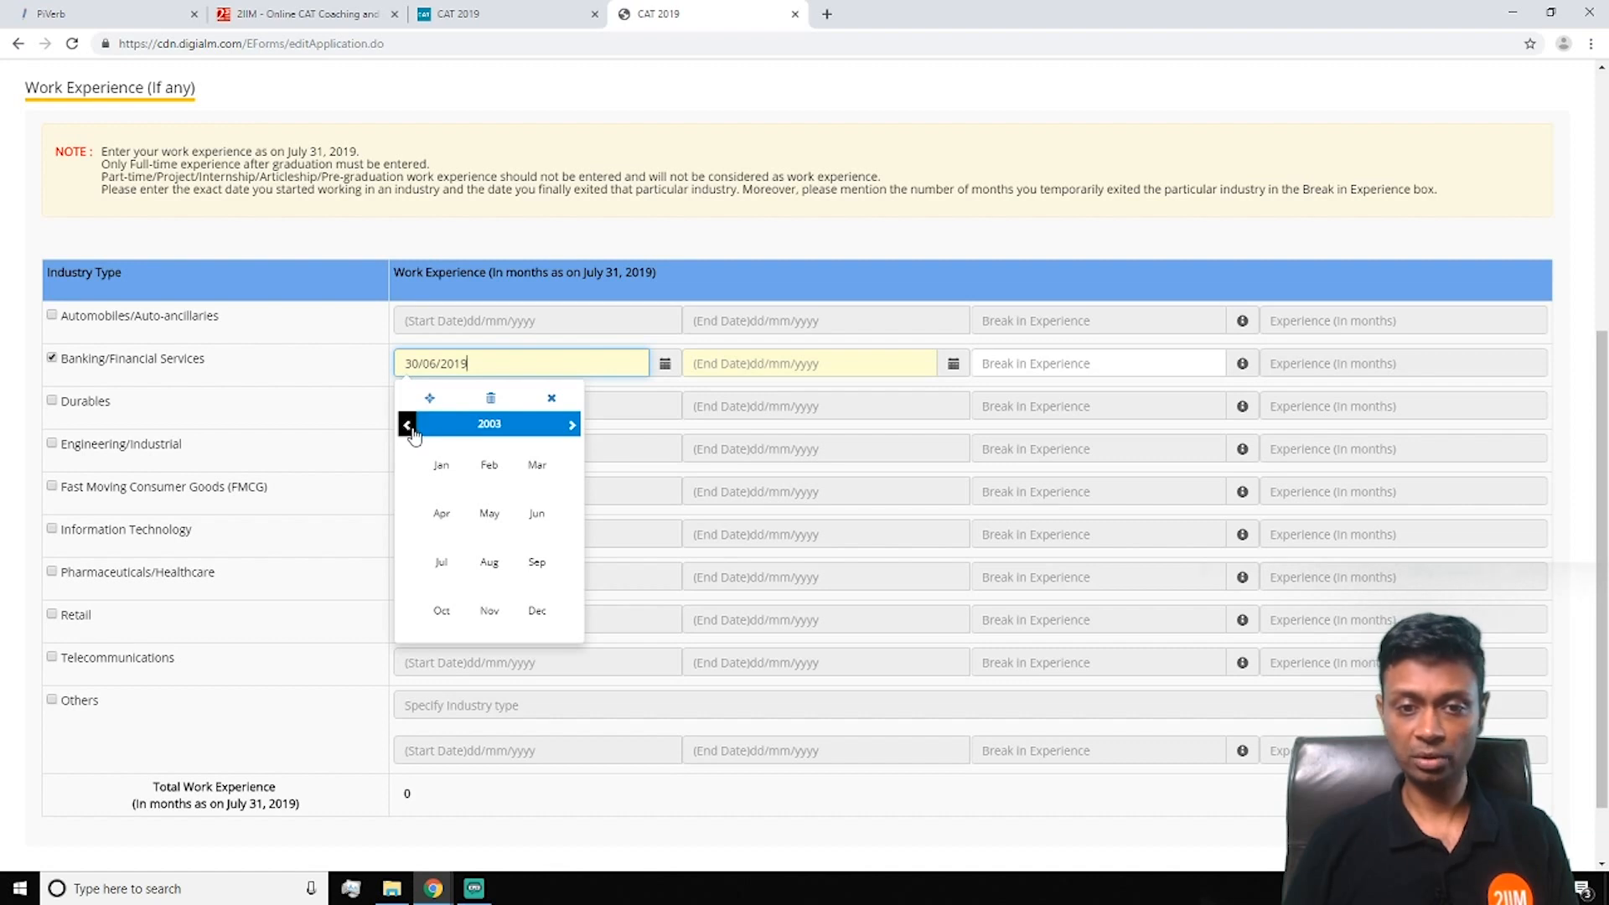
click(571, 425)
click(440, 466)
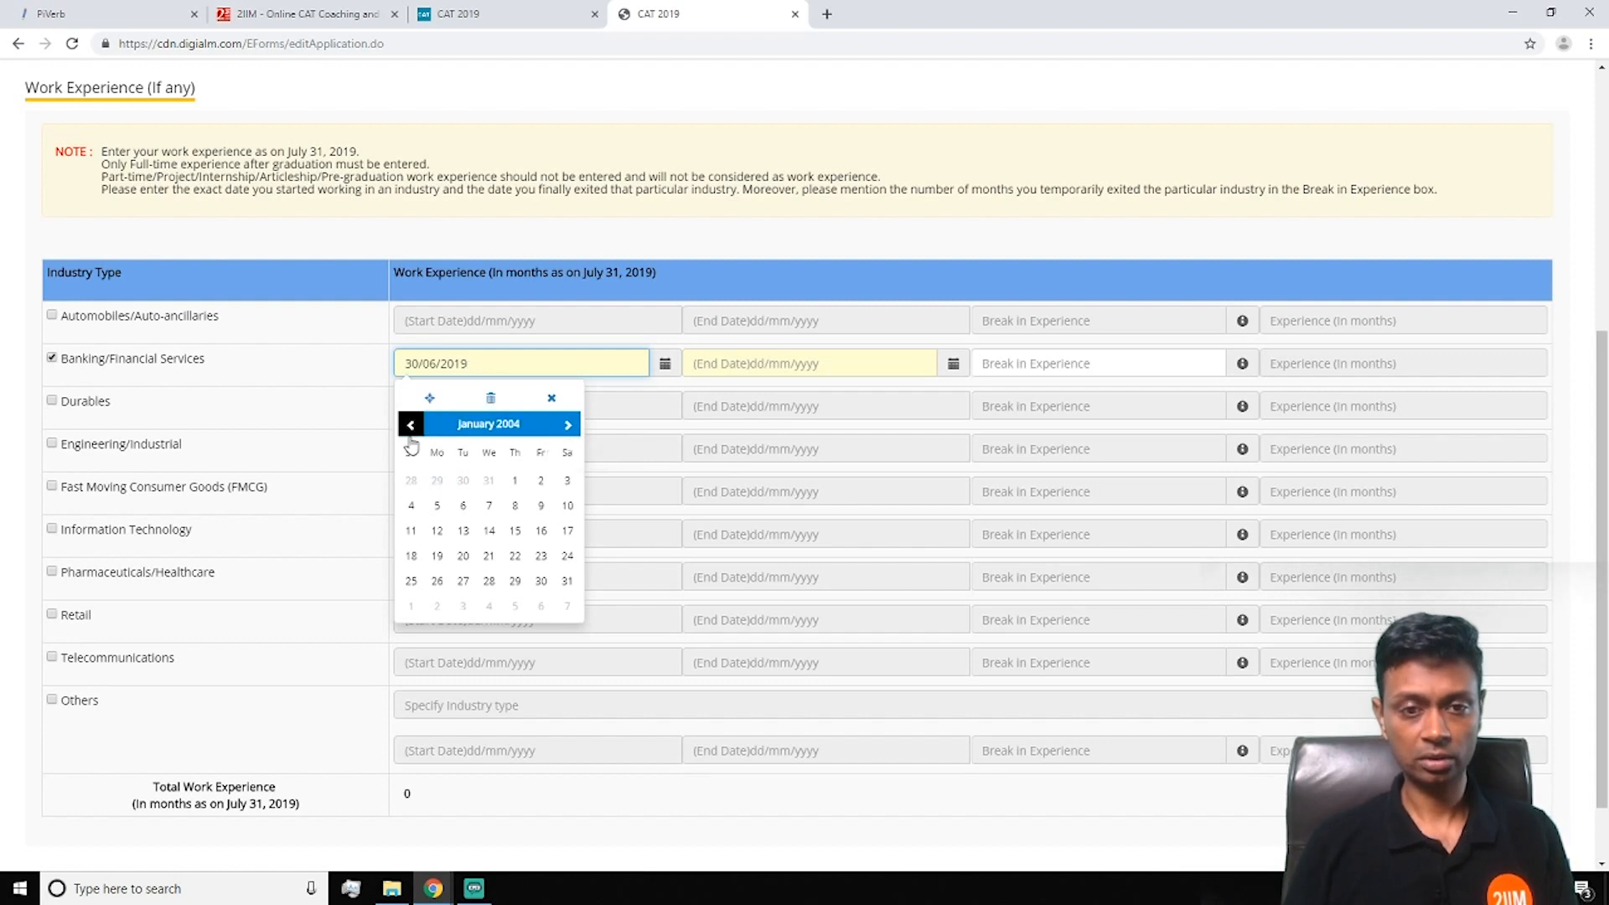
click(516, 483)
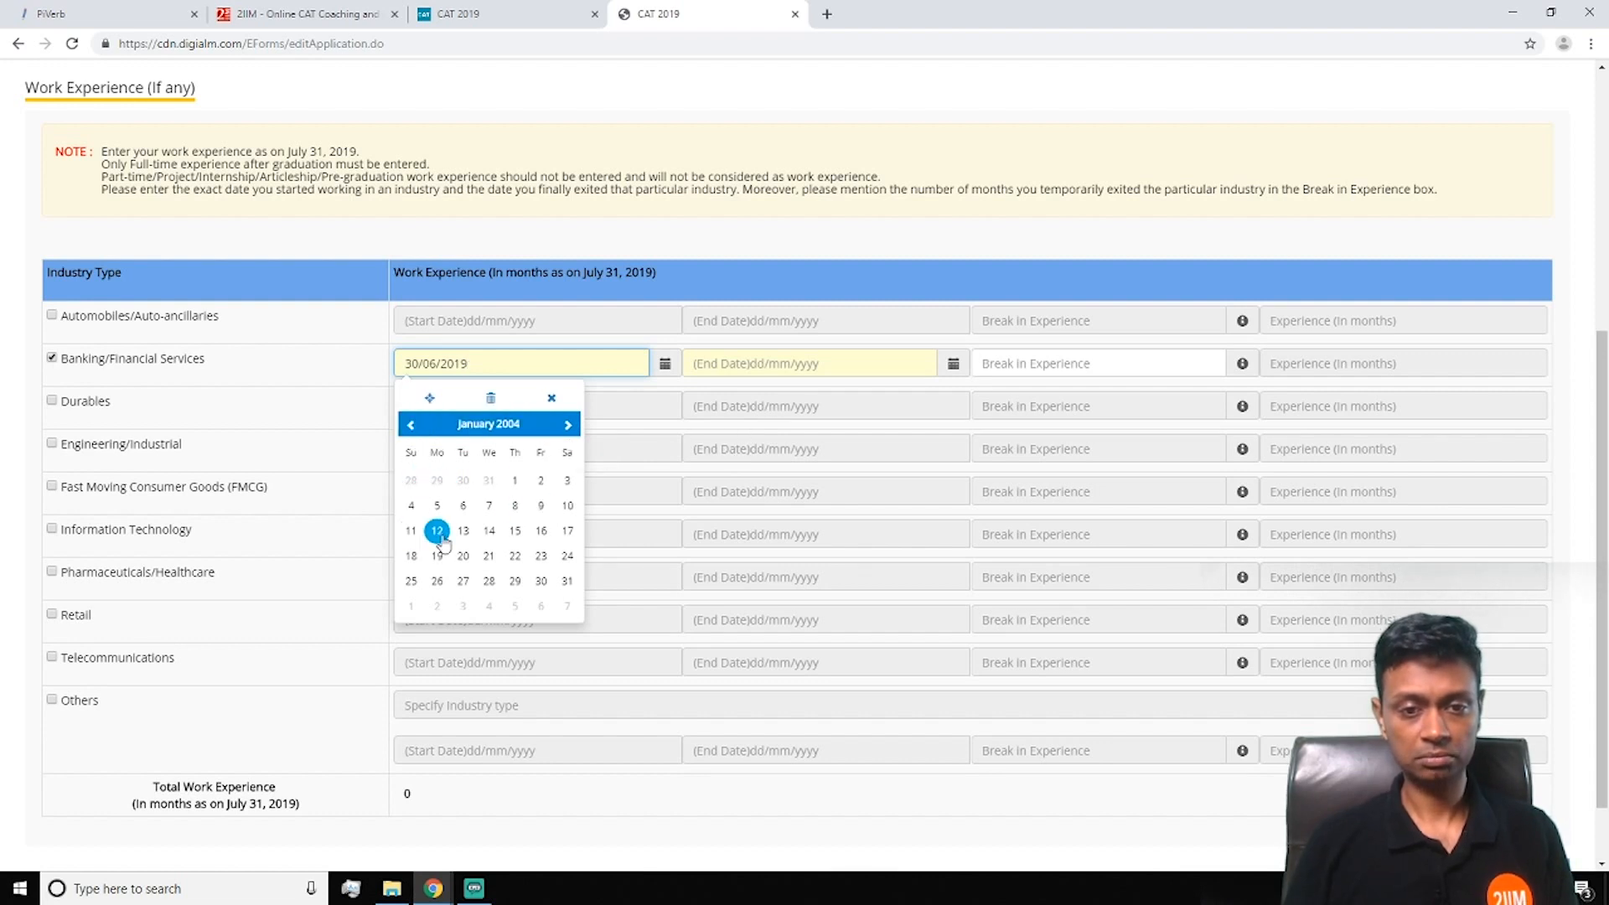
click(518, 506)
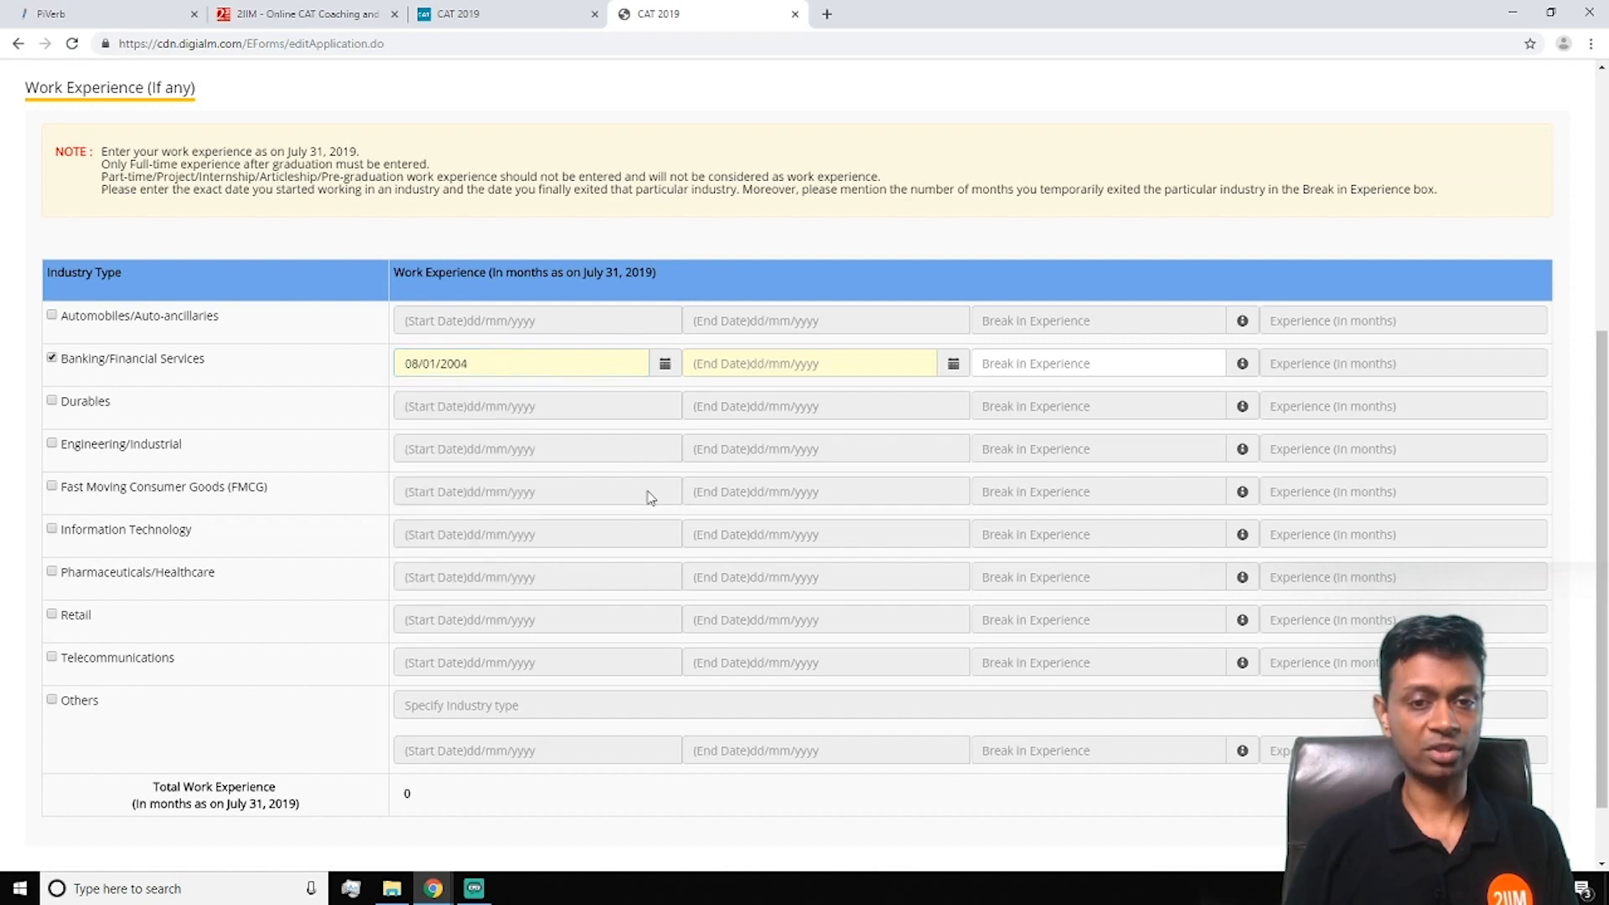
Browse the banking end-date calendar back to January 2009 without picking a day
click(954, 364)
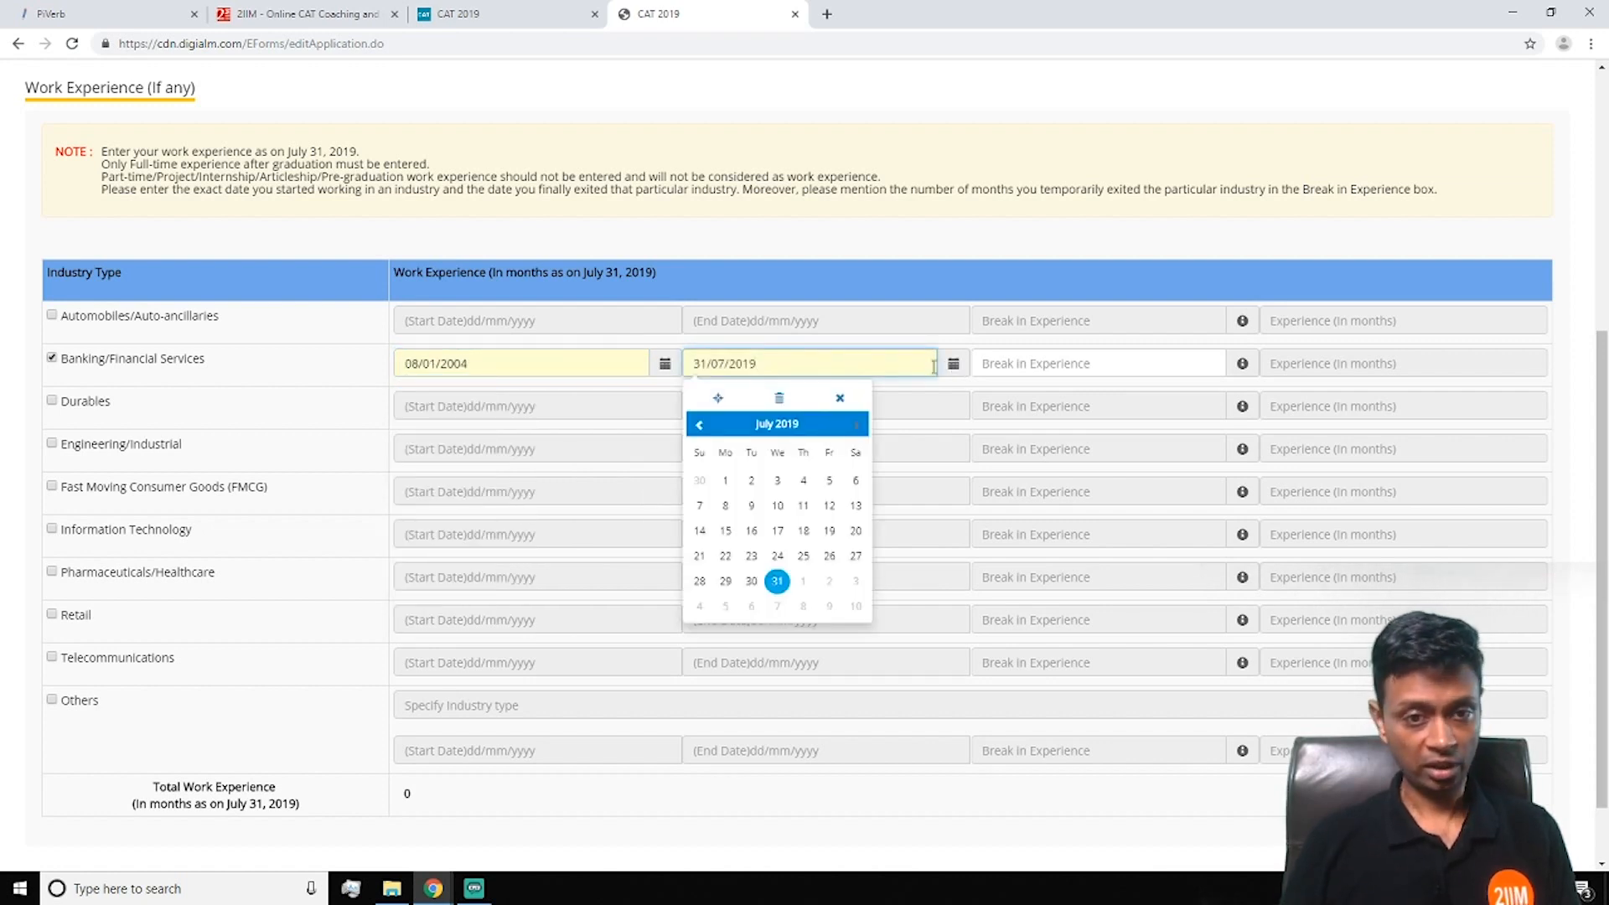
click(690, 429)
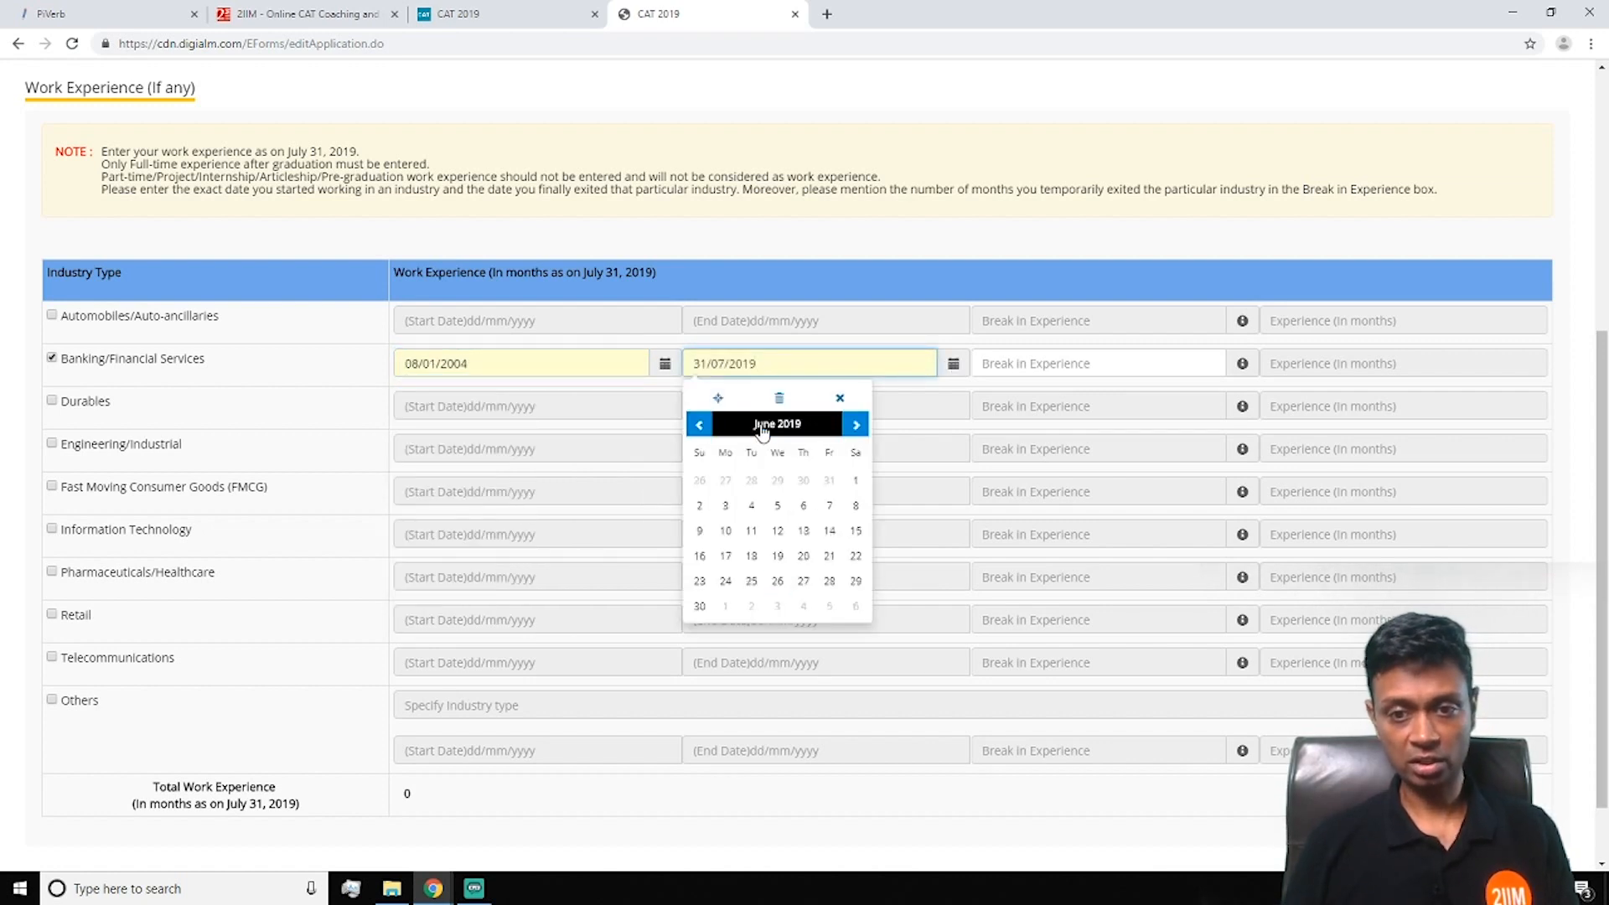
click(762, 430)
click(698, 430)
click(699, 430)
click(698, 429)
click(695, 425)
click(695, 425)
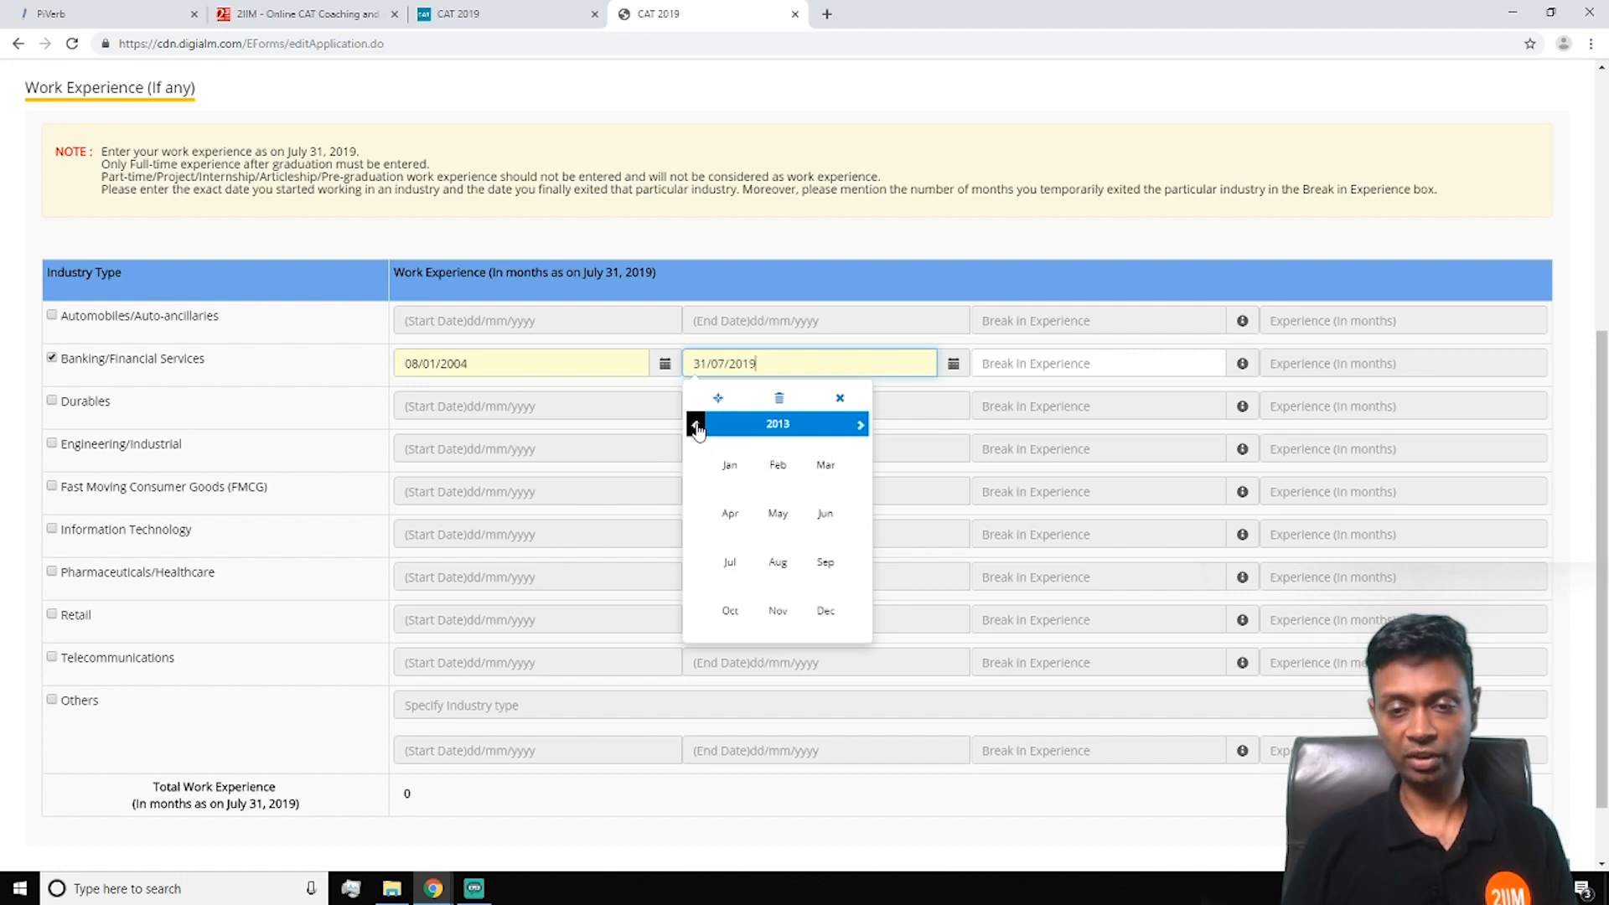
click(742, 478)
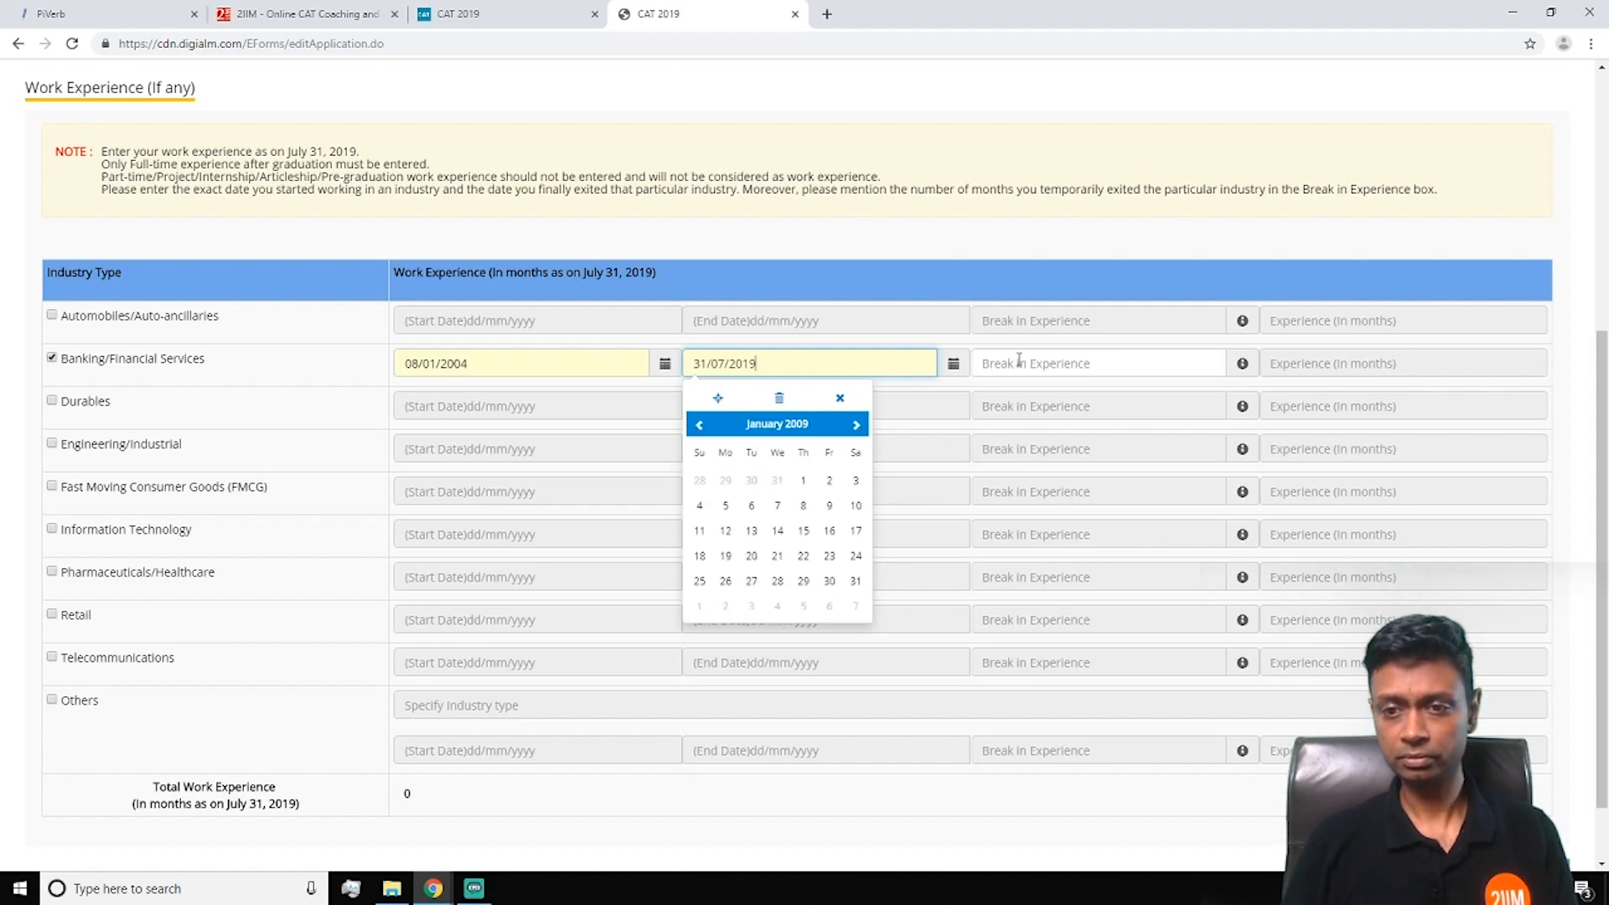
click(1019, 361)
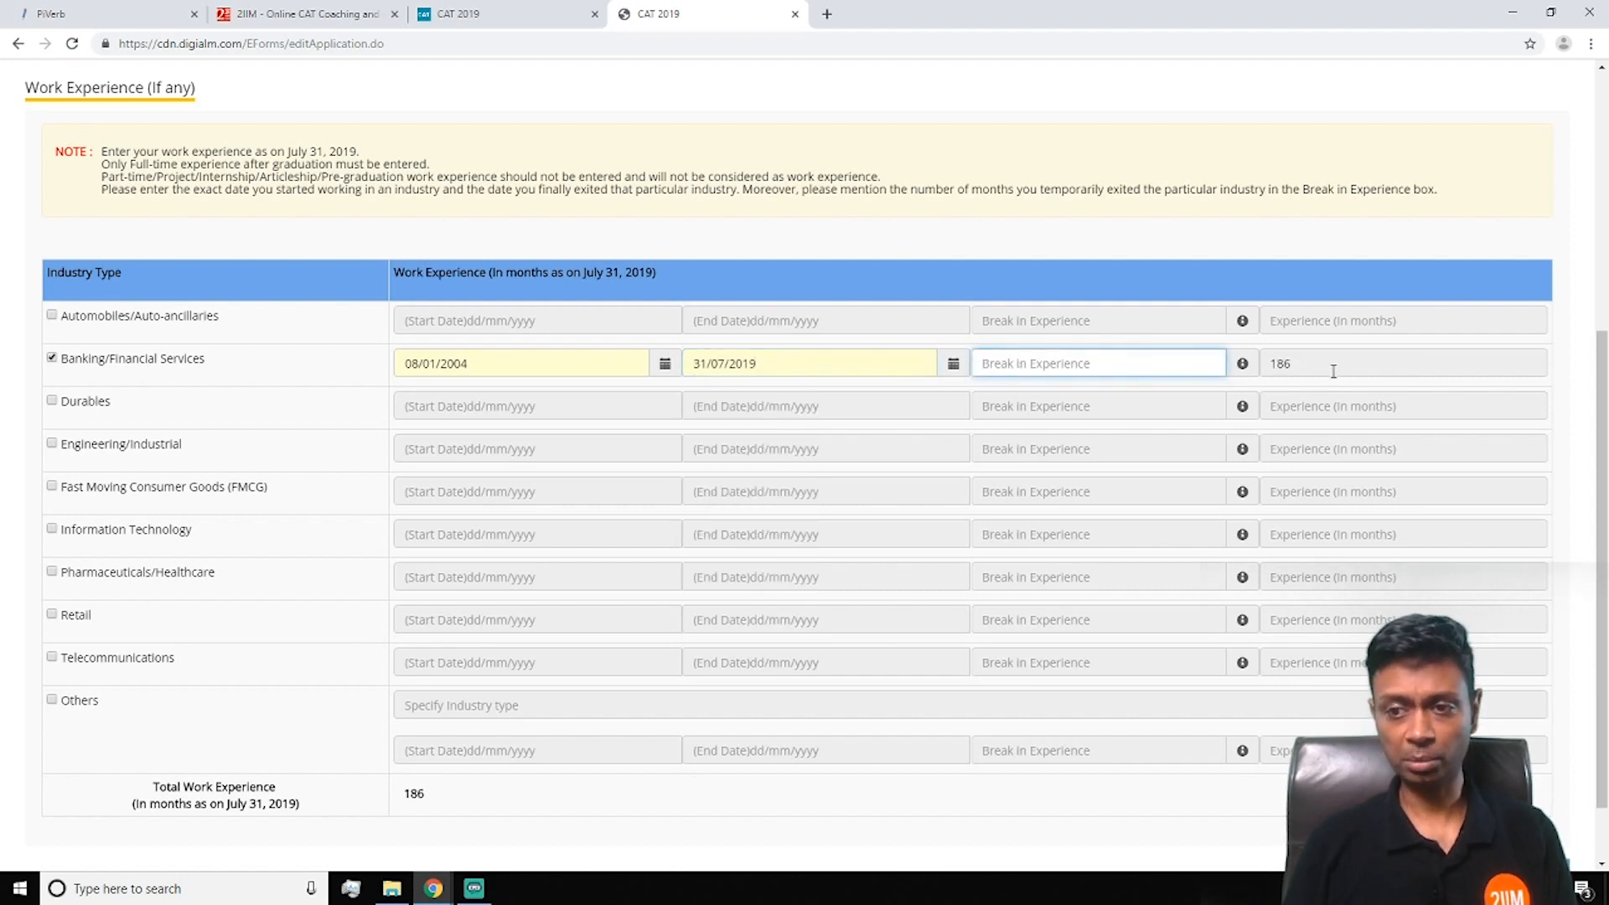
Set the Banking/Financial Services end date to 12/01/2009, giving 60 months
click(873, 372)
click(759, 424)
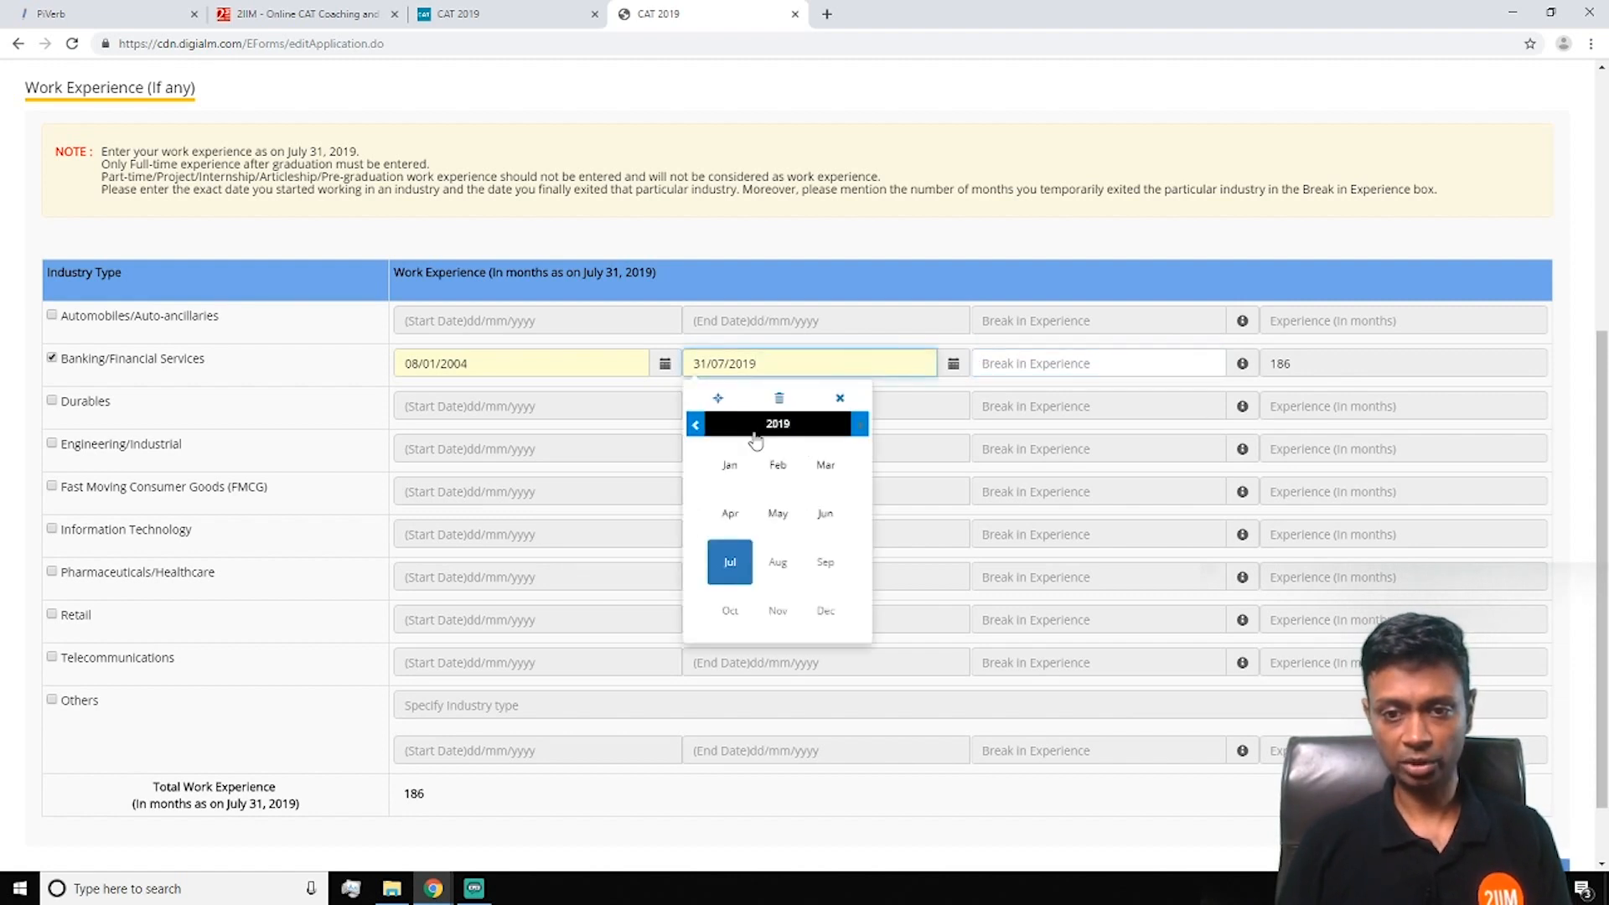
click(695, 425)
click(694, 425)
click(695, 425)
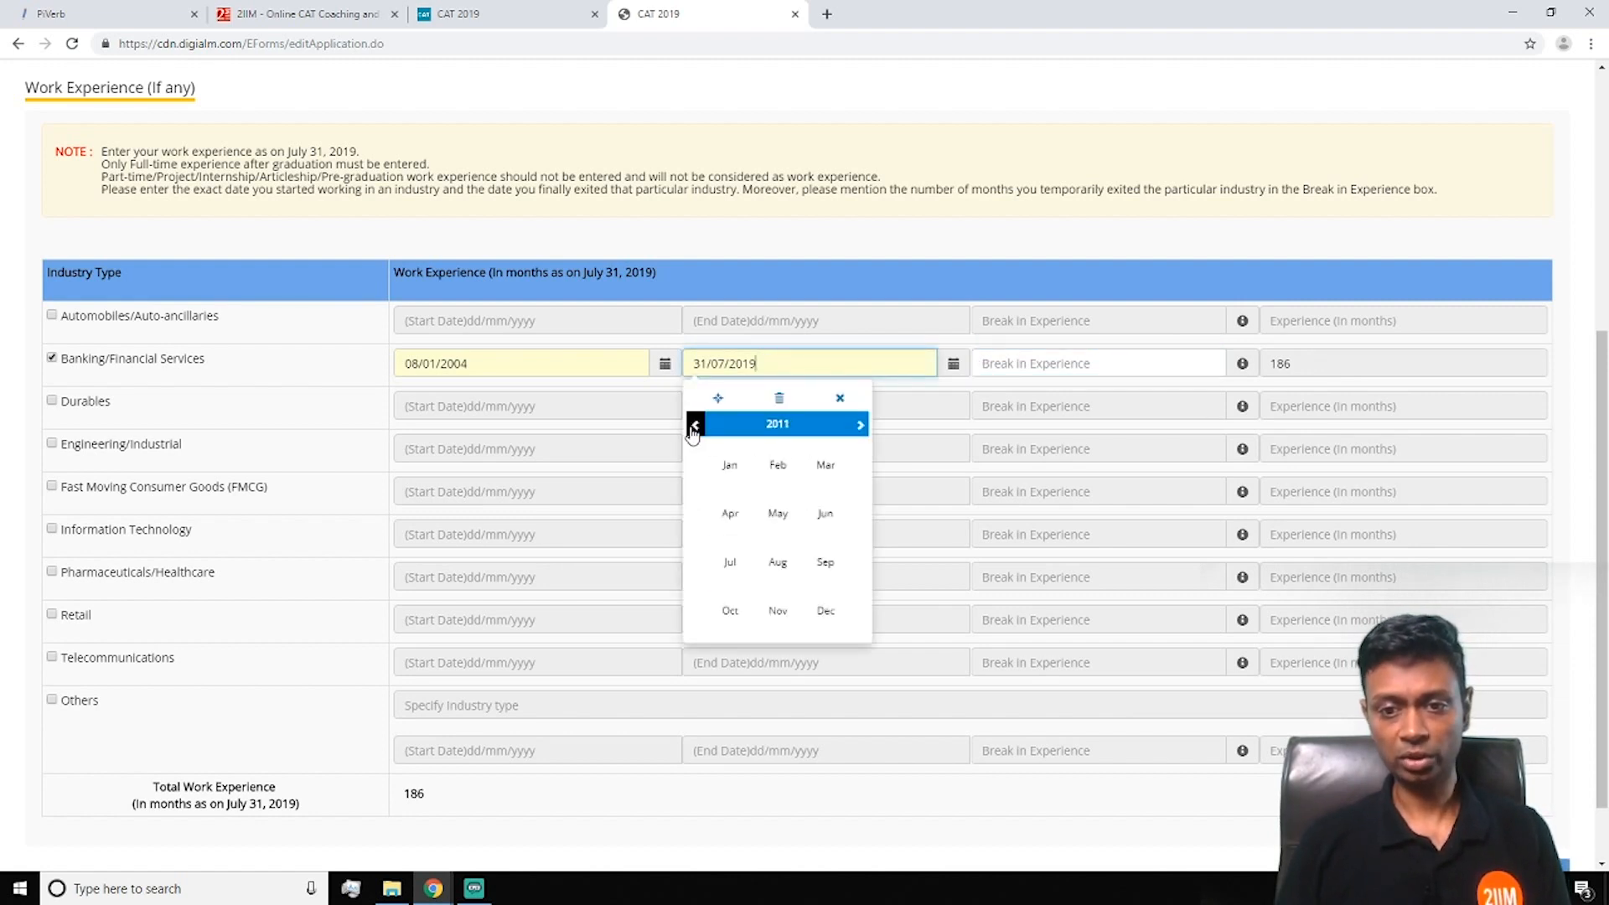
click(728, 466)
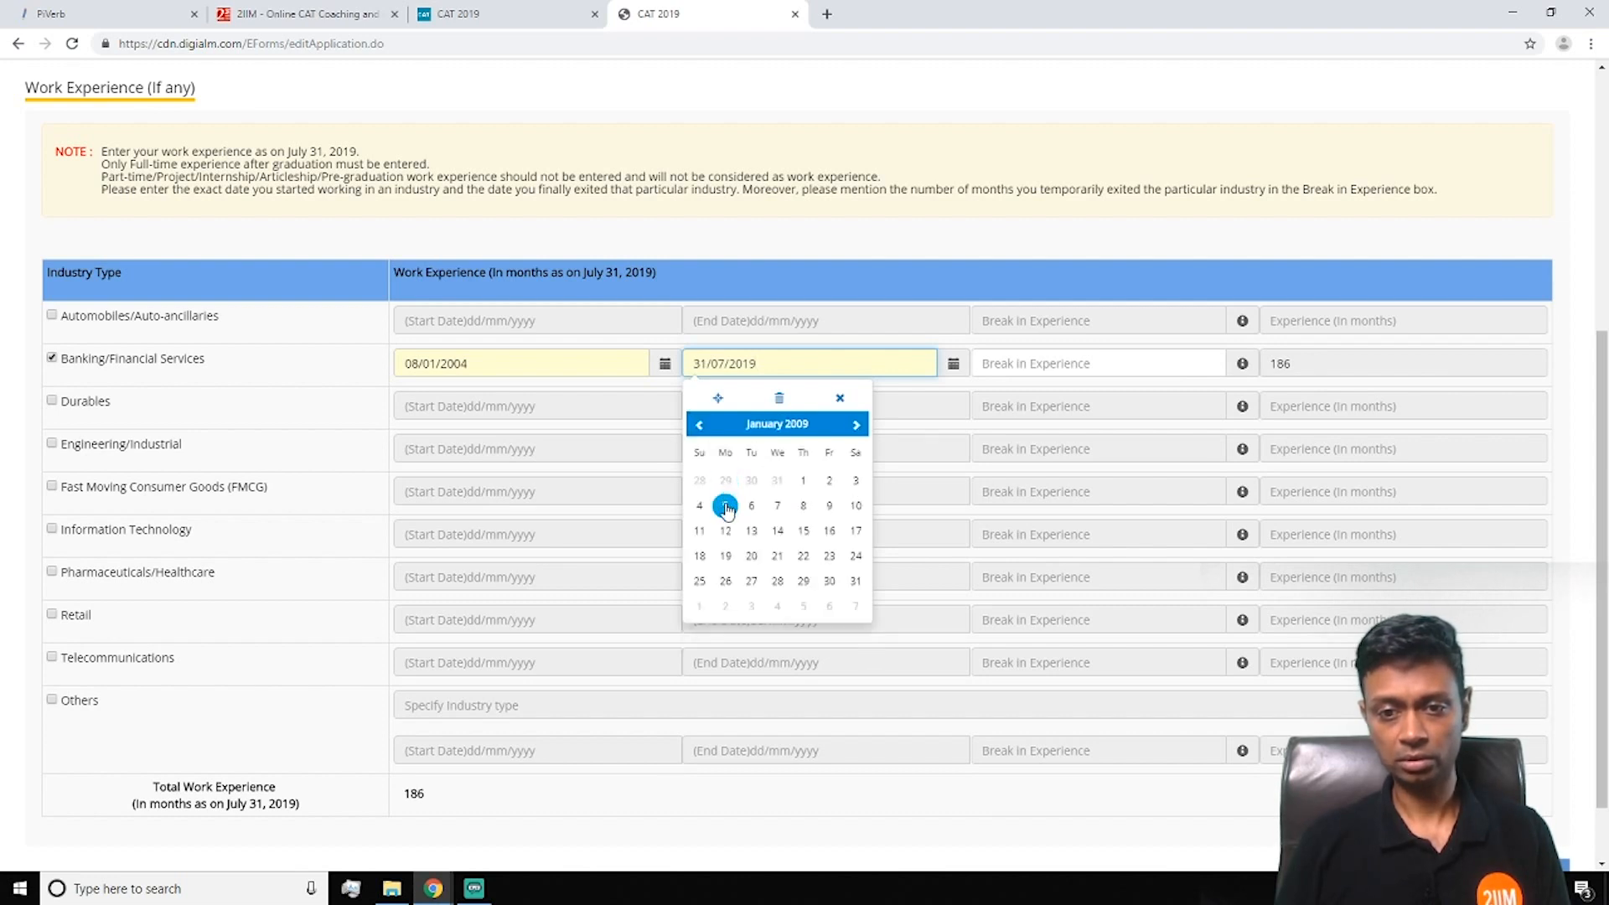
click(726, 531)
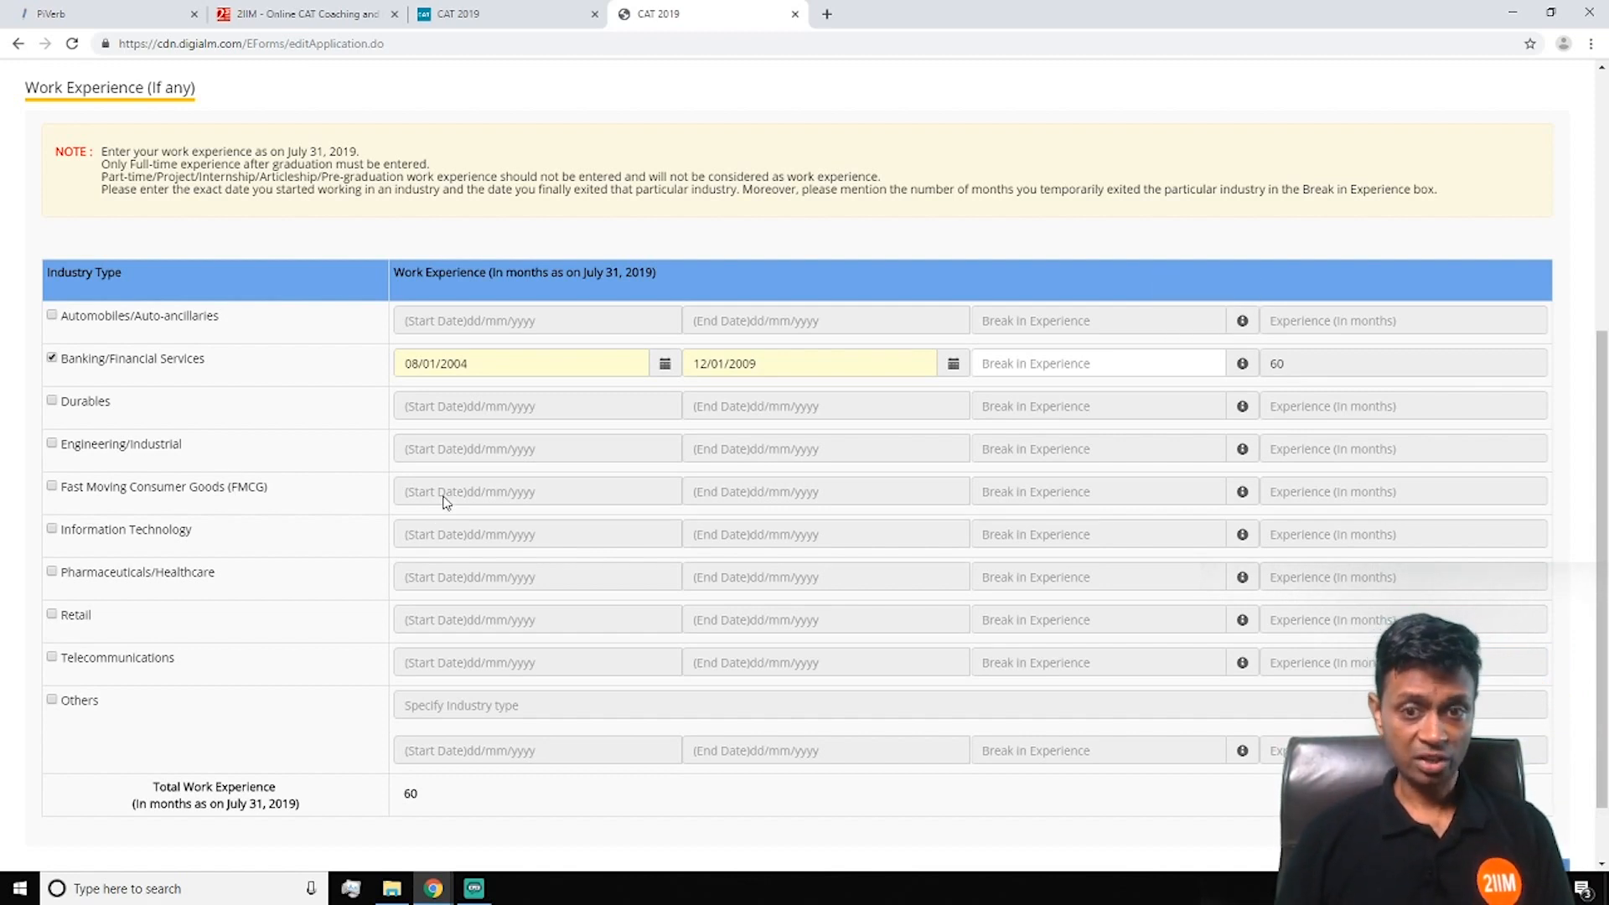
scroll(360, 532, down, 1)
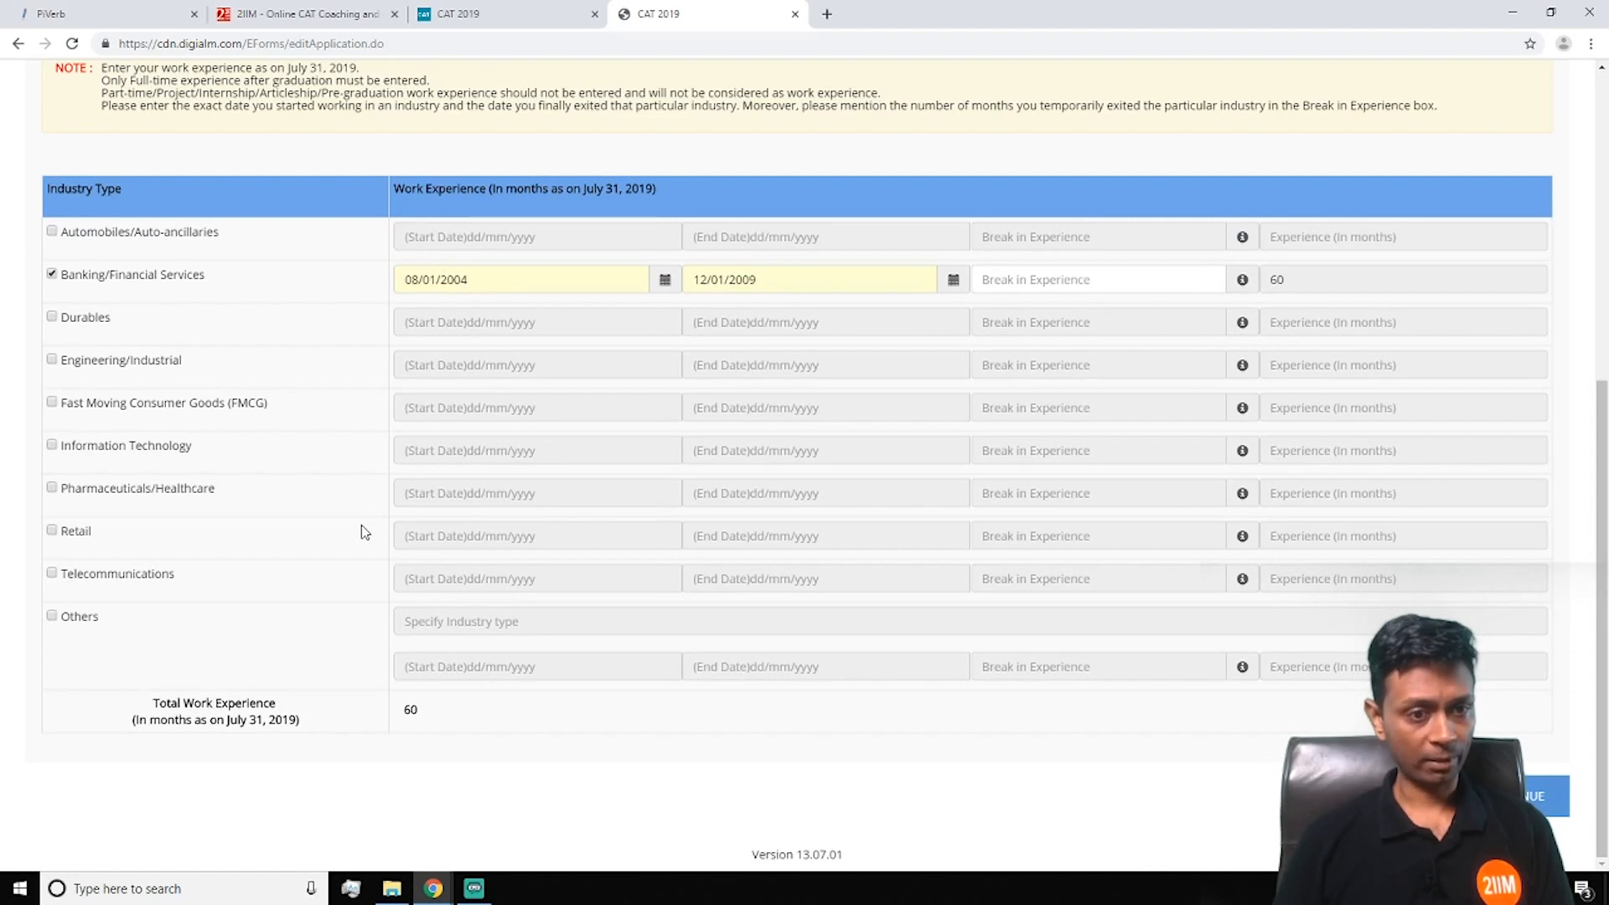
Move the banking end date forward to 18/11/2009, making 70 months of experience
click(953, 280)
click(856, 340)
click(856, 340)
click(856, 341)
click(856, 340)
click(856, 341)
click(855, 340)
click(855, 340)
click(856, 340)
click(856, 341)
click(856, 341)
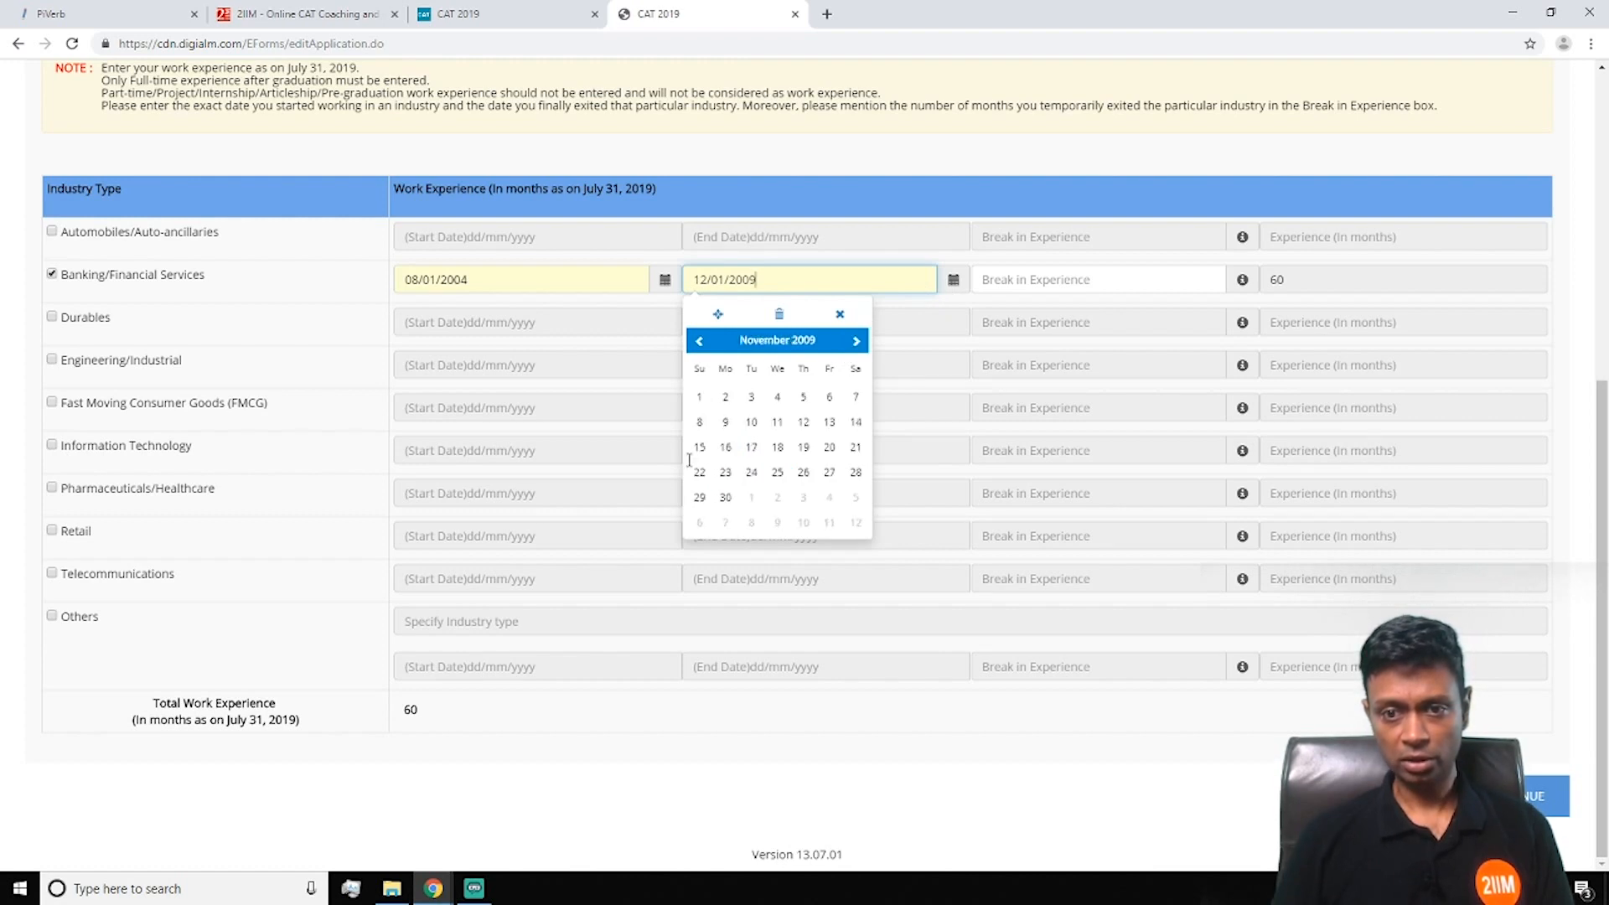
click(778, 448)
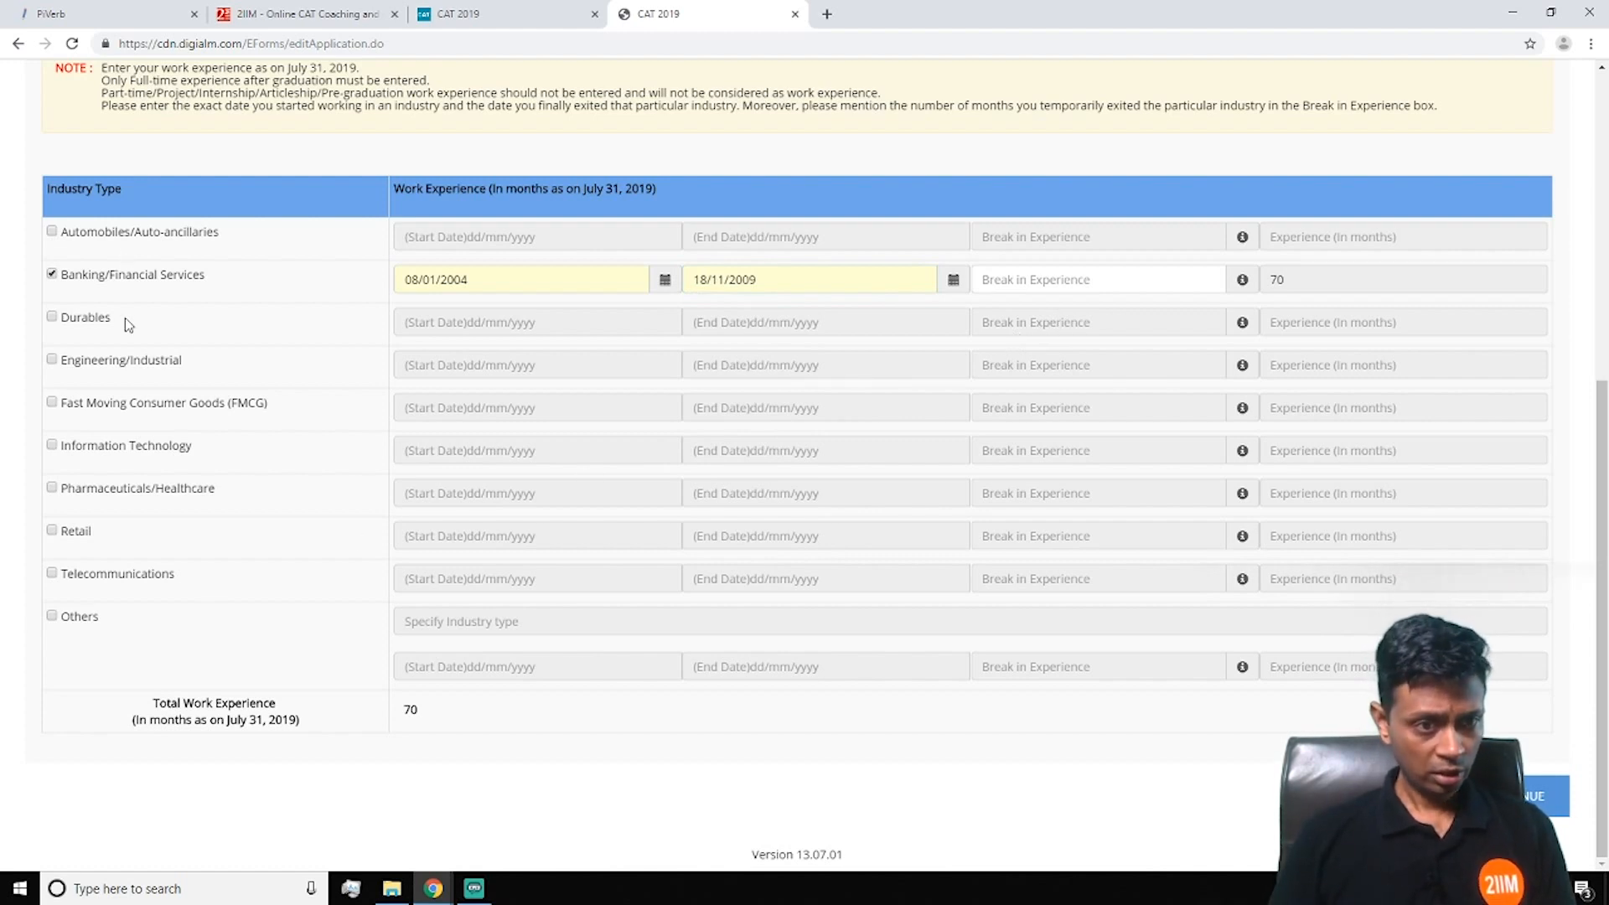
Tick Others and specify the industry type as Education
click(52, 617)
click(461, 616)
text(Ed)
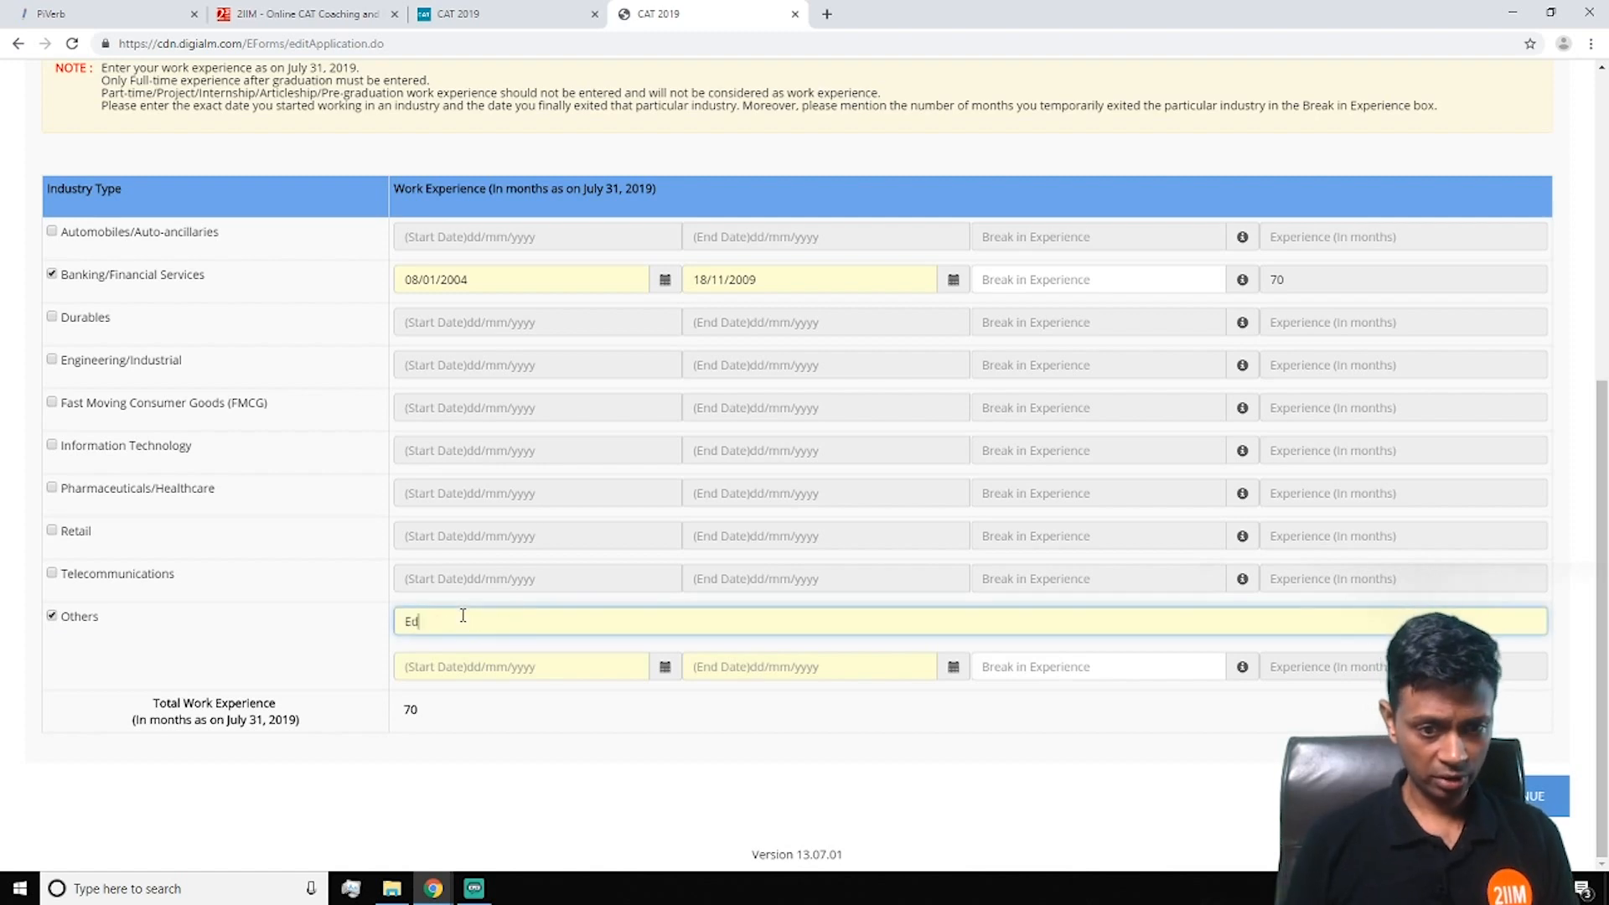
text(ucation)
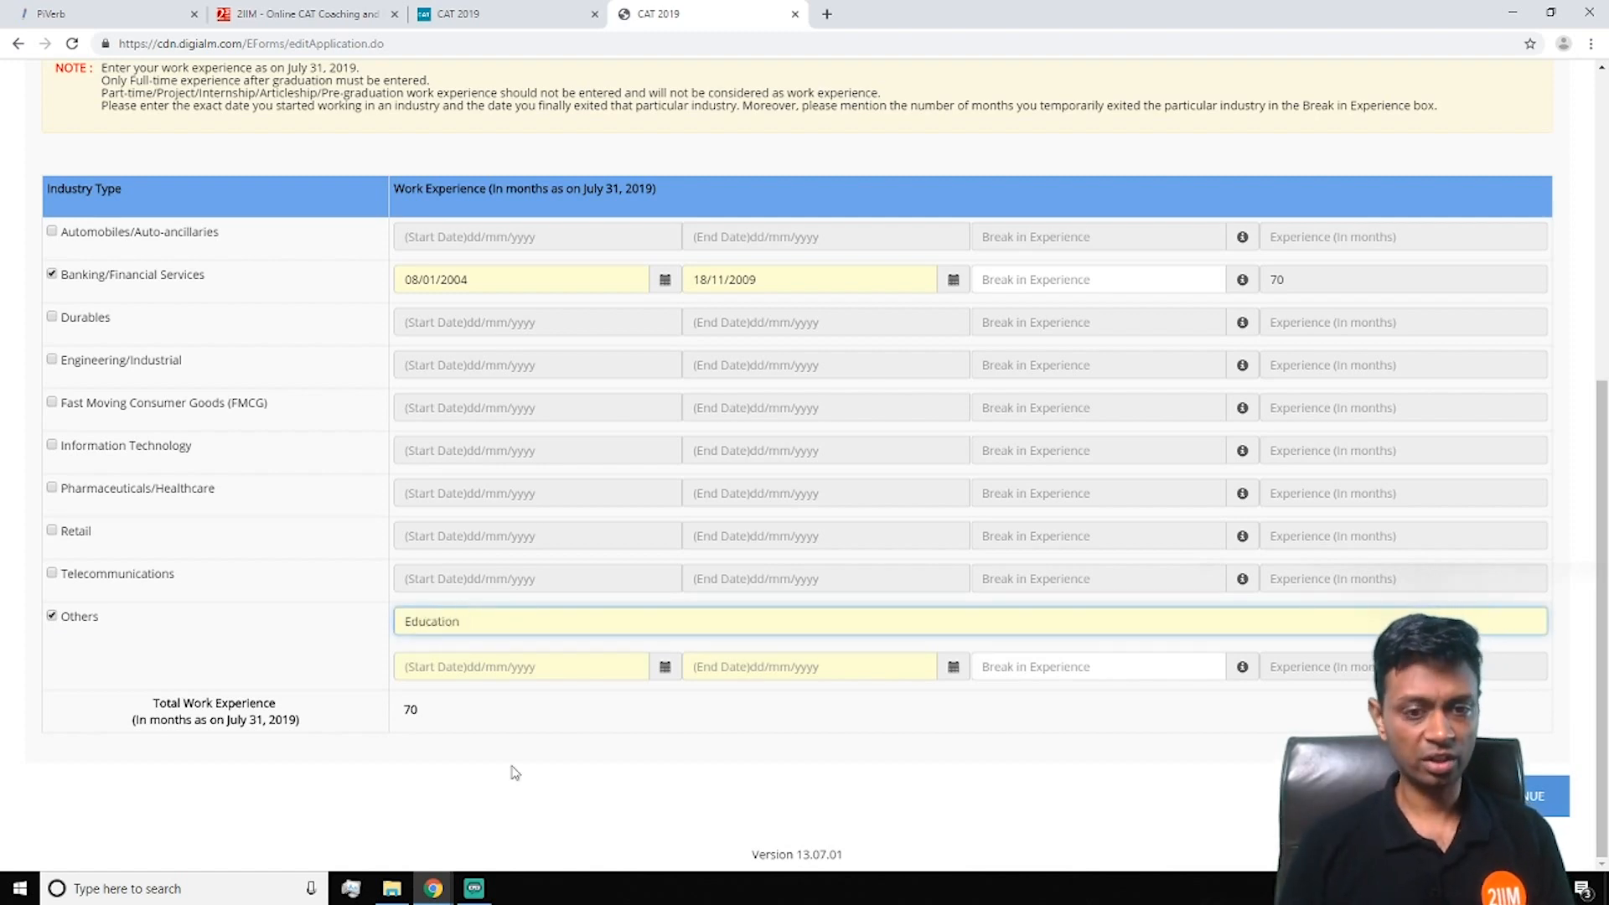
Set the Education row's end date to 31/07/2019
click(665, 667)
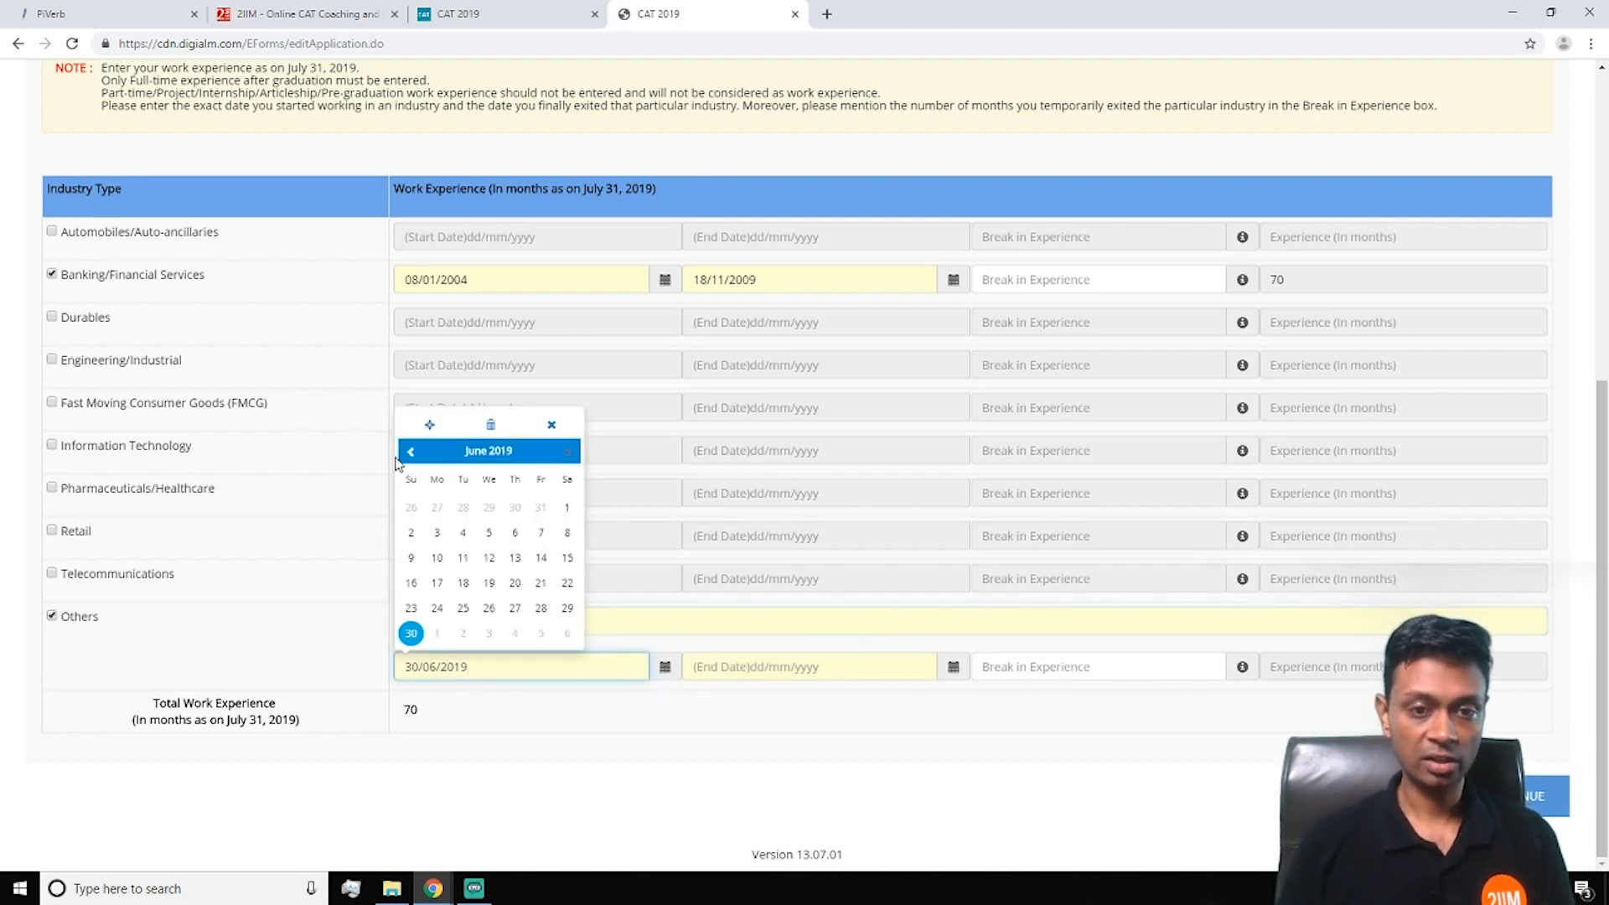
click(466, 453)
click(408, 432)
click(408, 432)
click(408, 432)
click(409, 431)
click(408, 432)
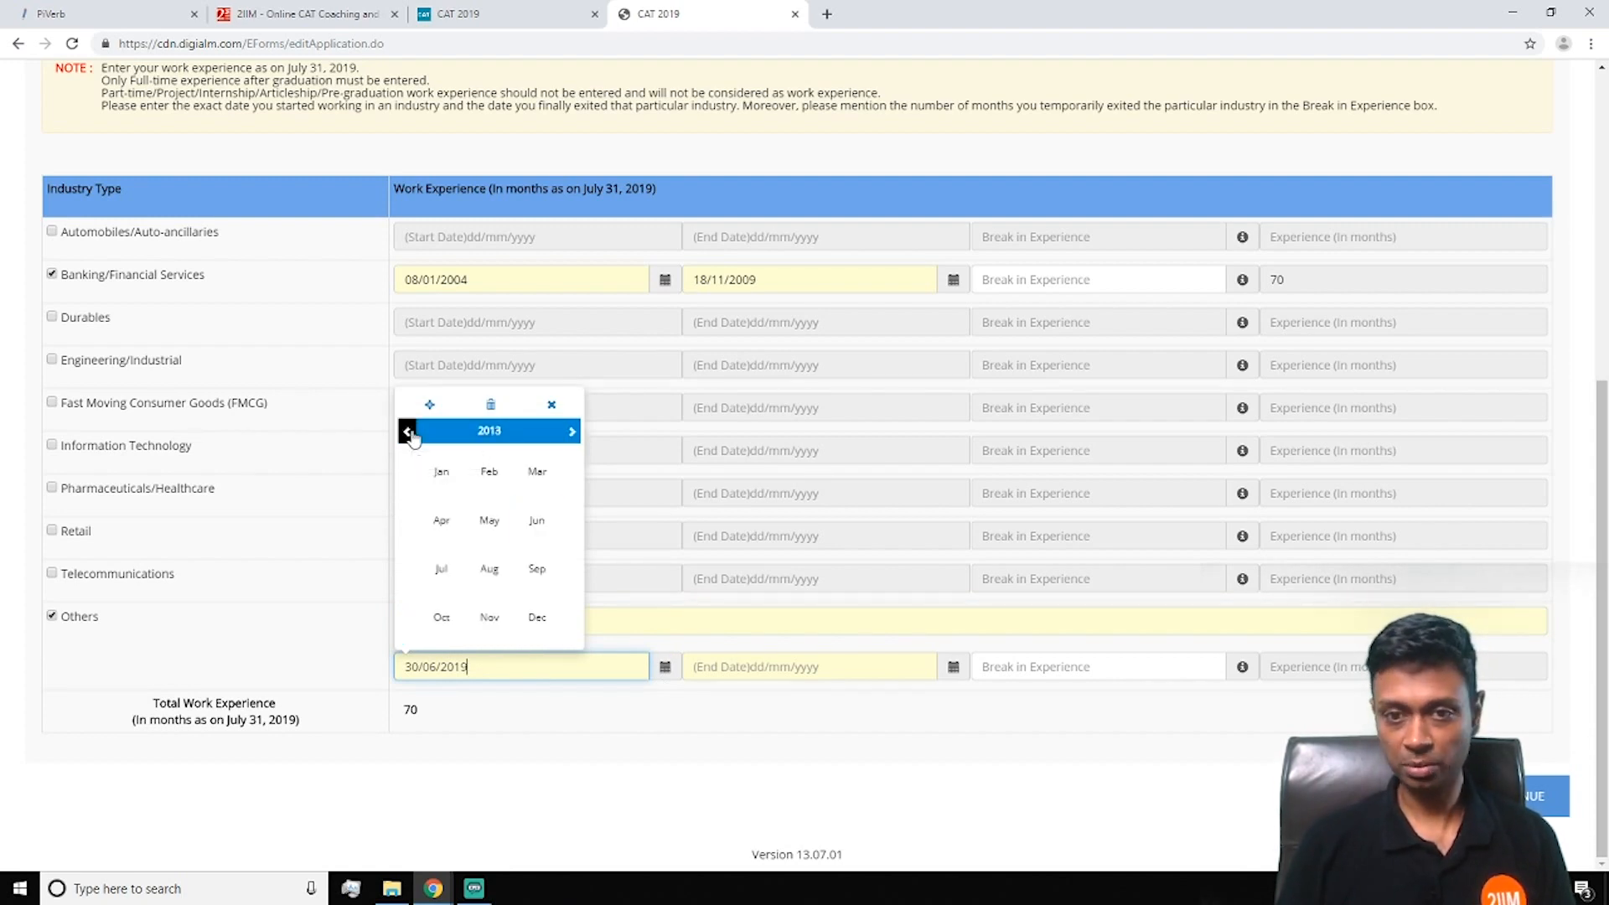
click(442, 470)
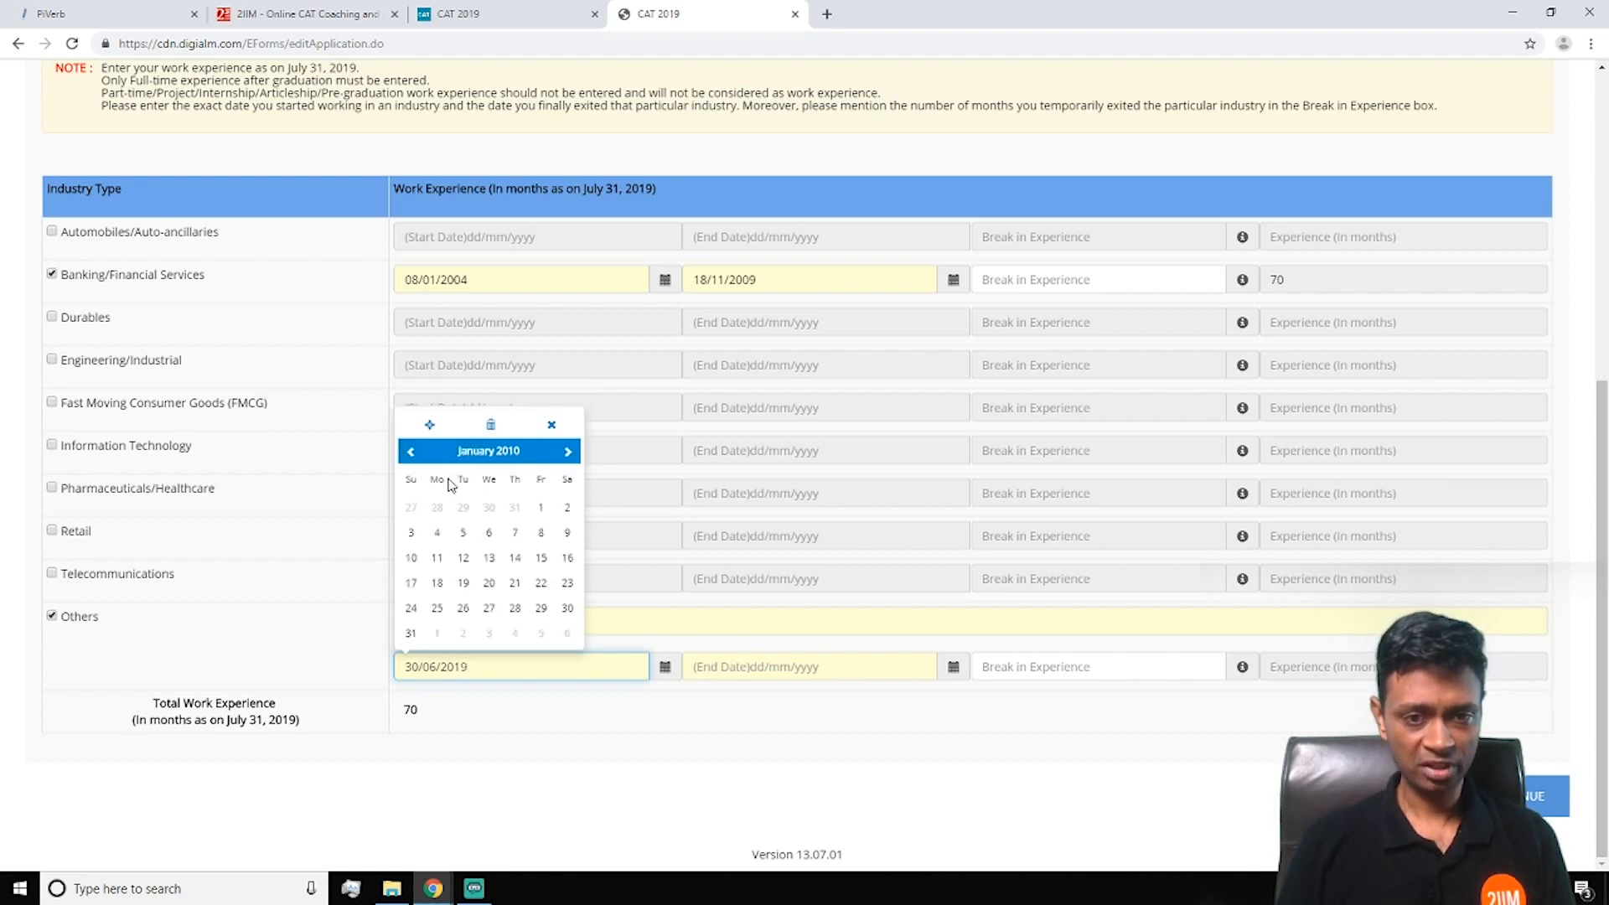
click(797, 670)
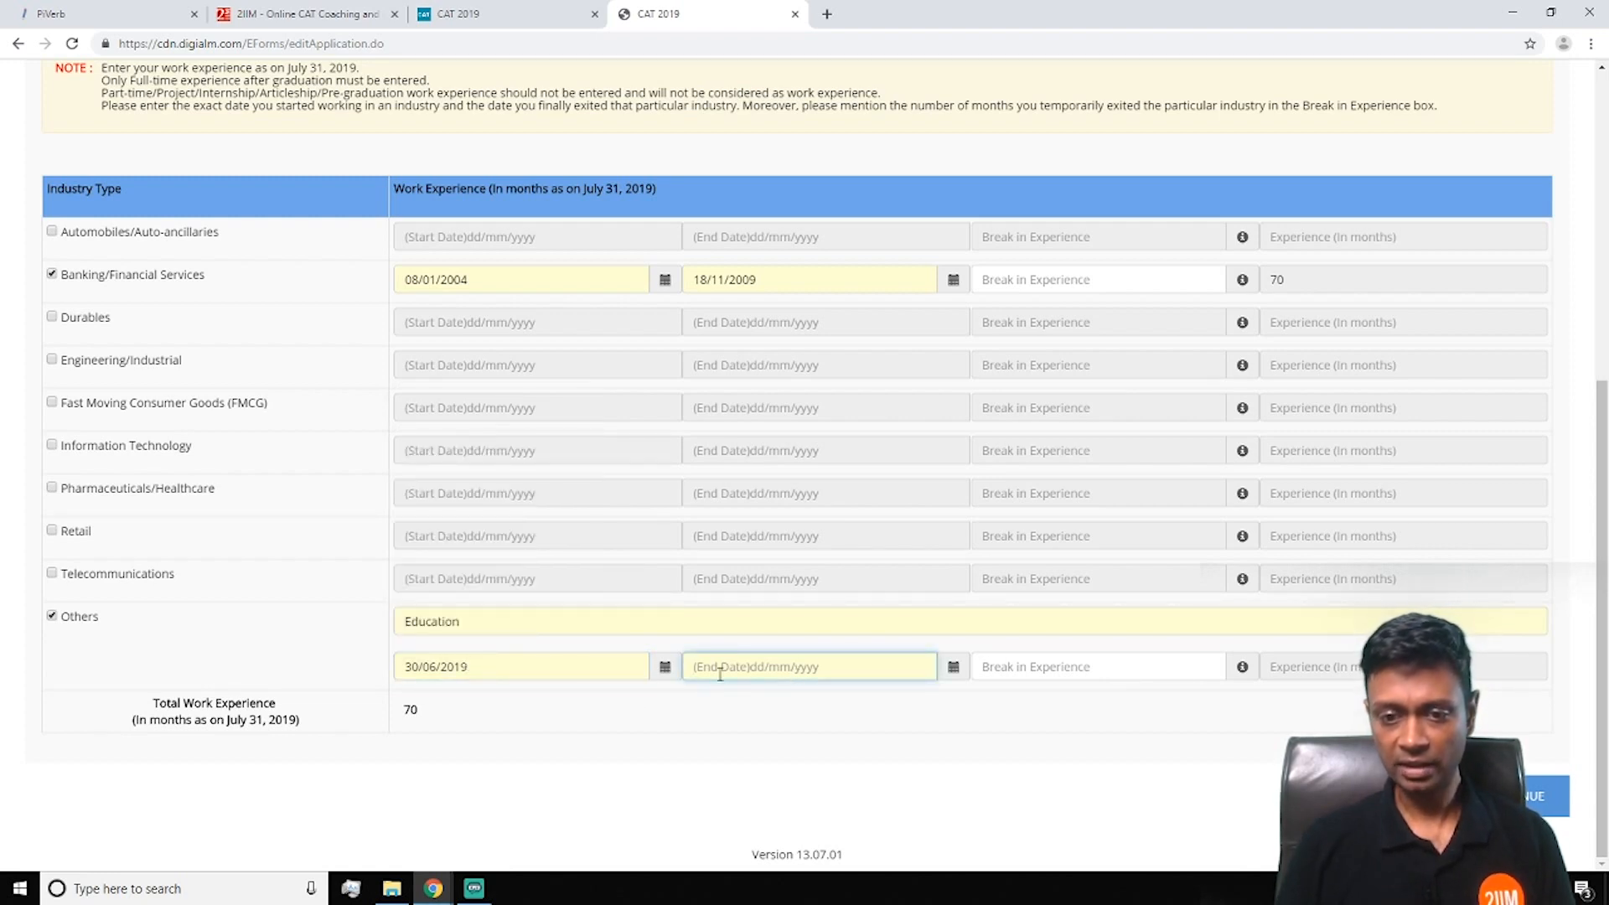
click(953, 667)
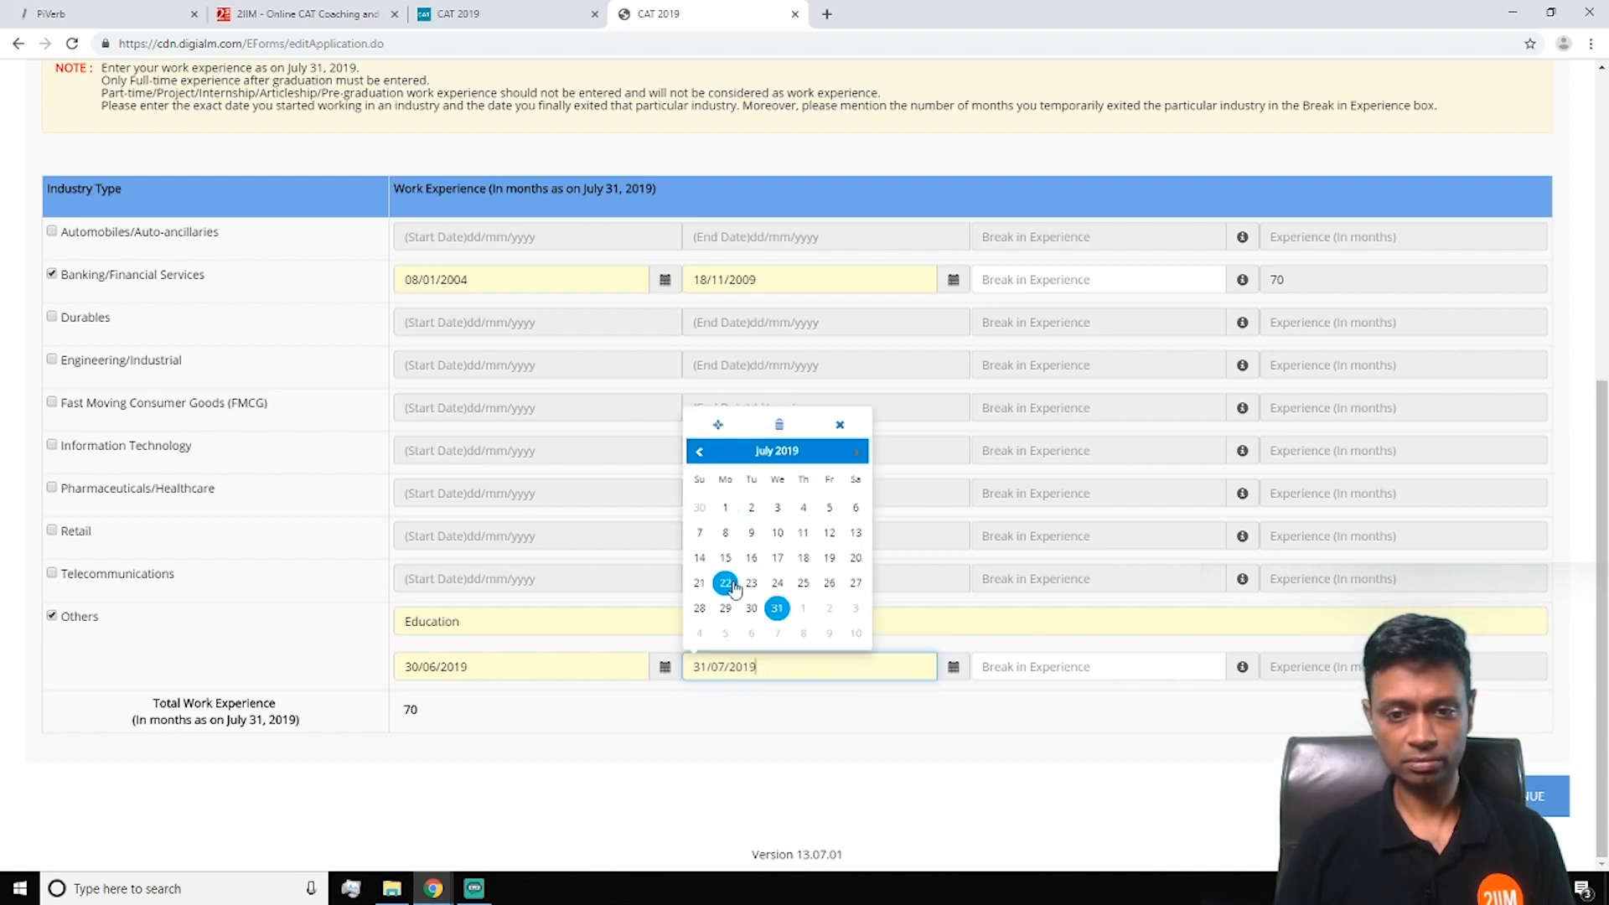
click(776, 609)
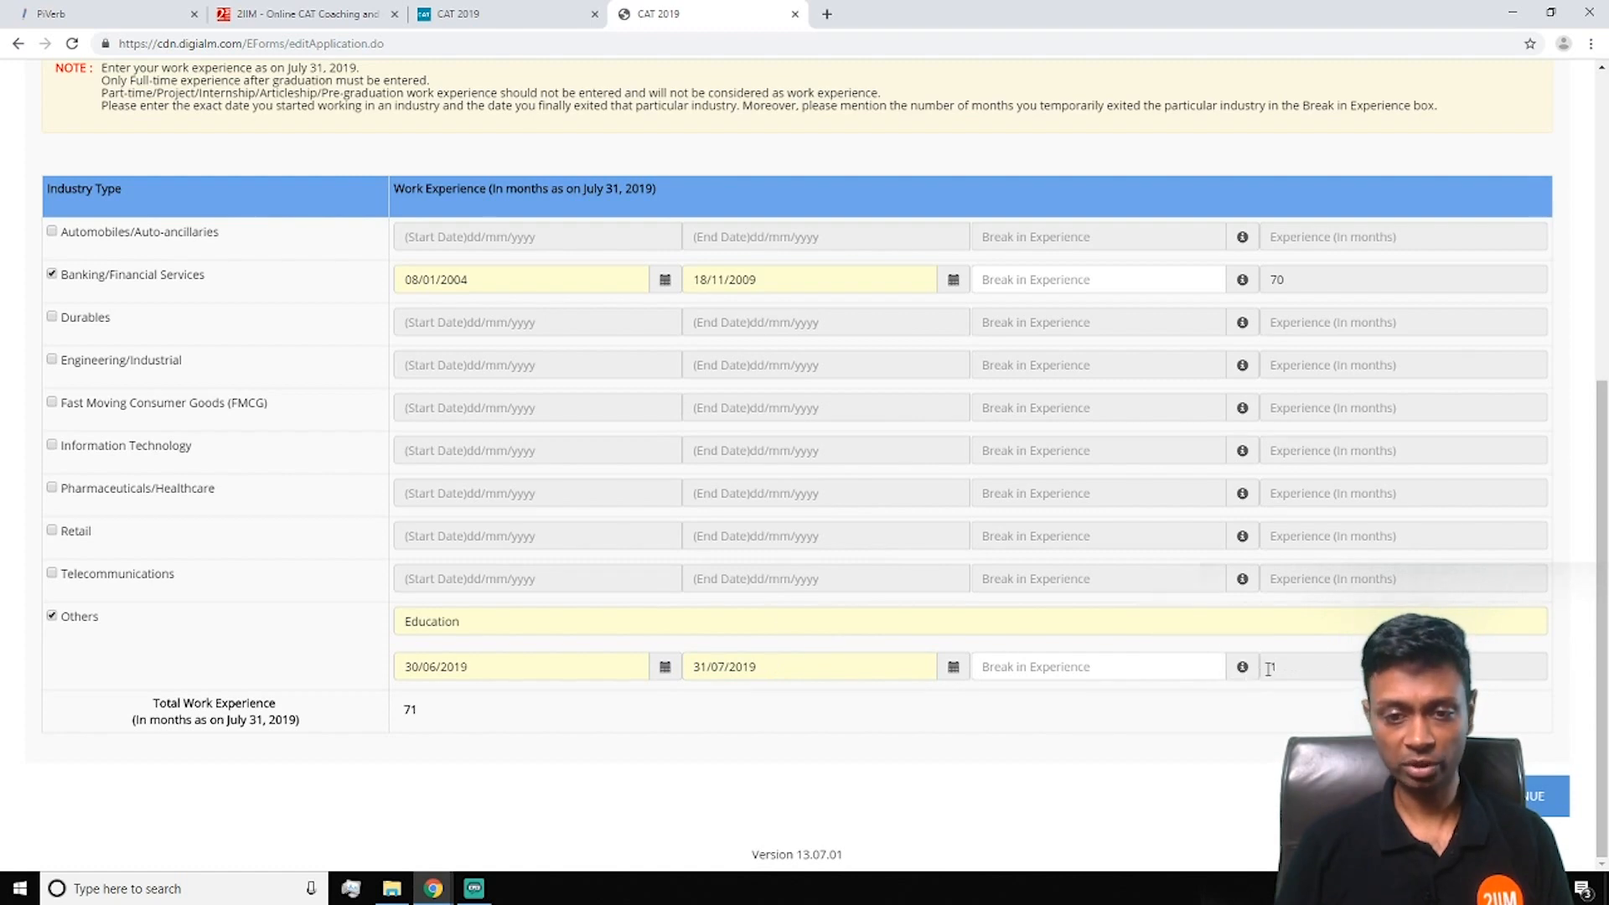
Set the Education start date to 18/01/2010, totalling 184 months, and save work experience
click(480, 668)
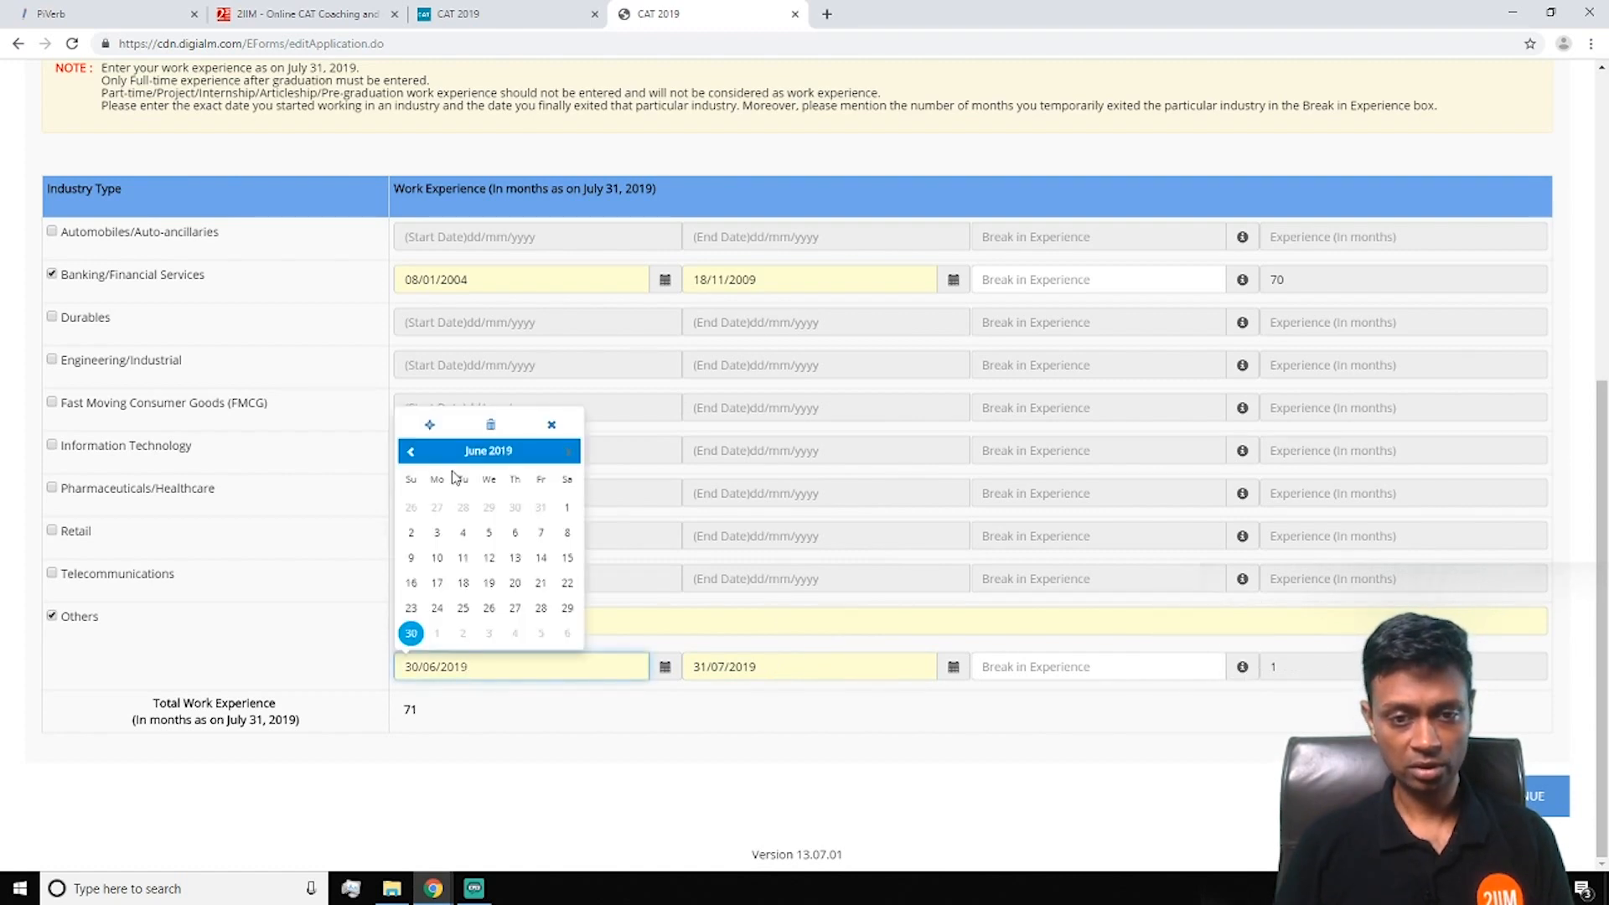
click(481, 453)
click(409, 433)
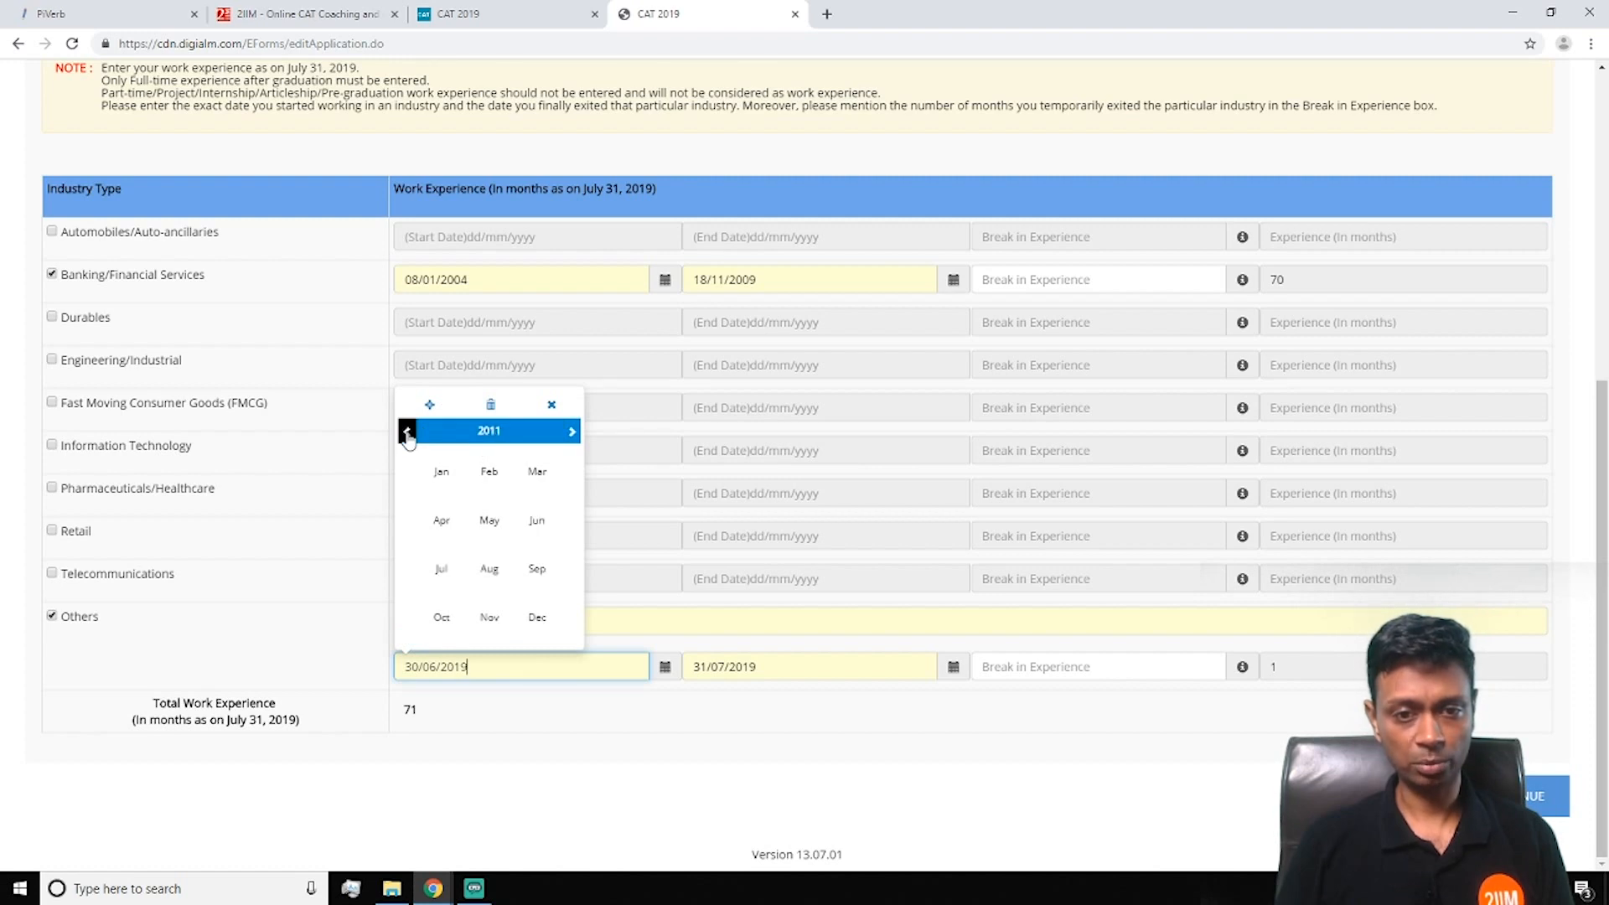
click(407, 433)
click(442, 474)
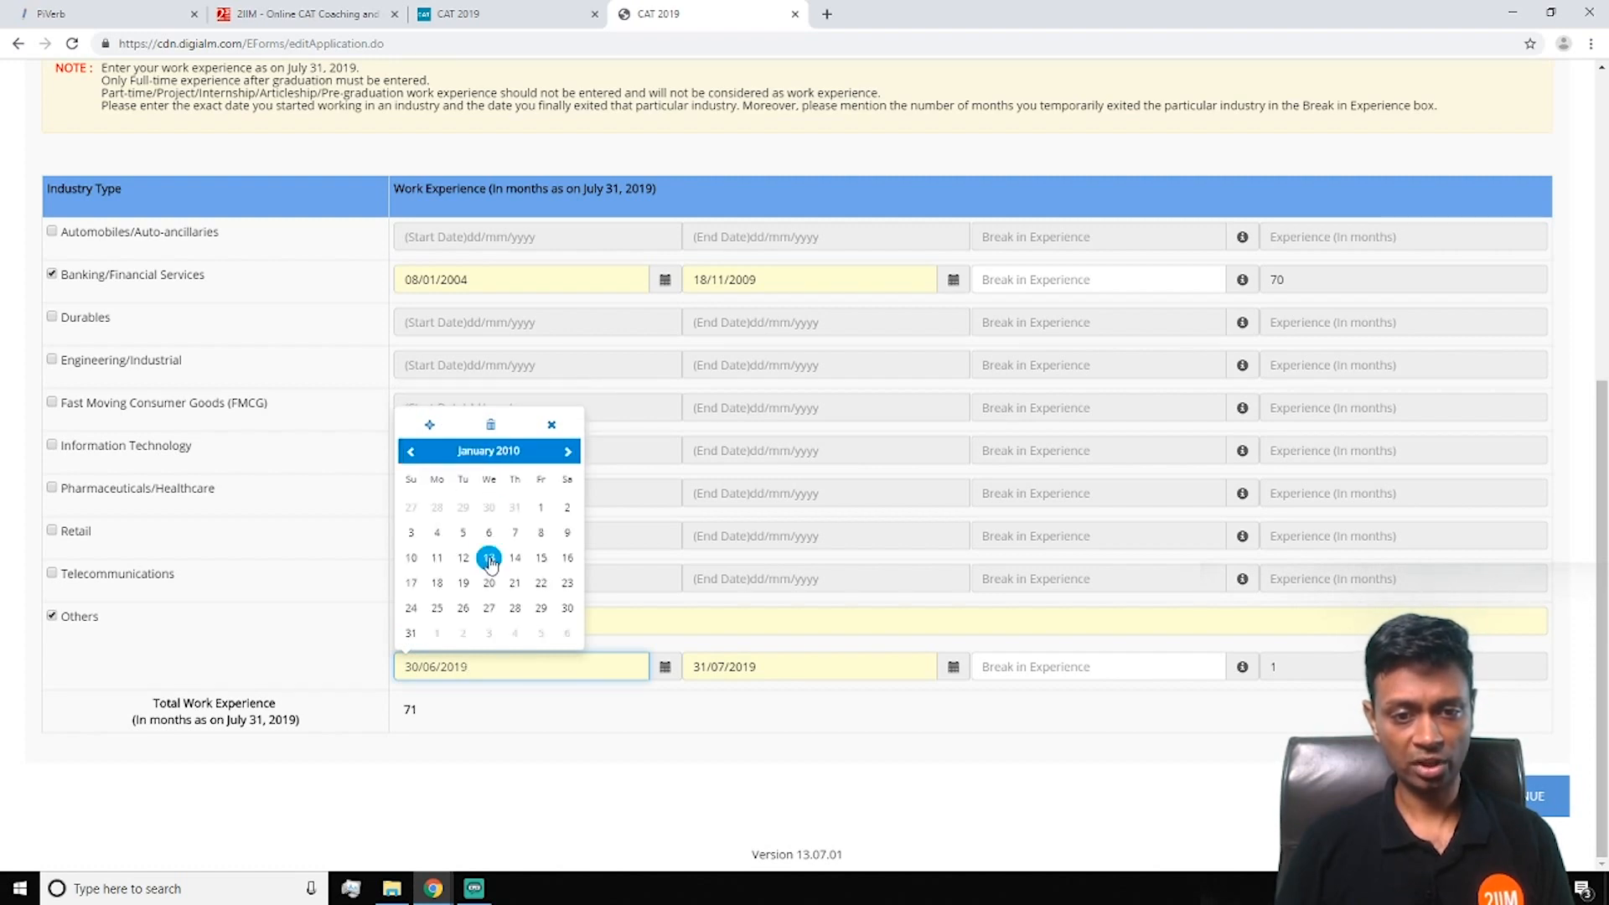
click(437, 582)
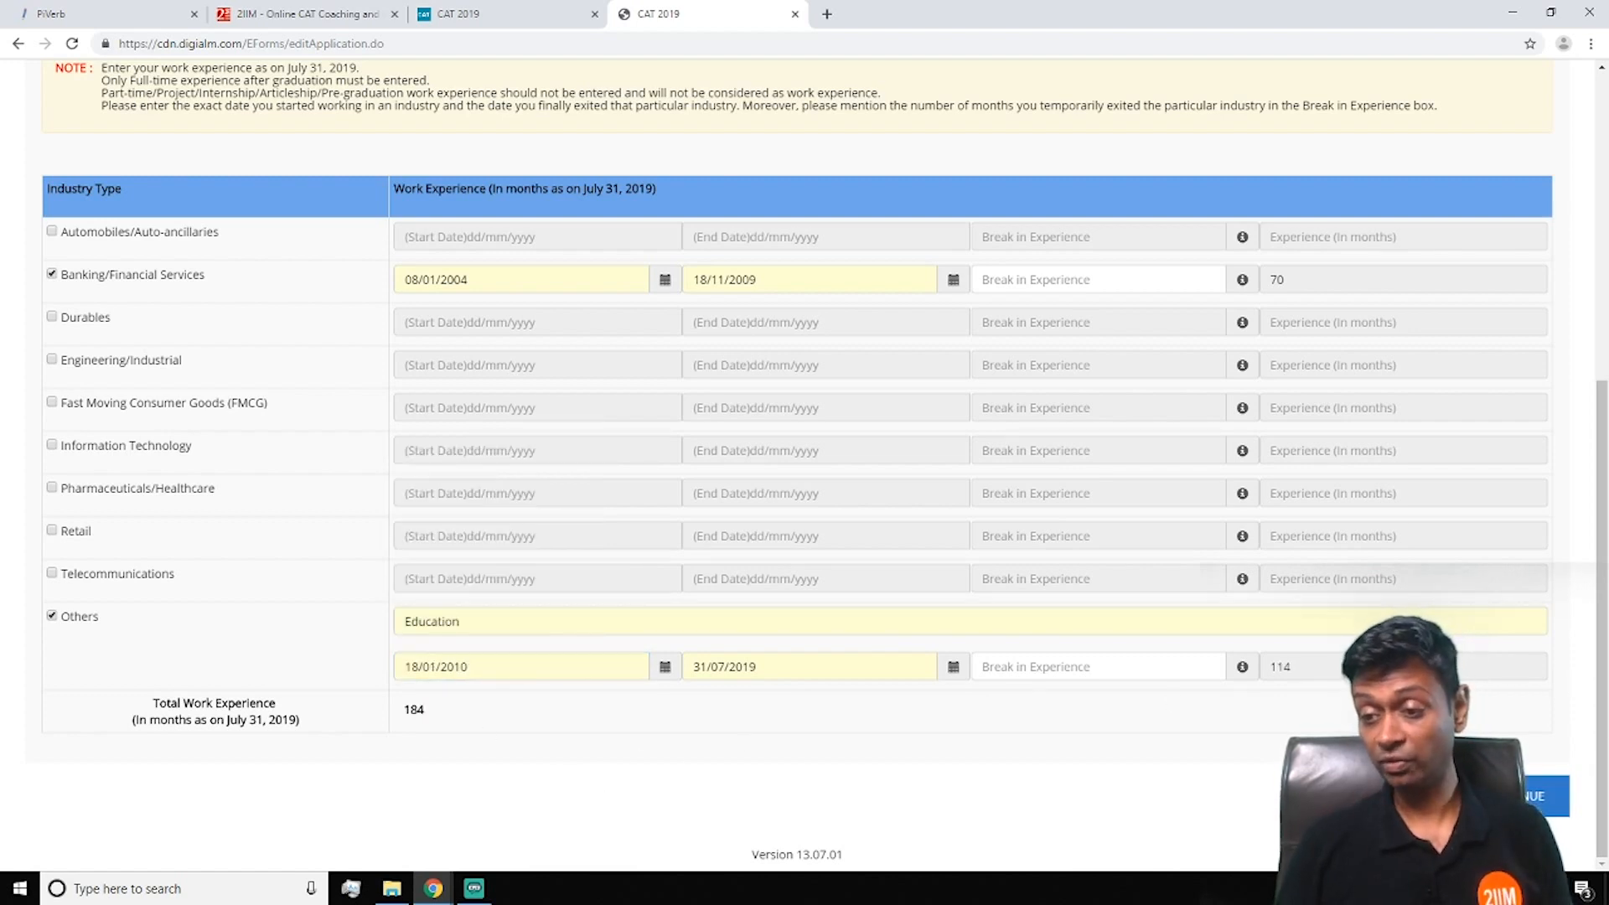
click(1495, 796)
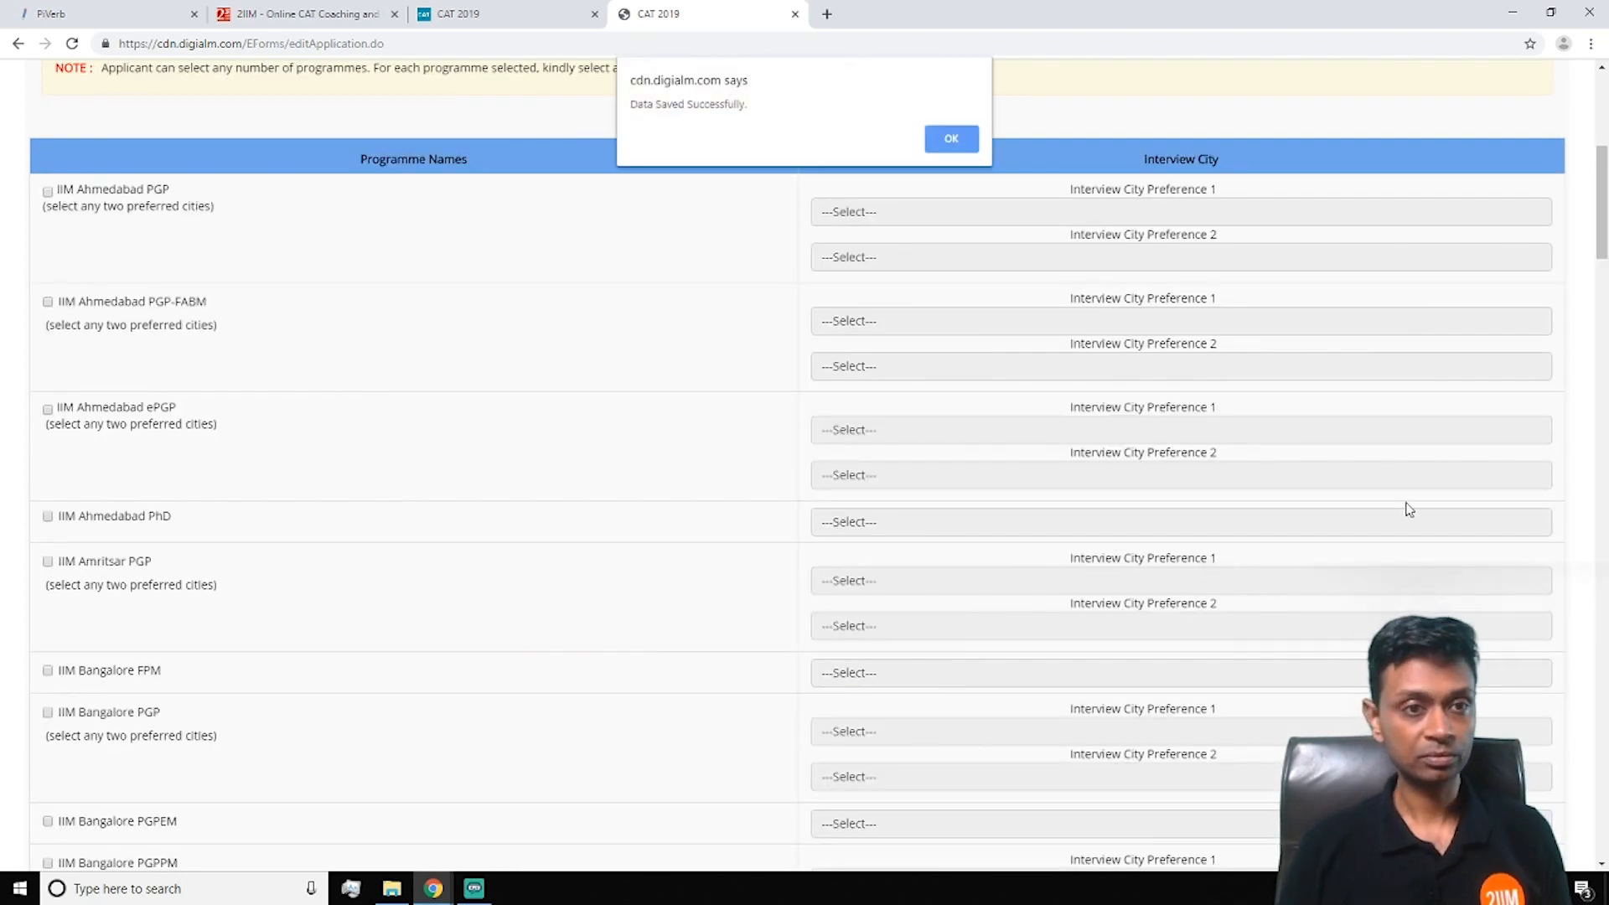
Apply for the IIM Ahmedabad PhD programme with Ahmedabad as its interview city
click(949, 140)
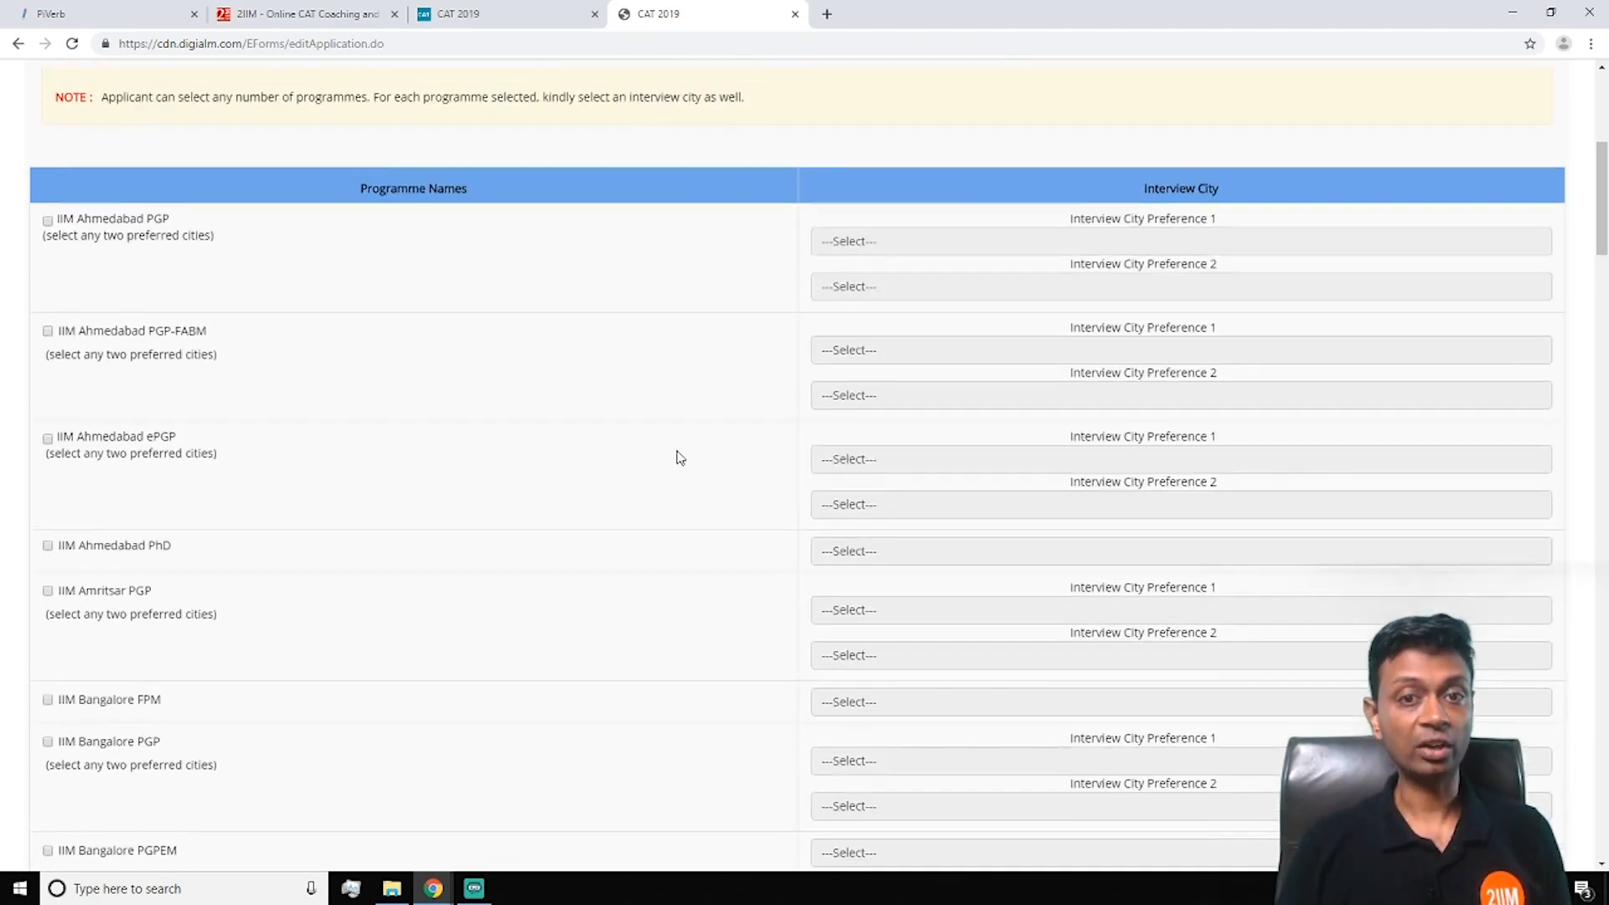
scroll(677, 456, down, 7)
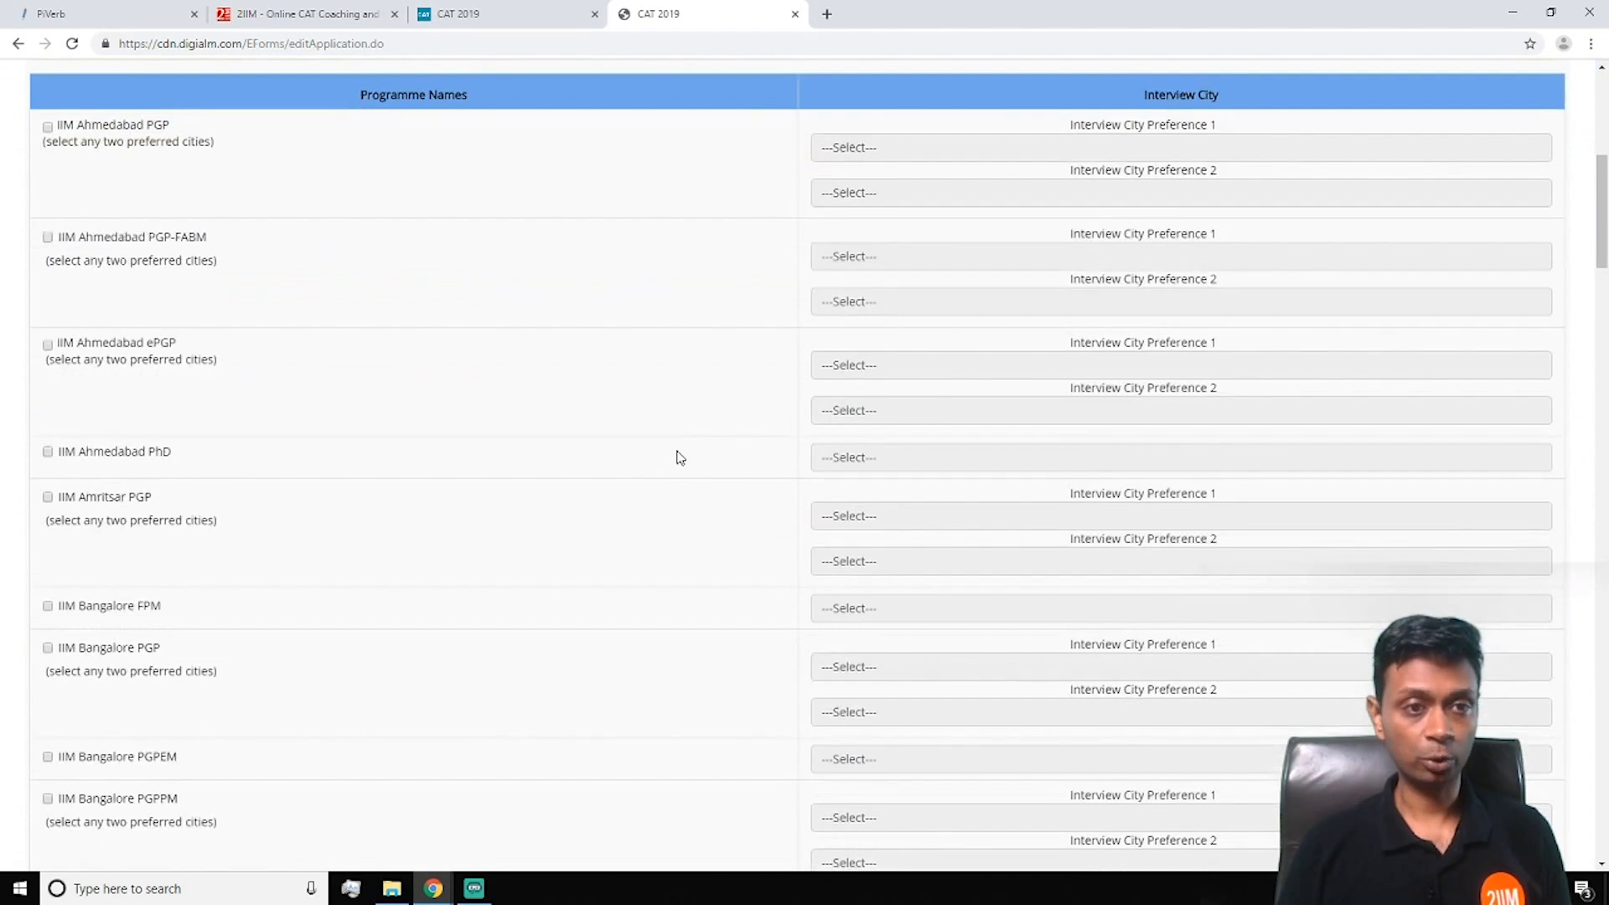
scroll(724, 460, down, 1)
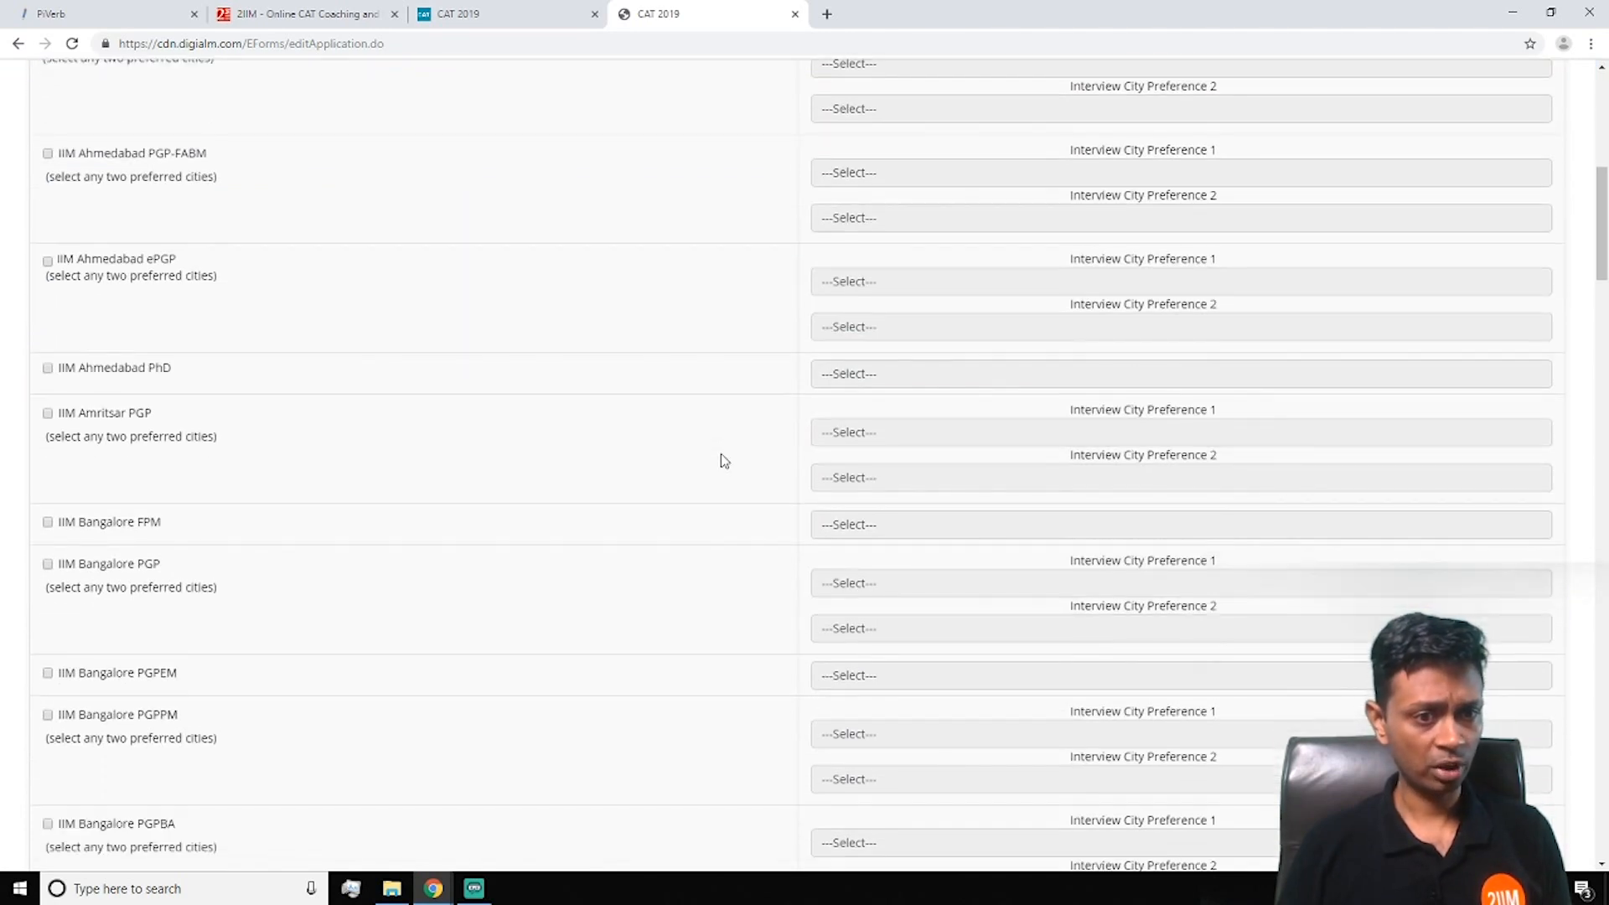
click(48, 369)
click(880, 371)
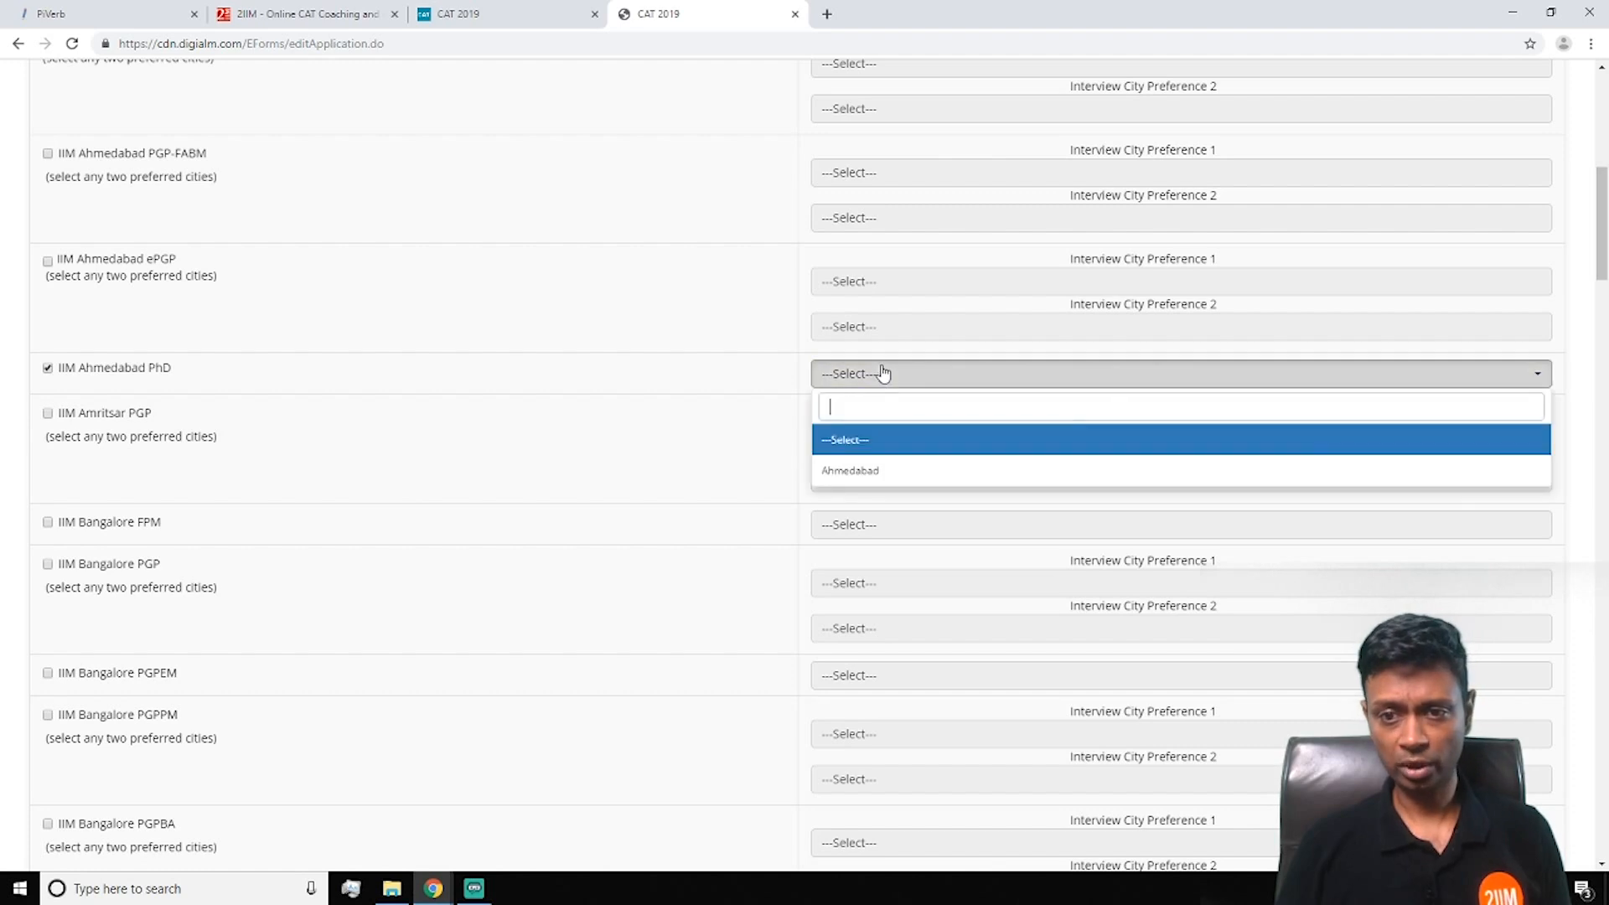
click(872, 471)
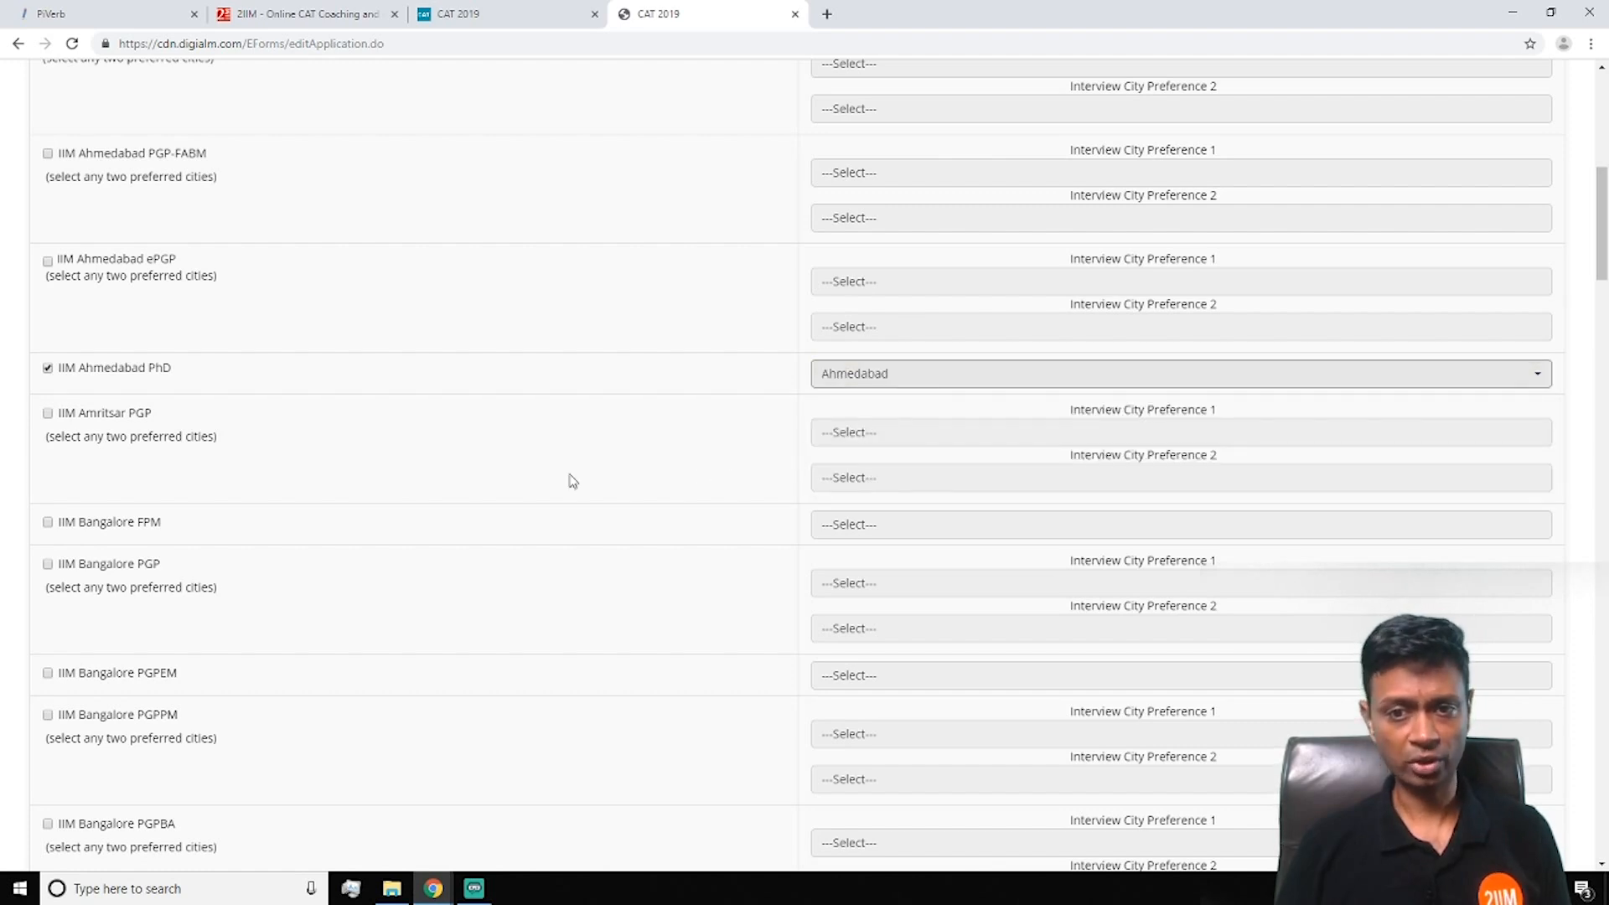
Apply for the IIM Bangalore FPM programme with Bangalore as its interview city
scroll(569, 479, up, 4)
scroll(573, 478, down, 9)
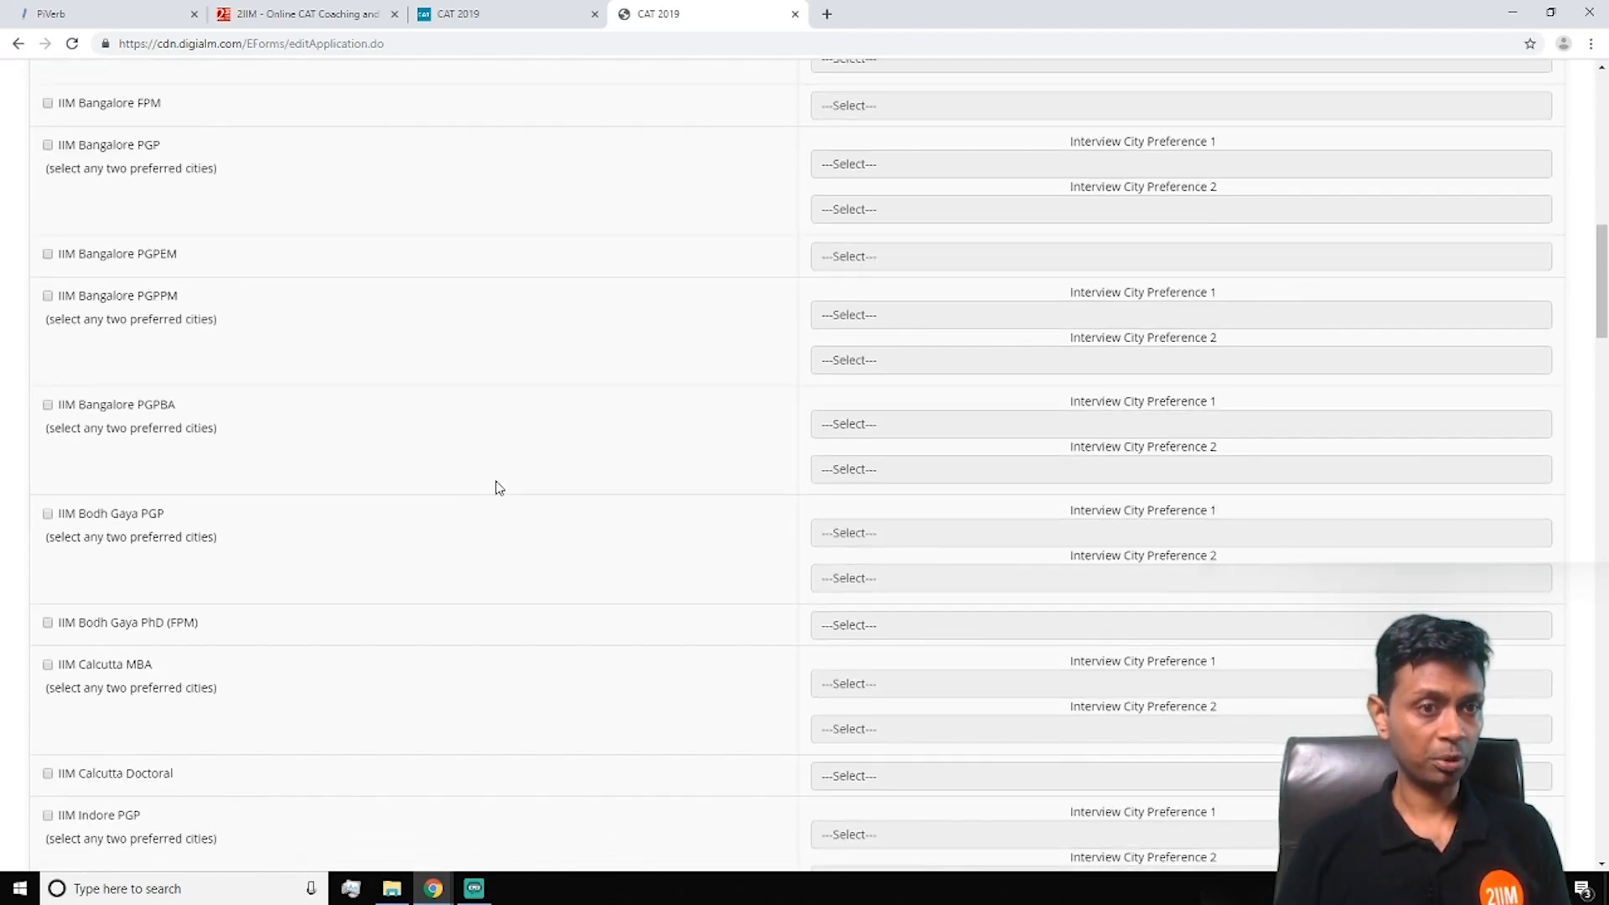
click(50, 104)
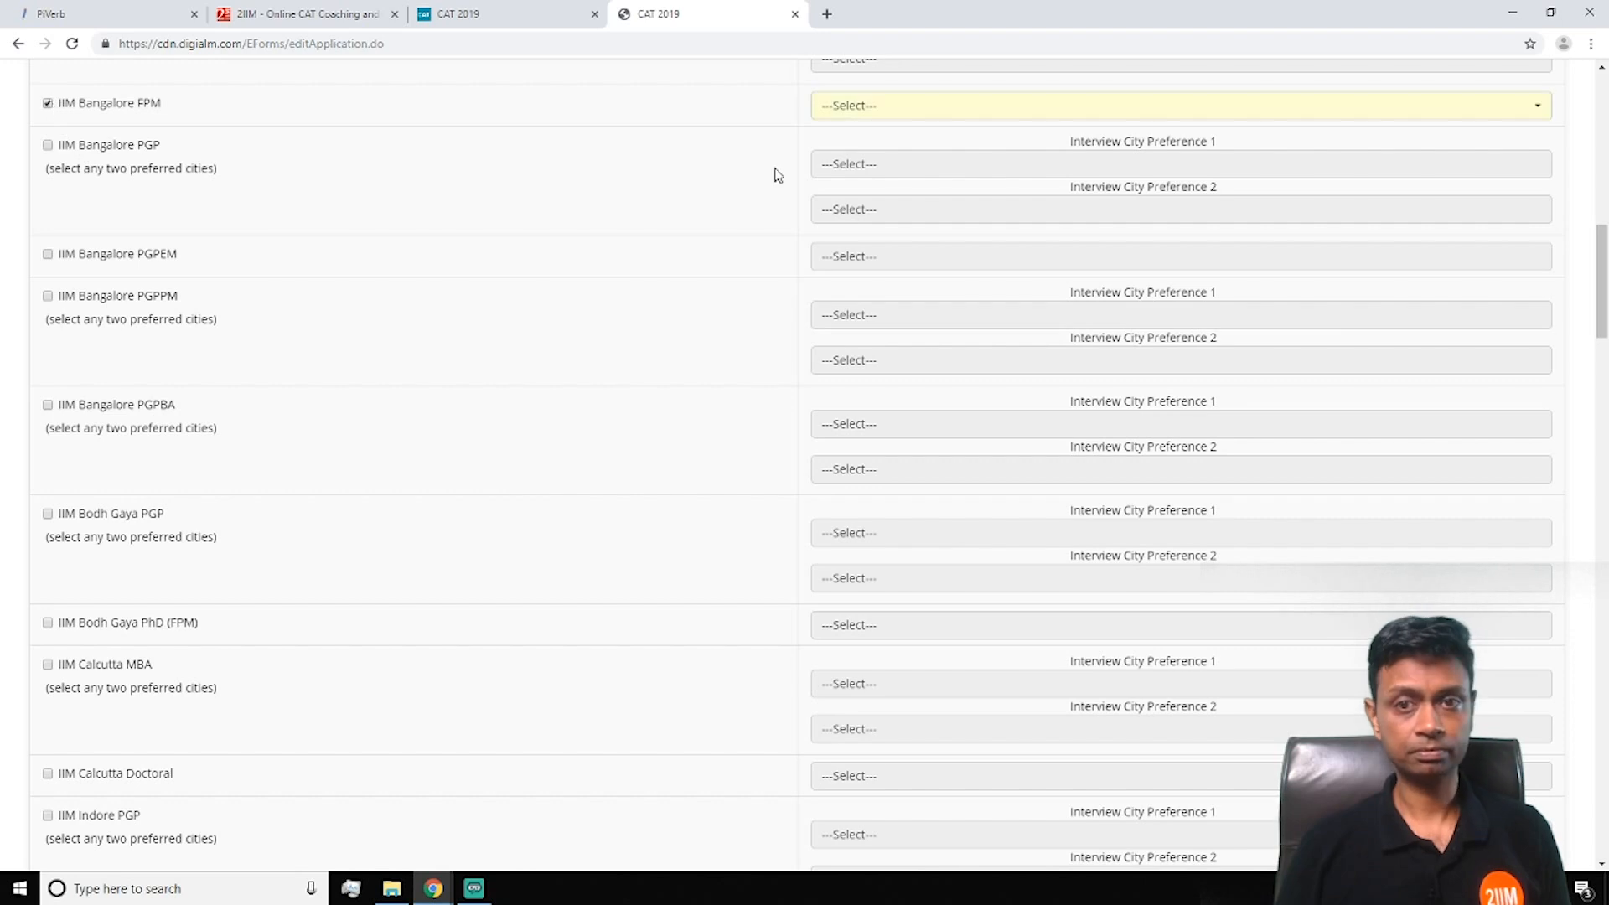
click(869, 110)
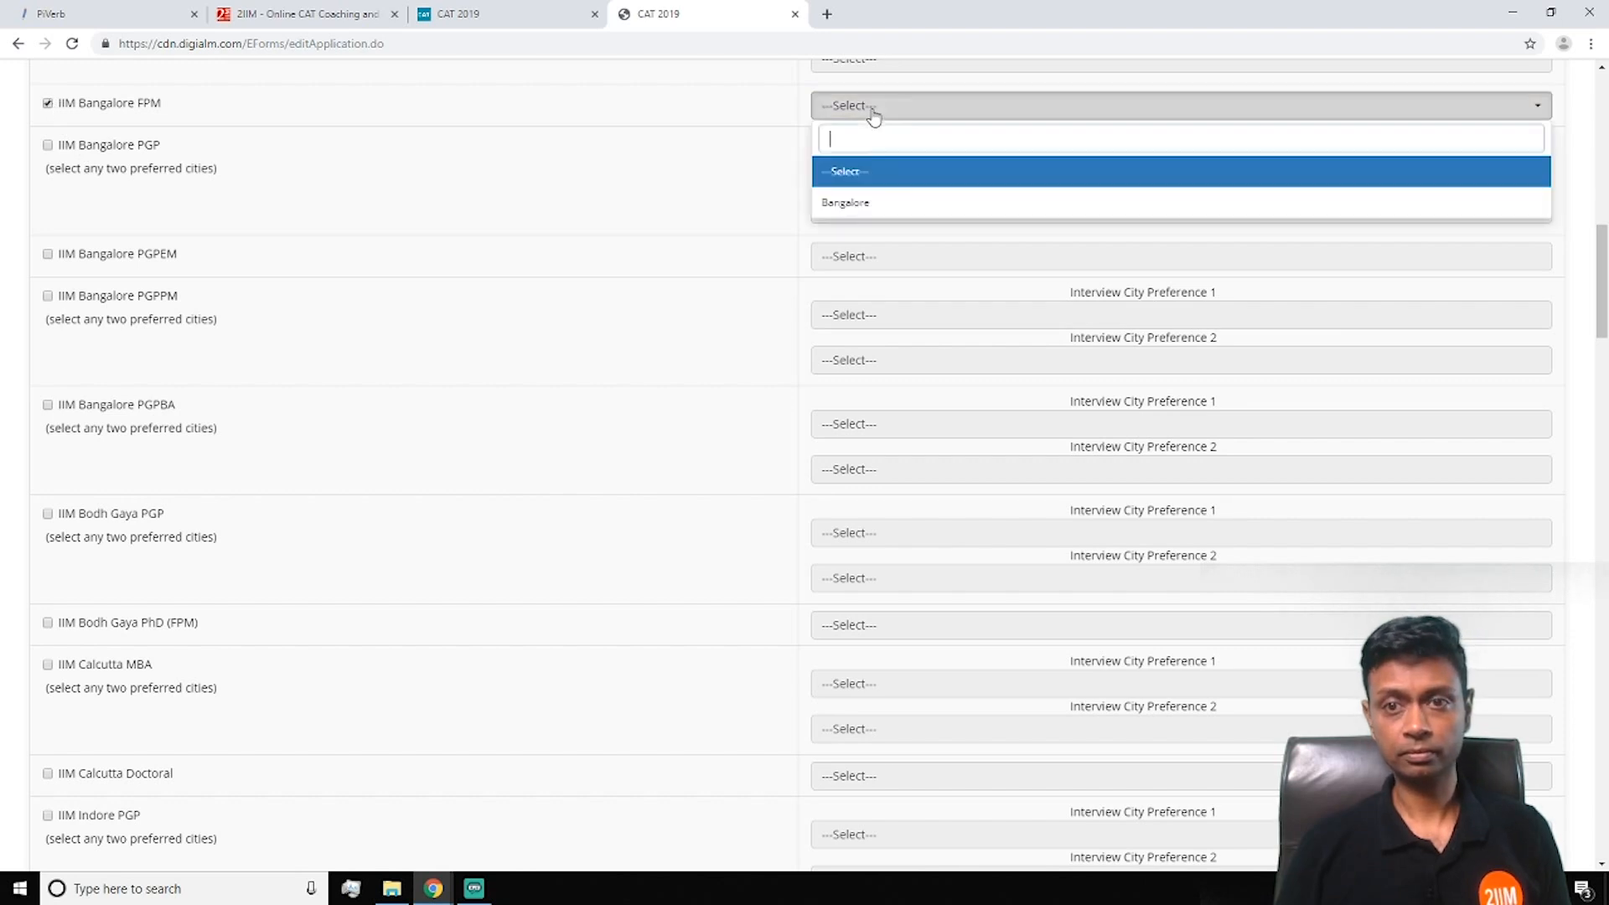
click(875, 202)
Save the programme choices and continue to Test City Preferences
scroll(535, 472, down, 2)
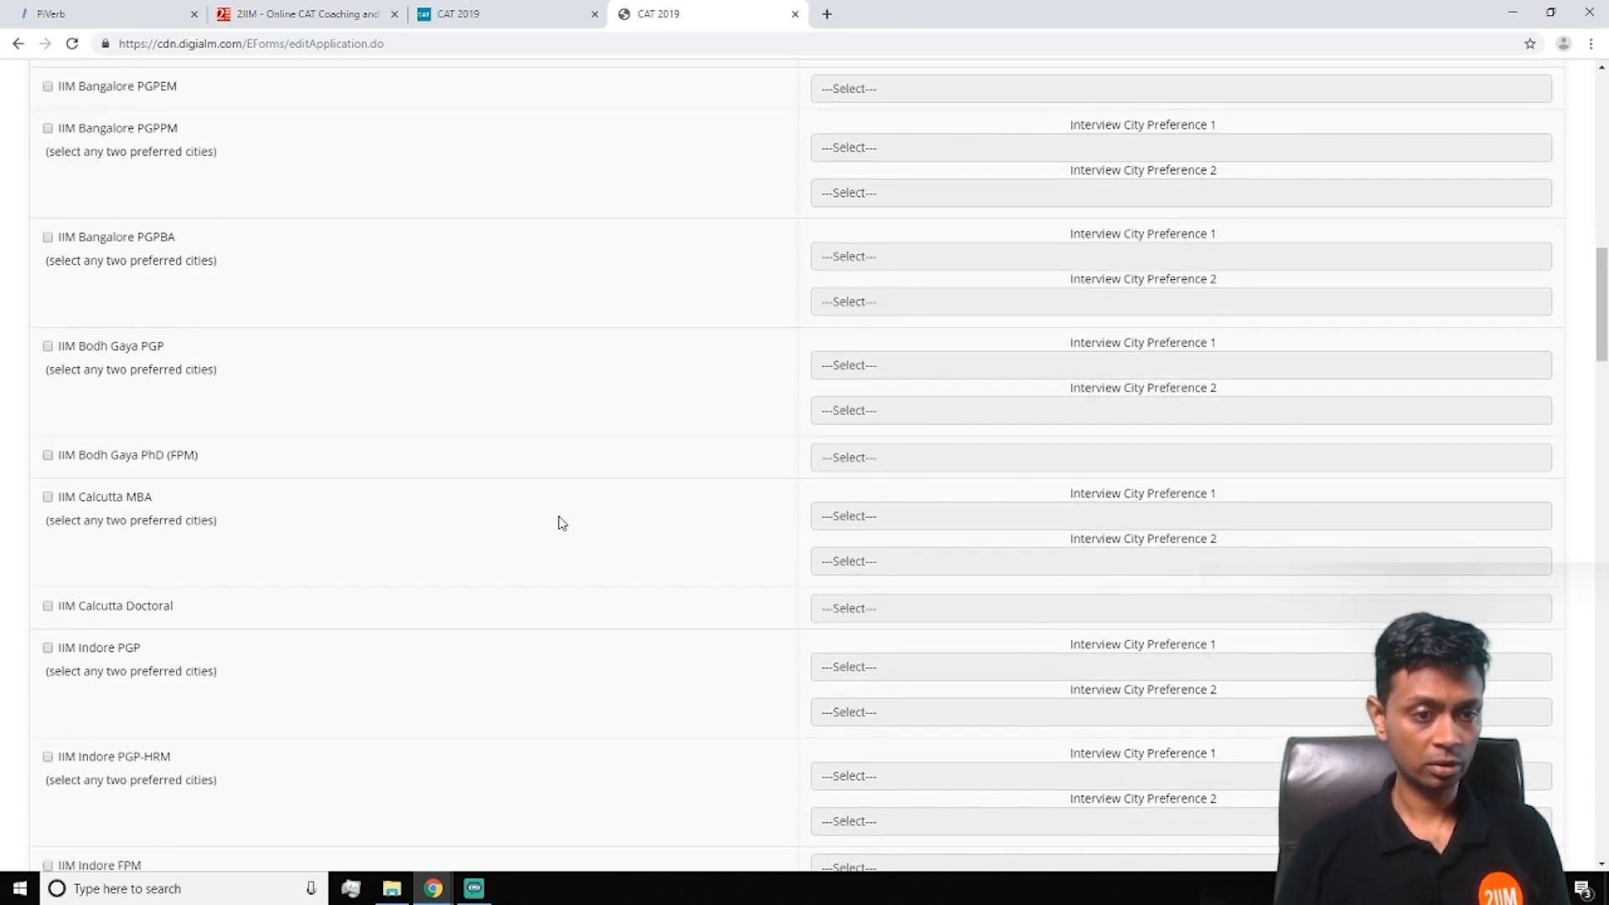
scroll(562, 523, down, 15)
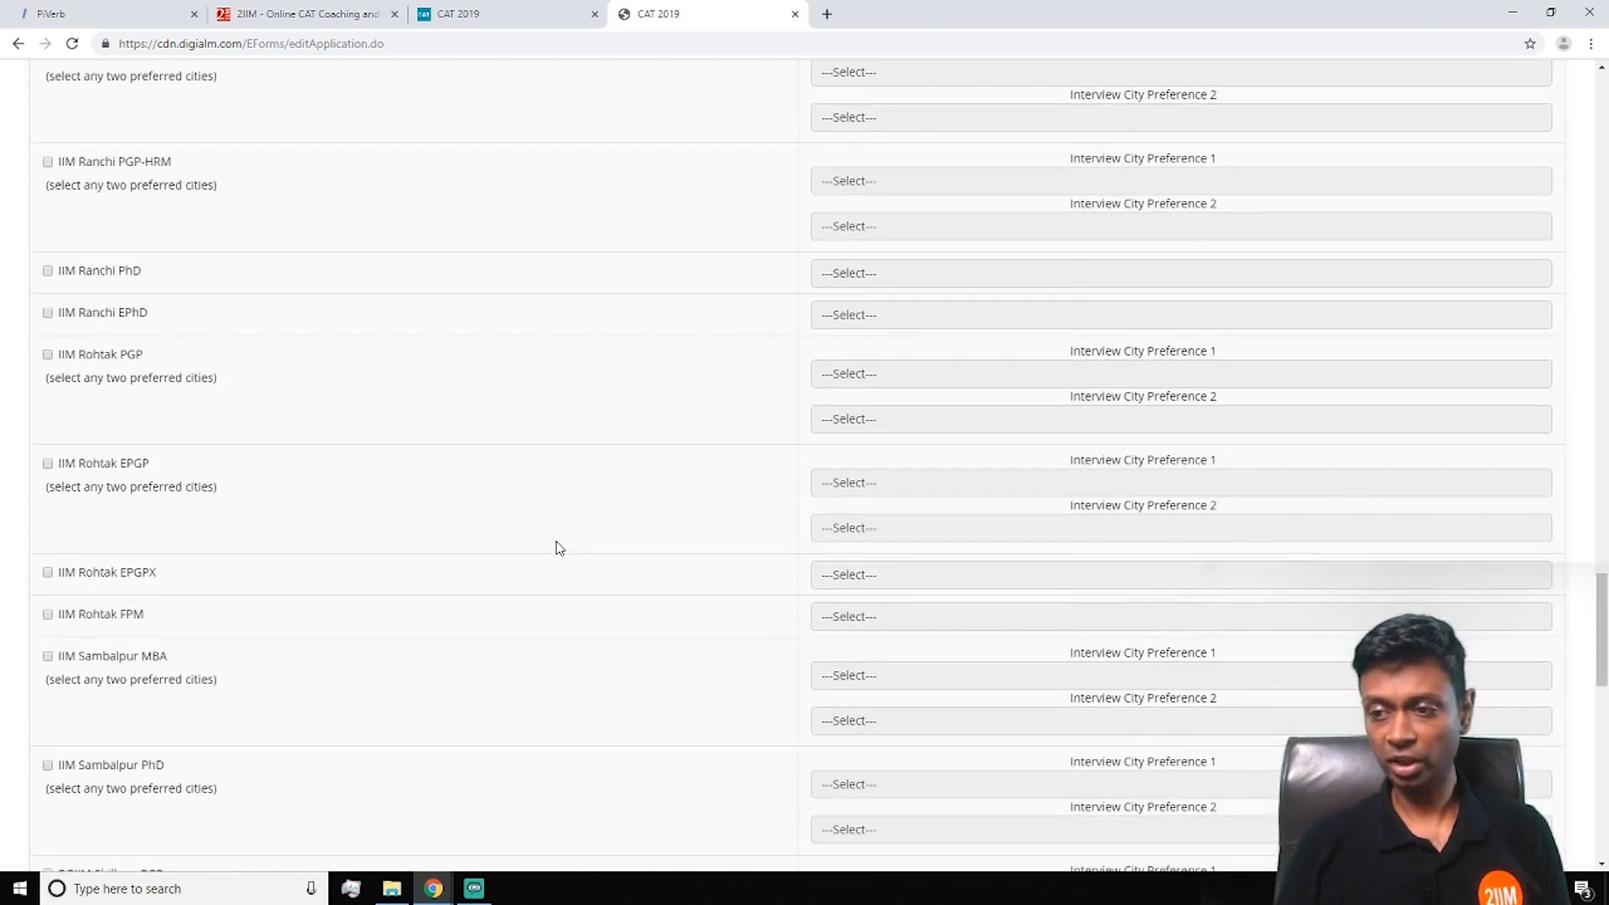
scroll(560, 548, down, 10)
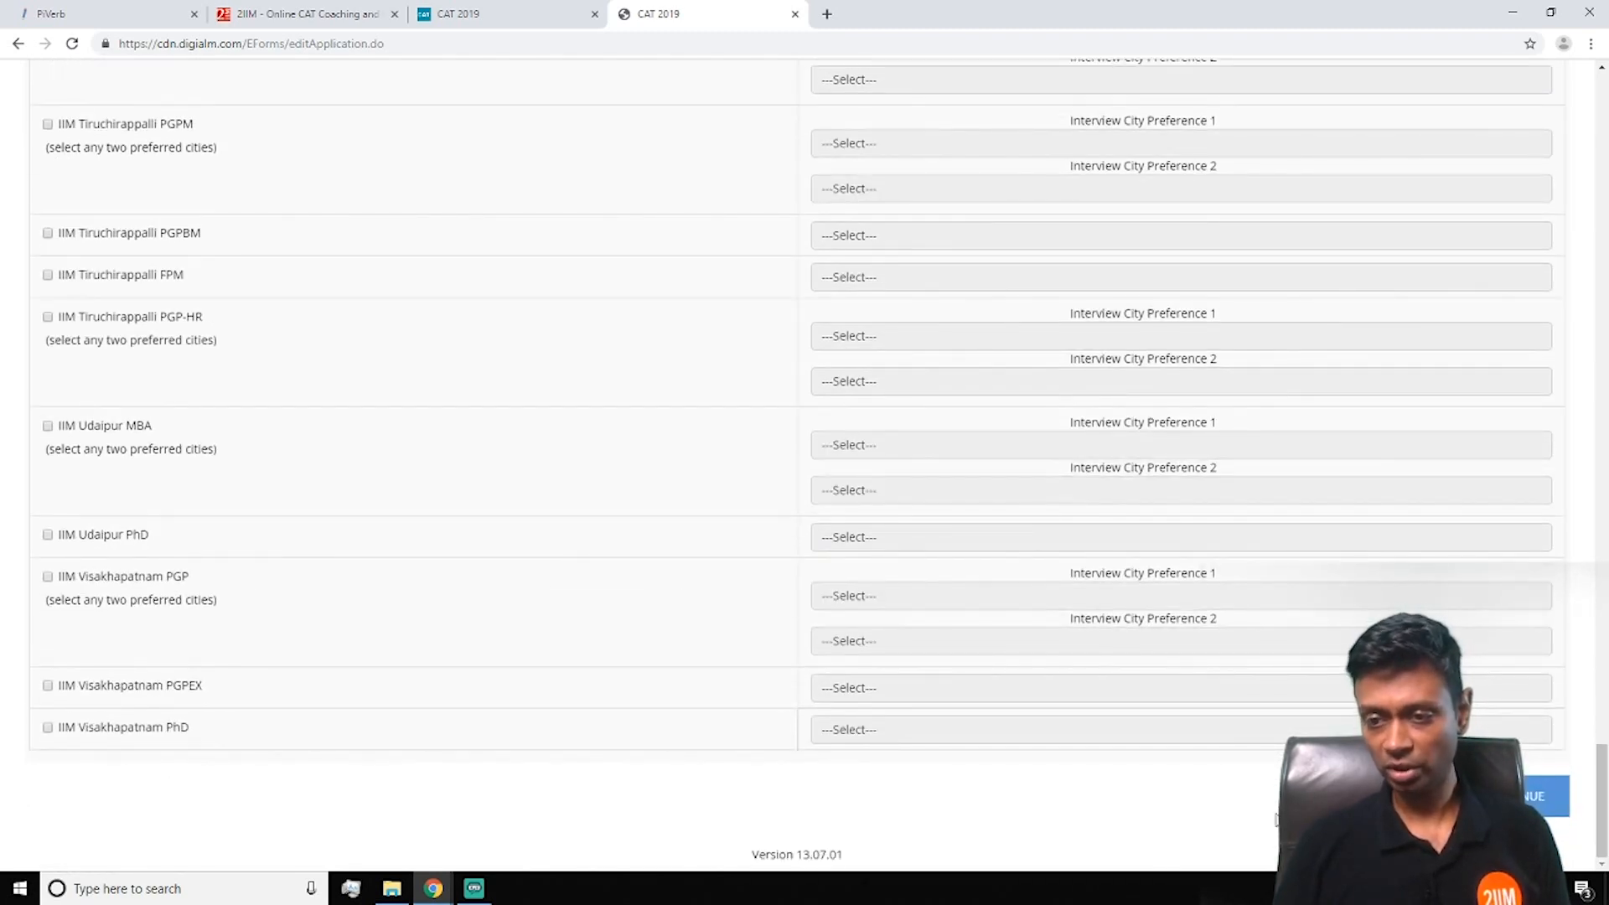
click(1493, 796)
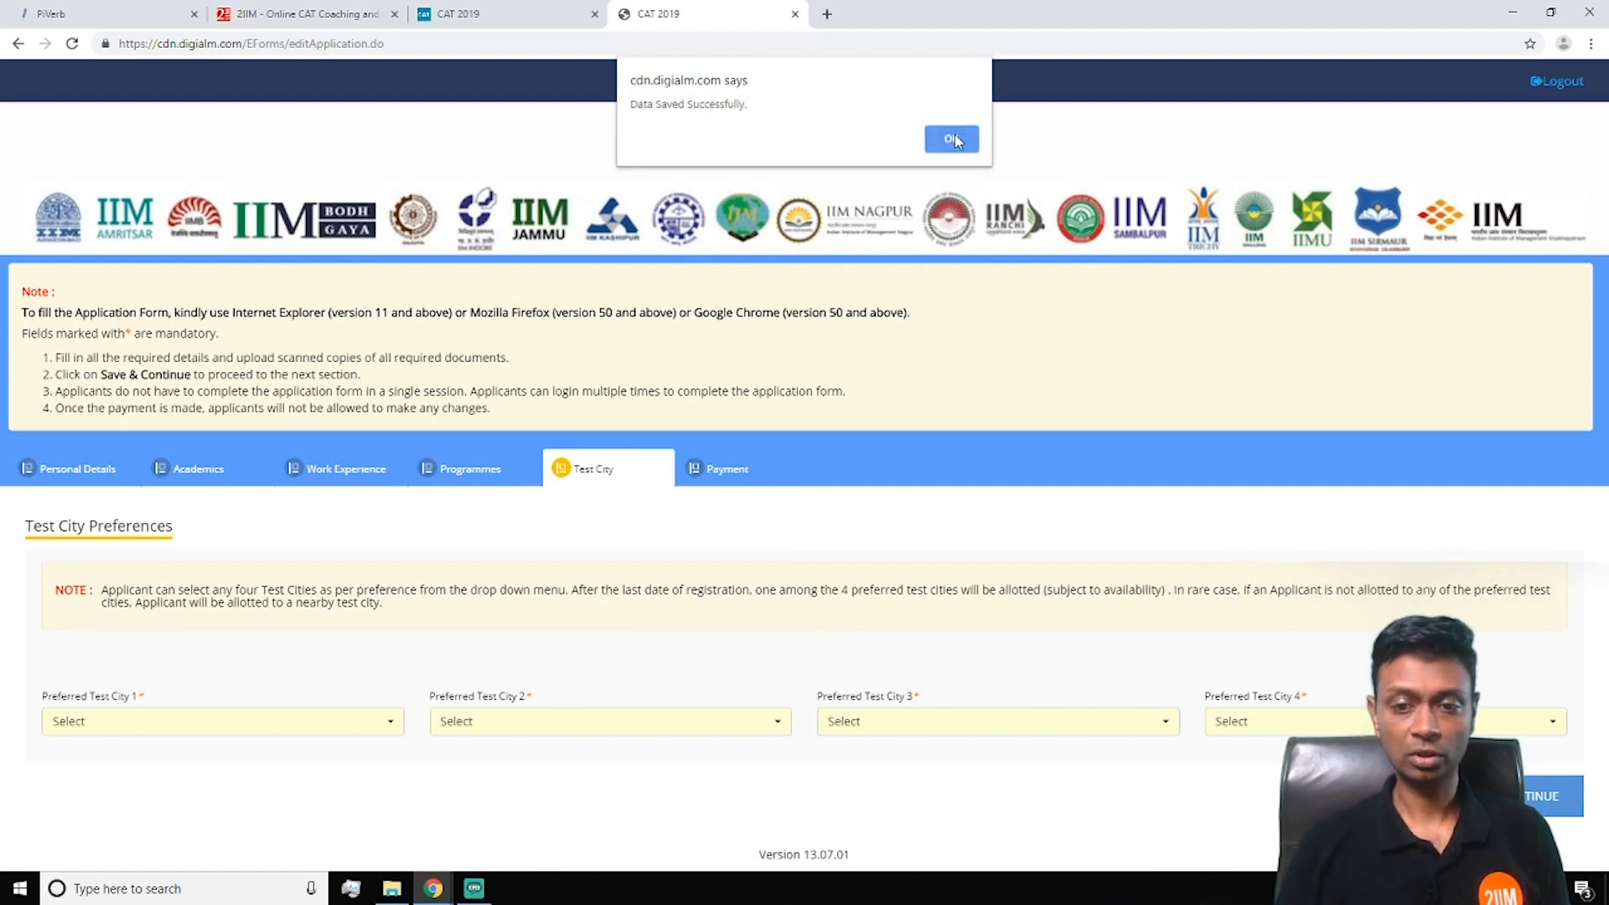
Make Chennai the first and Puducherry the second preferred test city
click(954, 138)
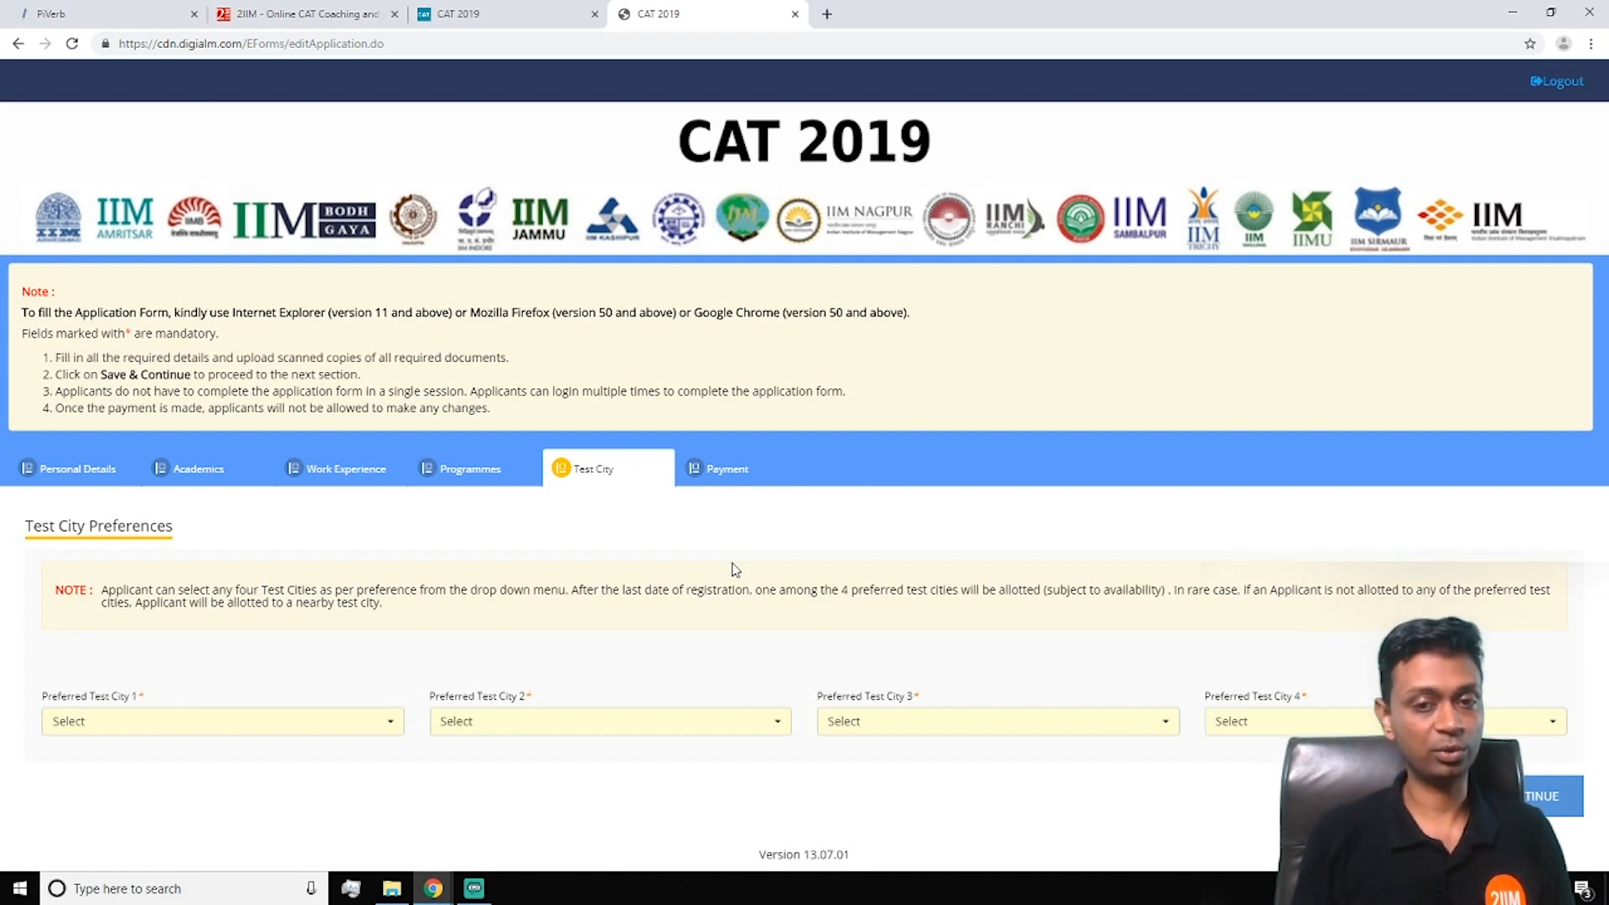
click(348, 731)
scroll(260, 414, down, 4)
scroll(259, 416, down, 5)
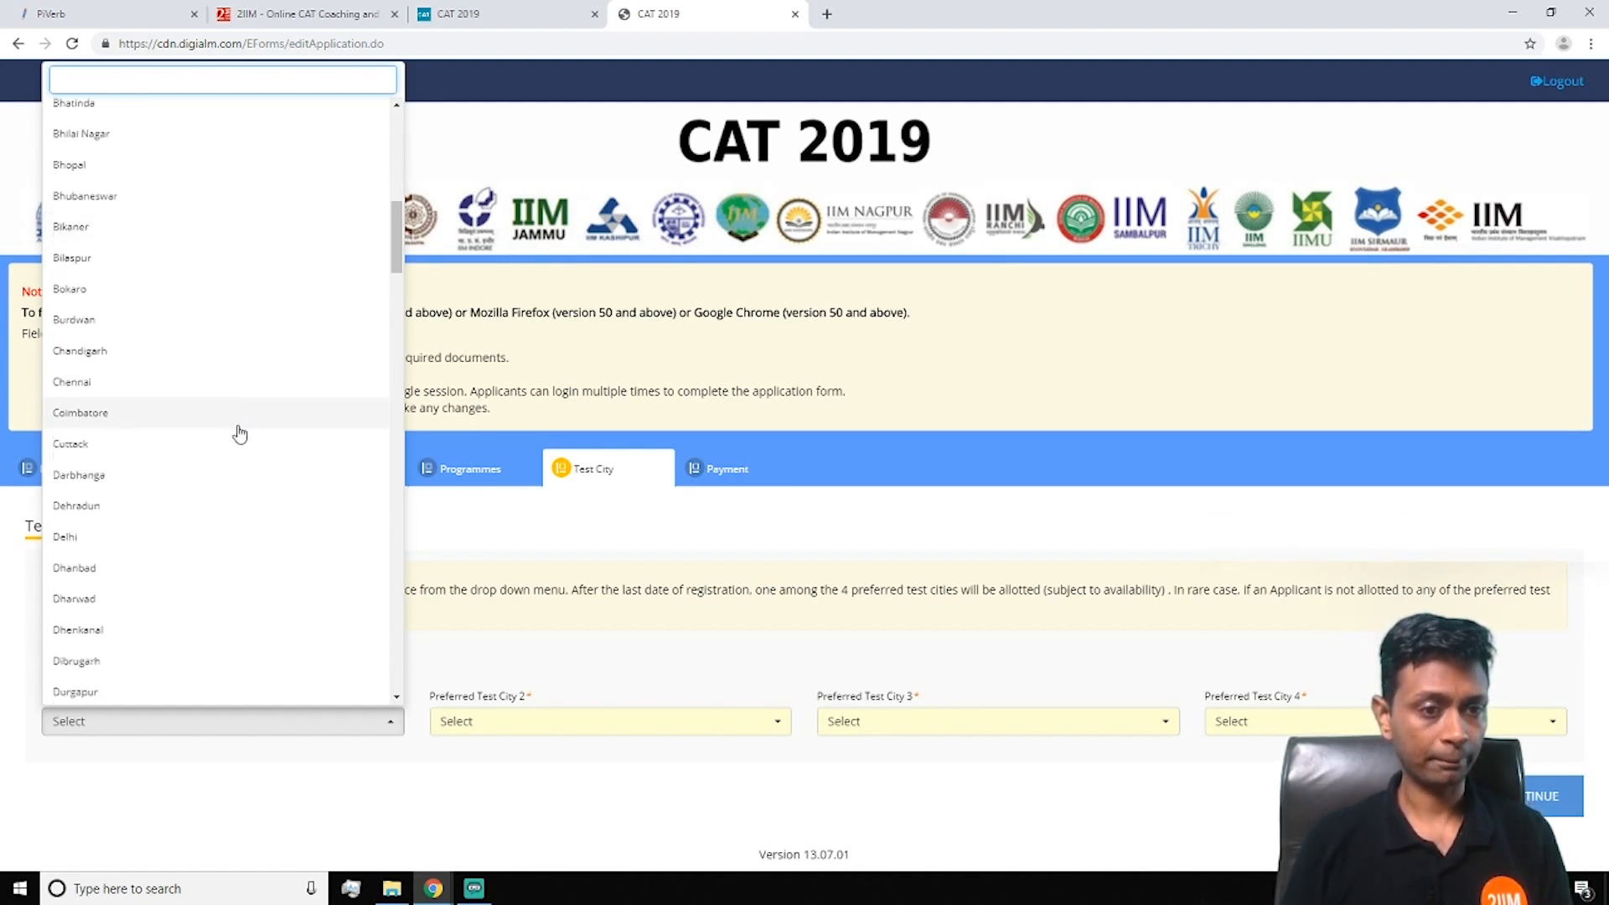
click(226, 395)
click(564, 722)
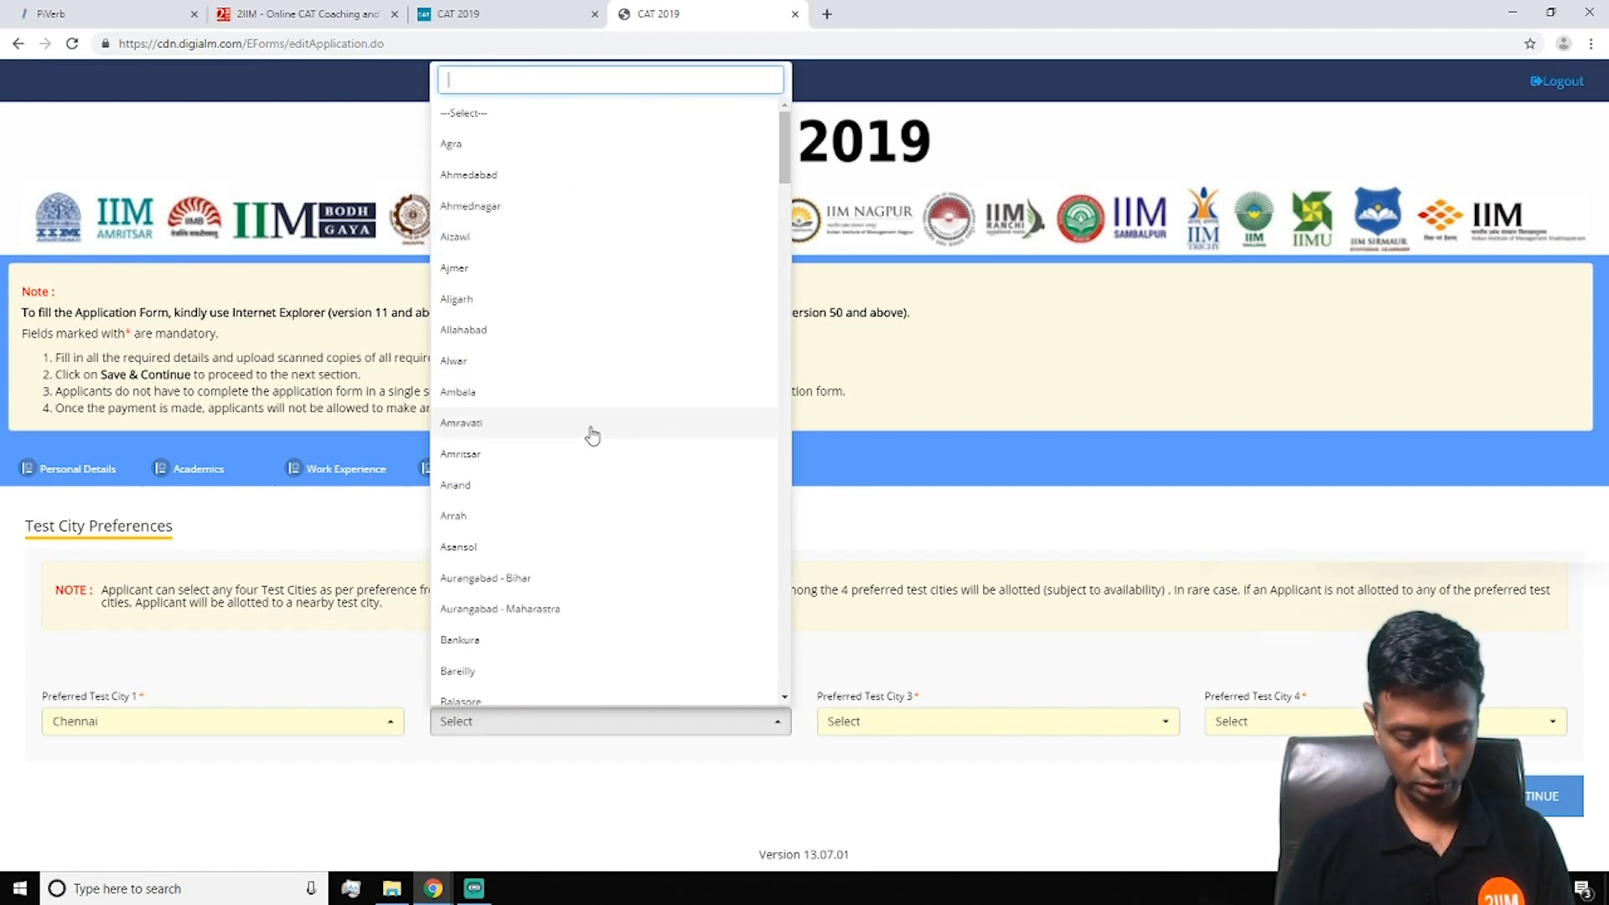
text(p)
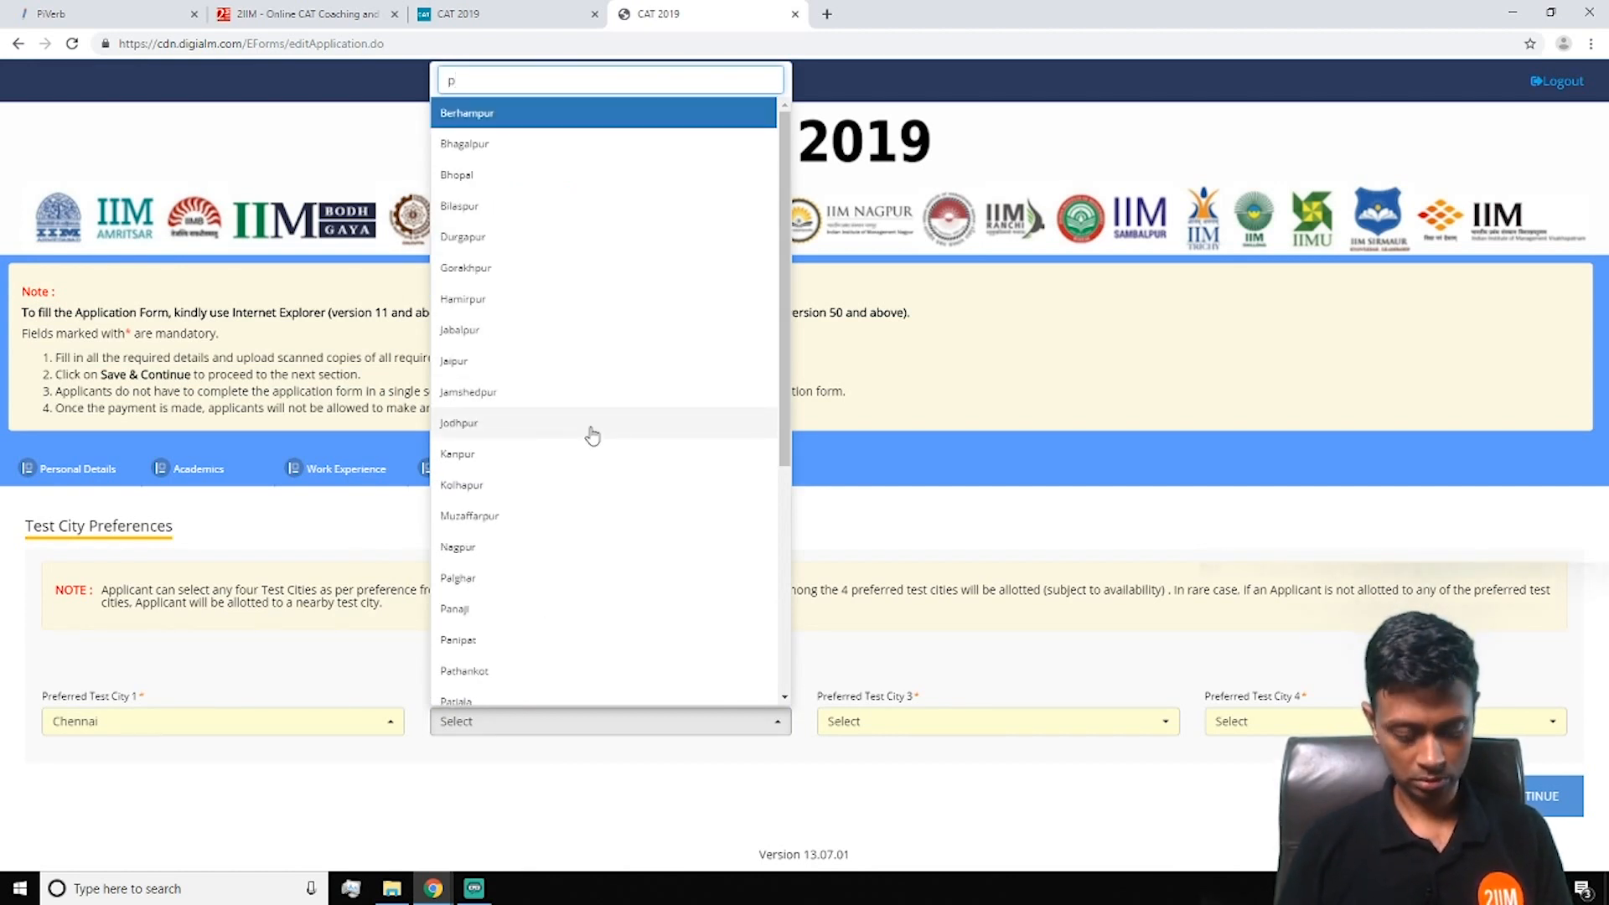
text(ud)
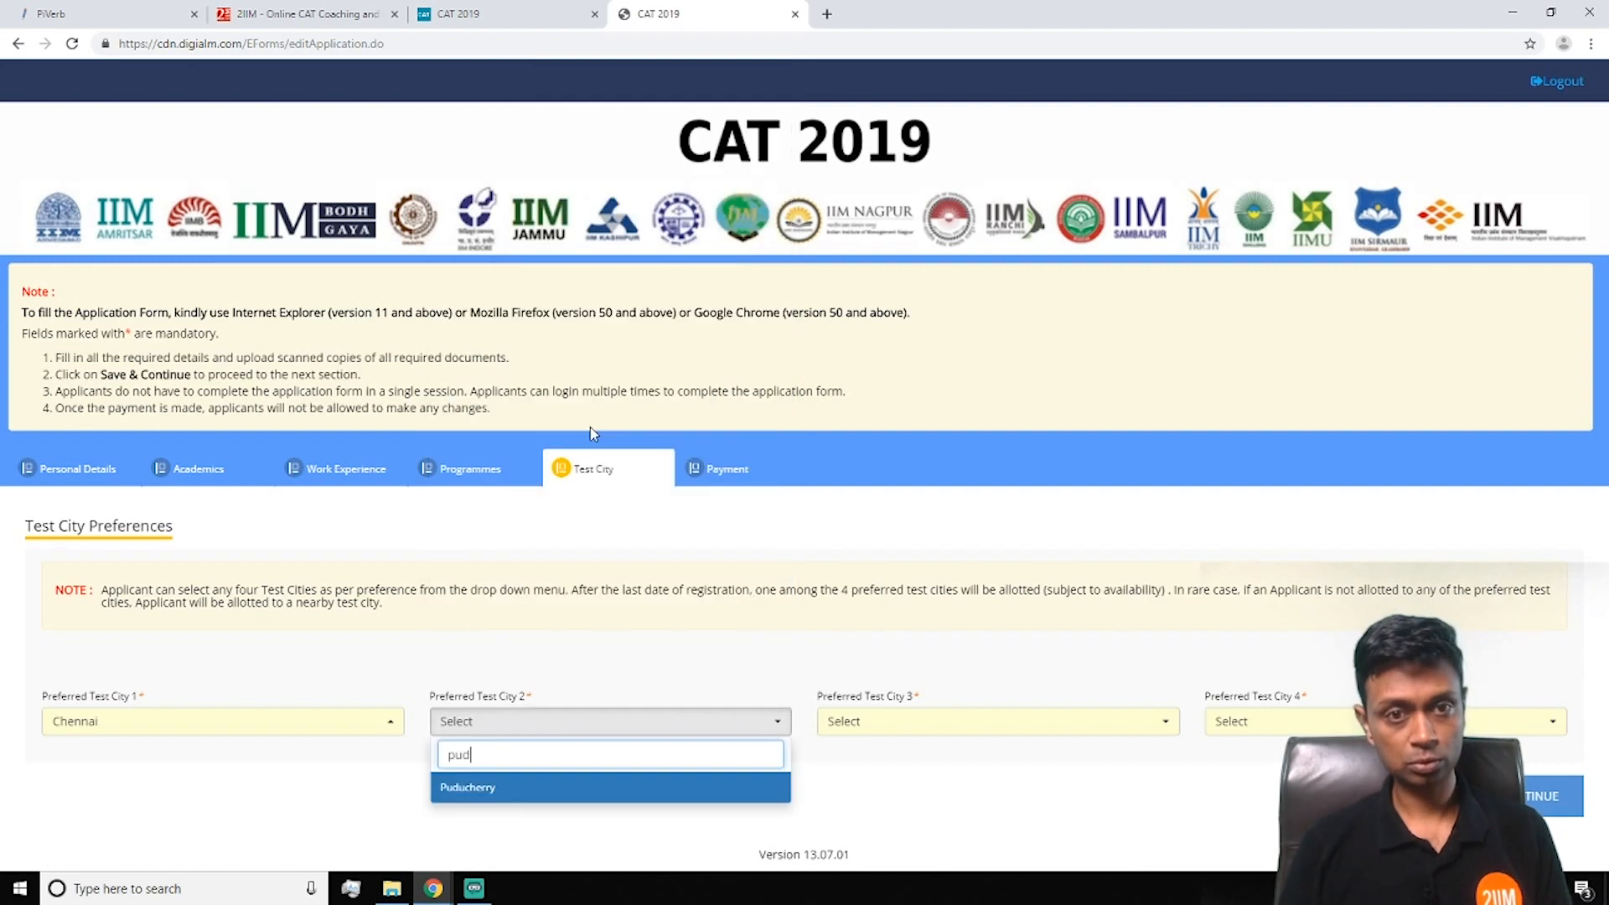
click(513, 788)
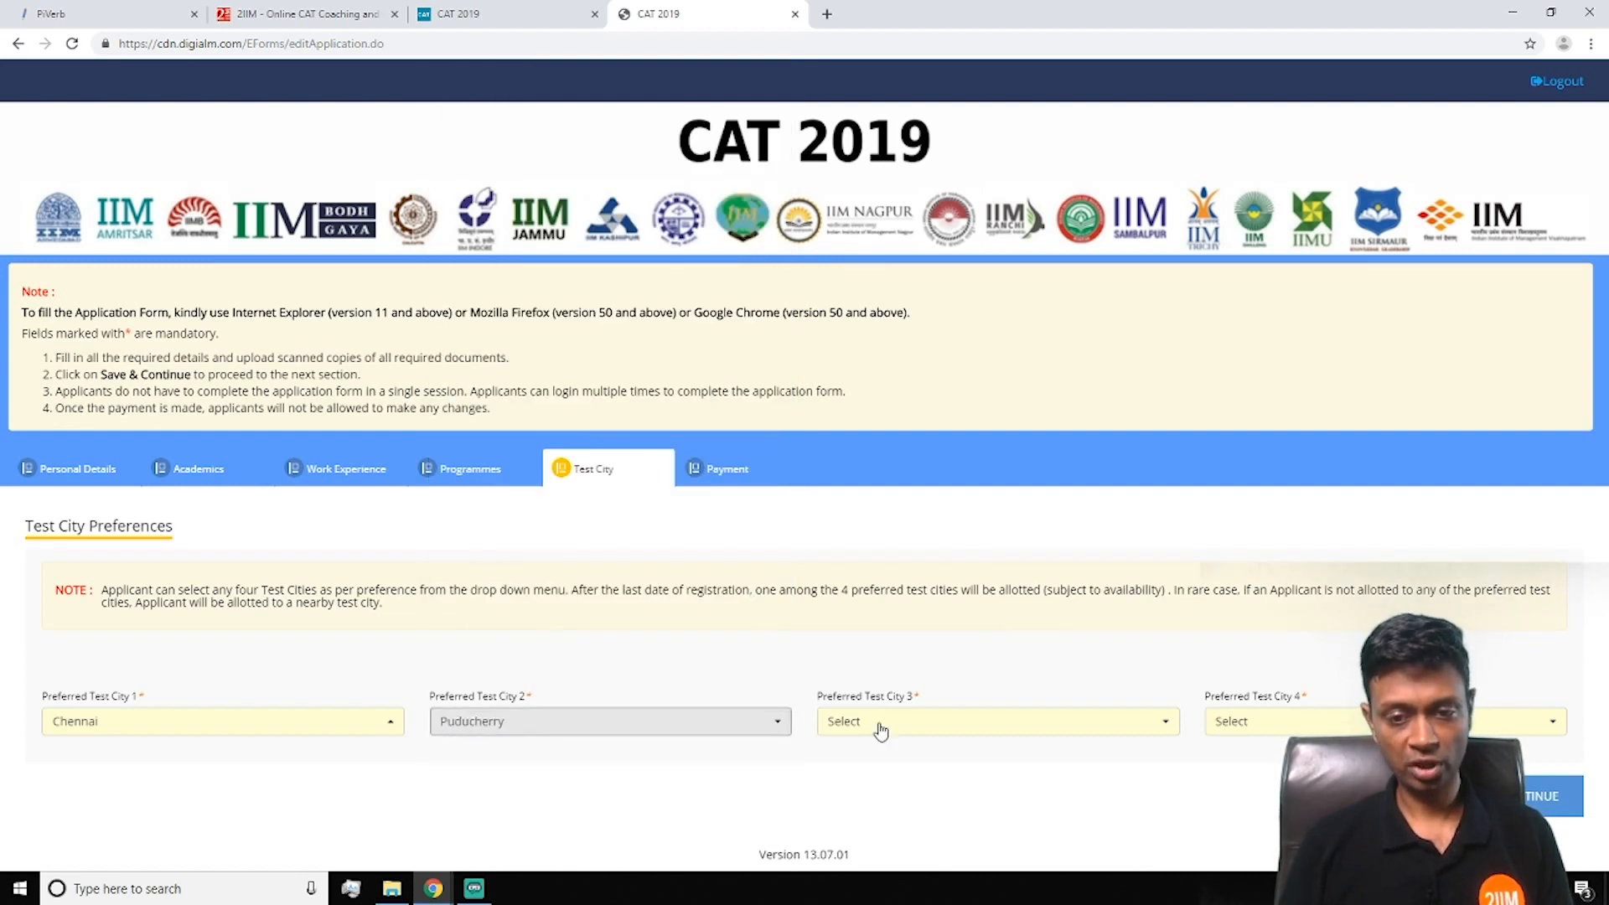
Make Bengaluru third and Madurai fourth preferred test city, then save the city choices
click(977, 742)
scroll(934, 426, down, 3)
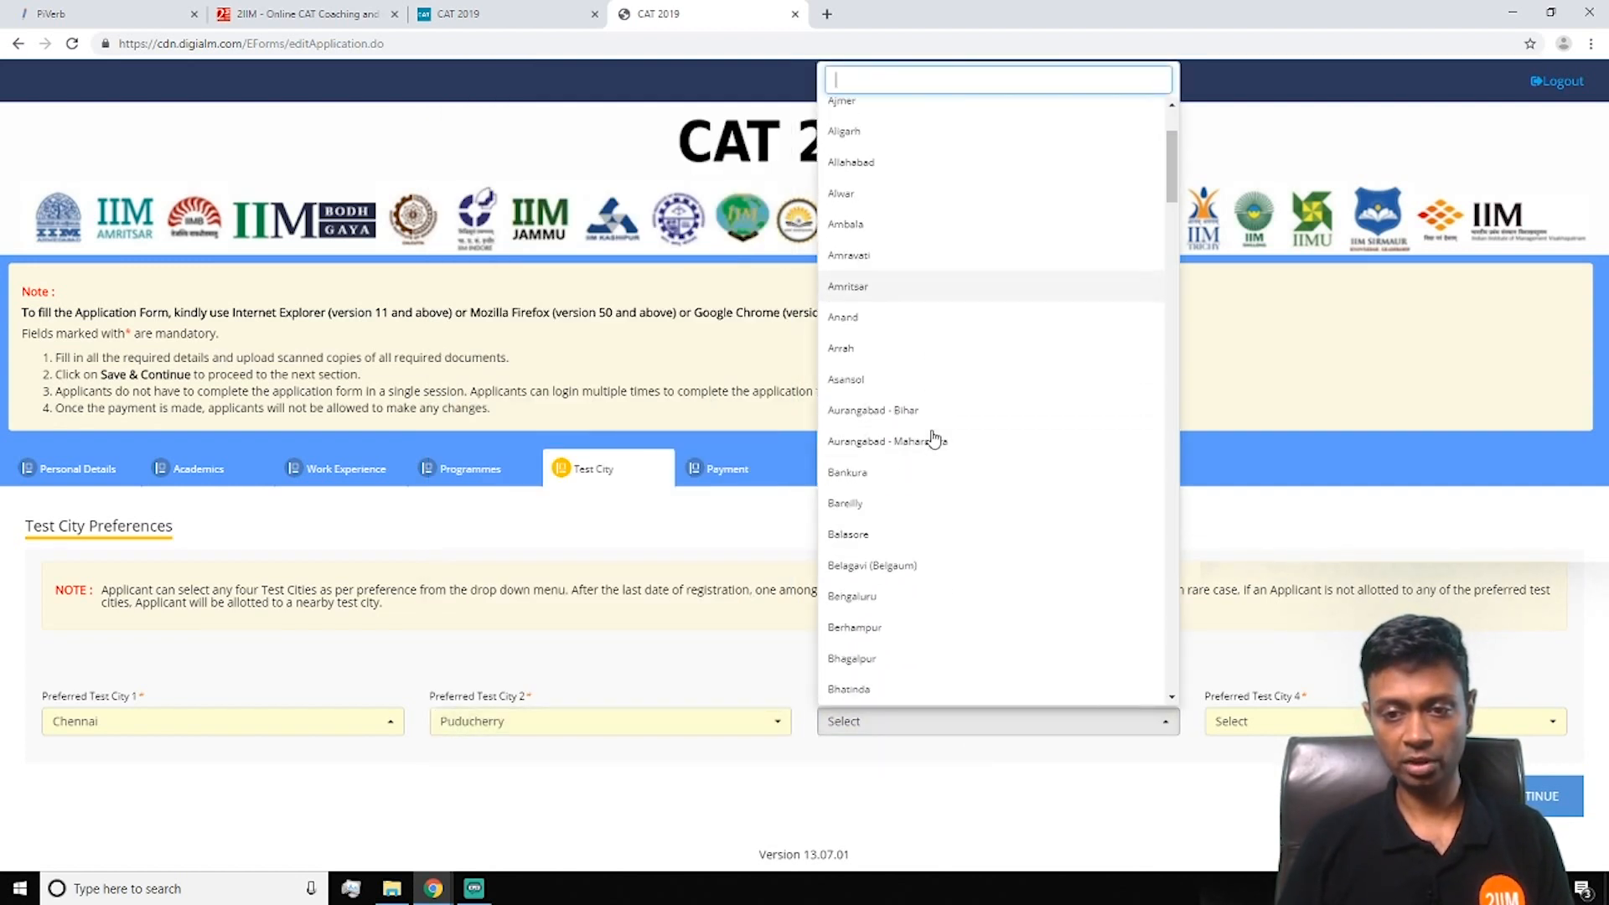
click(961, 597)
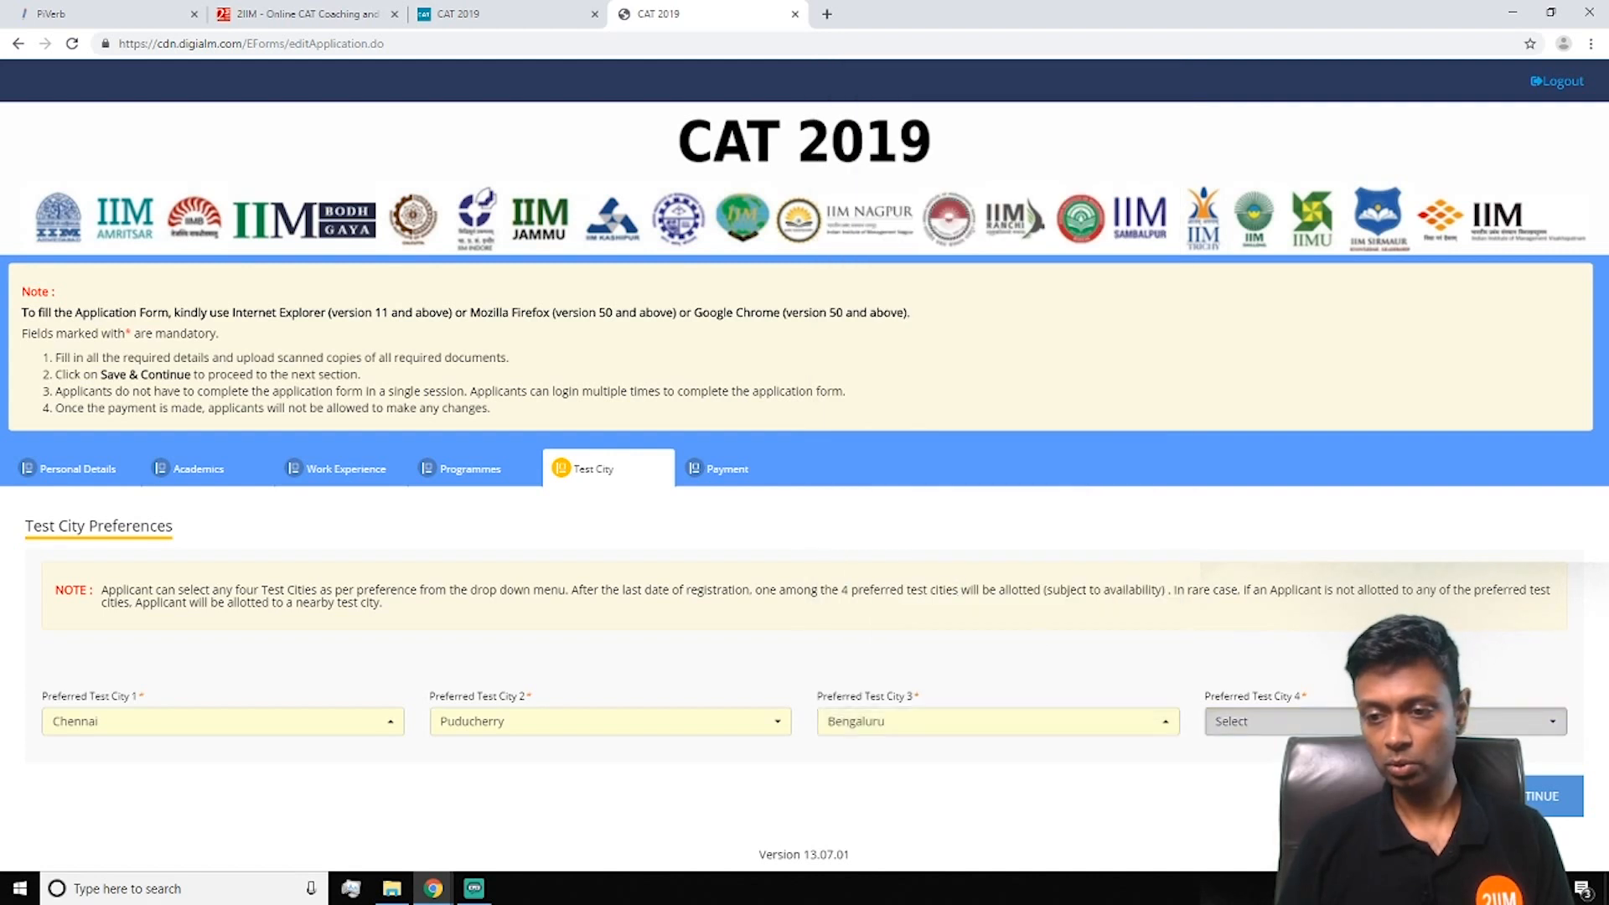
click(1283, 722)
scroll(1304, 273, down, 2)
scroll(1345, 437, down, 4)
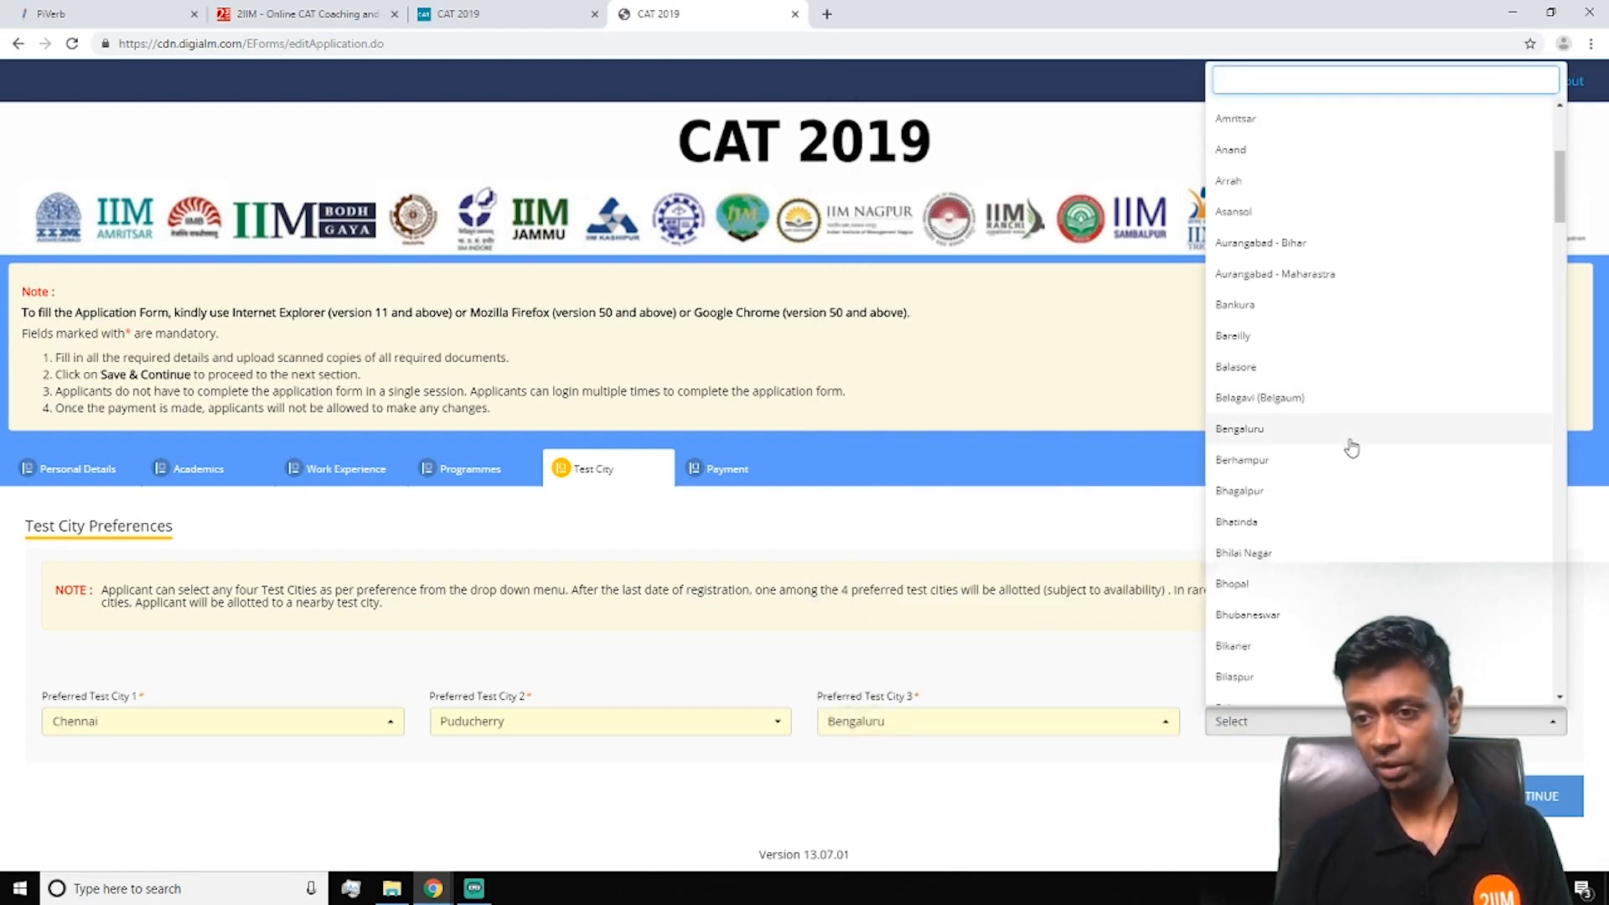
scroll(1356, 445, down, 5)
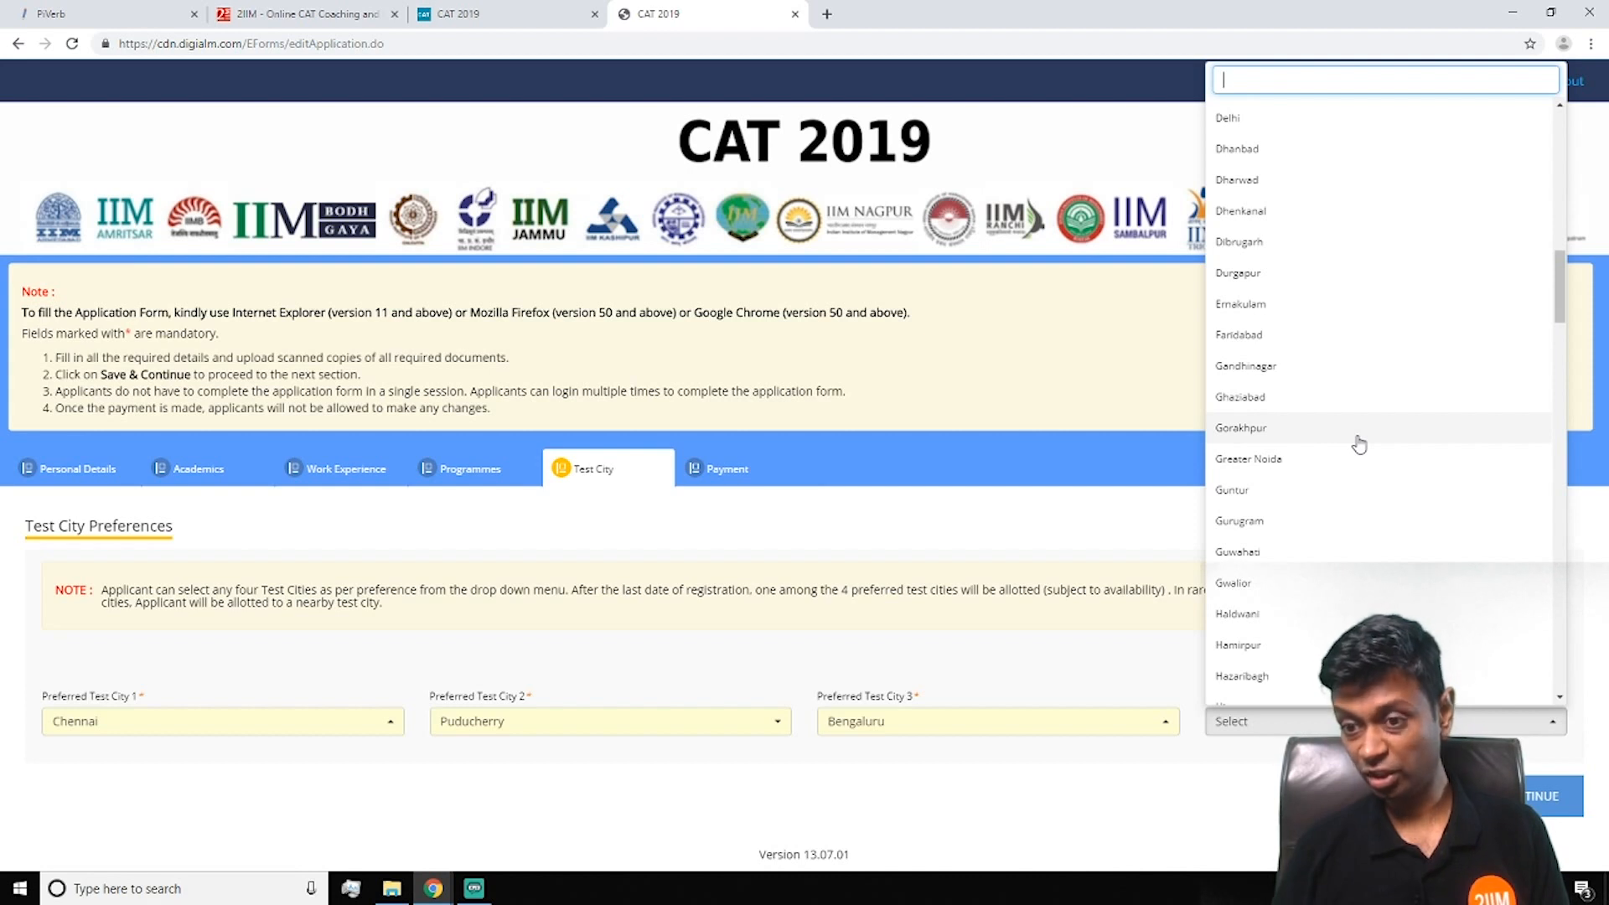
scroll(1357, 453, down, 5)
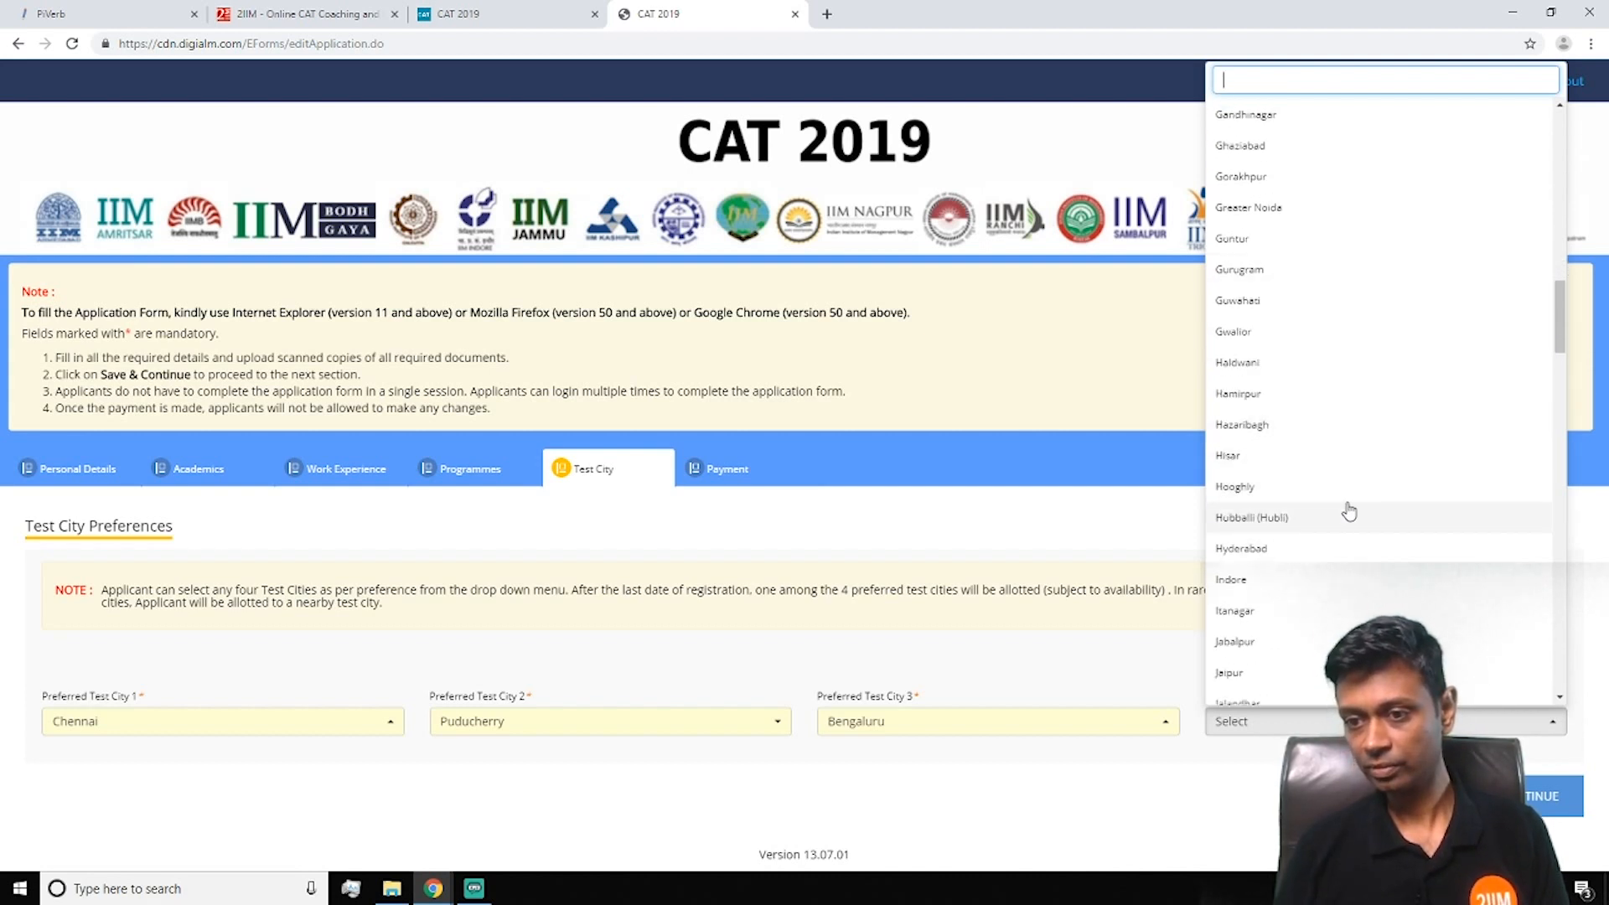
scroll(1346, 513, down, 5)
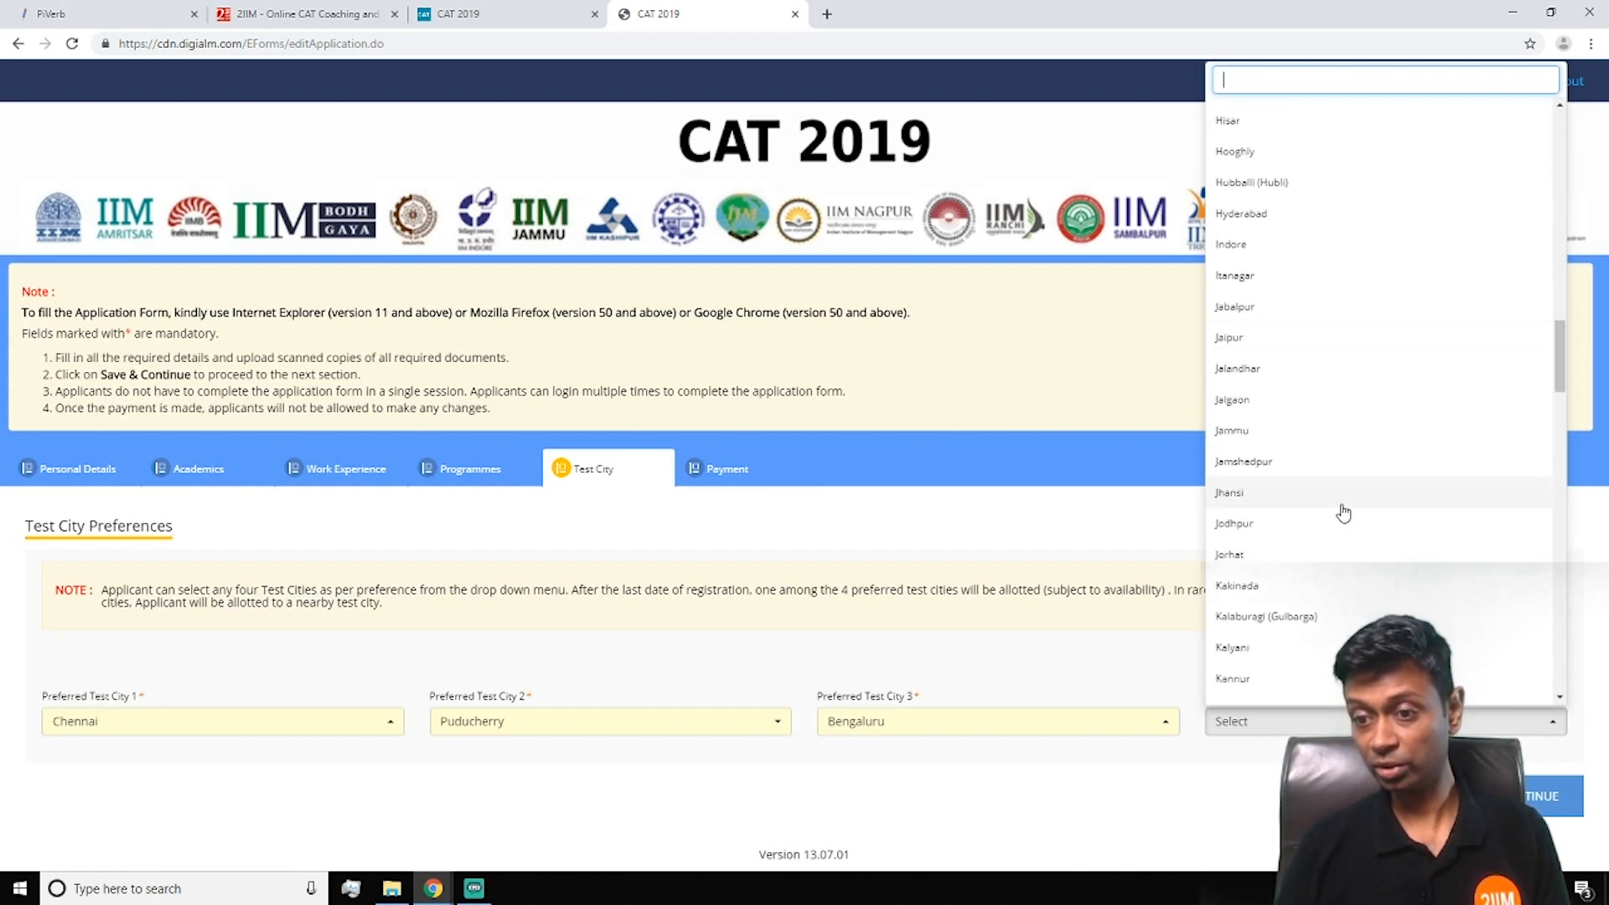
scroll(1343, 513, down, 5)
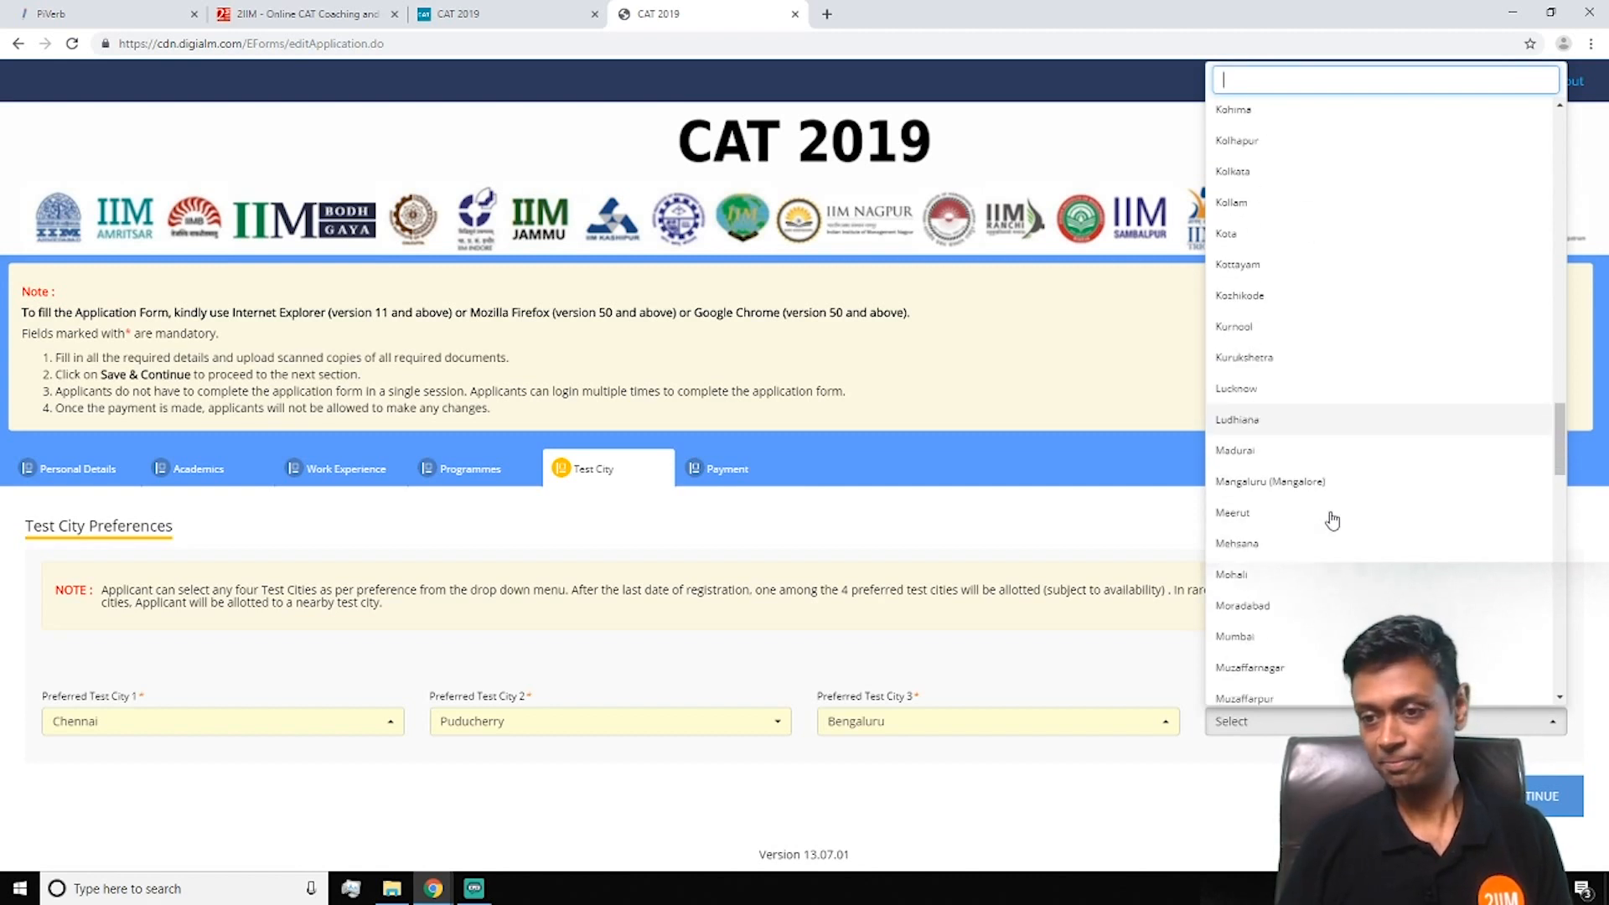
click(1318, 389)
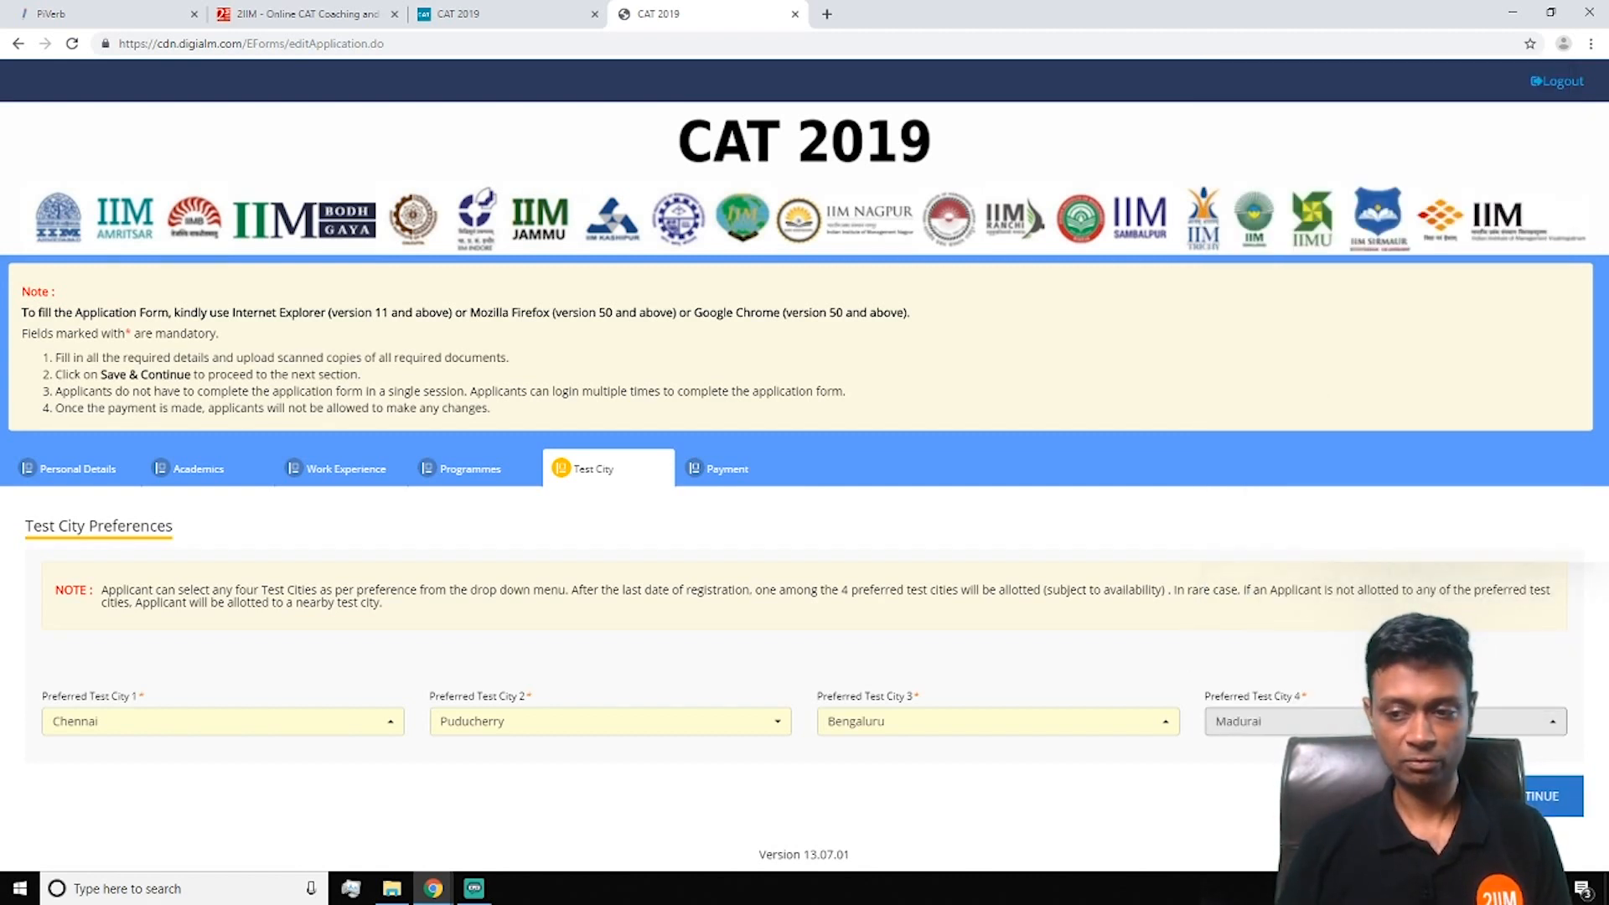
click(1508, 797)
Review the payment page: Rs 1900 fee, BillDesk/PayU payment modes, captcha and declaration
click(951, 140)
scroll(970, 625, down, 8)
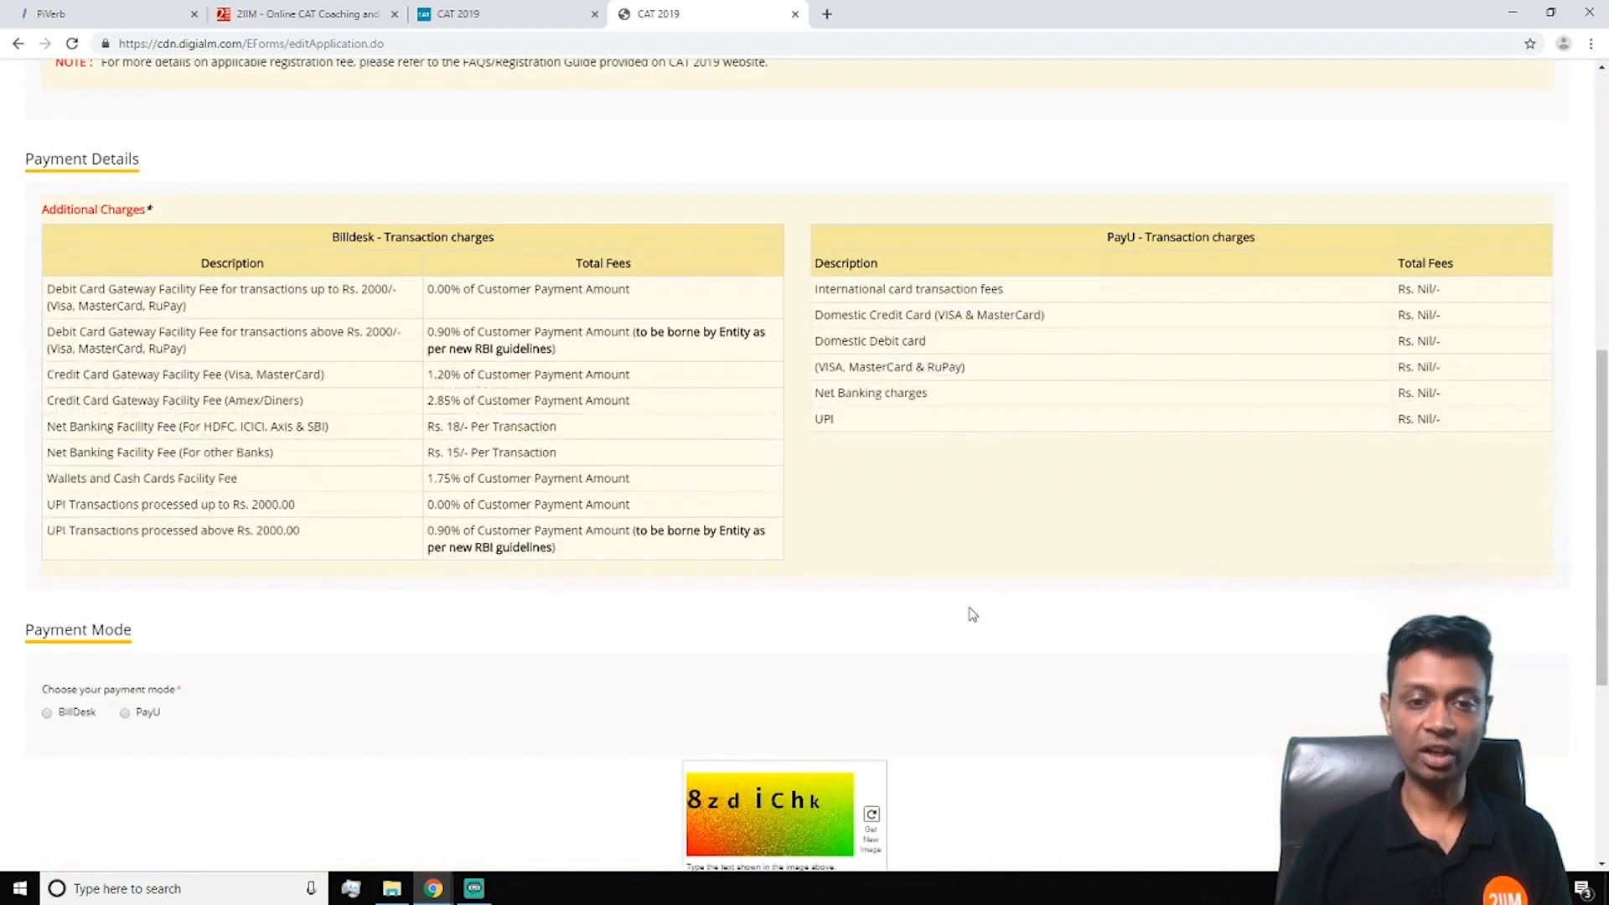
scroll(970, 615, down, 3)
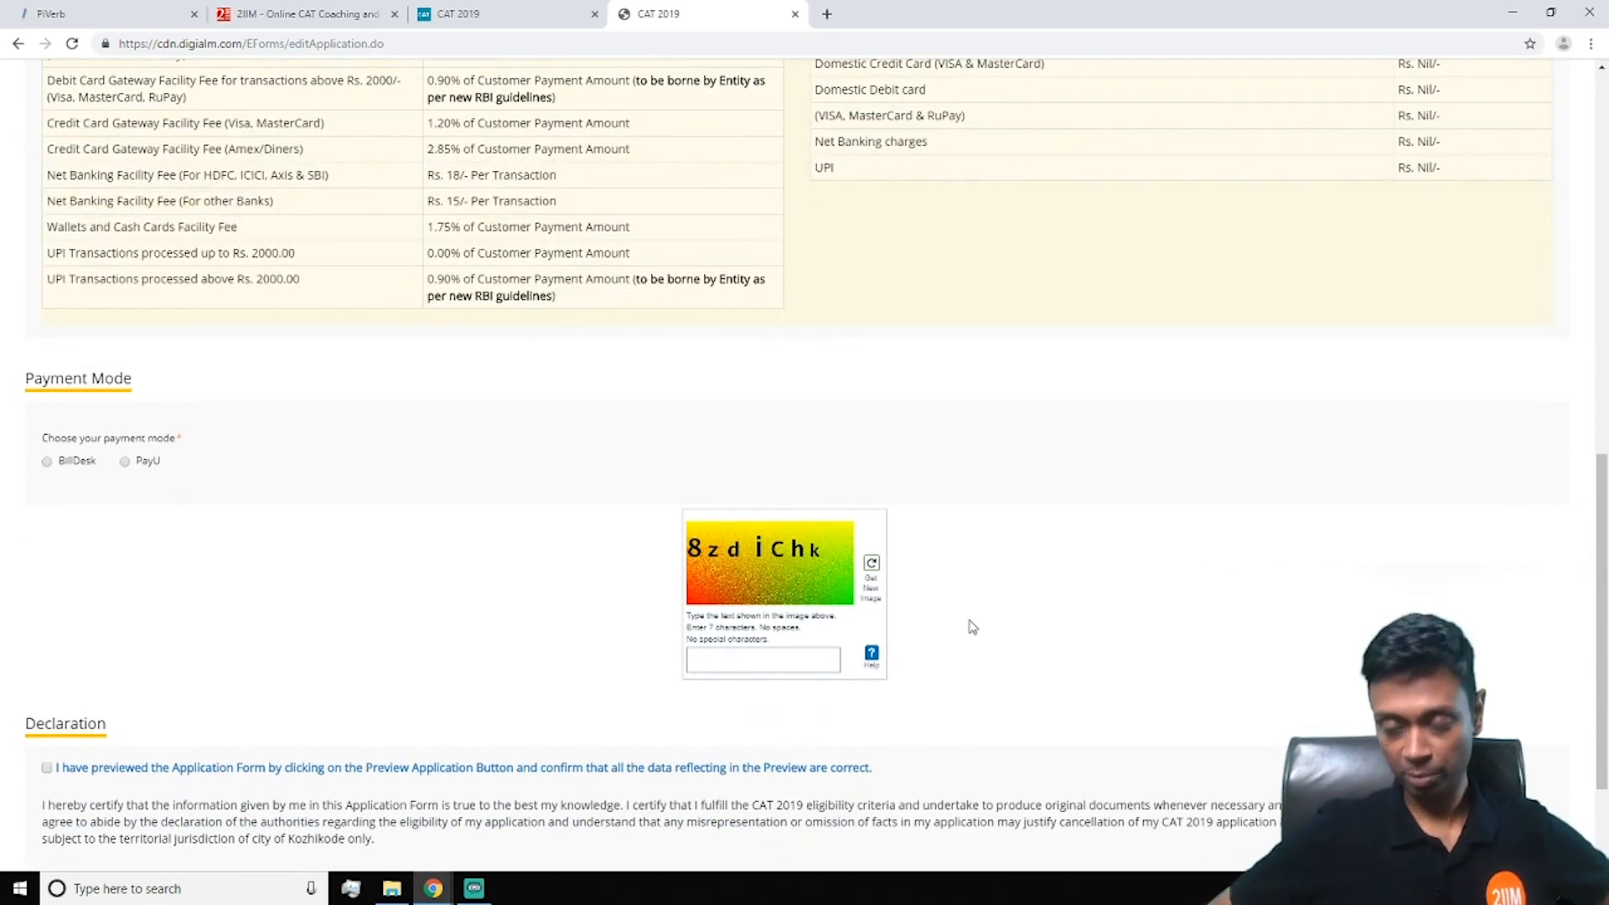
scroll(970, 627, up, 9)
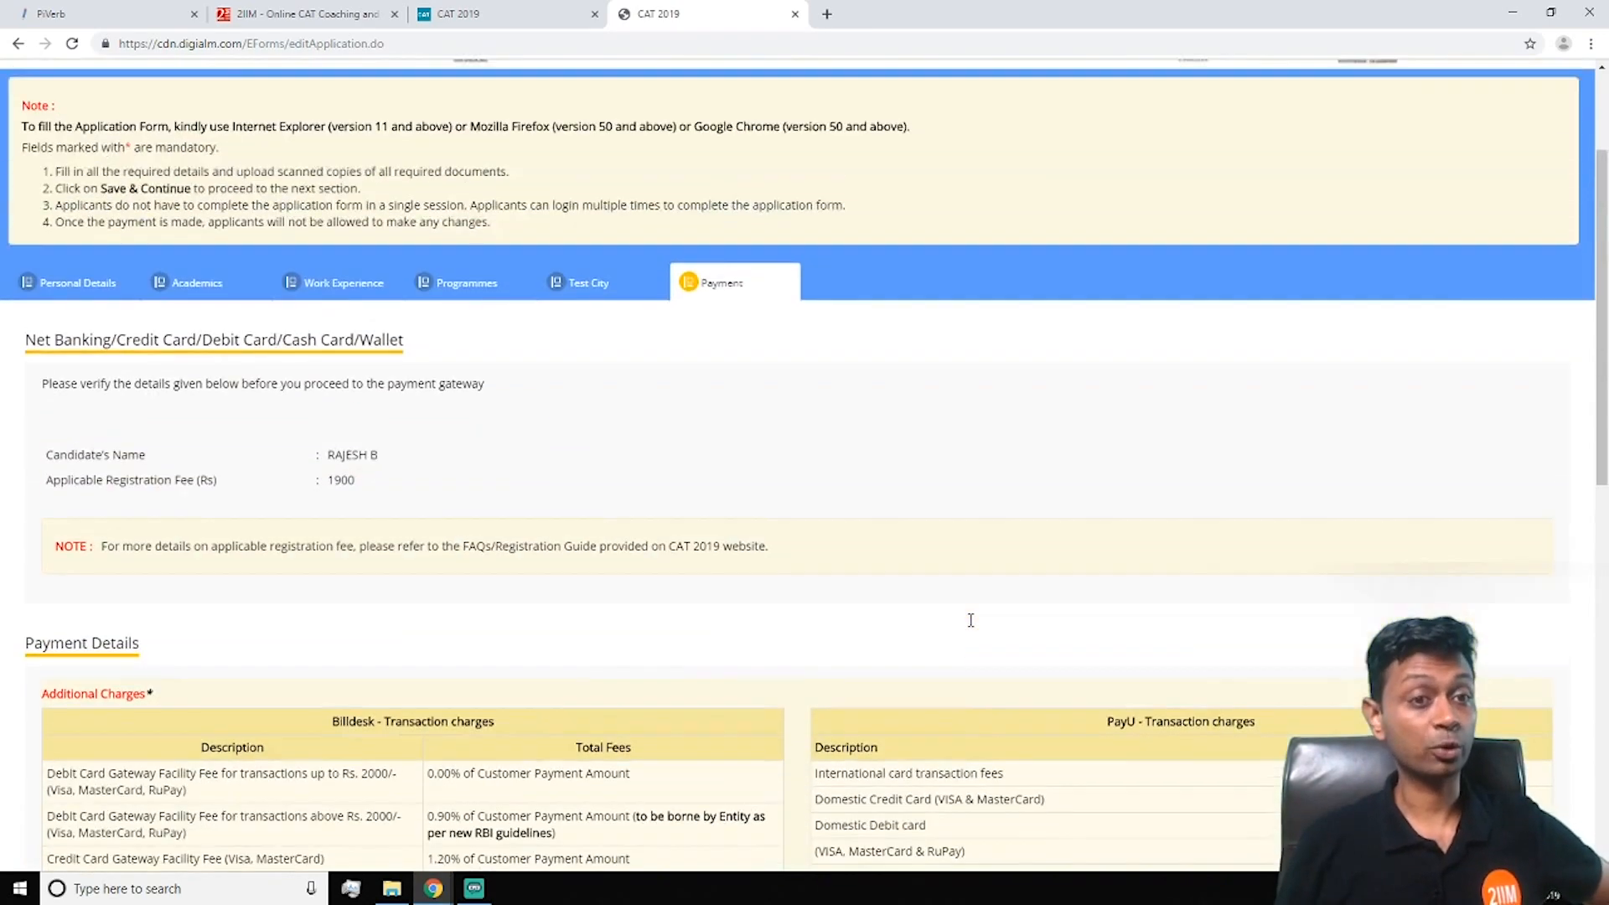
scroll(970, 627, down, 1)
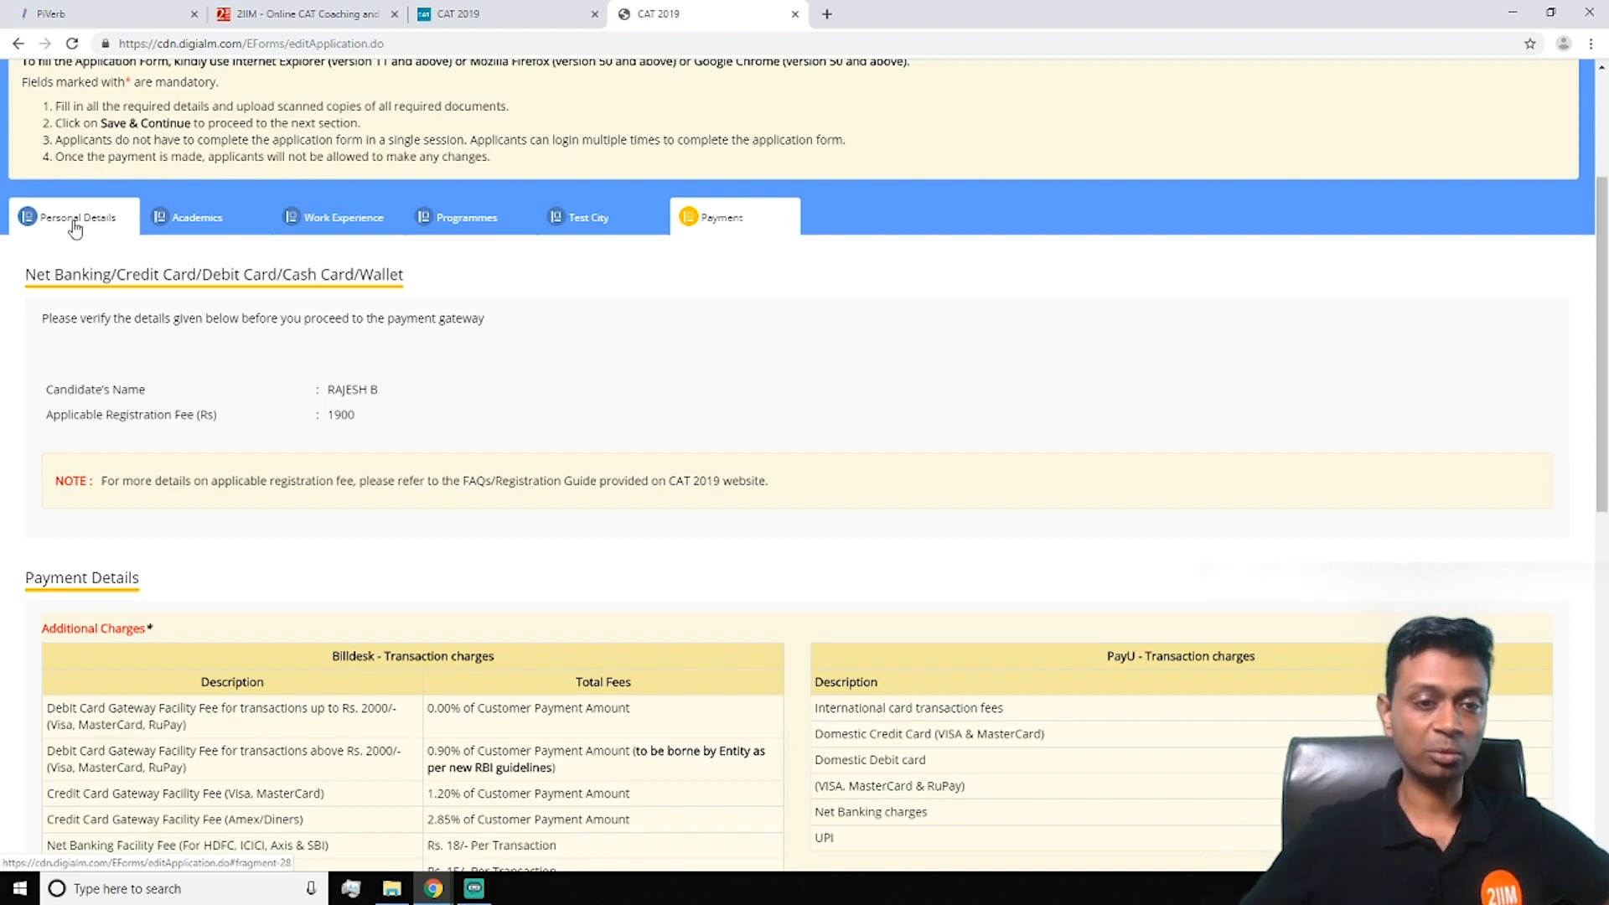
scroll(724, 509, down, 1)
scroll(724, 509, down, 10)
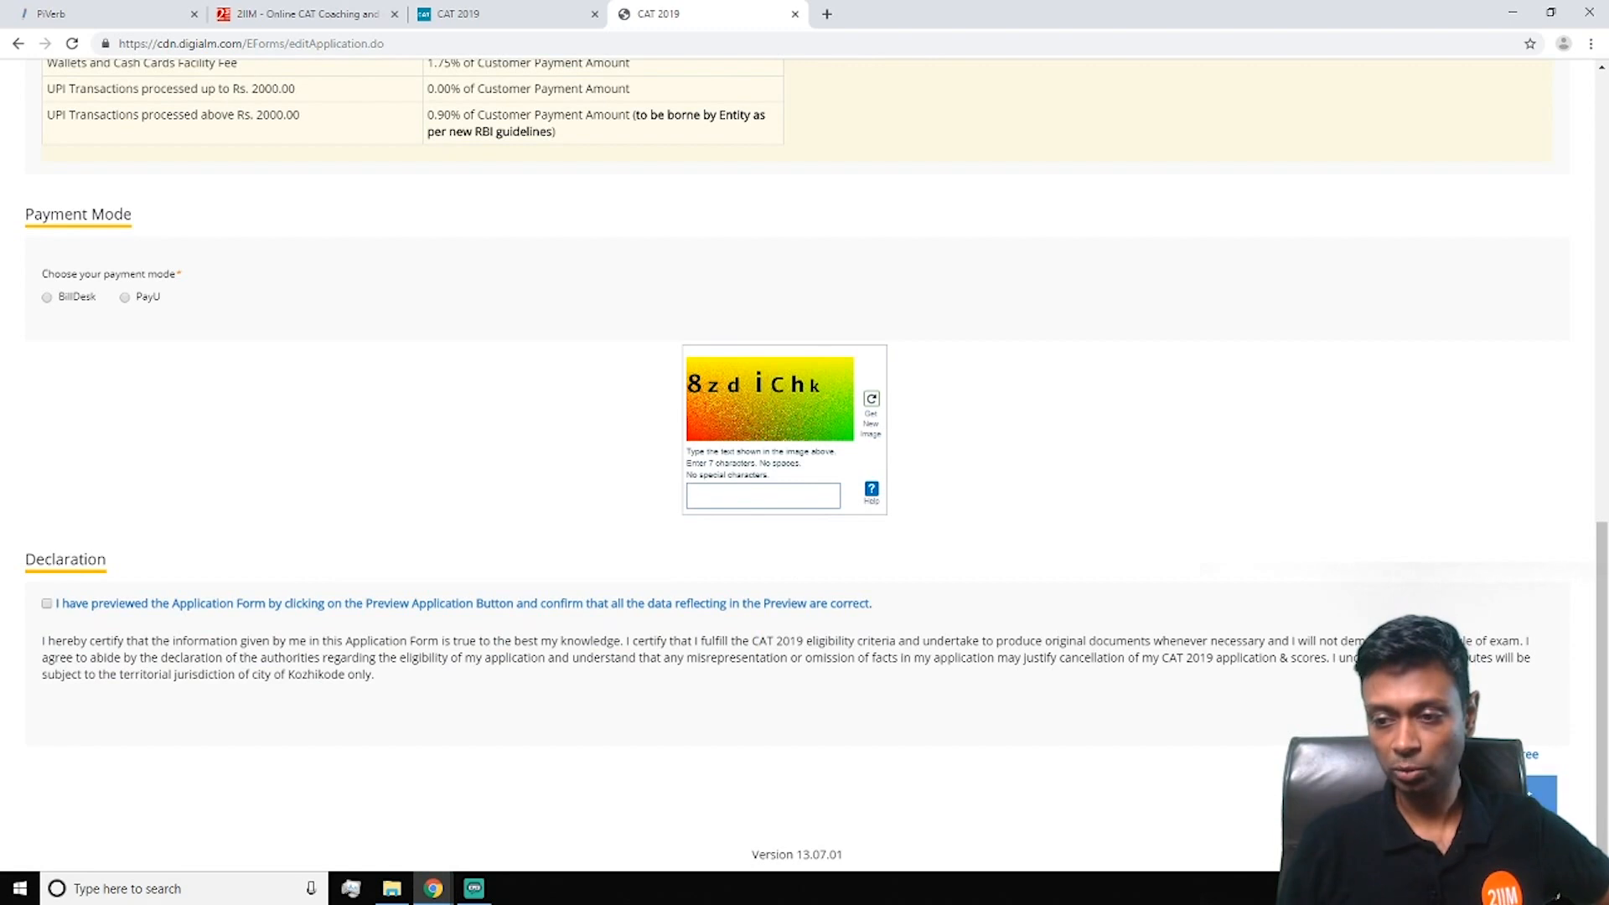
scroll(910, 662, up, 20)
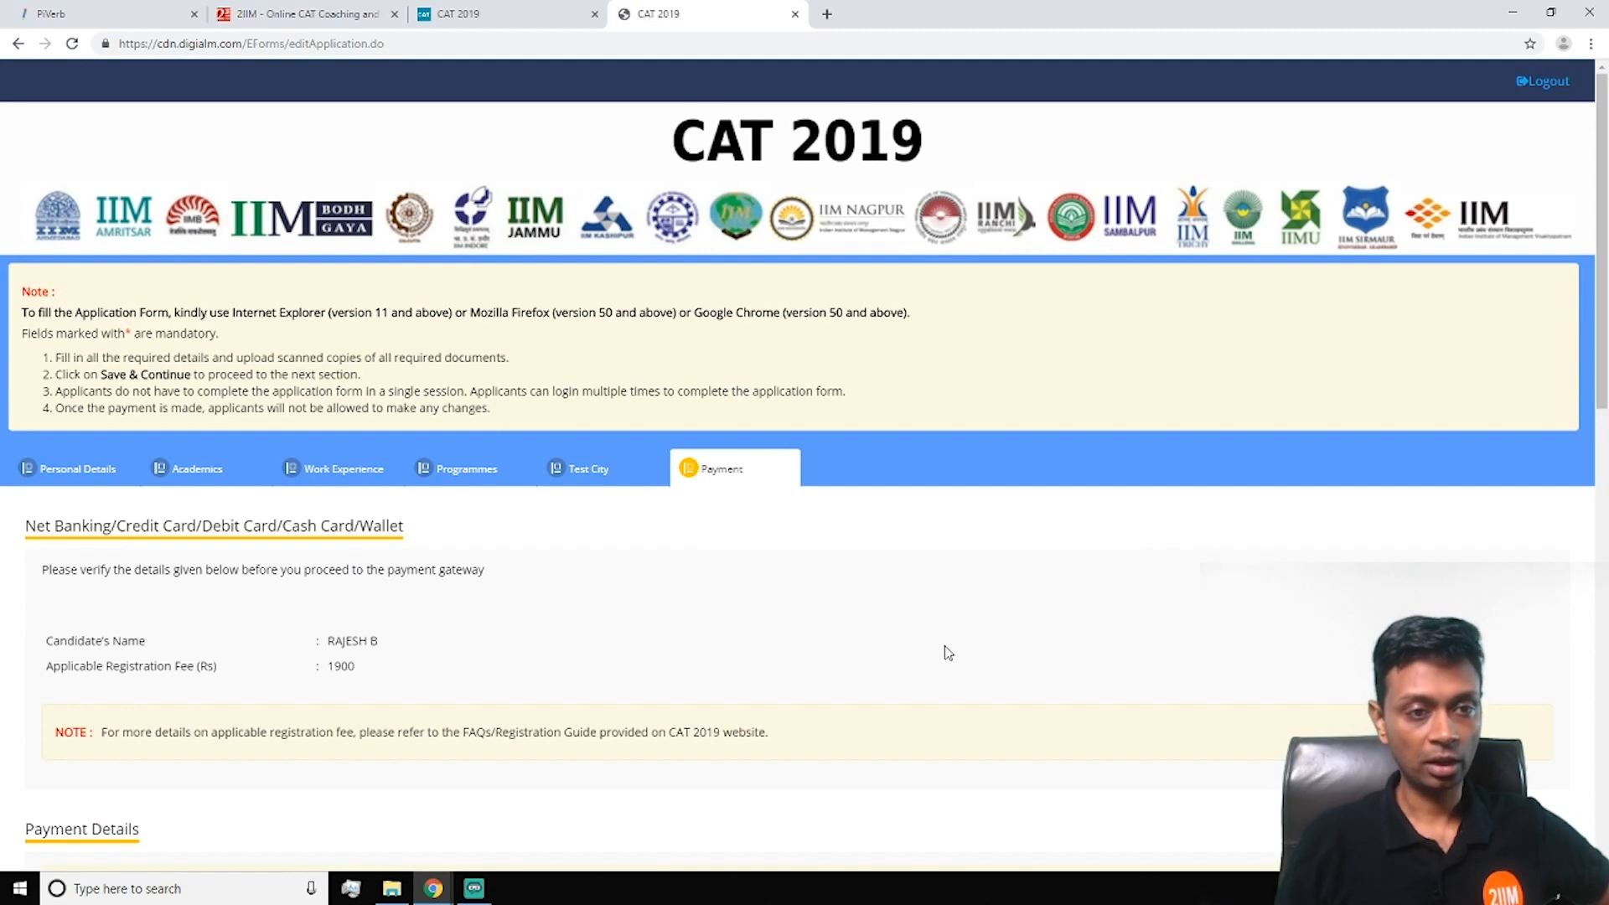
scroll(948, 653, down, 15)
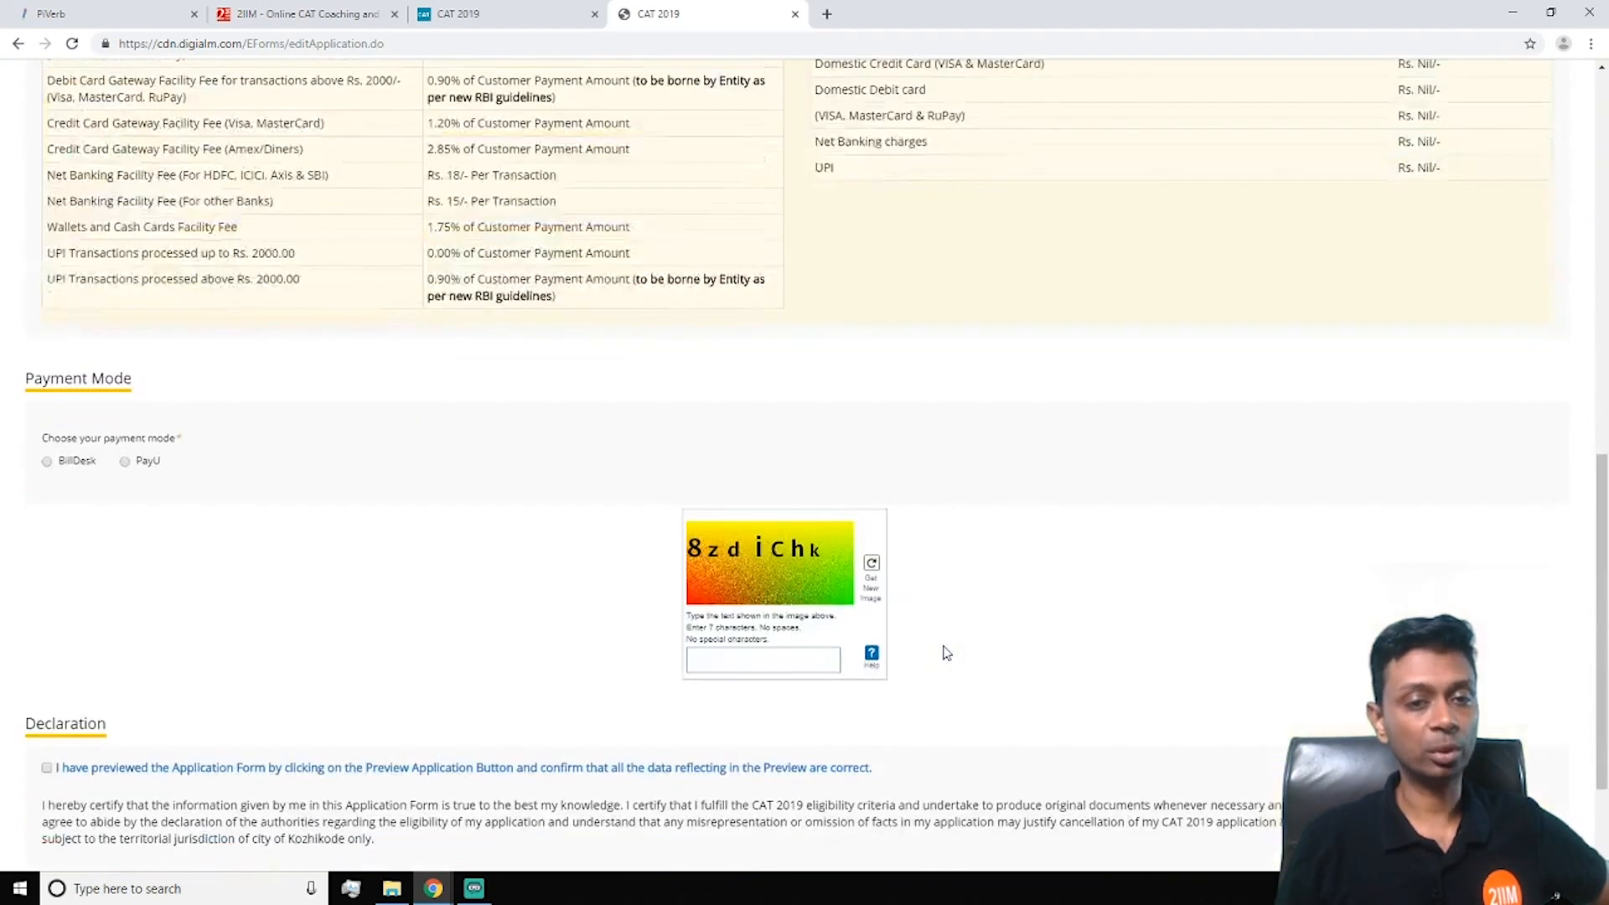